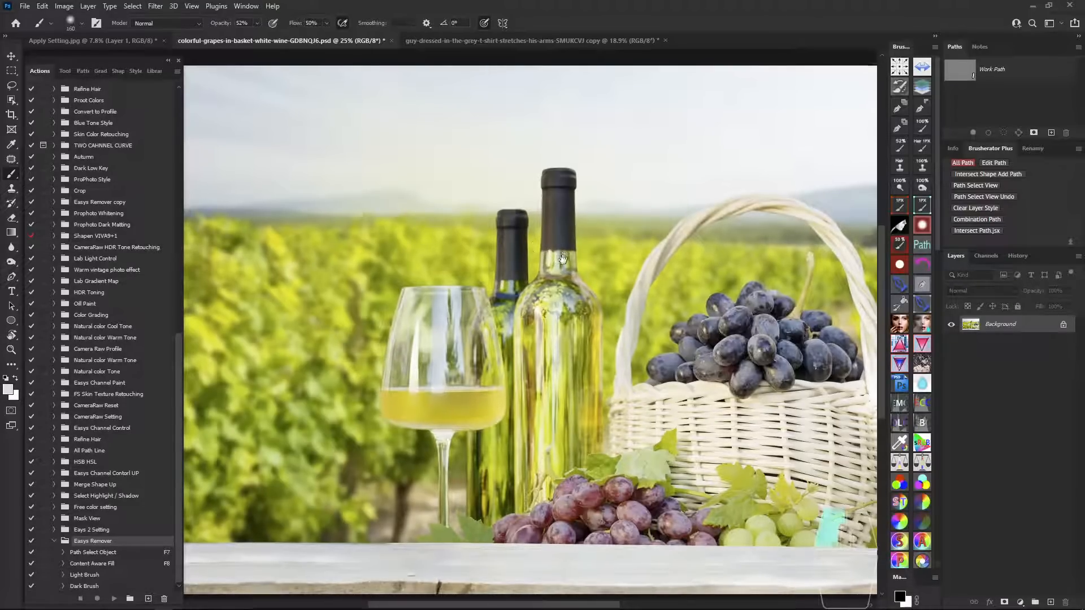
Draw a closed four-cornered path with the Pen tool around the tops of the two wine bottles.
drag(541, 248, 510, 280)
click(954, 148)
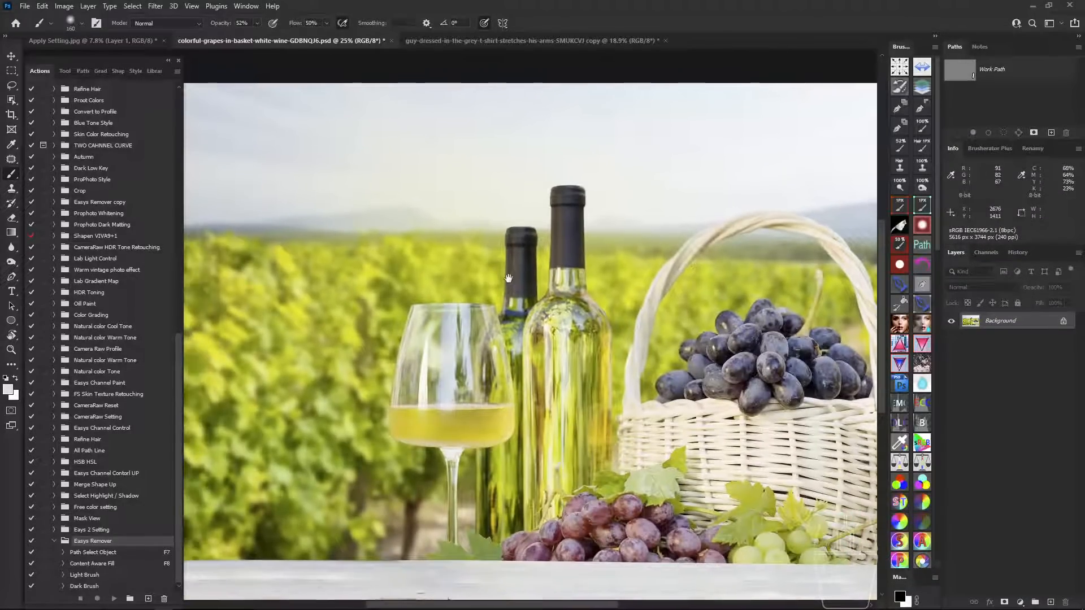
key(p)
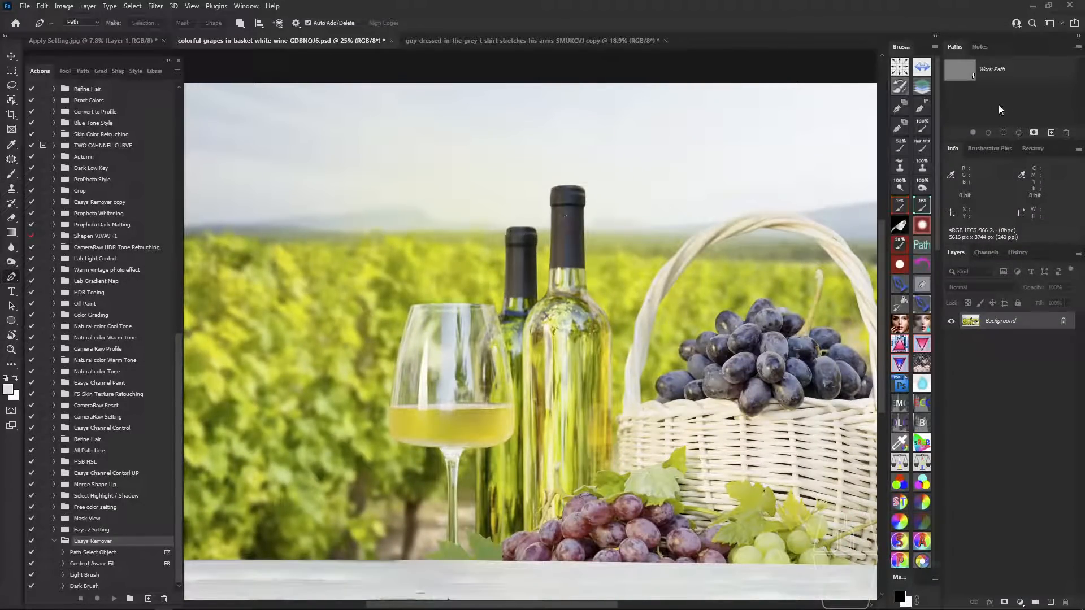
click(1013, 78)
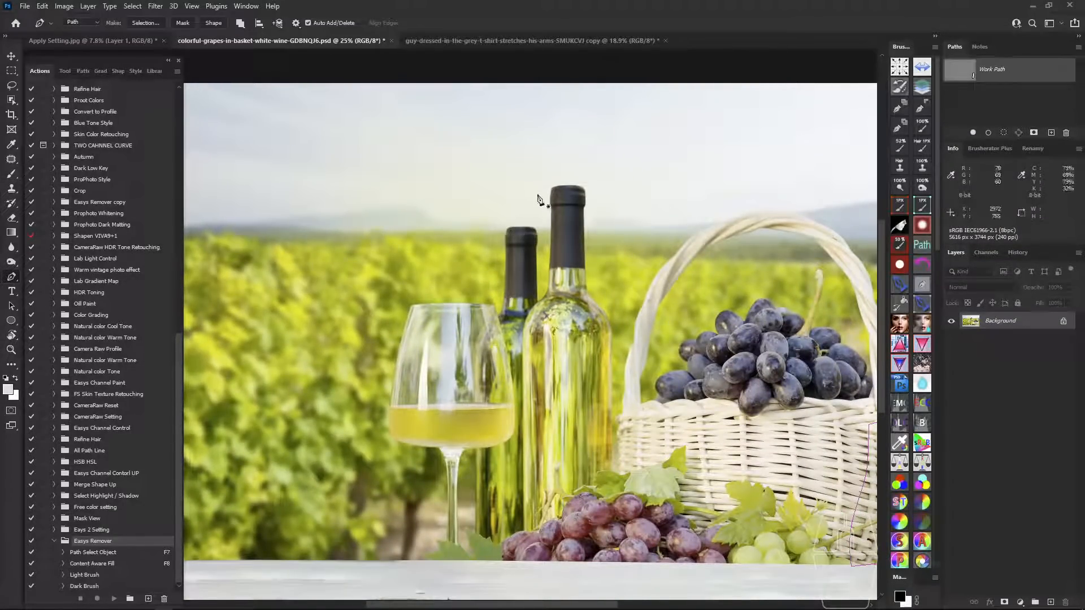
click(483, 172)
click(650, 164)
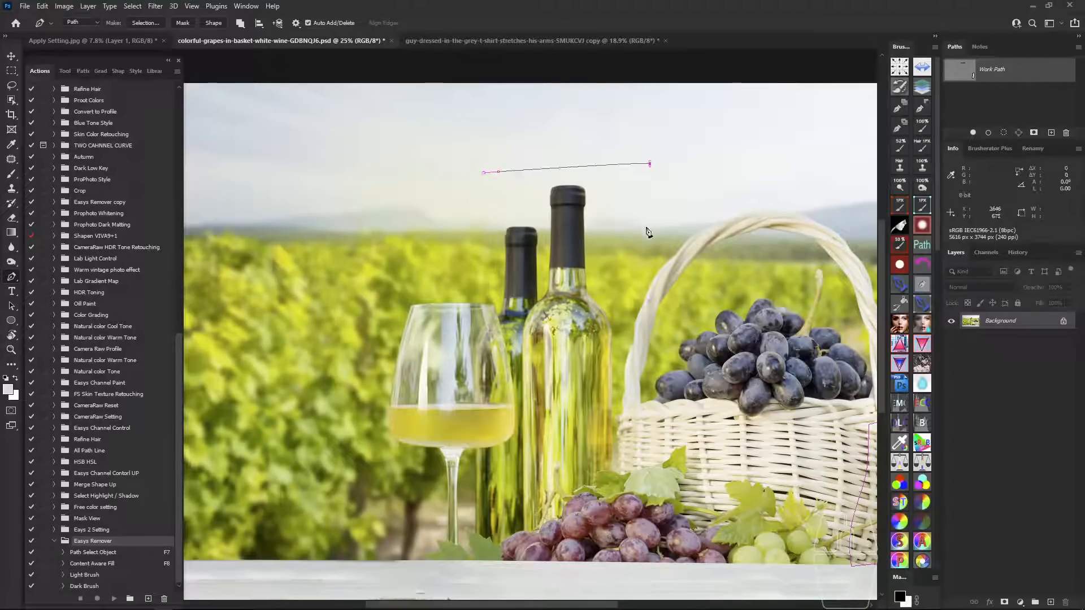
click(646, 233)
click(486, 231)
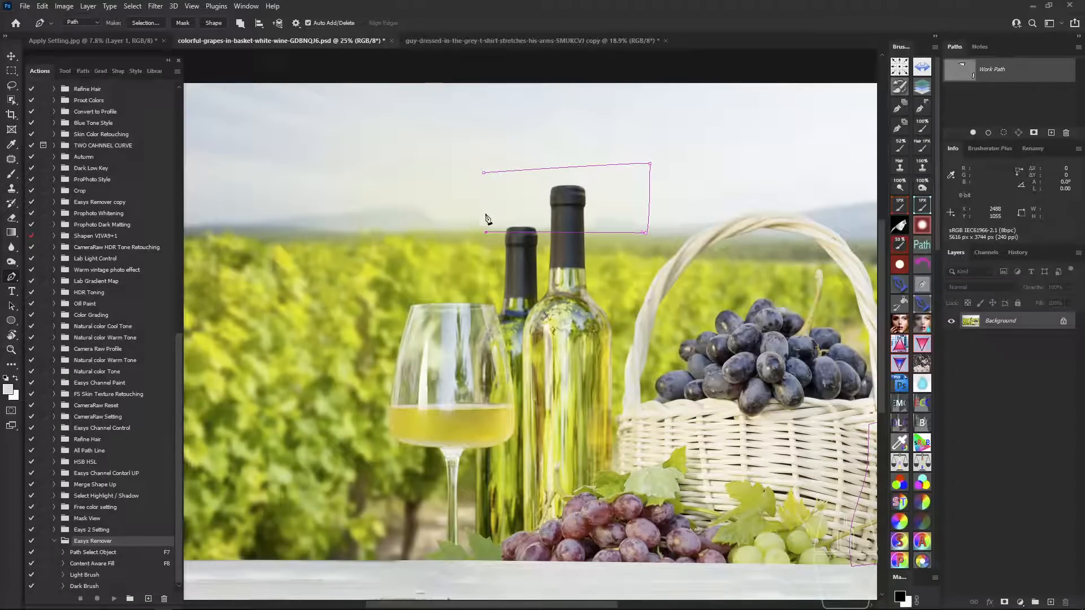
click(483, 172)
Make a new anti-aliased selection from the path with a feather radius of 2 pixels.
right_click(545, 198)
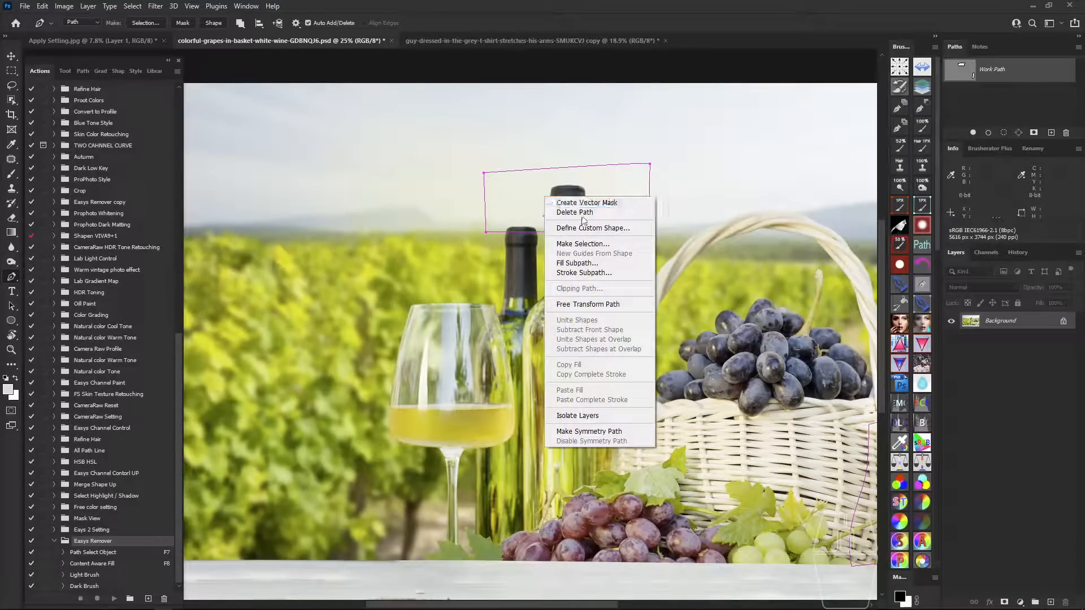
click(601, 243)
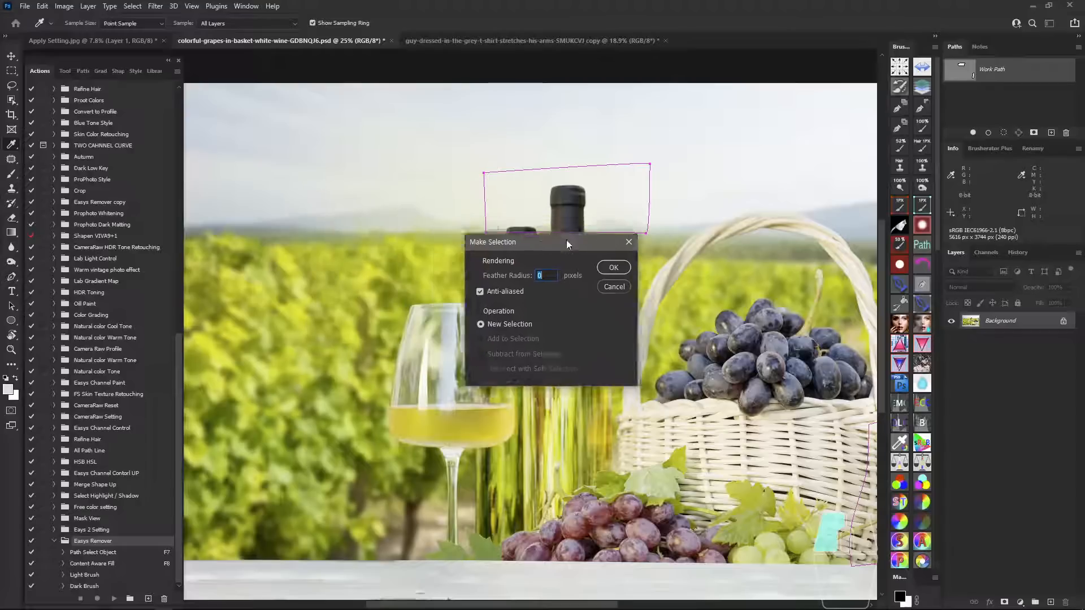
drag(367, 194, 583, 250)
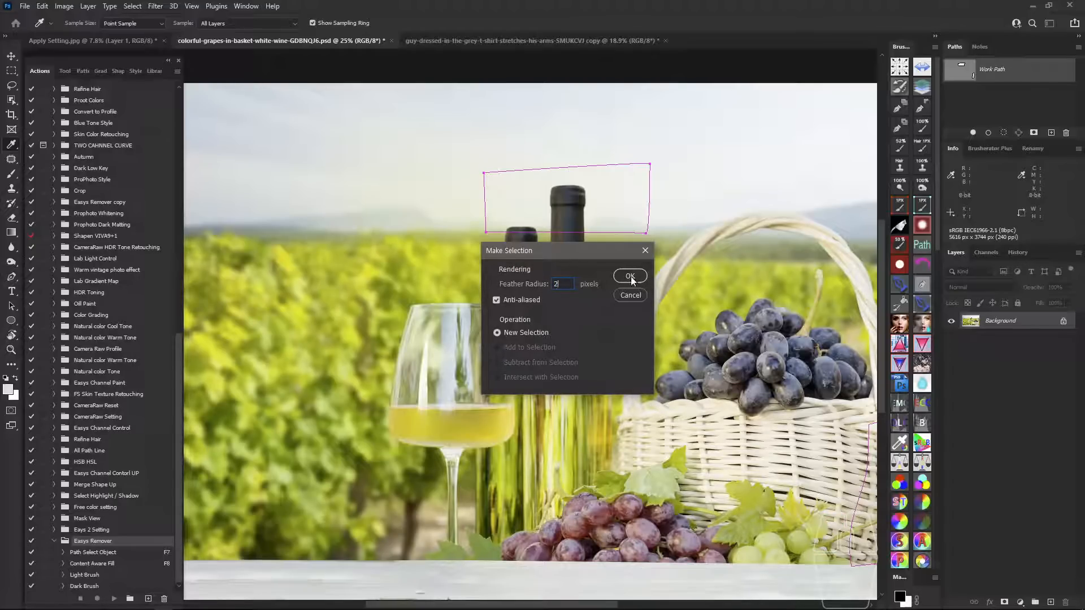
click(630, 276)
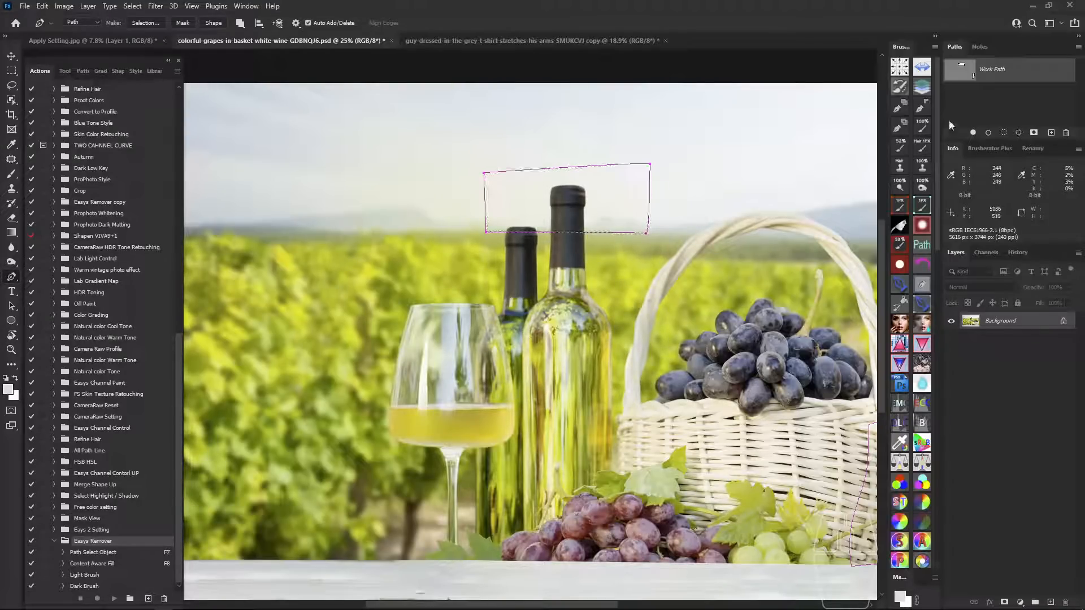
Load the Work Path around the bottle tops as a selection.
scroll(604, 298, down, 3)
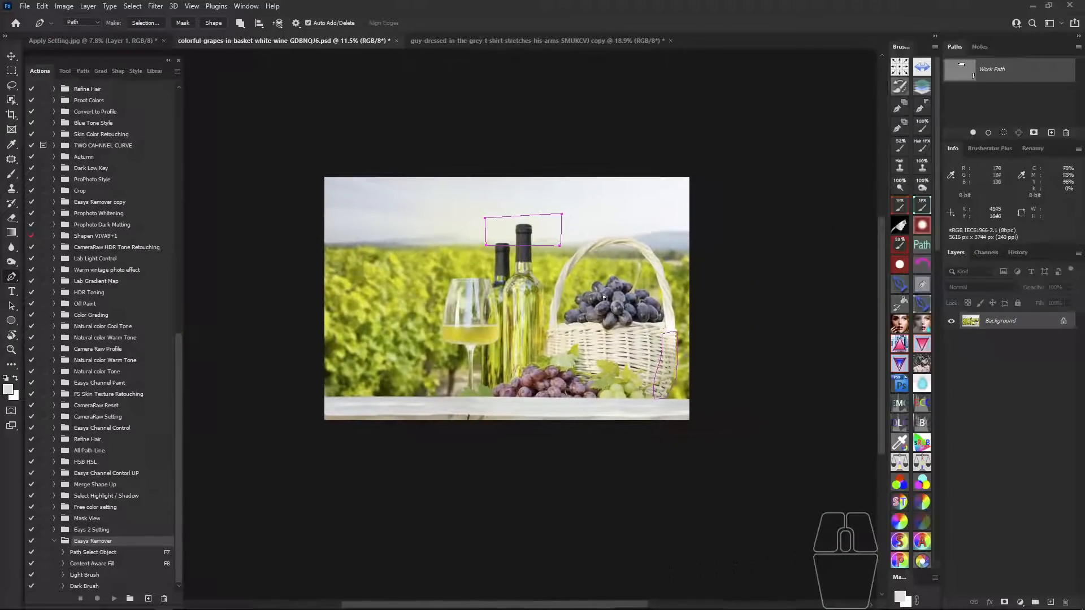
scroll(562, 230, up, 3)
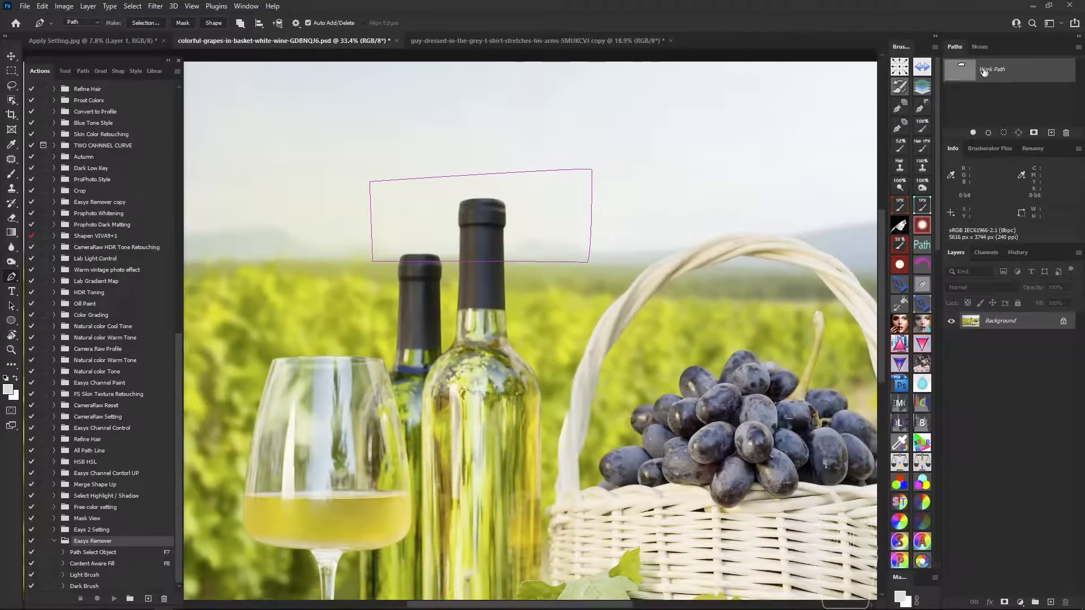
click(1004, 134)
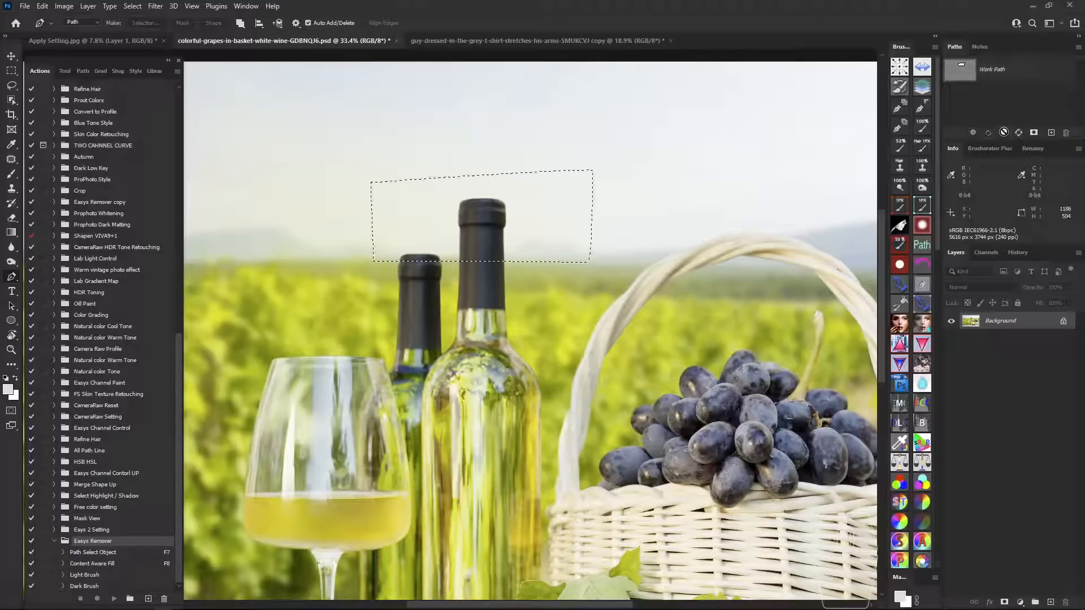
Duplicate the Background layer while keeping the selection around the bottle tops active.
right_click(999, 321)
click(1012, 341)
click(570, 243)
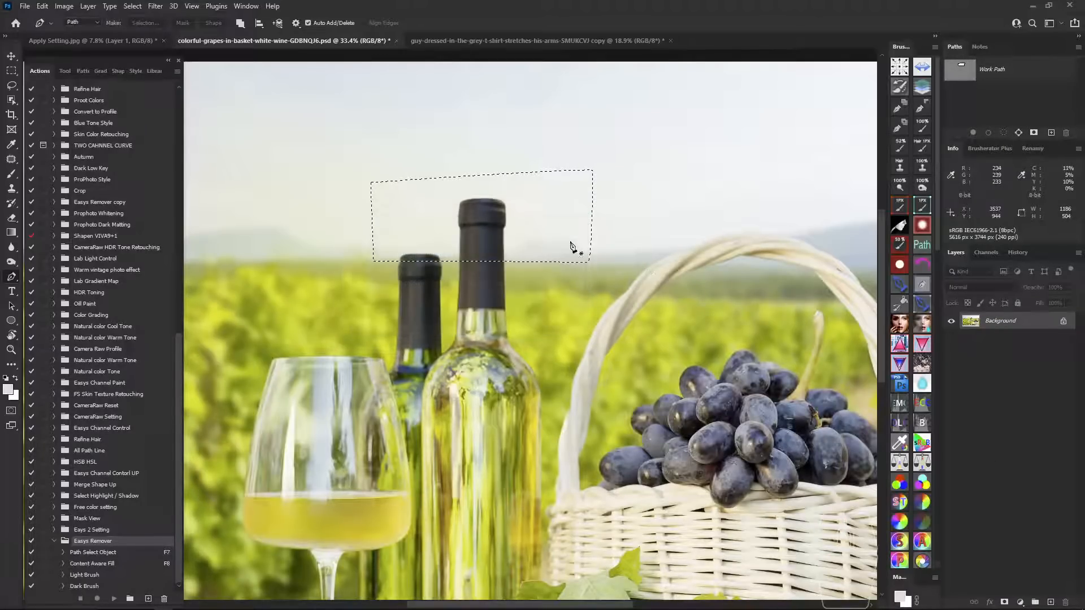
right_click(979, 321)
click(1001, 345)
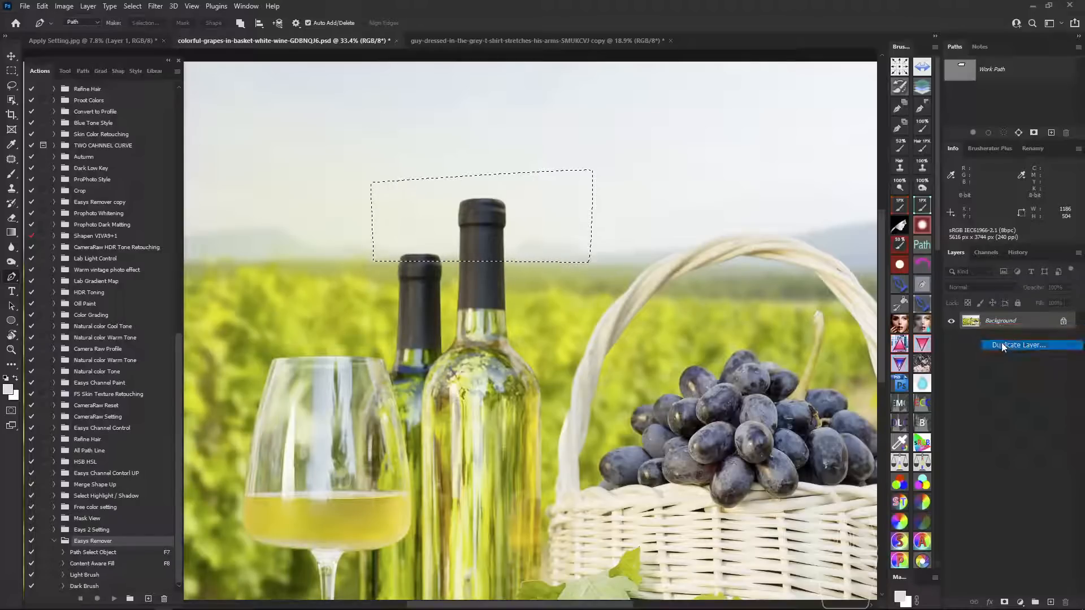
key(Return)
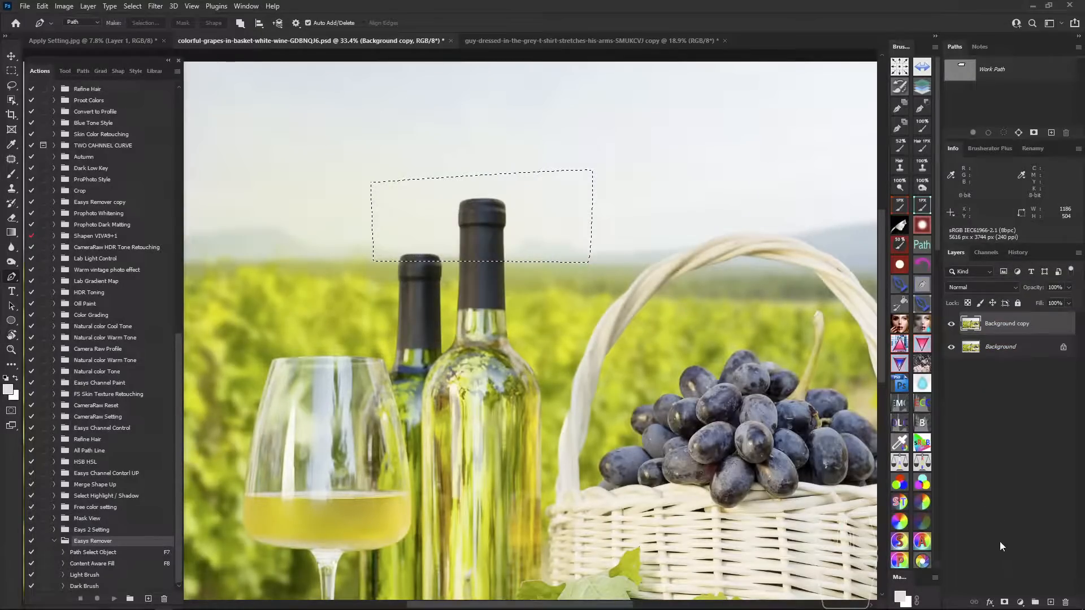
Add a layer mask from the selection to the duplicated layer and inspect the mask's edges on its own.
click(1004, 602)
alt+click(997, 323)
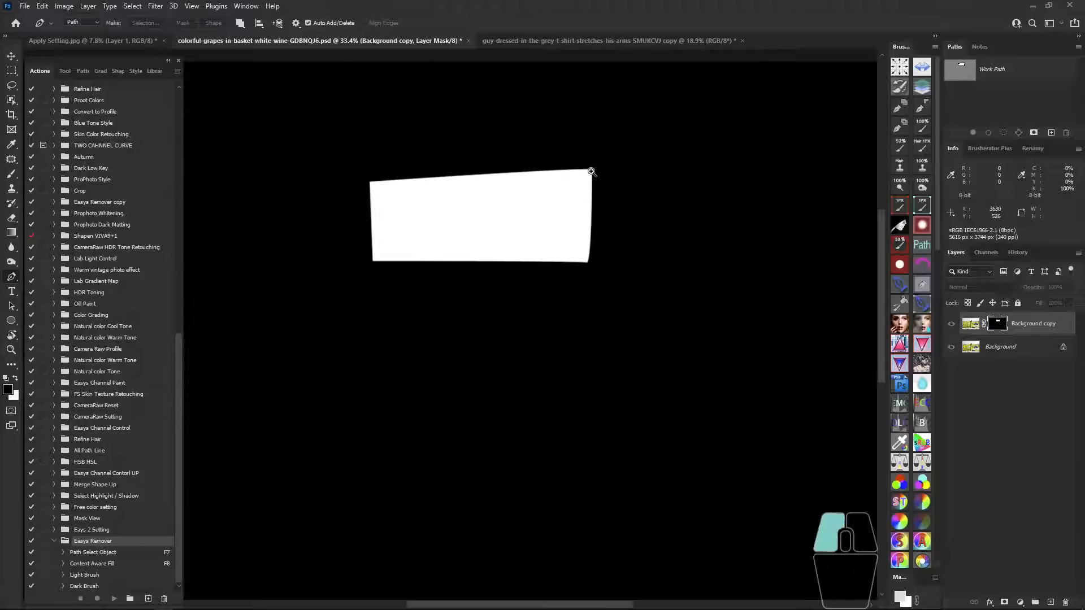
drag(591, 171, 440, 279)
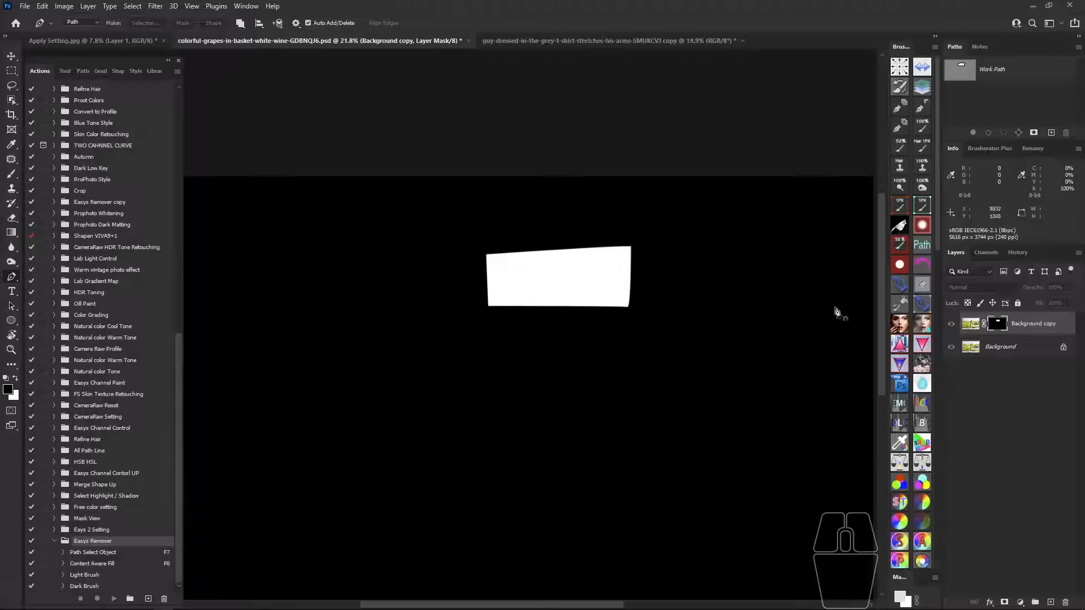
Hide the masked copy and duplicate the Background layer again with the Work Path shown.
click(997, 347)
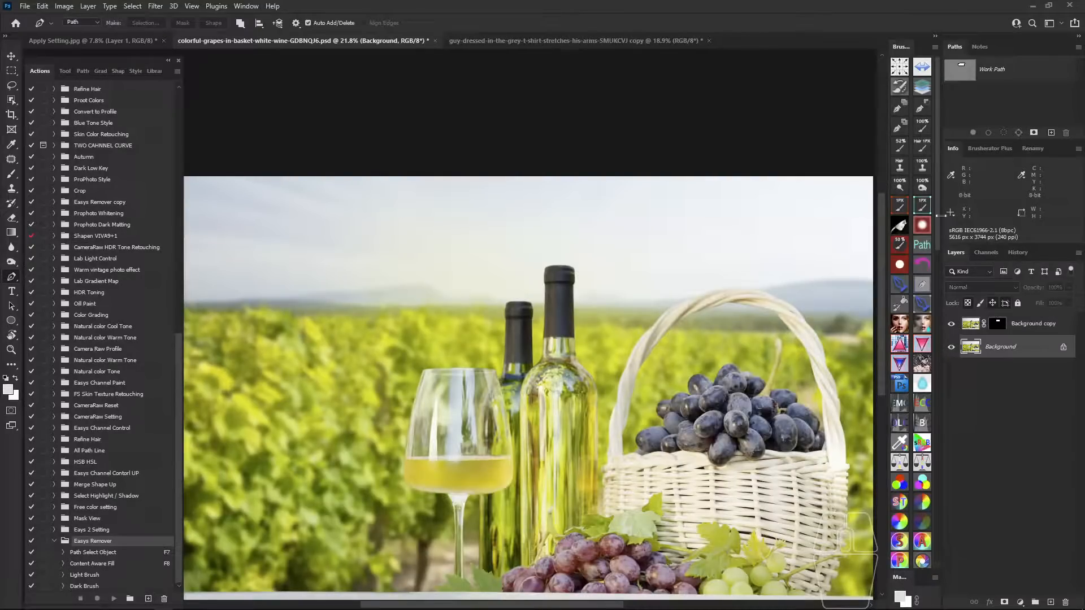
click(966, 71)
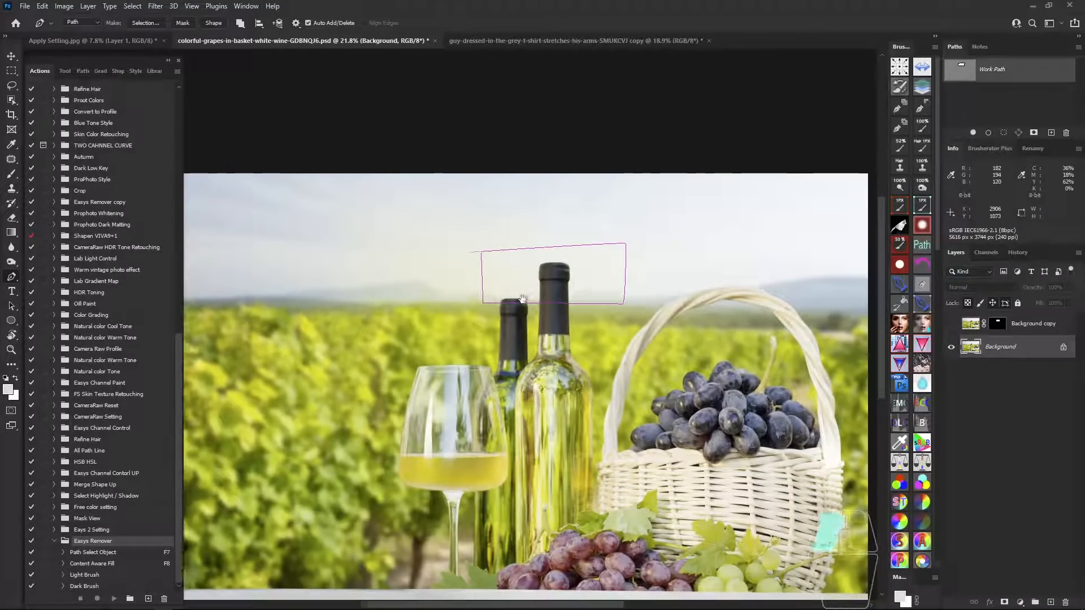
drag(601, 271, 633, 281)
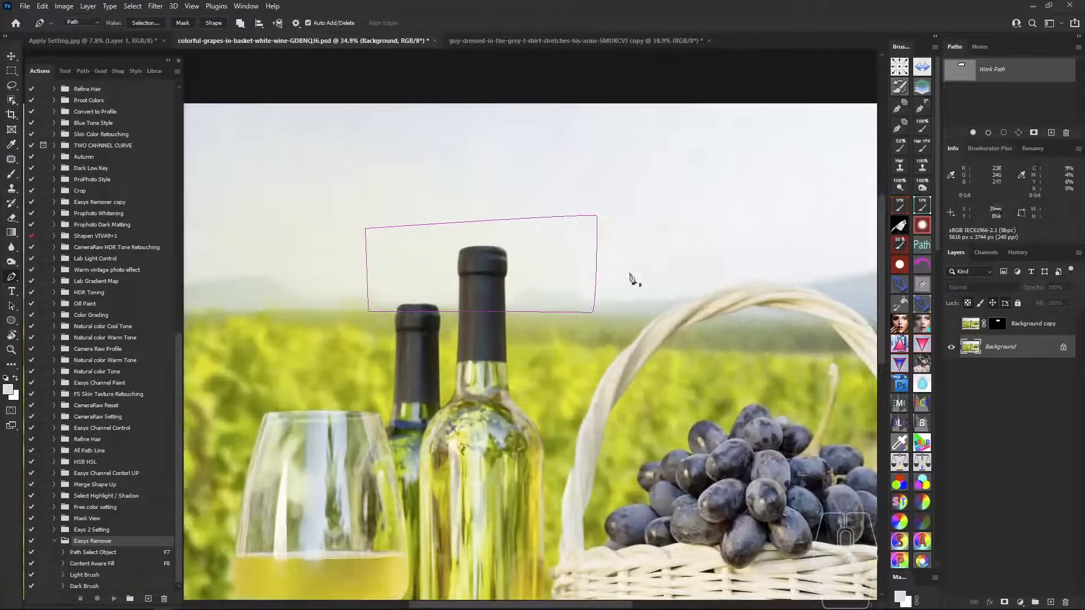
right_click(998, 348)
click(1019, 375)
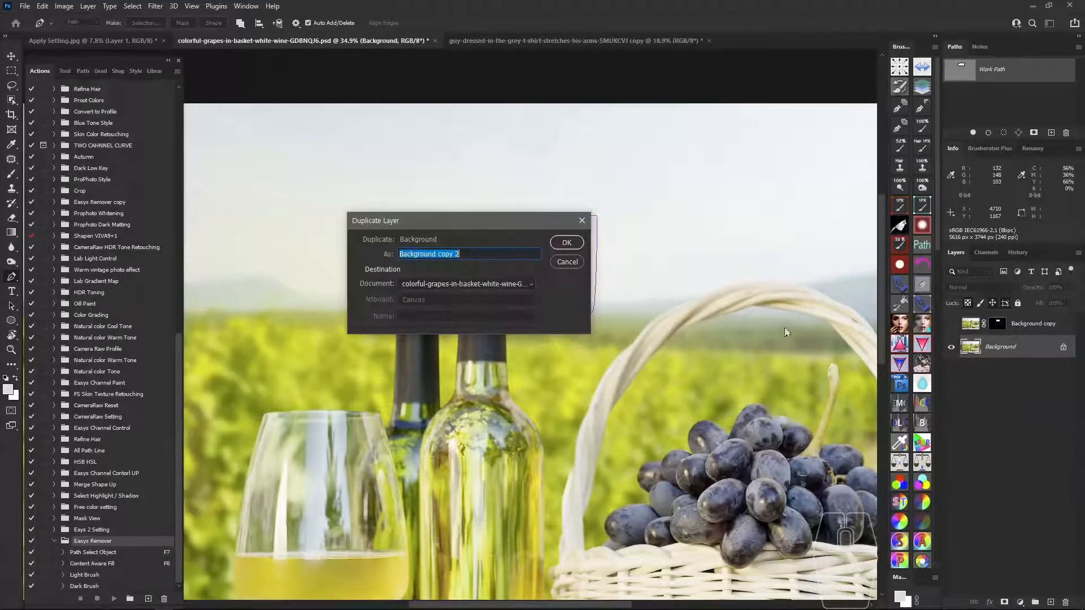
key(Return)
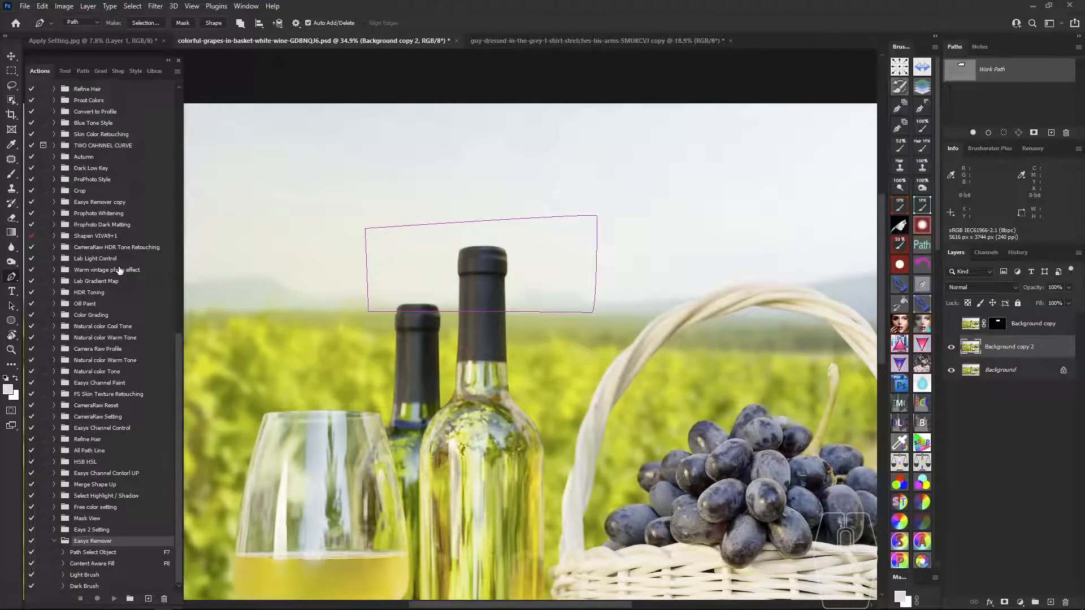
Mask the second Background copy with a selection made from the Work Path and inspect the mask's edges.
key(ctrl+Return)
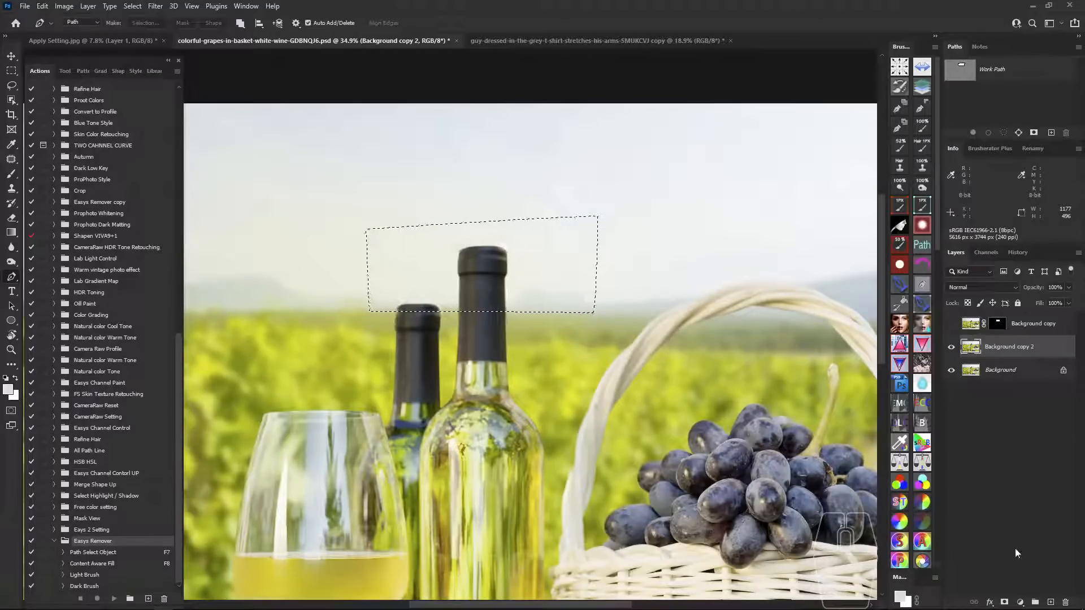
click(1004, 602)
alt+click(997, 346)
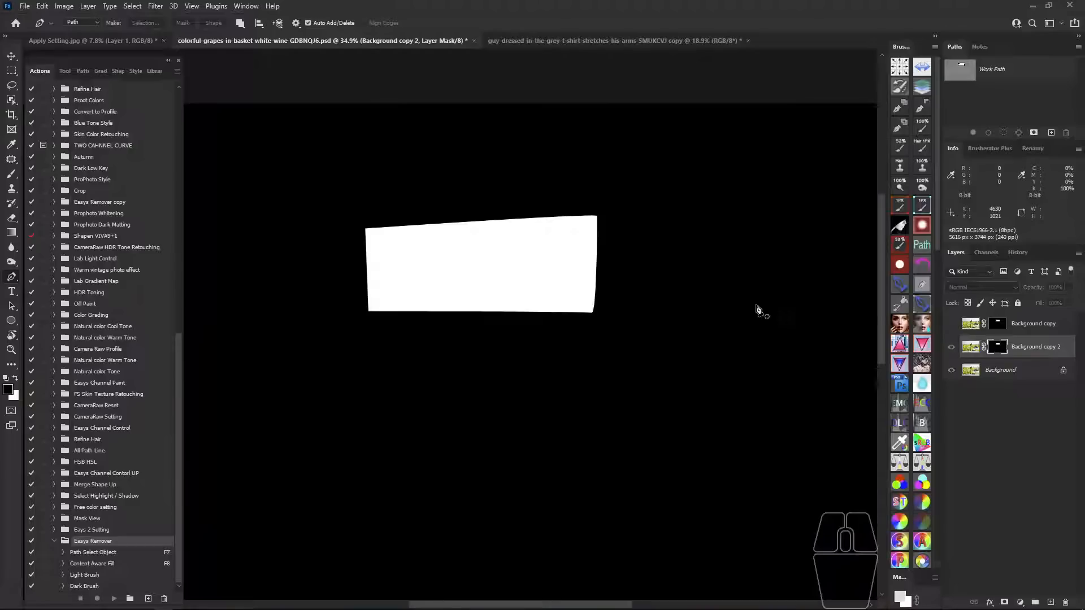
drag(588, 218, 743, 269)
Delete both masked copies of the Background layer.
click(1030, 328)
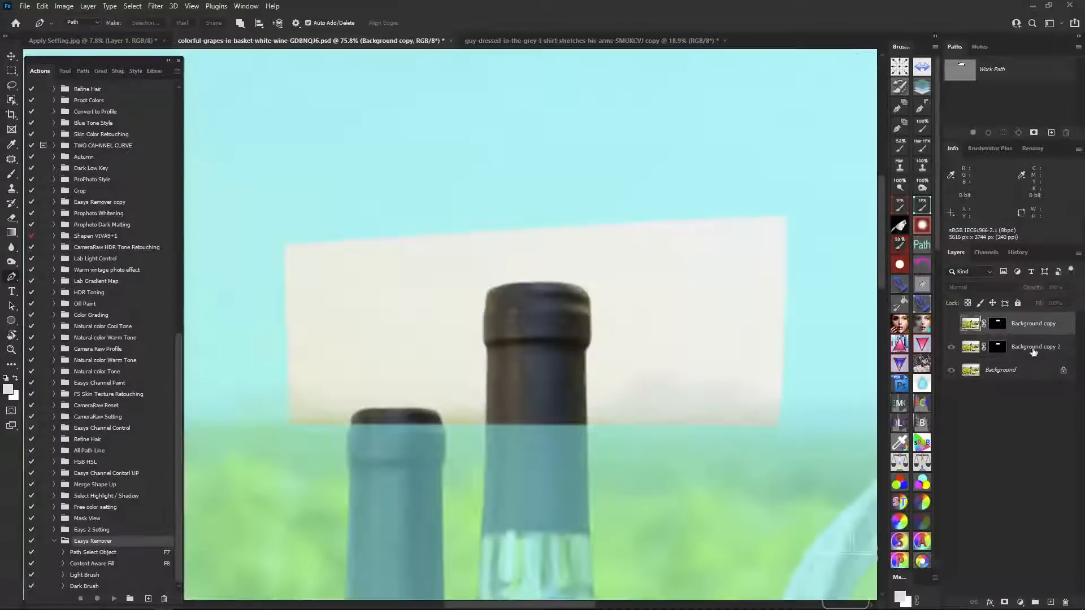
shift+click(1033, 351)
key(Delete)
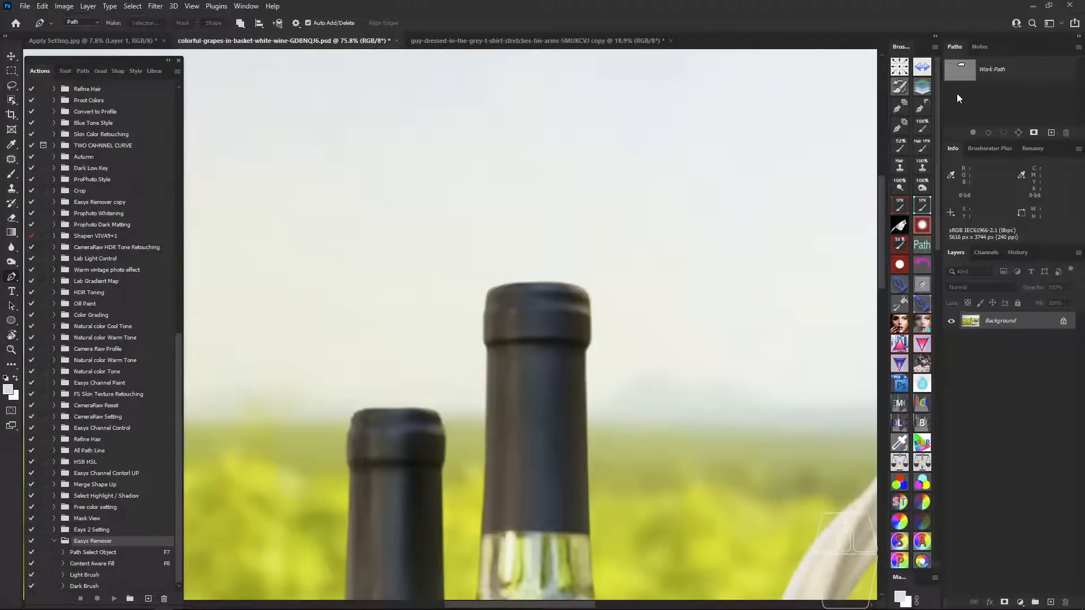
Delete the Work Path from the document.
click(983, 70)
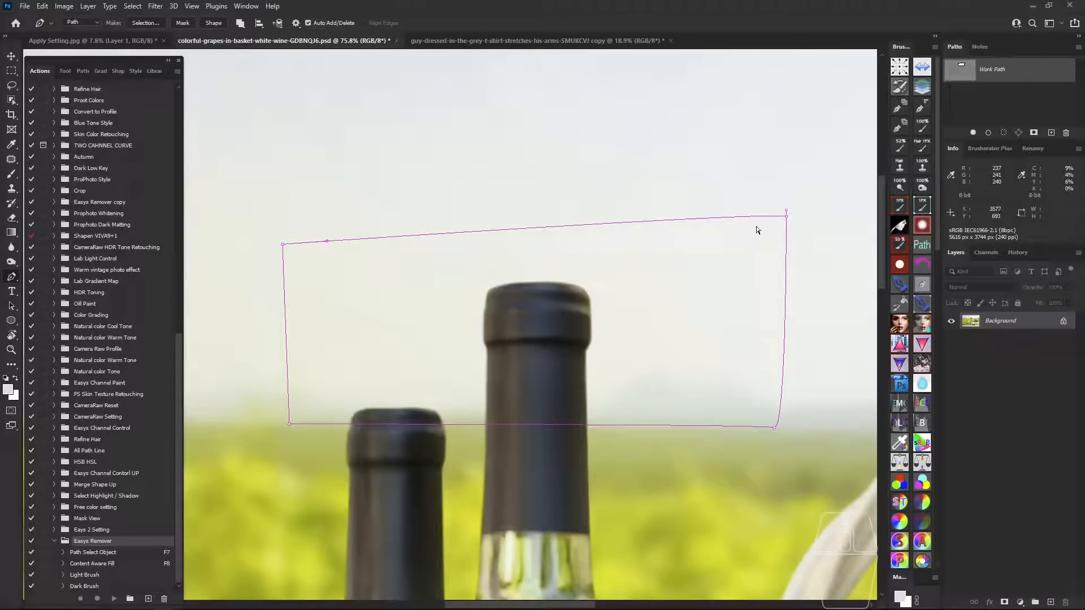
click(757, 180)
click(1062, 133)
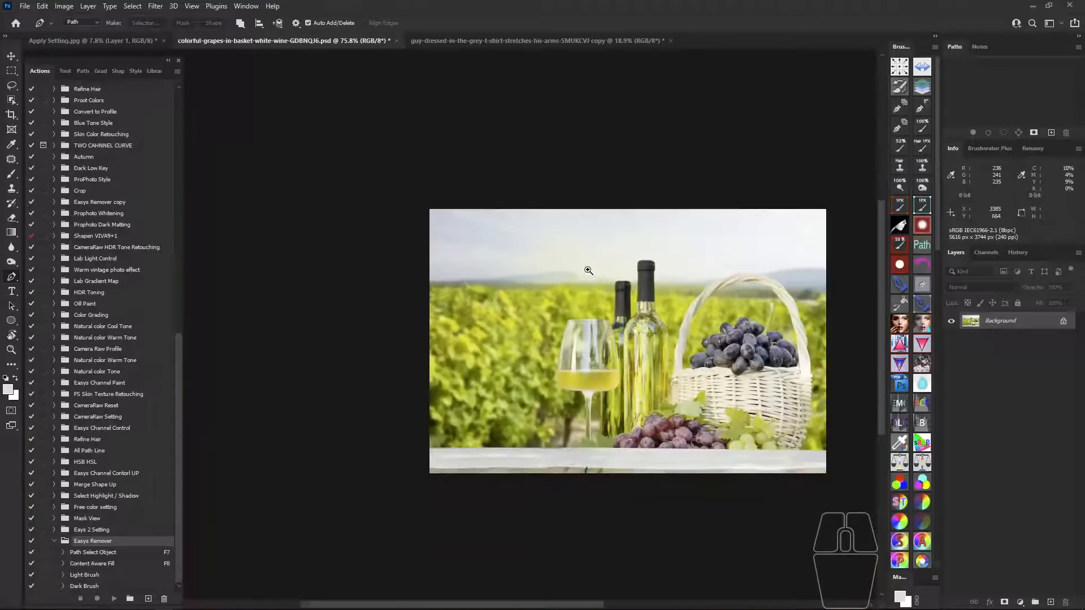
scroll(600, 281, down, 5)
drag(500, 253, 588, 208)
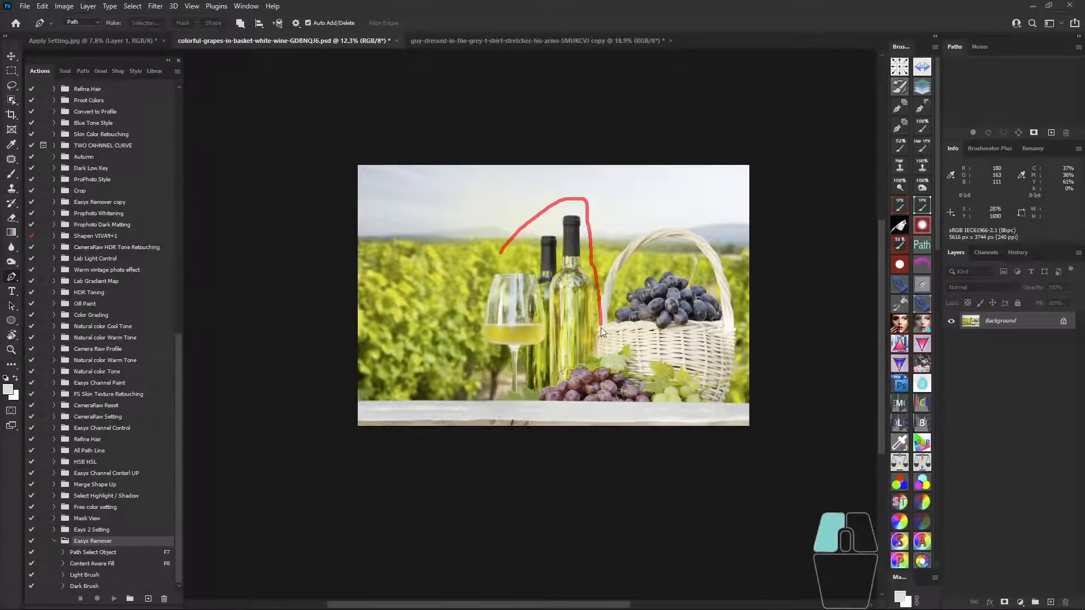
mouse_move(488, 372)
mouse_down()
mouse_move(442, 326)
mouse_move(467, 307)
mouse_move(461, 394)
mouse_up()
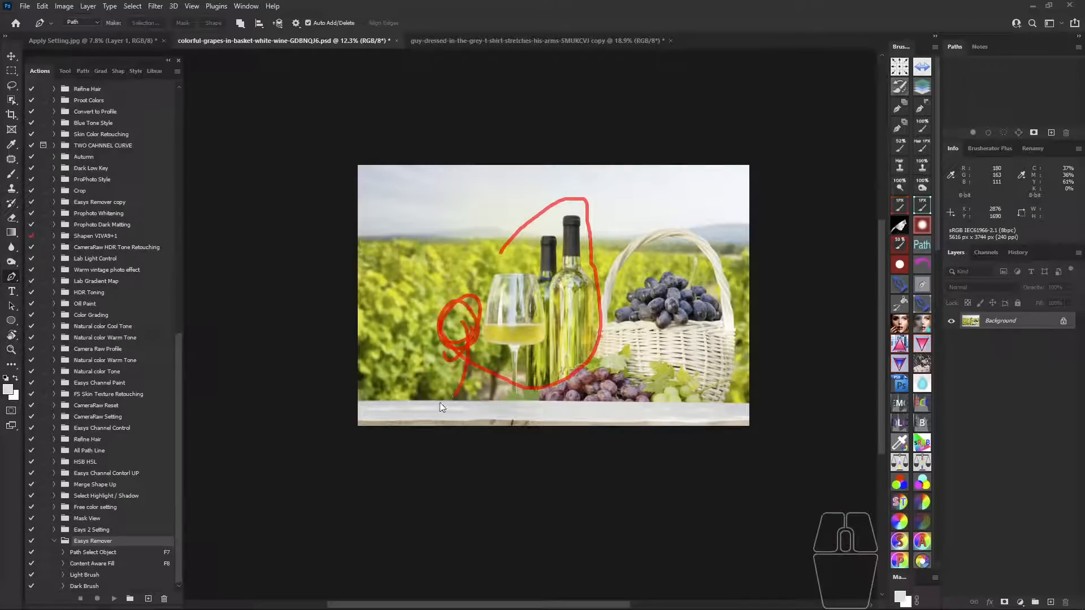
key(Escape)
scroll(559, 221, up, 4)
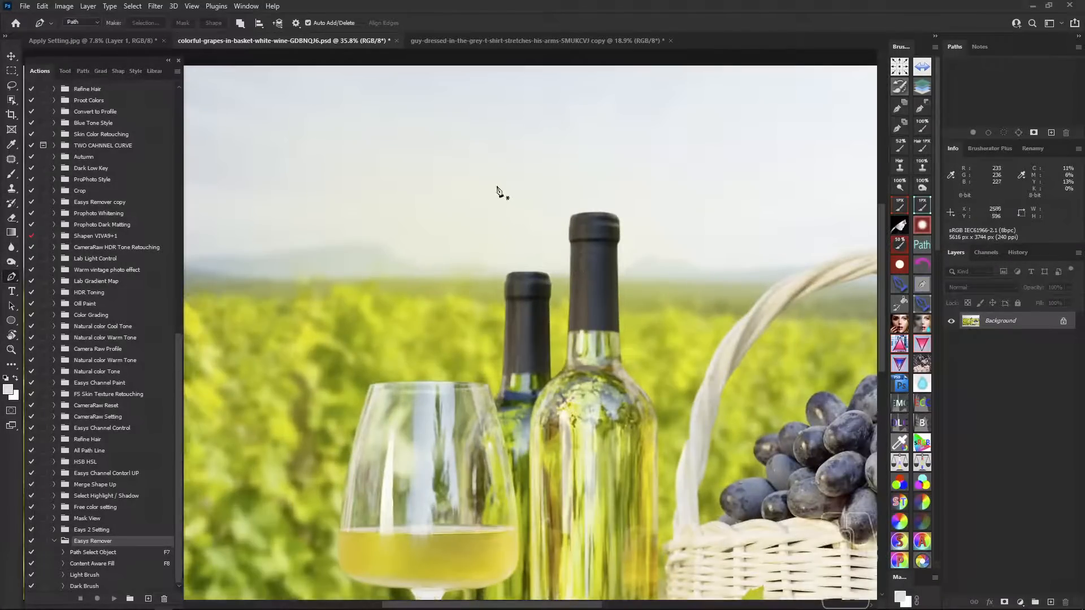
mouse_move(499, 183)
mouse_down()
mouse_move(567, 173)
mouse_move(668, 202)
mouse_up()
mouse_move(485, 288)
mouse_down()
mouse_move(469, 169)
mouse_move(565, 164)
mouse_up()
key(Escape)
Draw a new closed path with the Pen tool in the sky around both bottle tops, with its lower edge along the horizon.
click(433, 137)
click(692, 135)
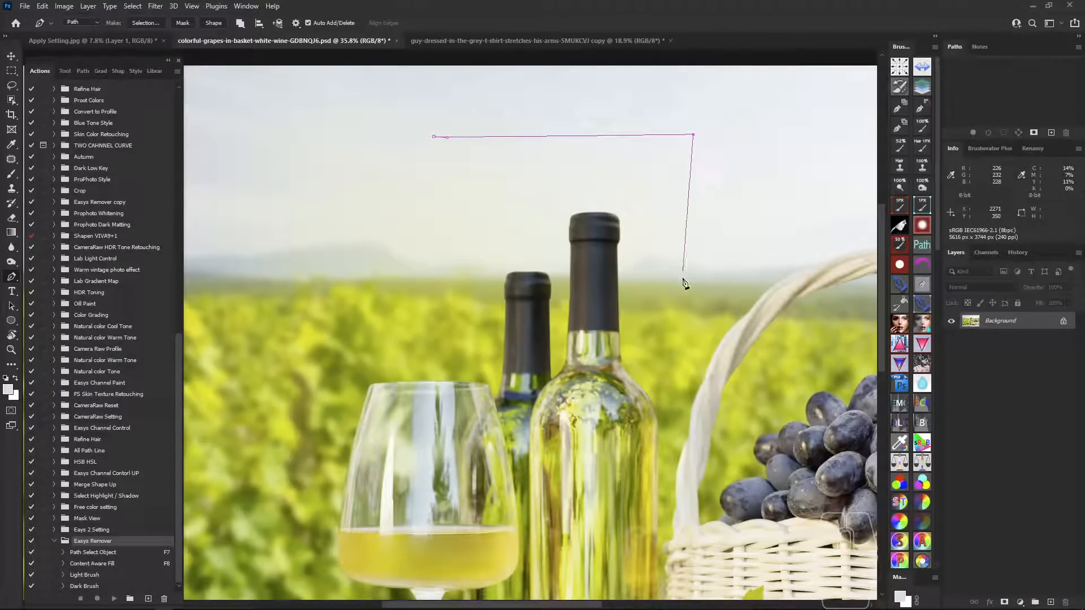
drag(681, 278, 673, 278)
drag(607, 279, 585, 277)
click(491, 277)
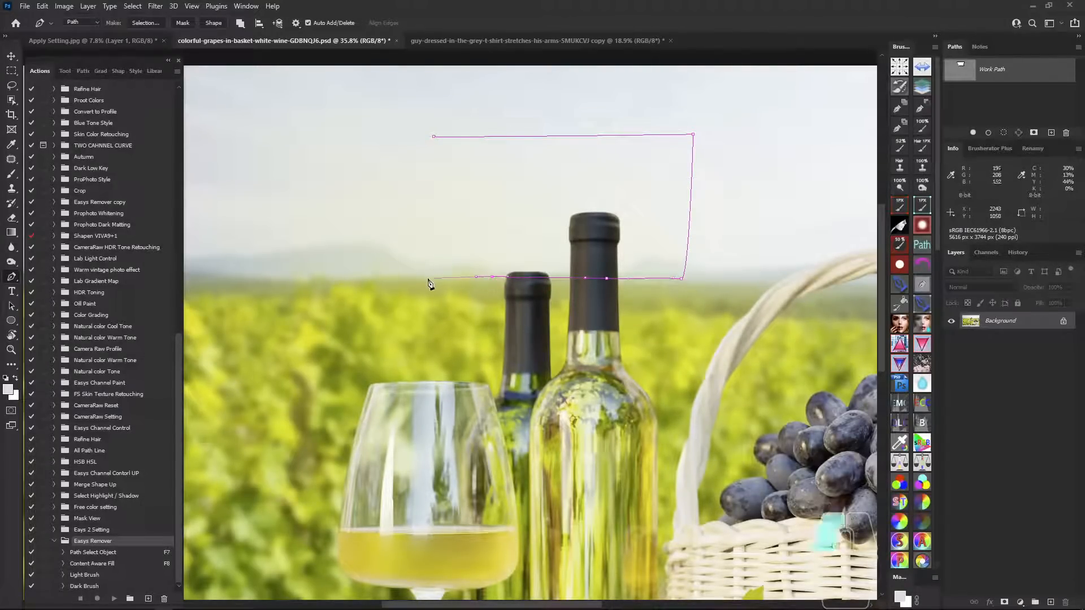
click(427, 278)
click(434, 136)
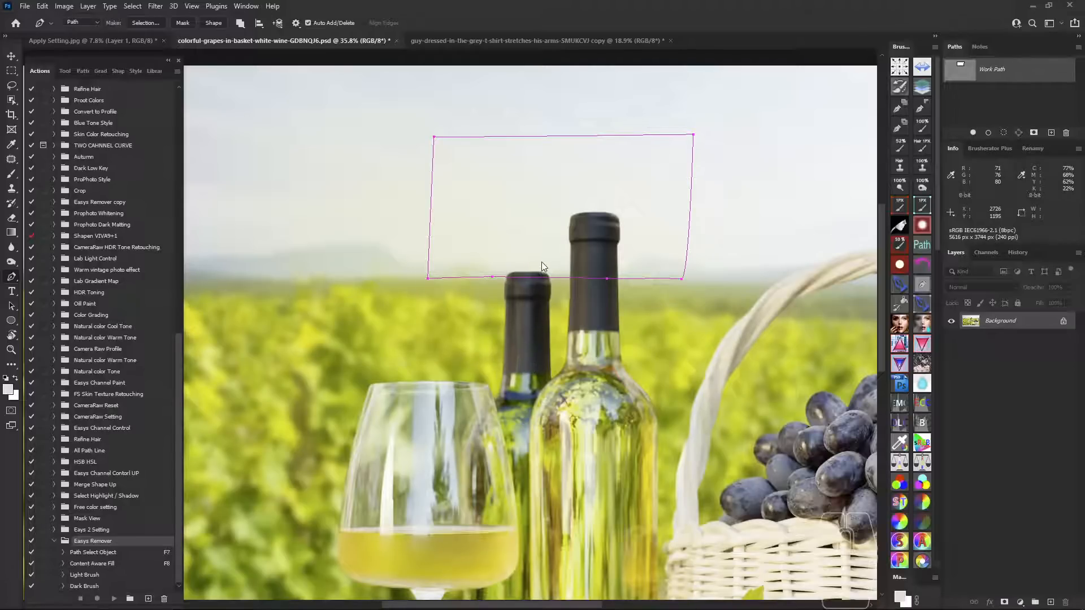
mouse_move(513, 265)
mouse_down()
mouse_move(546, 282)
mouse_move(519, 279)
mouse_up()
drag(599, 214, 579, 225)
mouse_move(509, 276)
mouse_down()
mouse_move(512, 201)
mouse_move(640, 195)
mouse_move(643, 279)
mouse_move(523, 283)
mouse_up()
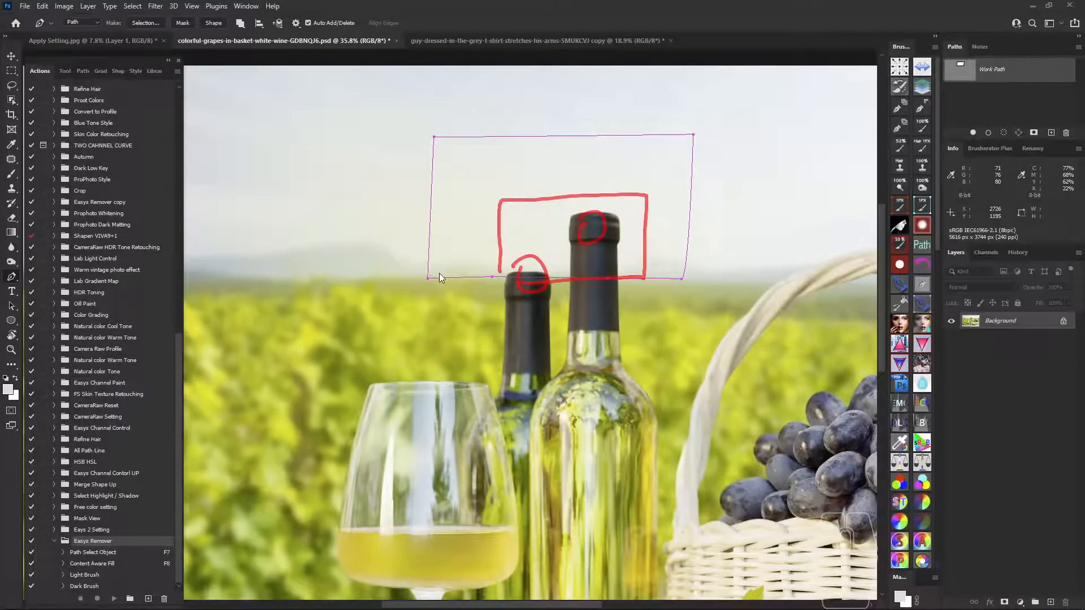
Run the Path Select Object action to isolate the sky area inside the Work Path on its own layer.
mouse_move(431, 281)
mouse_down()
mouse_move(438, 144)
mouse_move(619, 130)
mouse_move(693, 152)
mouse_move(694, 287)
mouse_move(429, 285)
mouse_up()
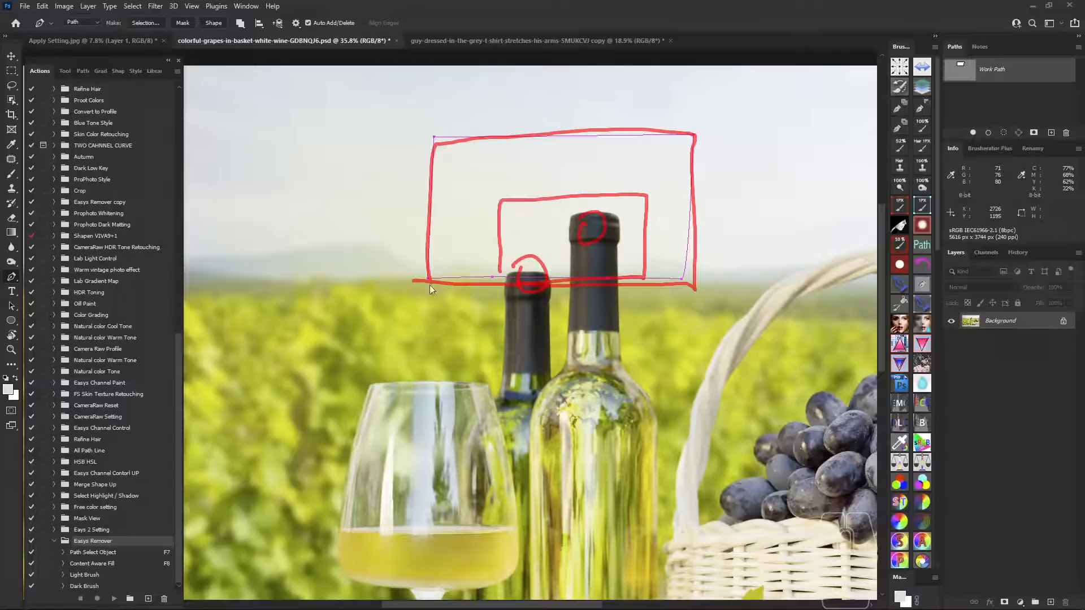
key(Escape)
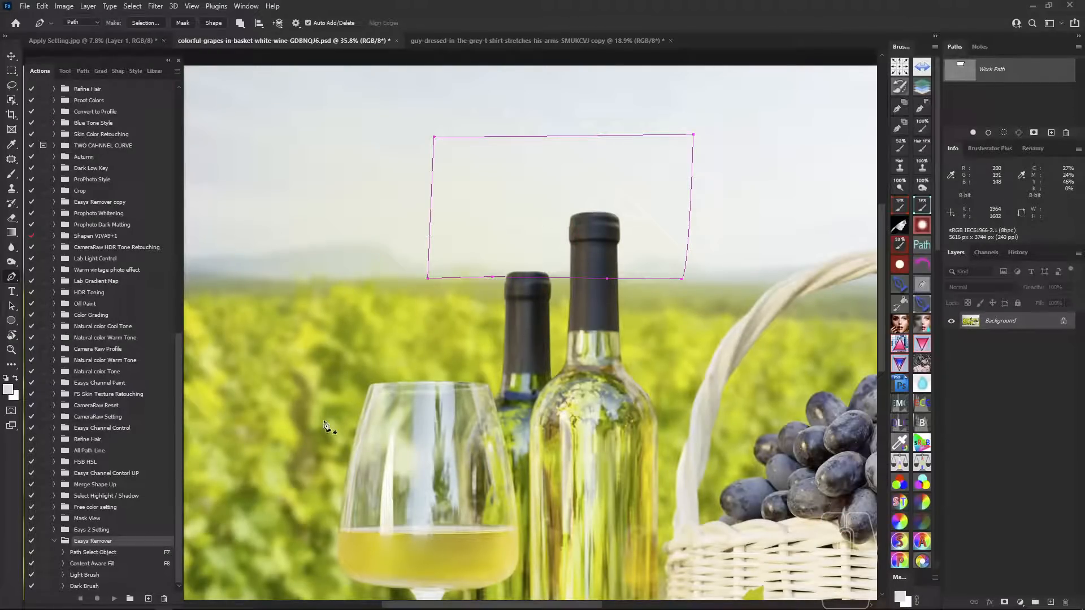
click(115, 553)
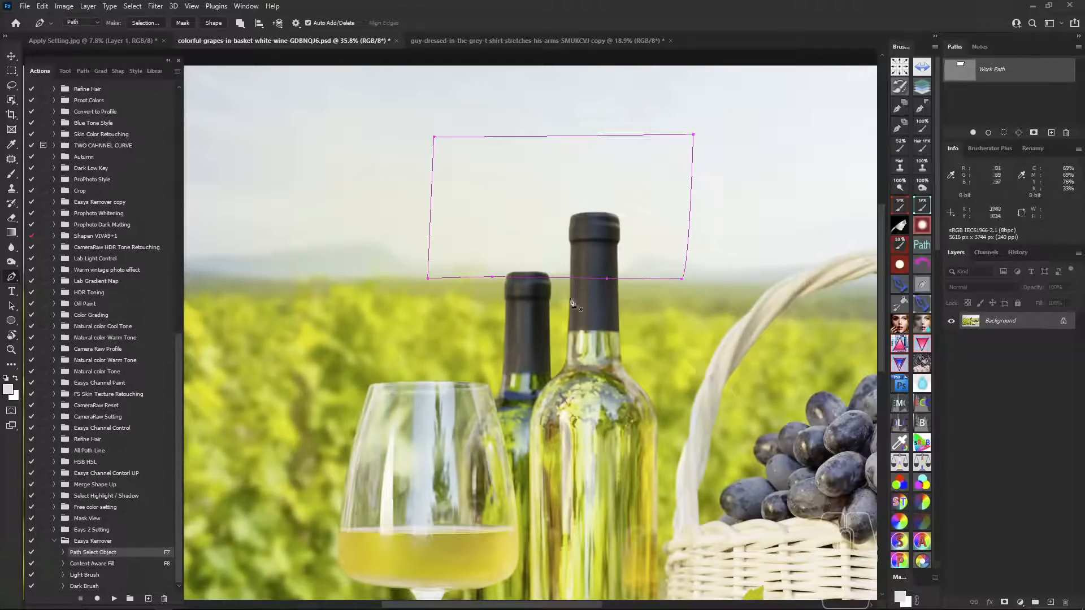
click(114, 599)
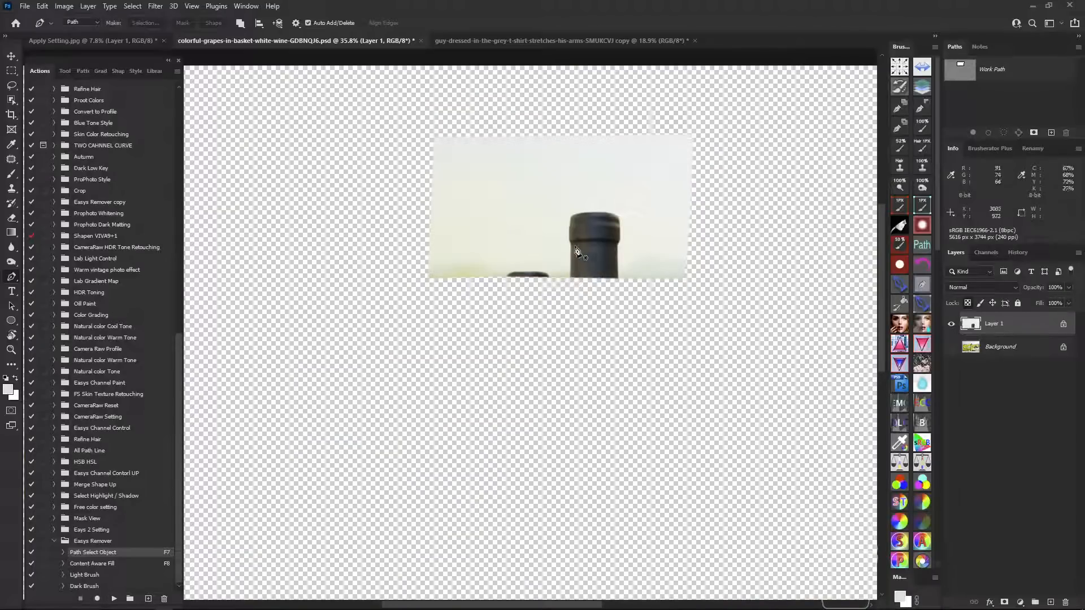
click(498, 191)
click(632, 188)
click(636, 290)
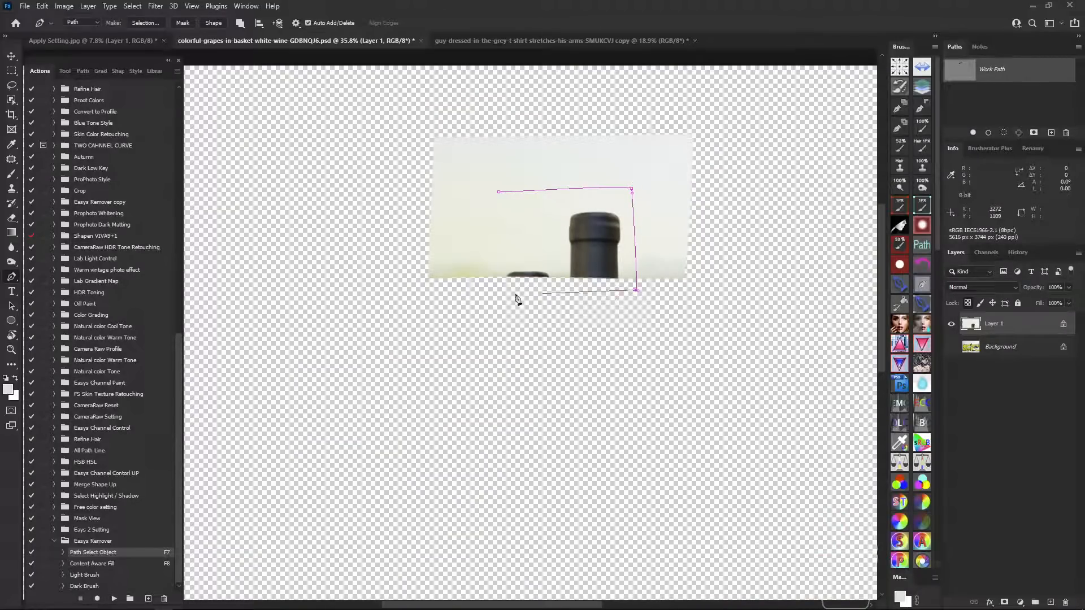
click(492, 290)
click(498, 191)
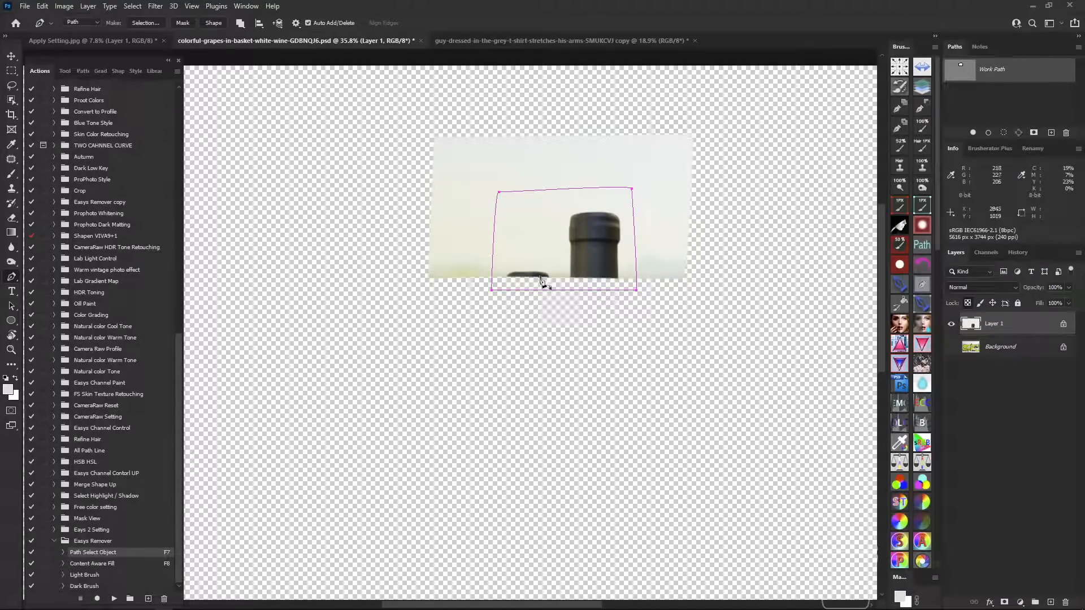
drag(499, 192, 509, 241)
key(ctrl+z)
key(ctrl+z)
key(ctrl+z)
key(ctrl+z)
key(ctrl+z)
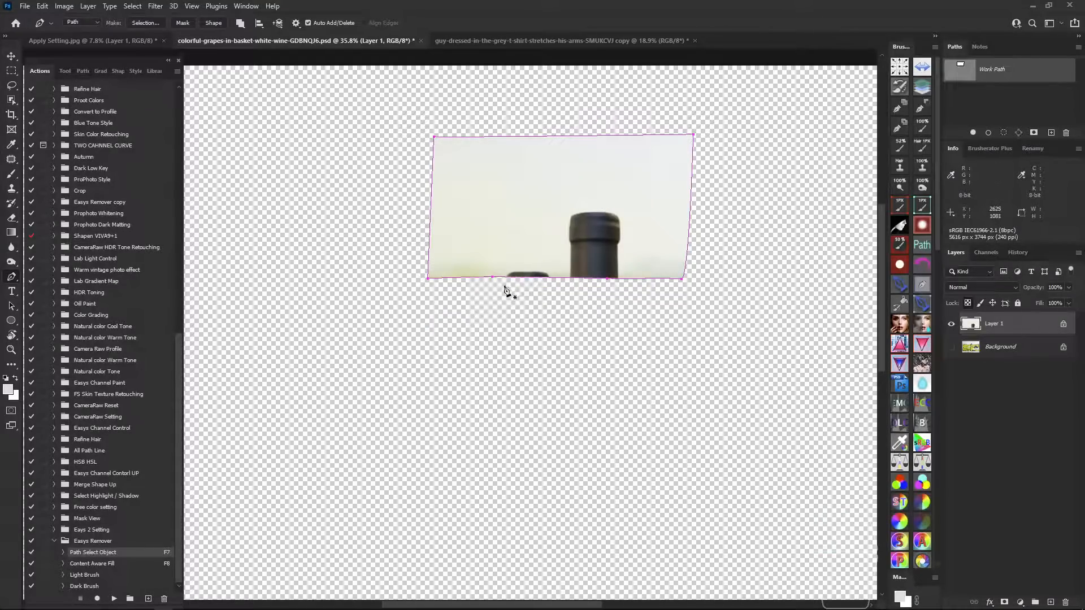
Outline both bottle tops on the isolated sky piece with a closed Pen path and run the Content Aware Fill action on it.
click(980, 104)
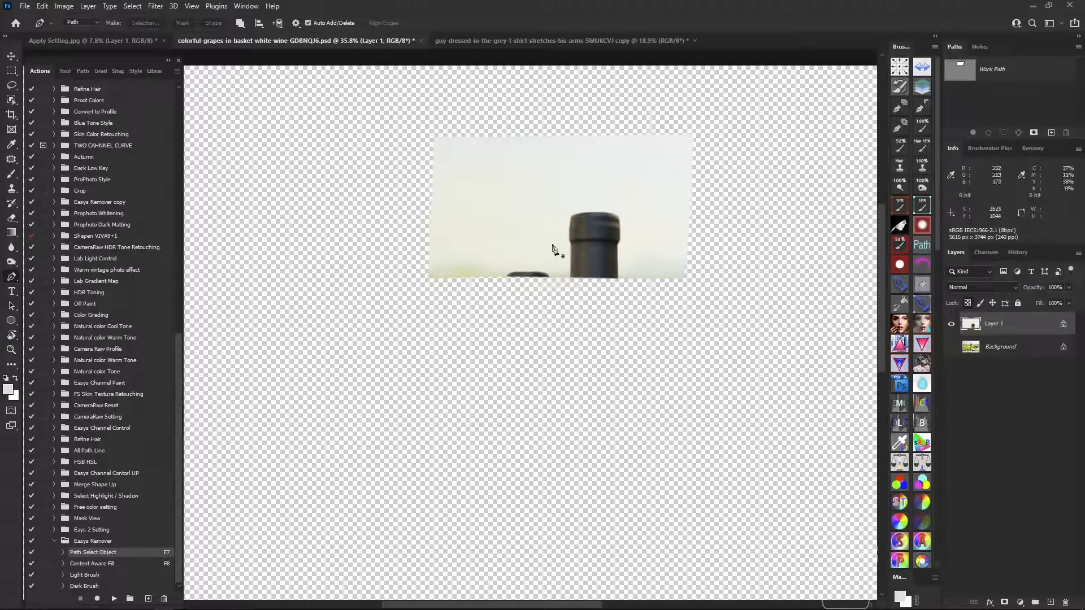
click(499, 287)
drag(524, 203, 542, 199)
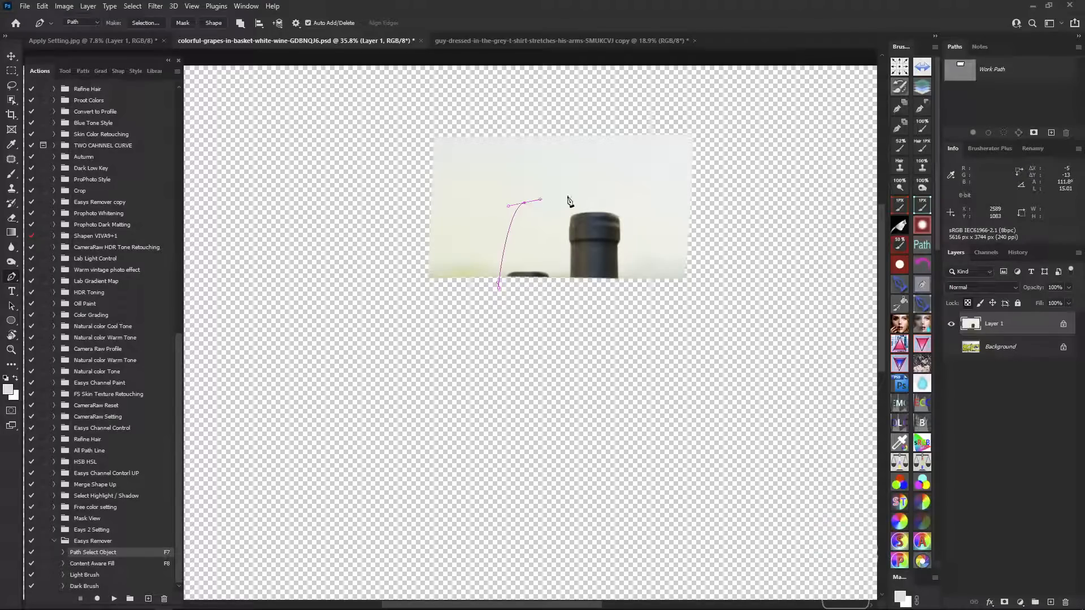
drag(636, 197, 637, 206)
drag(632, 286, 627, 285)
click(500, 288)
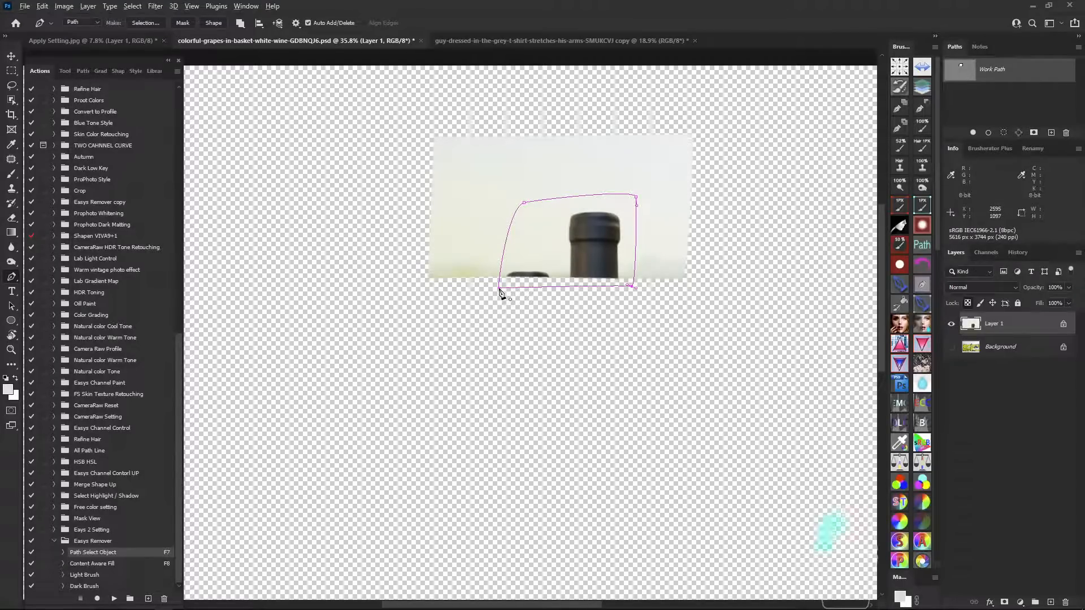
click(125, 567)
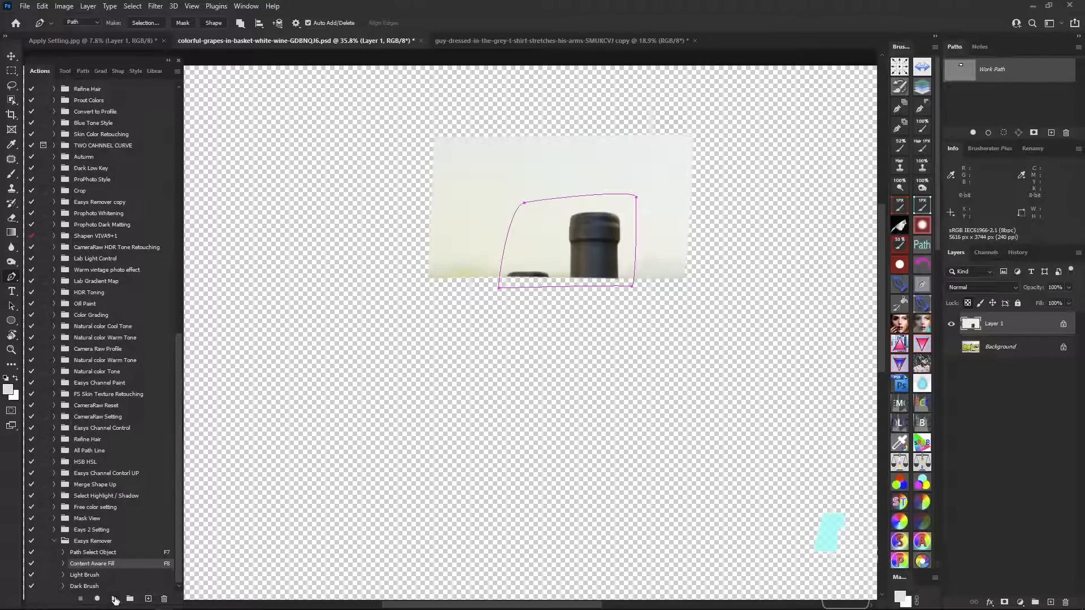
click(114, 599)
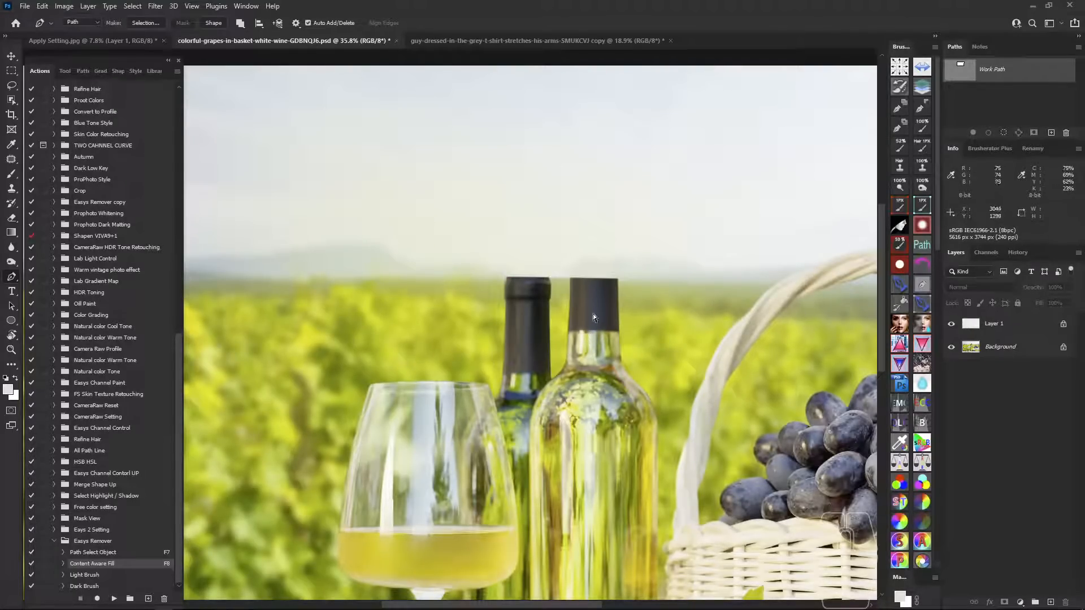
Inspect the cut bottle edge, reactivate the Work Path and delete its upper part, keeping only the open line along the horizon.
scroll(615, 277, up, 10)
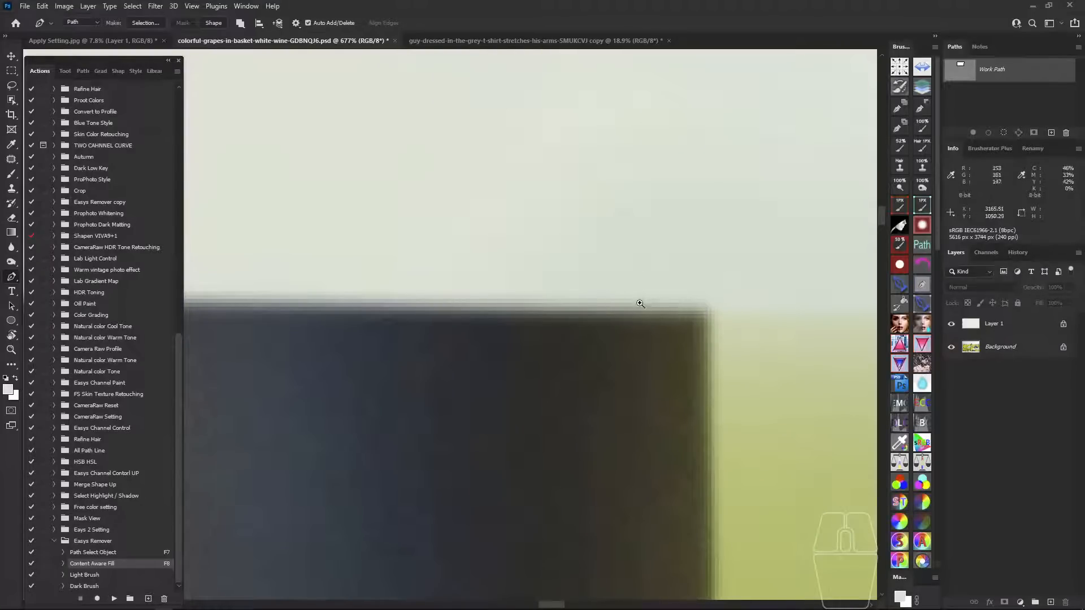
drag(640, 304, 533, 308)
click(984, 80)
drag(637, 302, 547, 275)
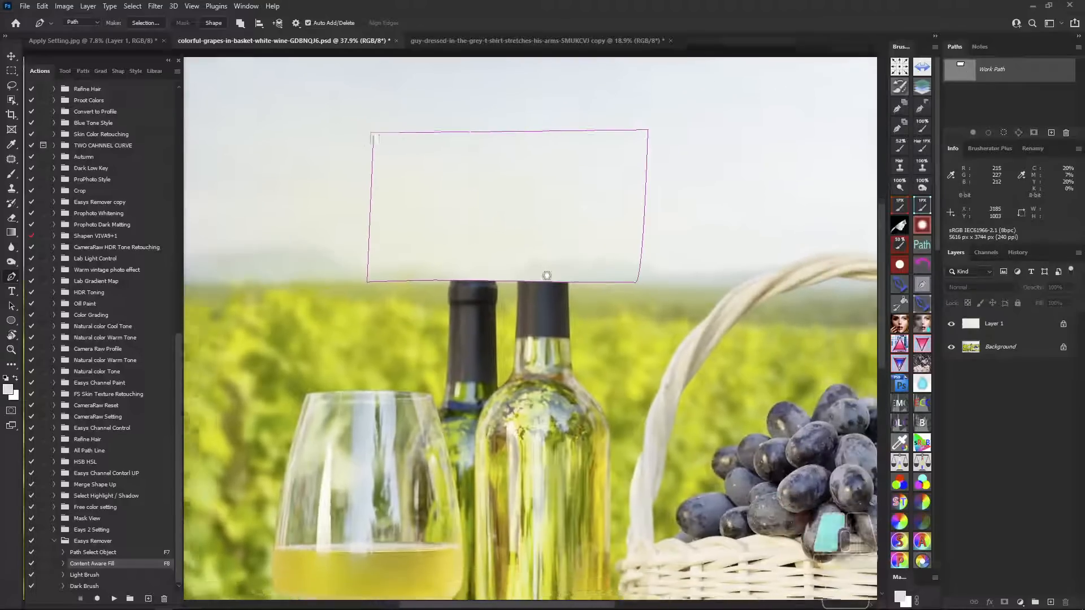
scroll(546, 275, down, 2)
drag(383, 136, 660, 218)
key(Delete)
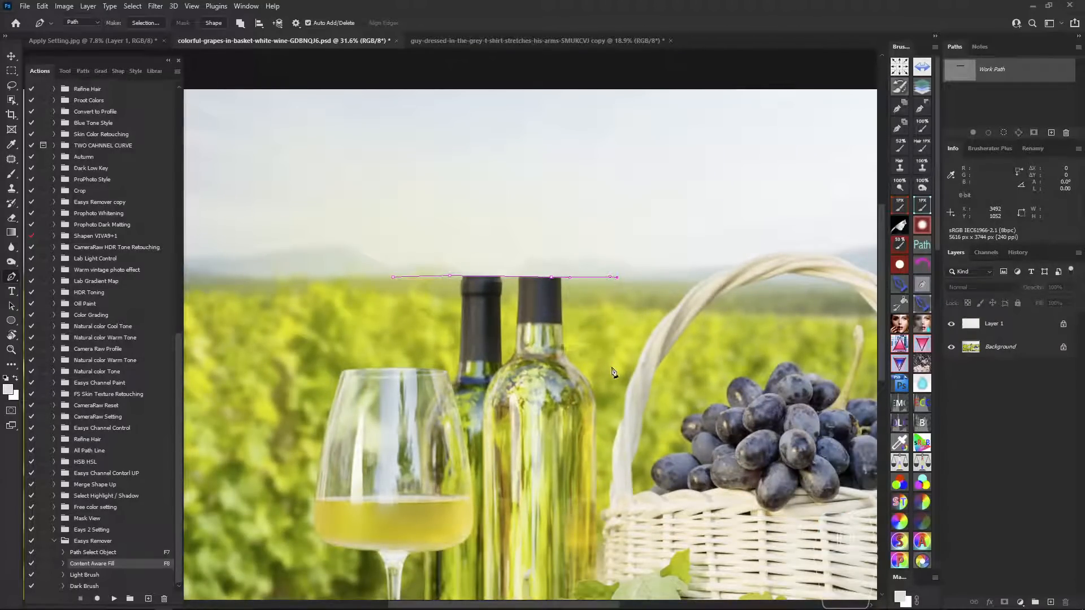
Extend the open path from its end beside the clear bottle down along the outer edge of the basket handle.
scroll(577, 260, up, 3)
scroll(589, 208, up, 5)
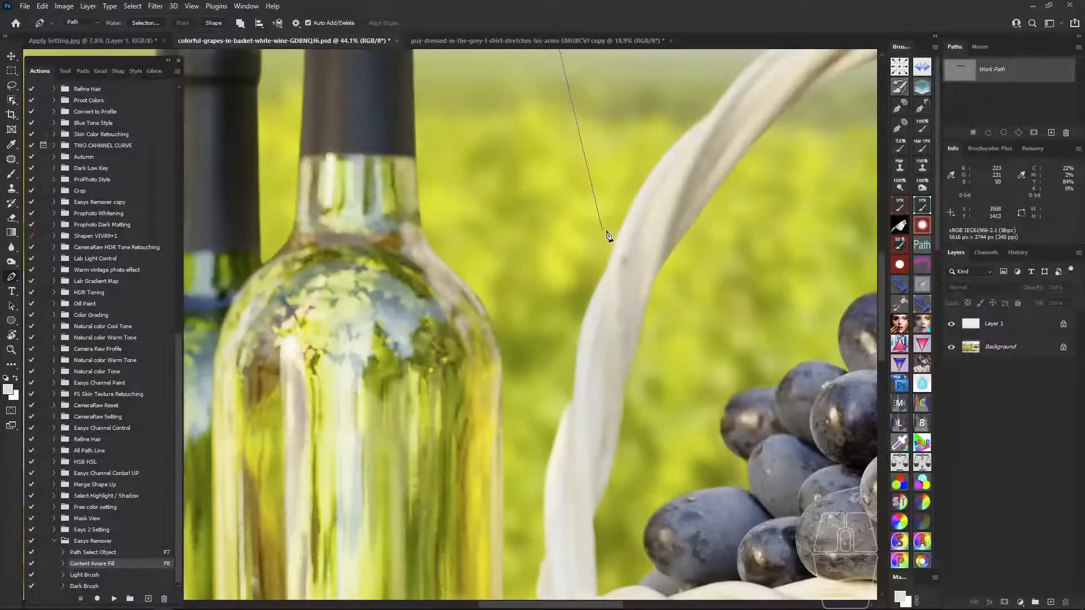
drag(612, 240, 613, 253)
drag(588, 301, 588, 302)
drag(584, 307, 602, 208)
drag(557, 342, 551, 367)
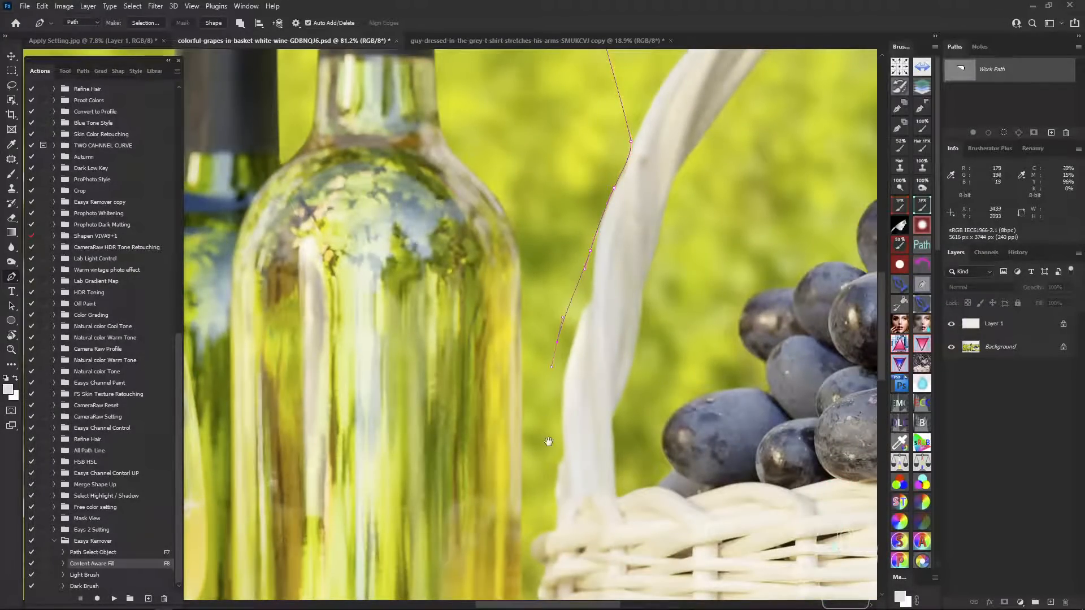
Continue the path down between the clear bottle and the basket's side to the top of the vine leaf.
drag(548, 441, 555, 319)
drag(538, 397, 538, 408)
drag(536, 441, 542, 288)
drag(547, 338, 546, 342)
drag(545, 382, 546, 385)
click(546, 404)
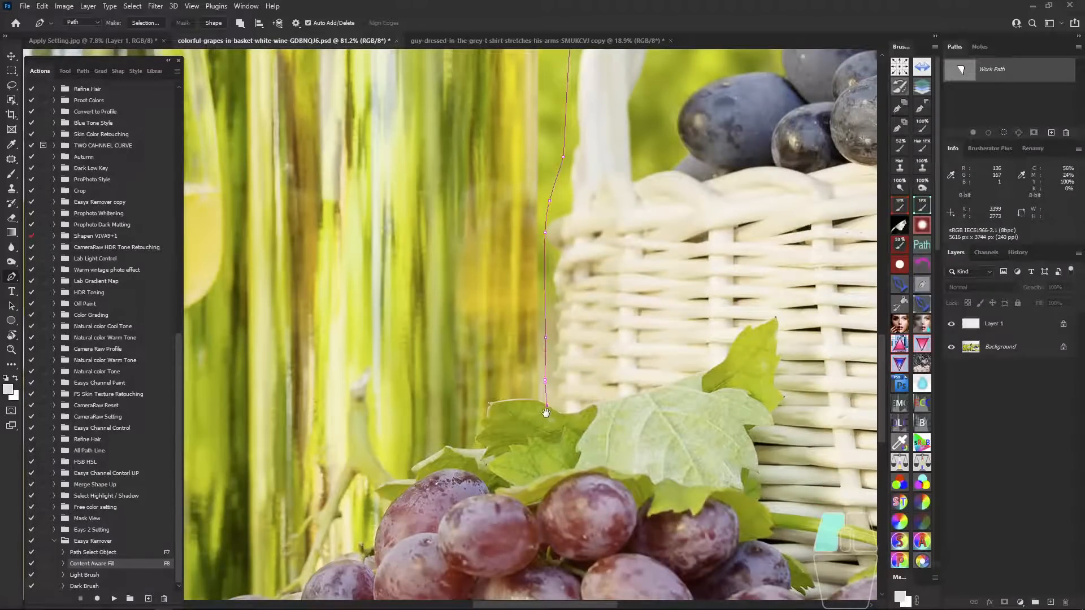
scroll(554, 387, down, 6)
drag(557, 296, 564, 328)
scroll(566, 310, up, 1)
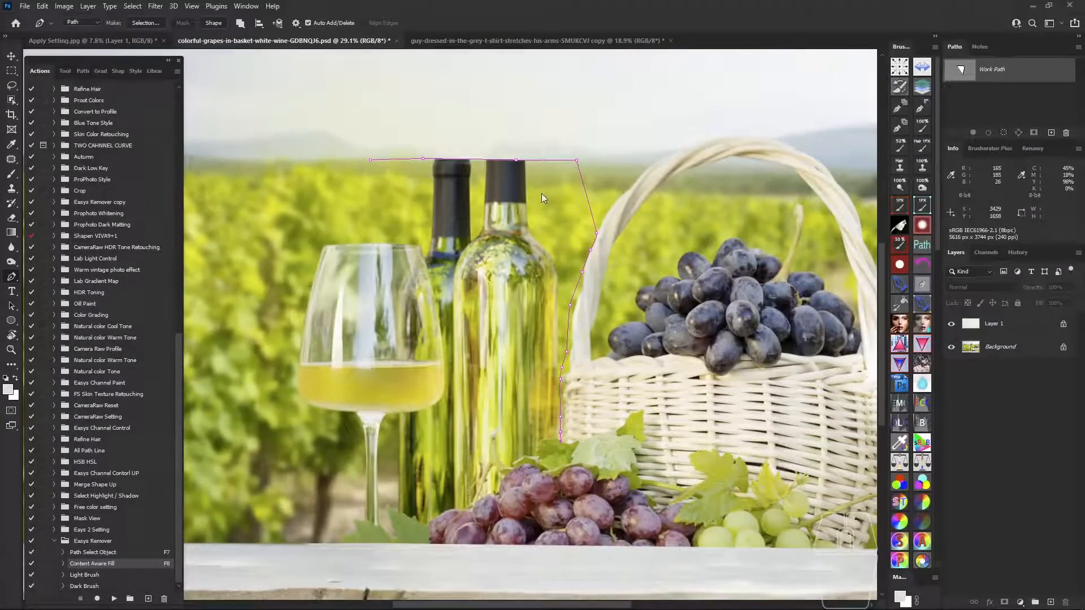
mouse_move(543, 181)
mouse_down()
mouse_move(575, 228)
mouse_move(557, 244)
mouse_up()
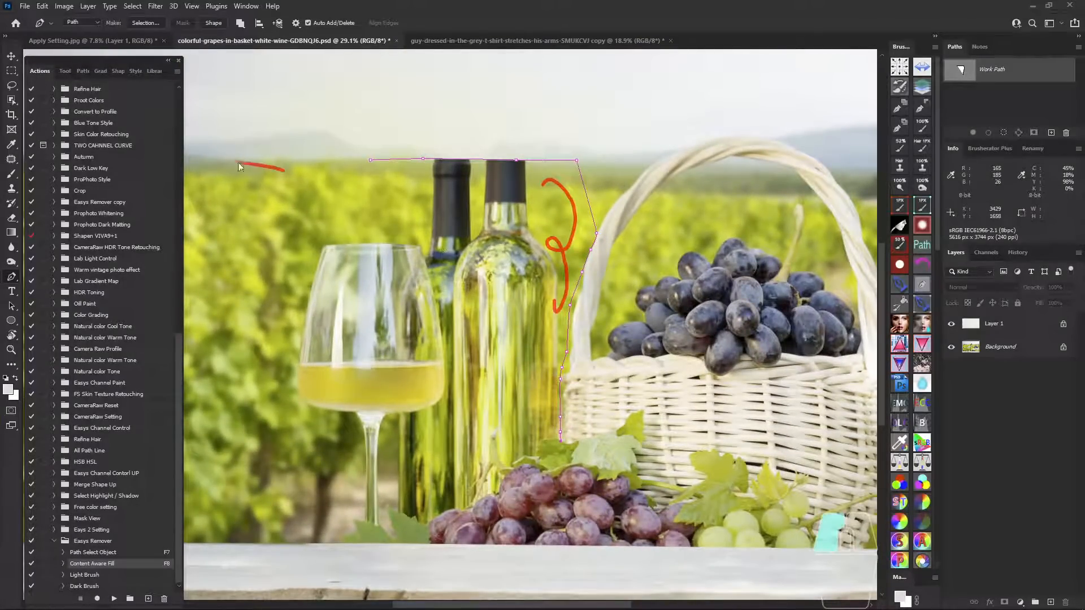
drag(202, 522, 275, 281)
key(Escape)
Trace the path along the upper edge of the vine leaf in front of the basket and around its corner.
mouse_move(553, 437)
mouse_down()
mouse_move(577, 309)
mouse_move(622, 337)
mouse_move(564, 311)
mouse_up()
scroll(588, 313, up, 4)
drag(525, 316, 499, 323)
click(468, 331)
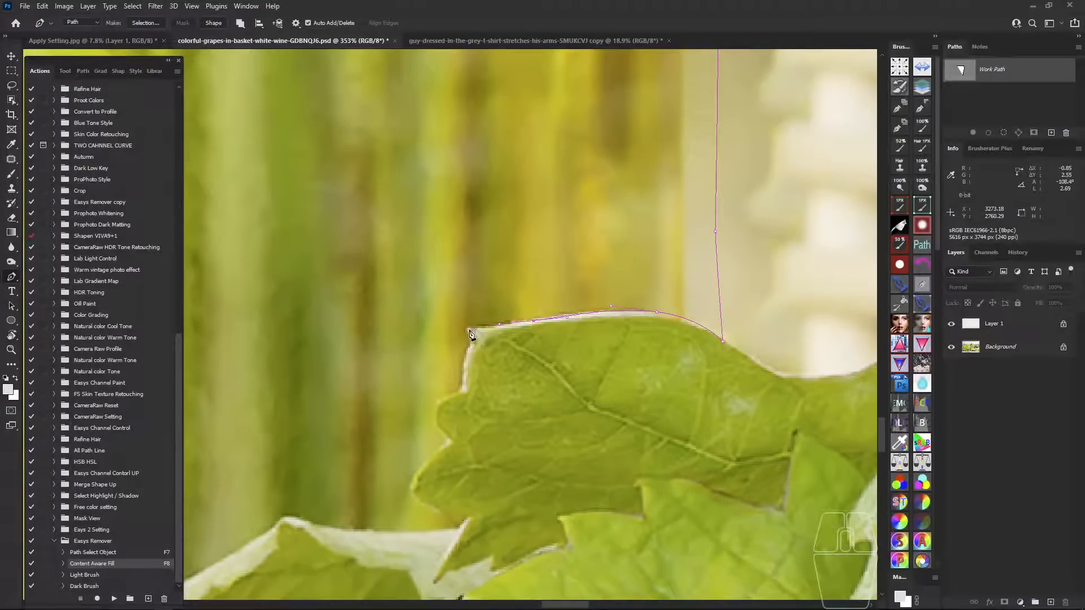
click(471, 345)
click(463, 389)
Continue the path down the same leaf's jagged side to where it meets the folded leaf behind it.
drag(436, 411, 514, 331)
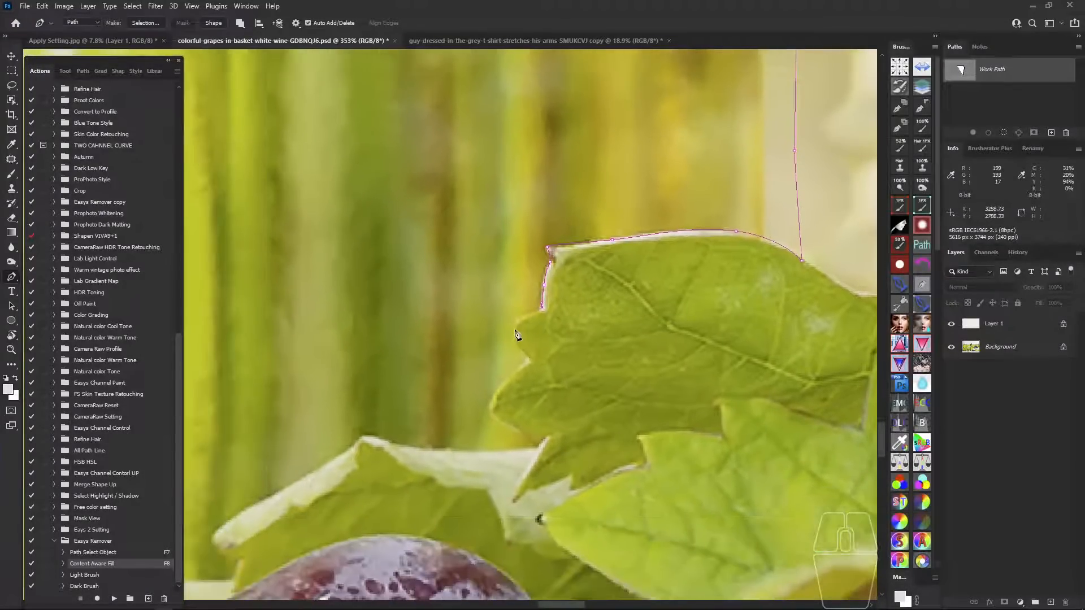
click(527, 357)
drag(489, 407, 530, 320)
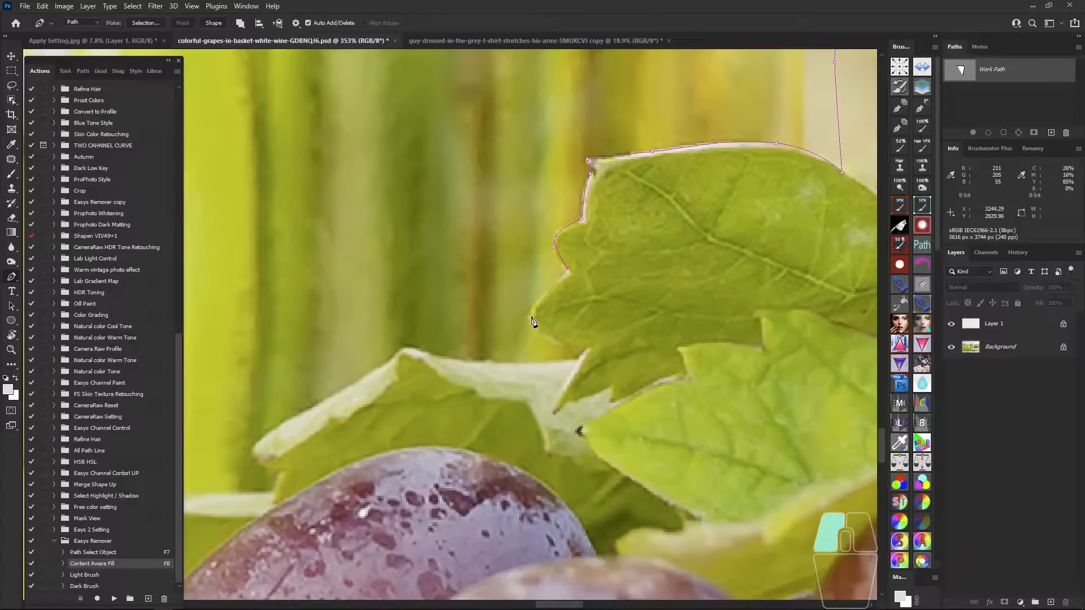
click(531, 330)
click(571, 357)
drag(572, 360, 588, 336)
Trace the path along the top edge of the folded pale leaf up to its peak.
drag(511, 355, 457, 351)
drag(452, 345, 540, 250)
drag(456, 323, 489, 425)
drag(657, 344, 636, 312)
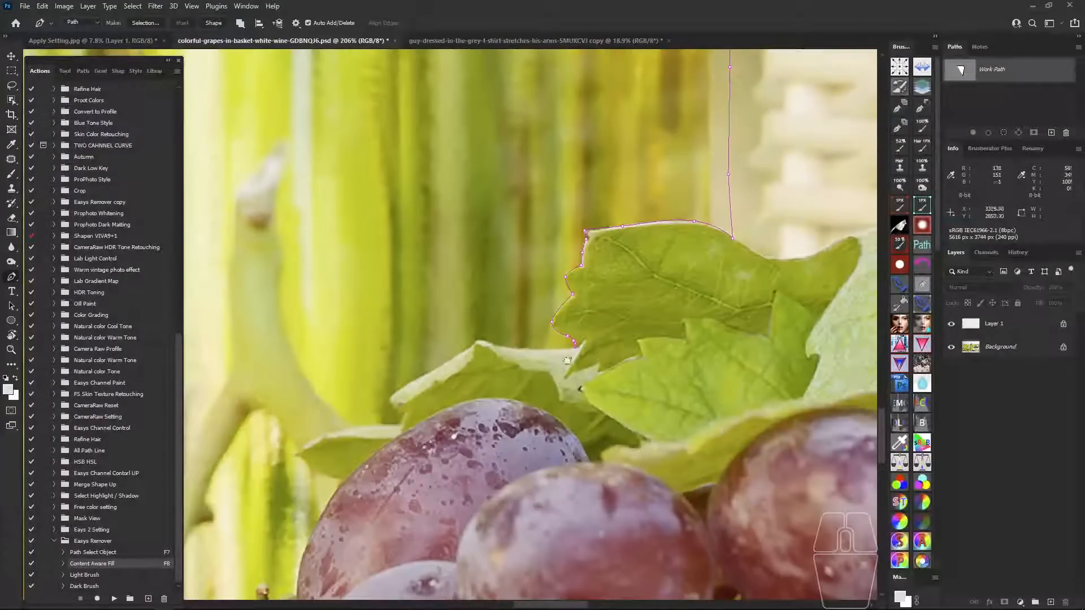
drag(531, 370, 555, 357)
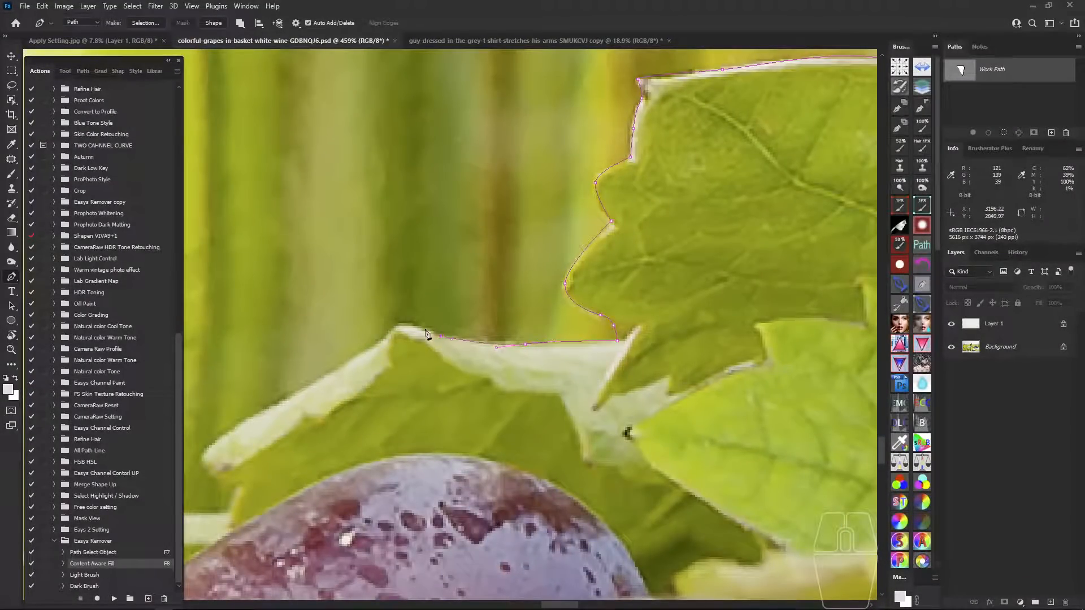
drag(403, 324, 398, 325)
Carry the path down the folded leaf's sloping edge and around its end to the small leaf above the grape.
drag(374, 355, 540, 282)
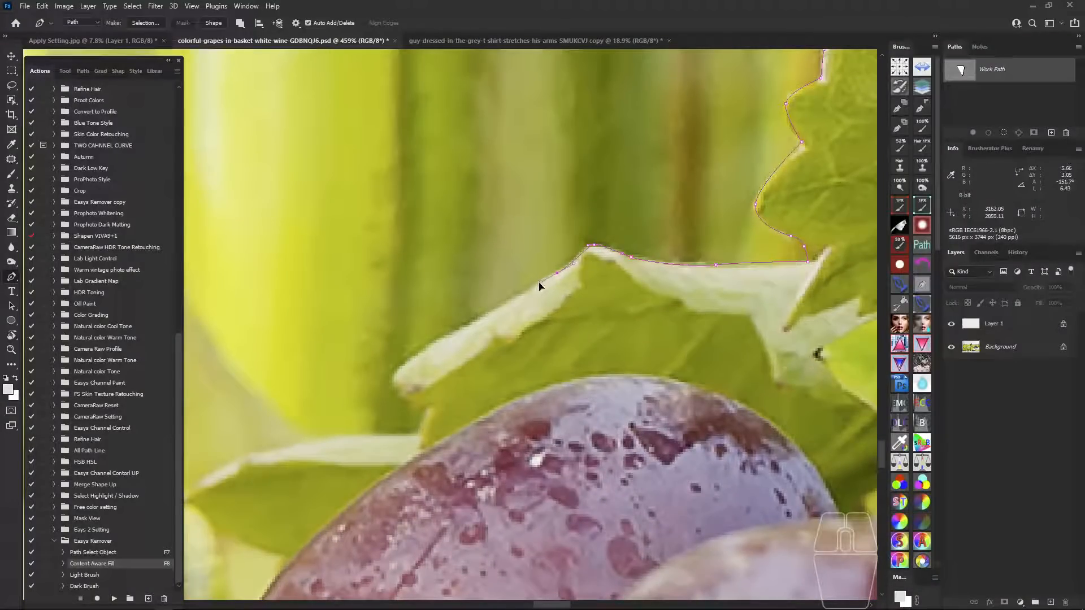
drag(493, 312, 475, 323)
click(426, 408)
click(417, 433)
drag(390, 394, 630, 255)
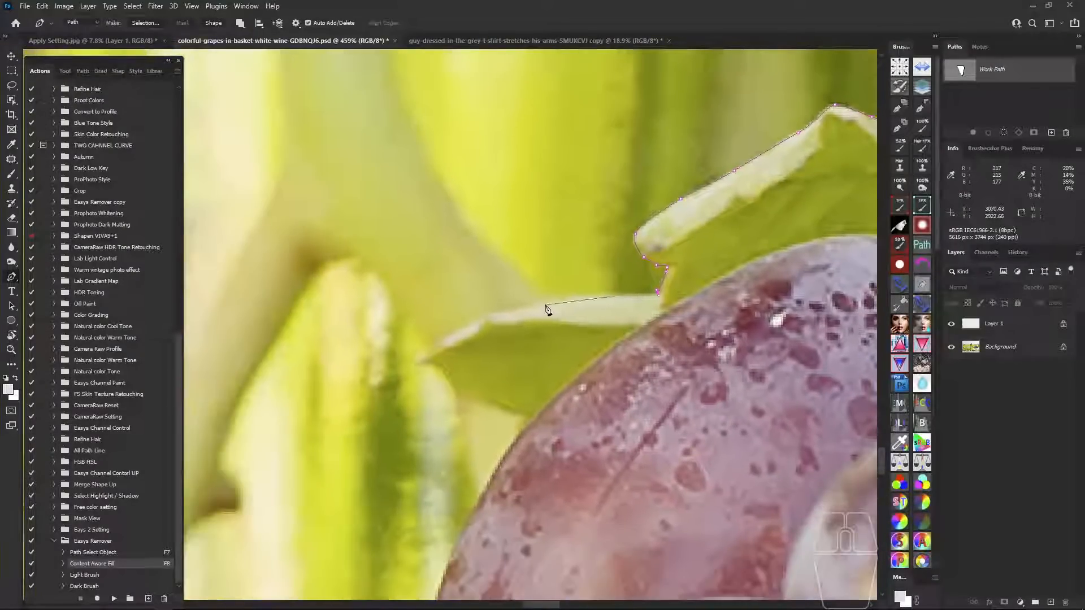
drag(538, 304, 512, 307)
click(474, 324)
click(428, 350)
drag(418, 330, 583, 371)
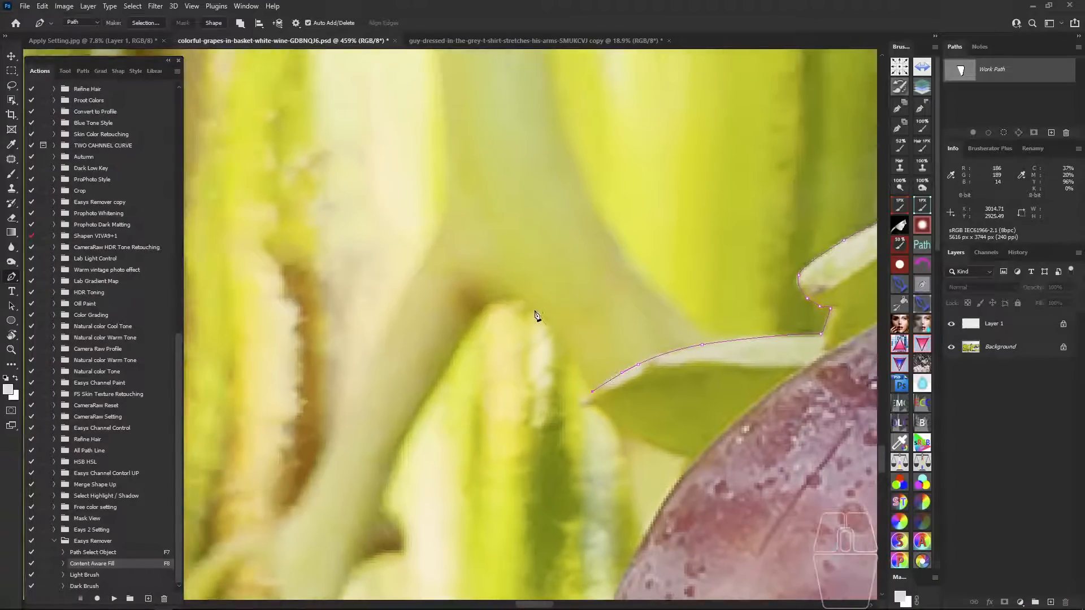
drag(533, 310, 477, 316)
scroll(466, 331, down, 4)
scroll(514, 307, up, 4)
drag(433, 378, 486, 341)
drag(478, 388, 484, 394)
drag(484, 394, 502, 275)
drag(502, 275, 458, 301)
key(ctrl+z)
key(ctrl+z)
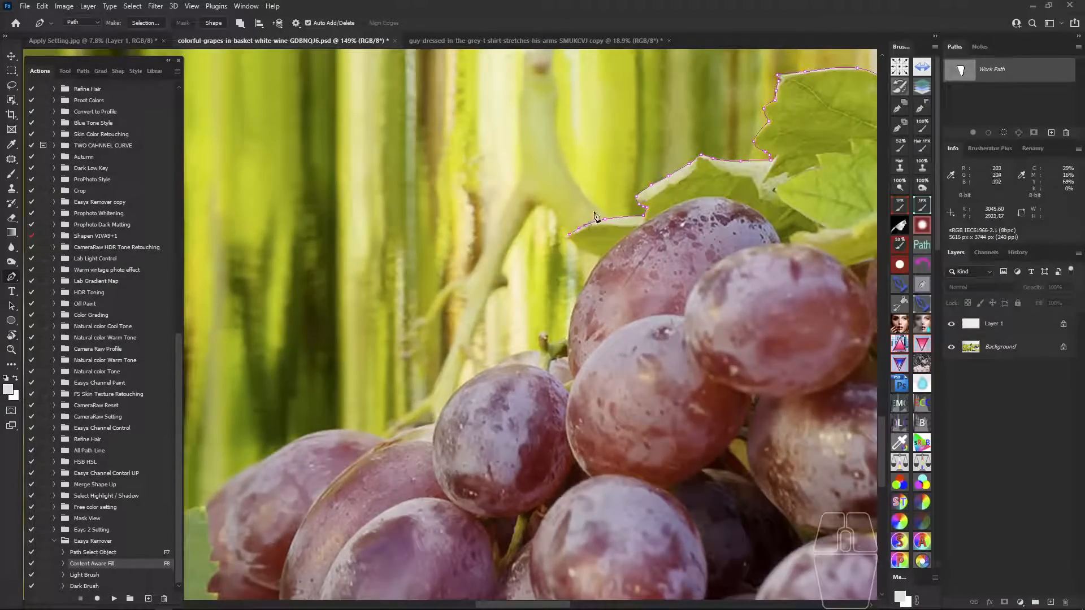
drag(607, 198, 533, 349)
key(ctrl+z)
Lead the path briefly along the small leaf, up the near side of the vine stem and over its pale tip.
drag(503, 366, 498, 356)
drag(478, 343, 532, 441)
click(553, 432)
click(540, 433)
drag(496, 393, 488, 377)
drag(475, 314, 483, 362)
click(483, 341)
drag(482, 302, 477, 254)
drag(482, 175, 478, 181)
drag(450, 215, 424, 265)
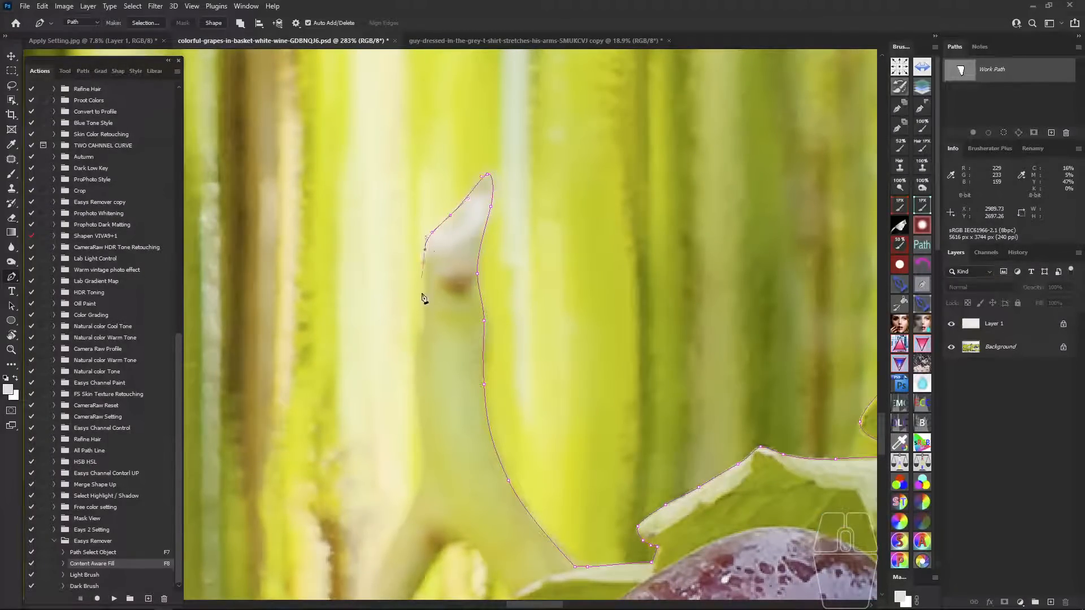
Trace the path down the opposite side of the vine stem, past the fork, to the small side twig.
drag(423, 308, 417, 374)
drag(446, 418, 515, 170)
click(496, 228)
drag(450, 325, 437, 353)
drag(420, 391, 397, 419)
drag(382, 423, 573, 217)
Outline the small side twig with closely spaced anchor points down to and around its curled end.
drag(519, 257, 506, 280)
drag(495, 298, 489, 310)
drag(475, 316, 463, 328)
drag(456, 338, 450, 347)
drag(445, 359, 454, 354)
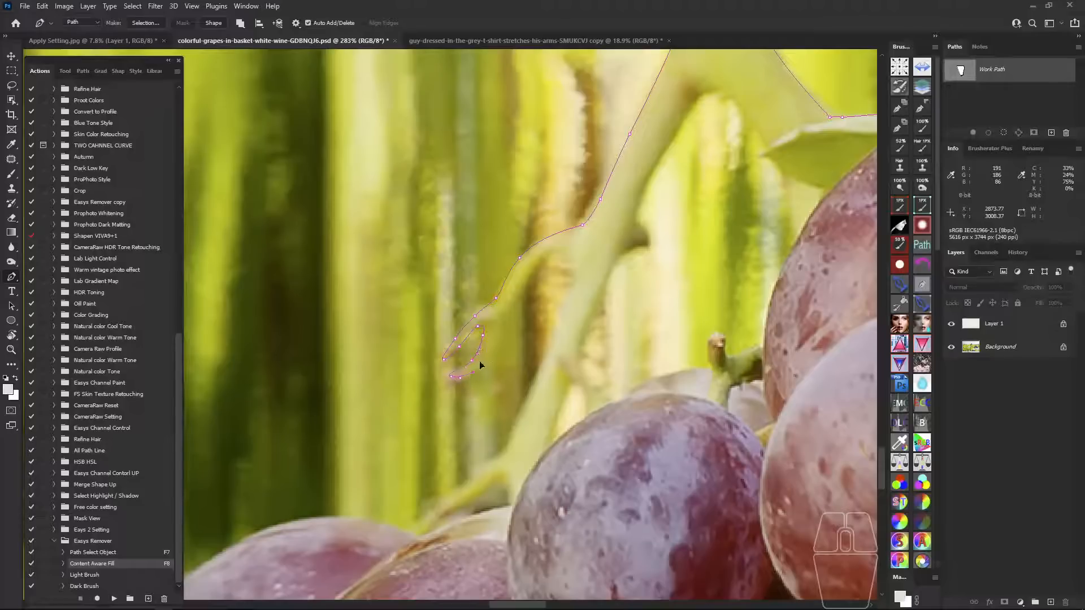
Return the path to the main stem and trace its outer edge down toward the grapes.
drag(574, 268, 575, 271)
drag(570, 290, 566, 300)
drag(556, 326, 552, 337)
drag(545, 358, 538, 370)
drag(521, 421, 590, 259)
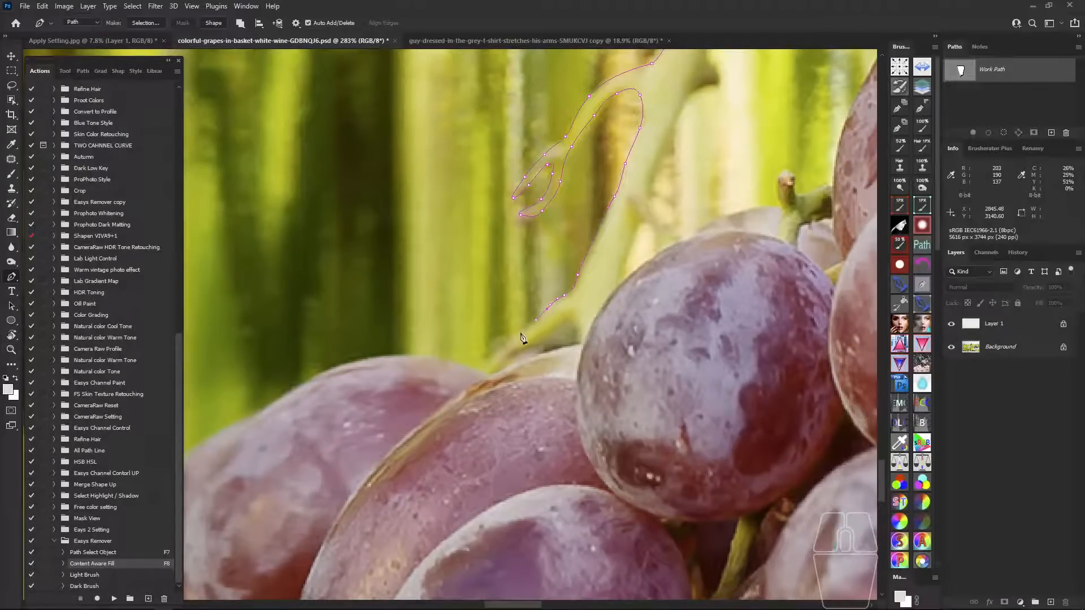
Continue the path over the top of the outermost red grape to the tip of the green leaf beside it.
drag(476, 375, 584, 261)
drag(472, 305, 606, 206)
scroll(606, 206, up, 3)
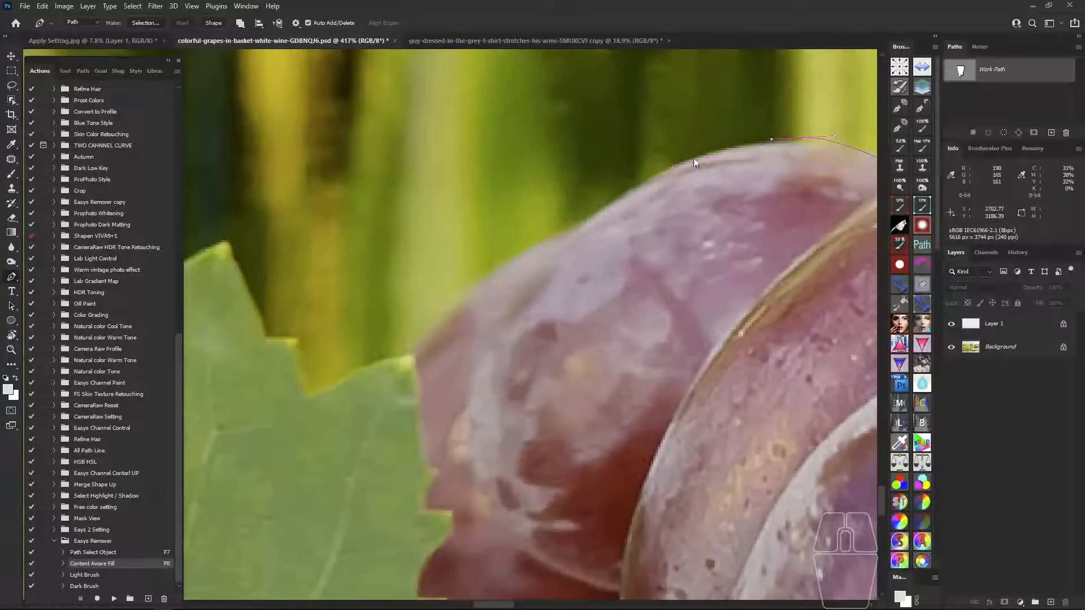
drag(708, 150, 603, 215)
click(410, 358)
Trace the green leaf's edge through its first notch and step, and up toward the next pointed tip.
drag(376, 360, 536, 310)
scroll(549, 302, up, 3)
drag(487, 332, 464, 390)
click(446, 337)
drag(459, 365, 409, 338)
drag(376, 261, 458, 364)
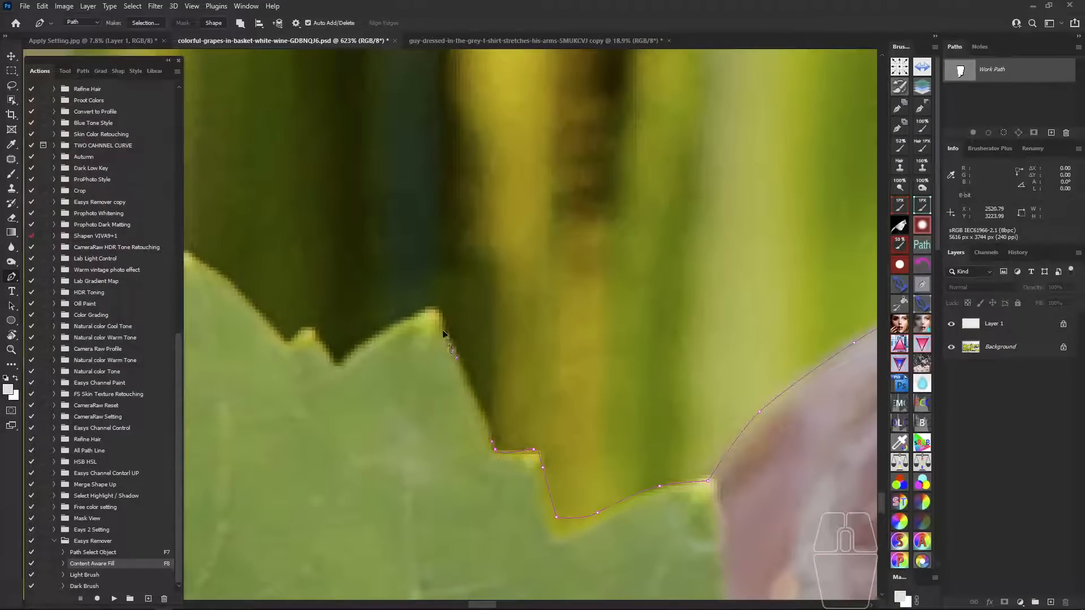
Continue the path over the green leaf's pointed tip, into the dark notch and around the small tooth beyond it.
drag(422, 310, 415, 314)
drag(397, 326, 442, 374)
scroll(499, 302, up, 3)
click(450, 381)
click(433, 352)
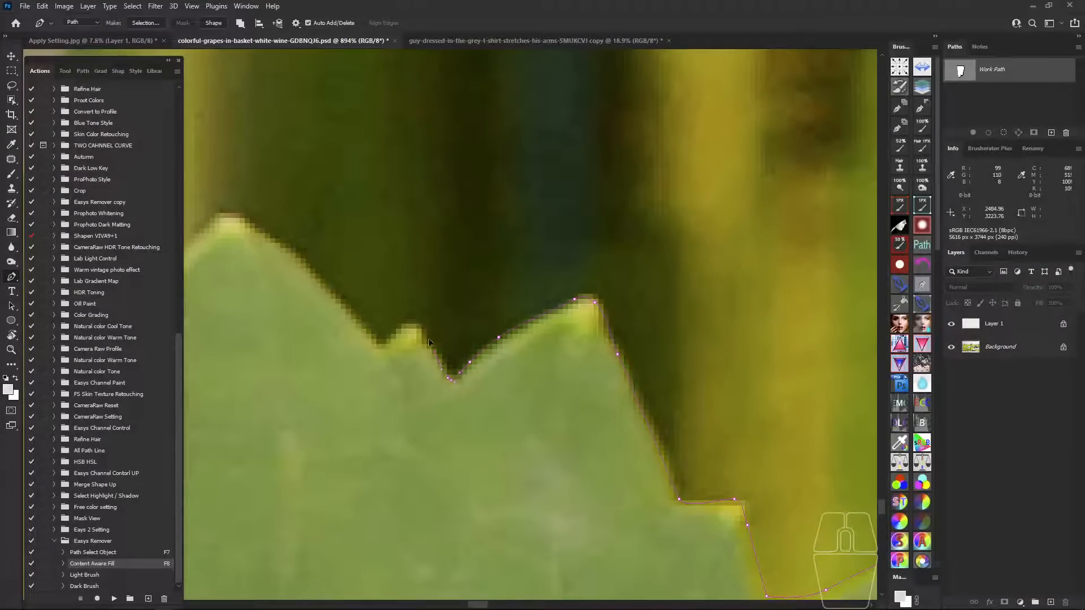
click(412, 325)
drag(396, 329, 394, 332)
click(379, 347)
Trace the leaf's edge over its next two teeth and up the smooth slope toward its long tip.
drag(337, 295, 519, 354)
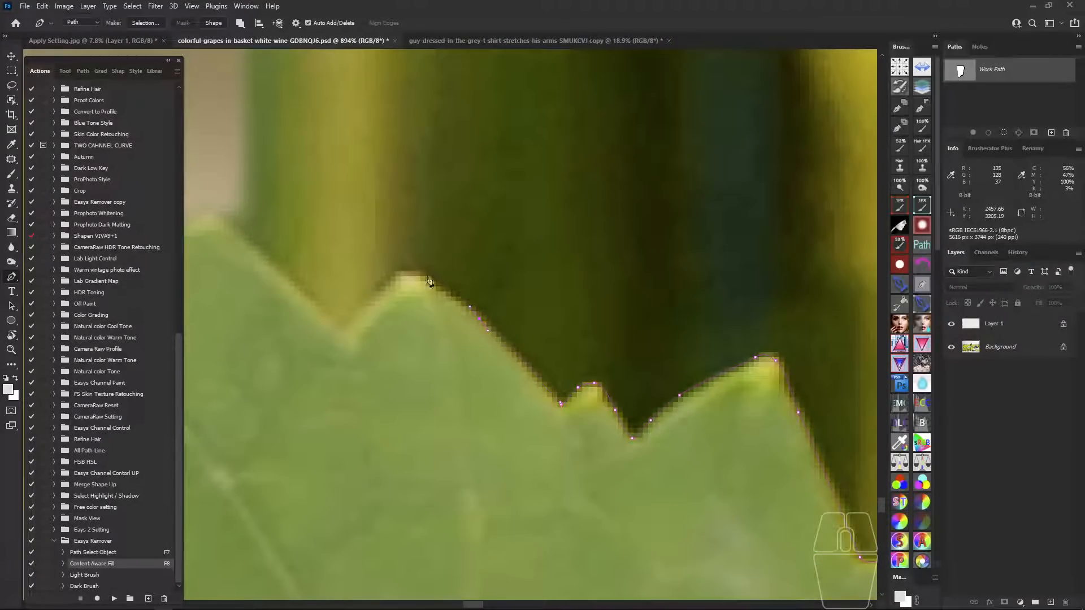
drag(363, 293, 499, 316)
drag(479, 354, 473, 355)
drag(416, 307, 555, 390)
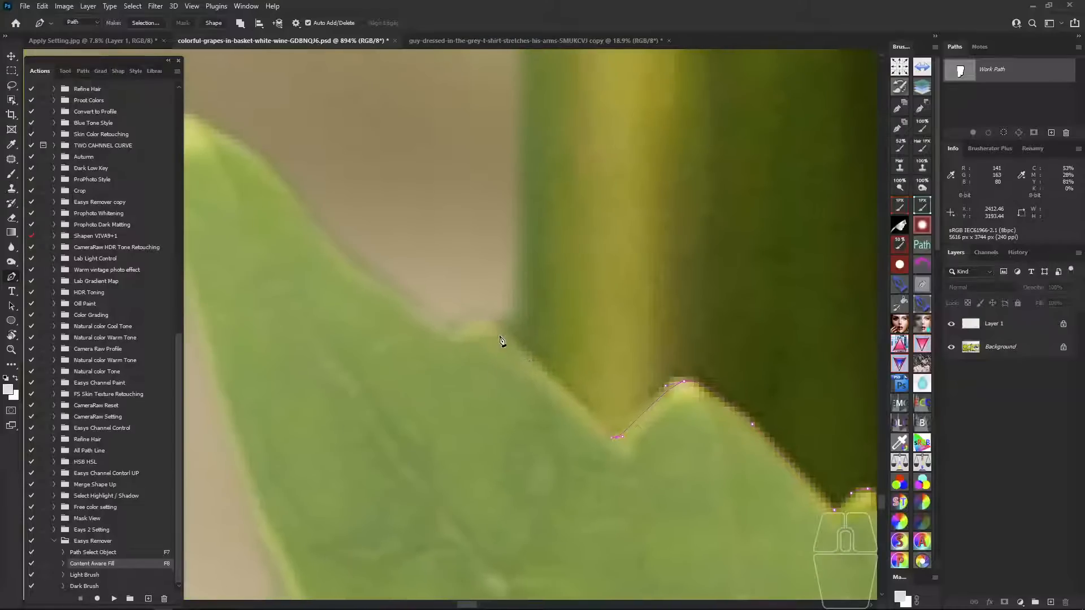
drag(409, 291, 546, 403)
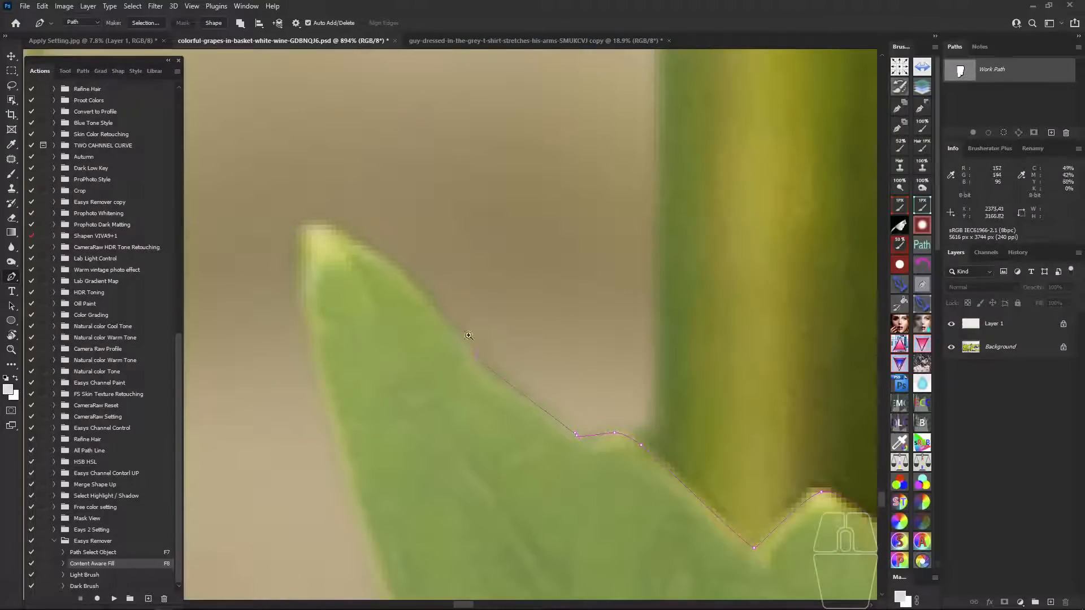
drag(468, 336, 522, 365)
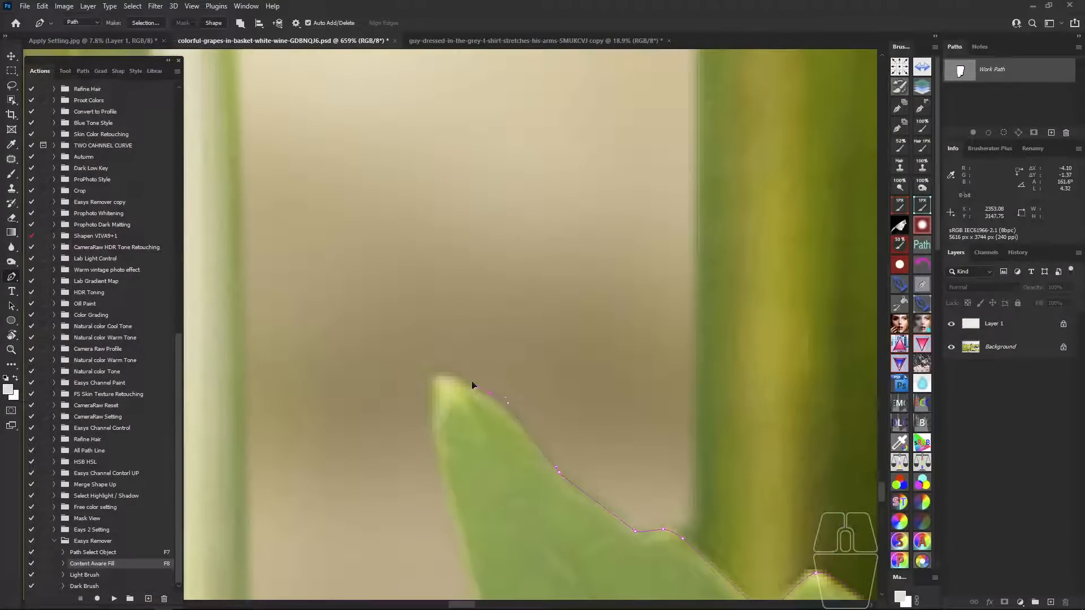
Round the leaf's long tip and bring the path down its far side to the step in the edge.
drag(448, 374, 434, 253)
drag(448, 342, 453, 379)
drag(484, 441, 427, 261)
drag(450, 345, 458, 367)
drag(482, 437, 445, 330)
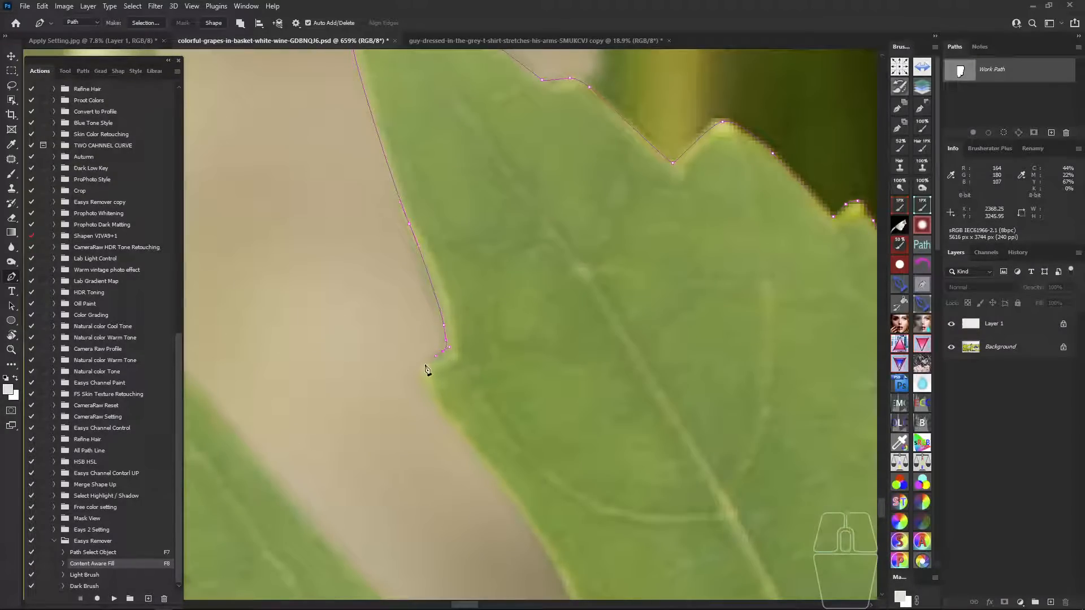
Trace around the step, down the leaf's inner edge and around the bottom of the beige gap between the leaves.
drag(475, 466, 395, 308)
click(404, 303)
click(428, 333)
click(451, 364)
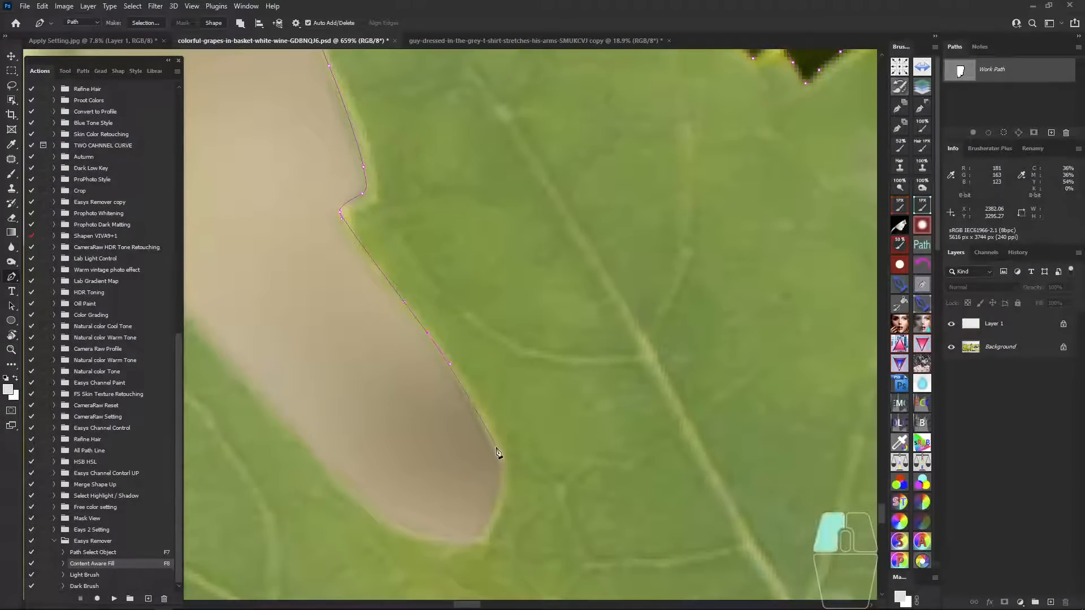
drag(496, 450, 498, 454)
drag(496, 513, 517, 388)
drag(443, 371, 432, 361)
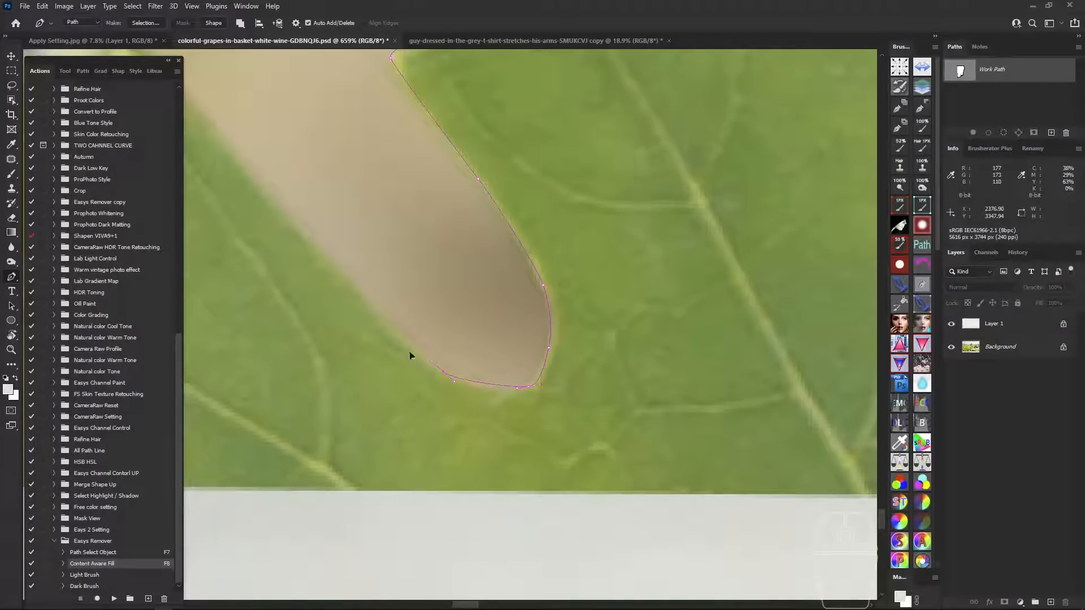
Carry the path up the neighbouring leaf's edge and over its tooth into the notch beside the glass stem.
drag(367, 325, 523, 457)
drag(431, 336, 554, 455)
drag(484, 371, 466, 355)
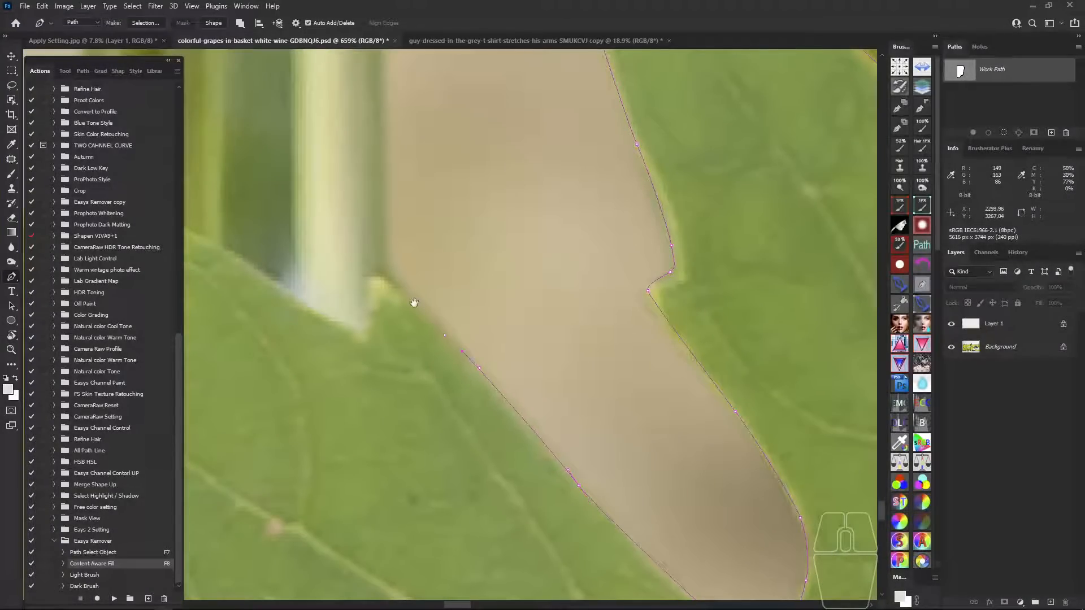
drag(412, 303, 448, 338)
drag(415, 389, 419, 394)
drag(365, 357, 527, 381)
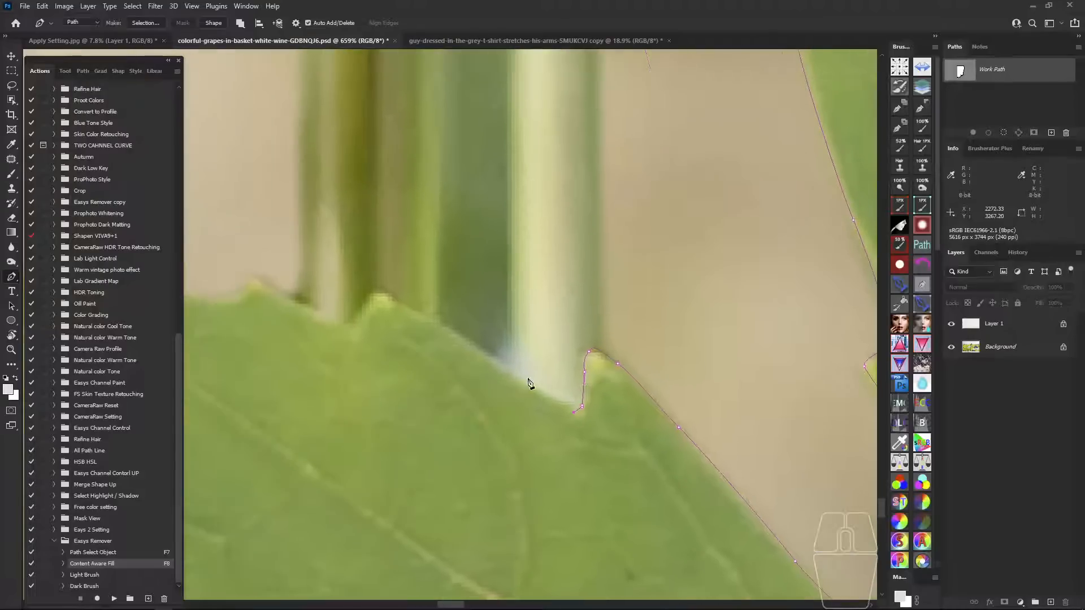
Trace the neighbouring leaf's upper edge across the glass stem and over its teeth toward its outer tip.
drag(412, 319, 474, 338)
drag(461, 337, 434, 367)
drag(370, 338, 459, 351)
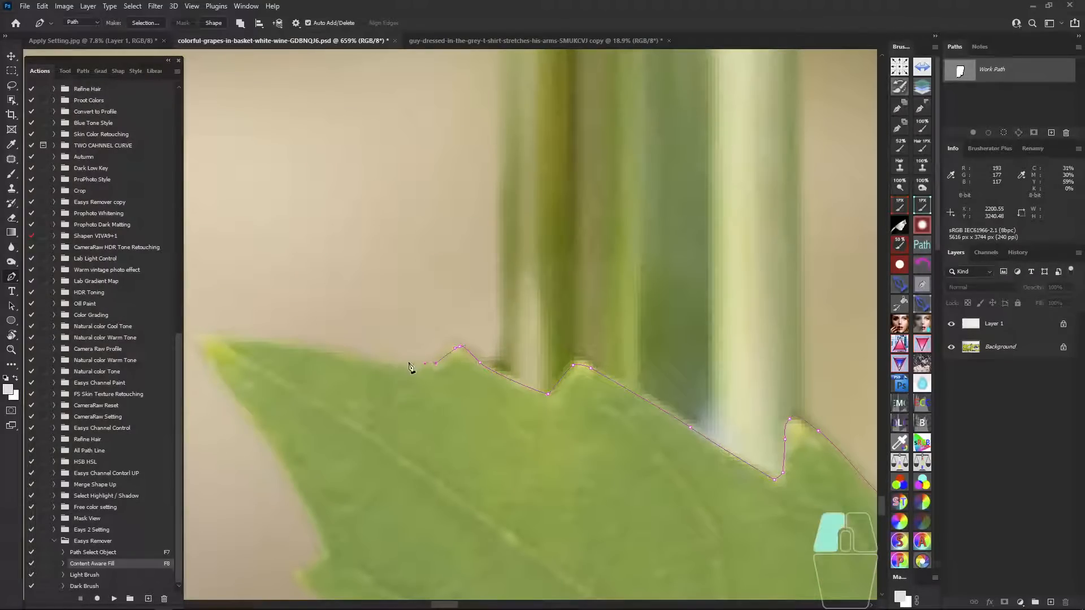
click(409, 361)
click(393, 360)
drag(307, 344, 392, 336)
Continue around the leaf's outer tip to the tabletop, then along the tabletop's back edge to the photo's side.
drag(396, 337, 543, 342)
drag(497, 378, 463, 377)
drag(452, 373, 581, 394)
click(442, 397)
drag(444, 398, 424, 395)
mouse_move(444, 395)
mouse_down()
mouse_move(577, 409)
mouse_move(423, 396)
mouse_up()
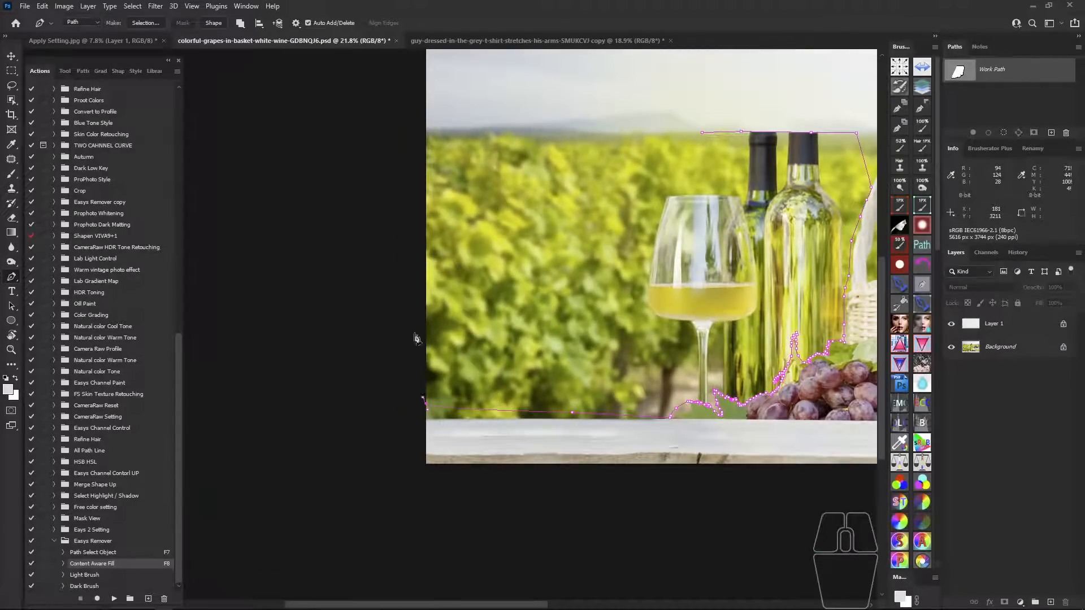
Run the path up the photo's side and back along the top of the vines, closing it at its starting point.
drag(427, 151, 435, 152)
drag(626, 163, 438, 206)
drag(492, 187, 506, 184)
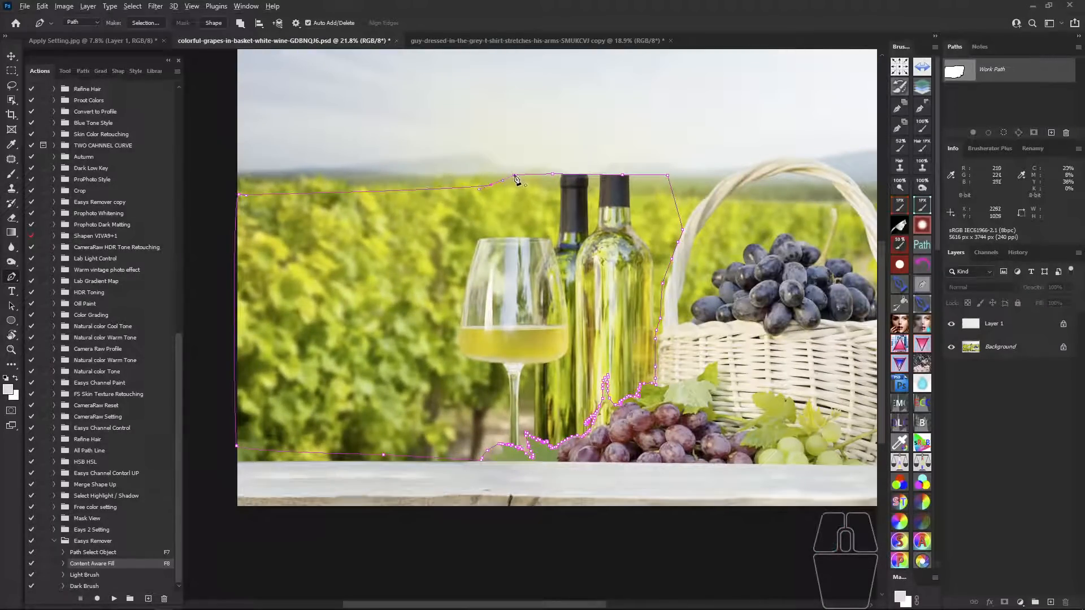
click(513, 176)
Play the Path Select Object action to isolate the outlined background on its own layer.
drag(604, 297, 621, 282)
mouse_move(537, 257)
mouse_down()
mouse_move(636, 184)
mouse_move(627, 277)
mouse_up()
mouse_move(268, 283)
mouse_down()
mouse_move(271, 253)
mouse_move(306, 398)
mouse_move(351, 401)
mouse_move(333, 343)
mouse_up()
drag(682, 190, 667, 212)
key(Escape)
drag(597, 272, 587, 263)
click(115, 553)
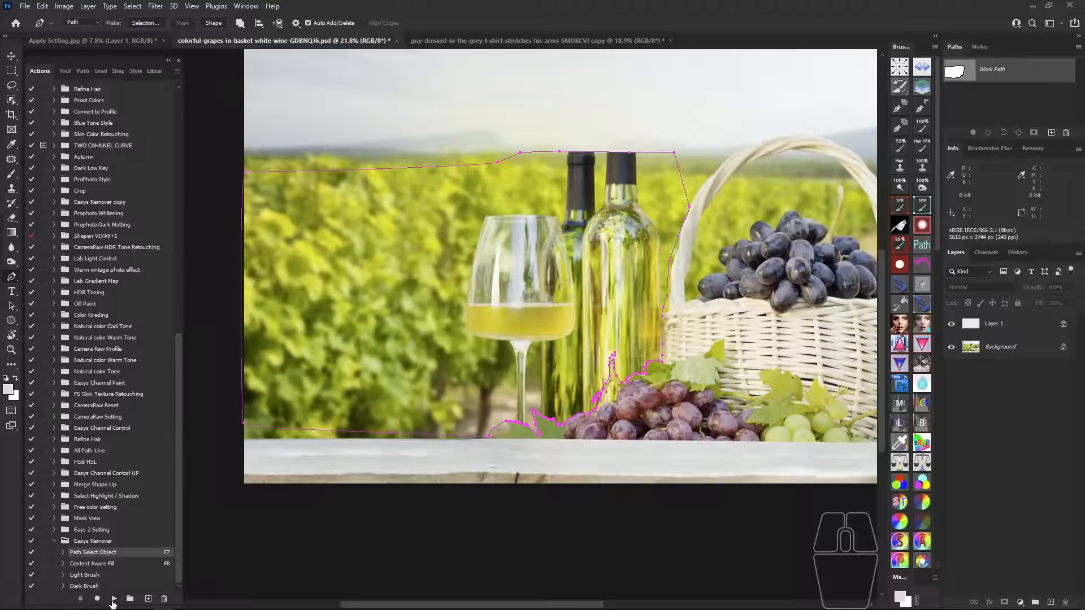
click(113, 599)
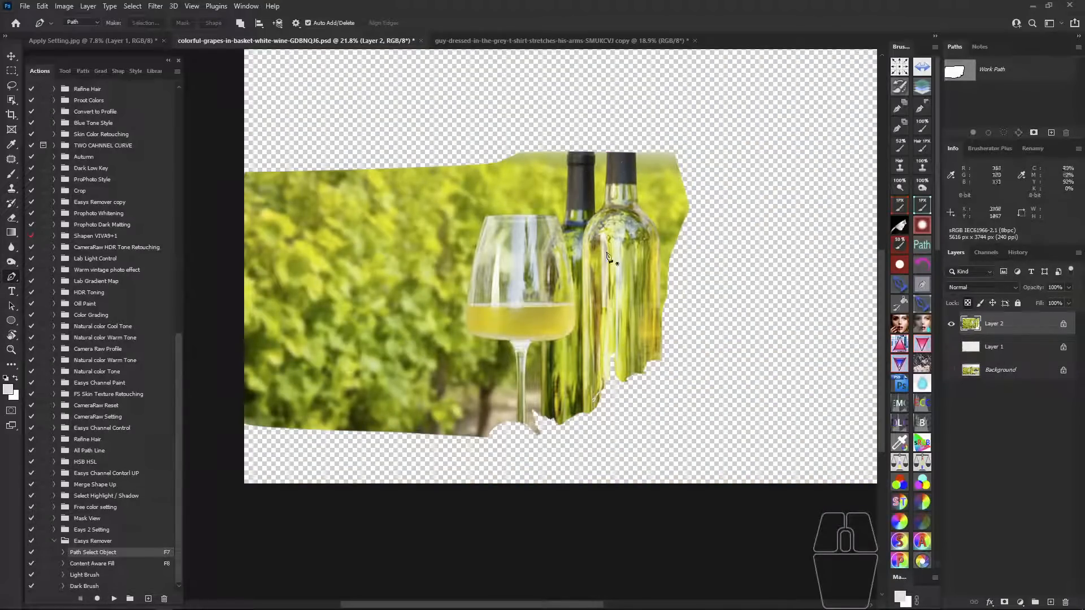
Draw a loose closed path around the wine glass and both bottles on the isolated layer.
drag(560, 136, 571, 135)
click(648, 137)
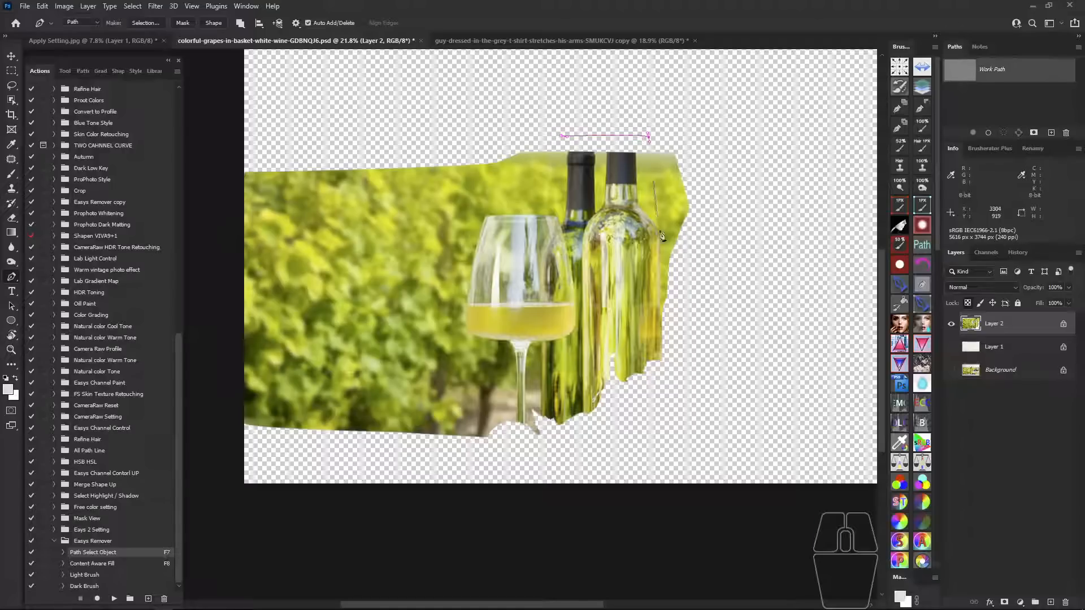
drag(662, 236, 673, 267)
drag(684, 325, 681, 360)
drag(662, 380, 629, 399)
drag(542, 439, 505, 411)
drag(505, 388, 462, 333)
drag(454, 286, 454, 269)
drag(479, 208, 547, 174)
drag(551, 165, 553, 158)
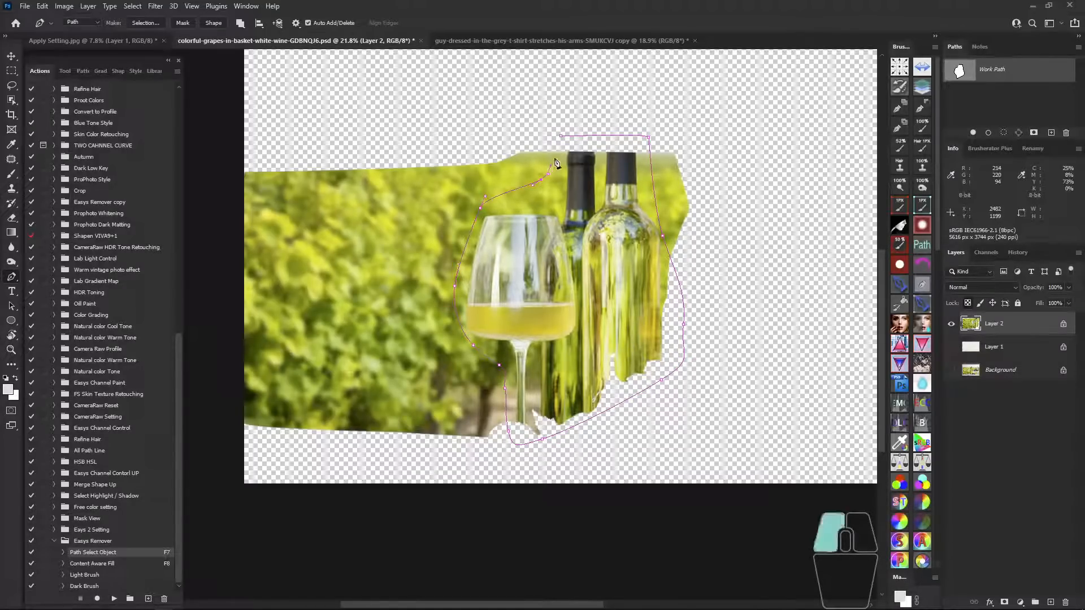
click(560, 137)
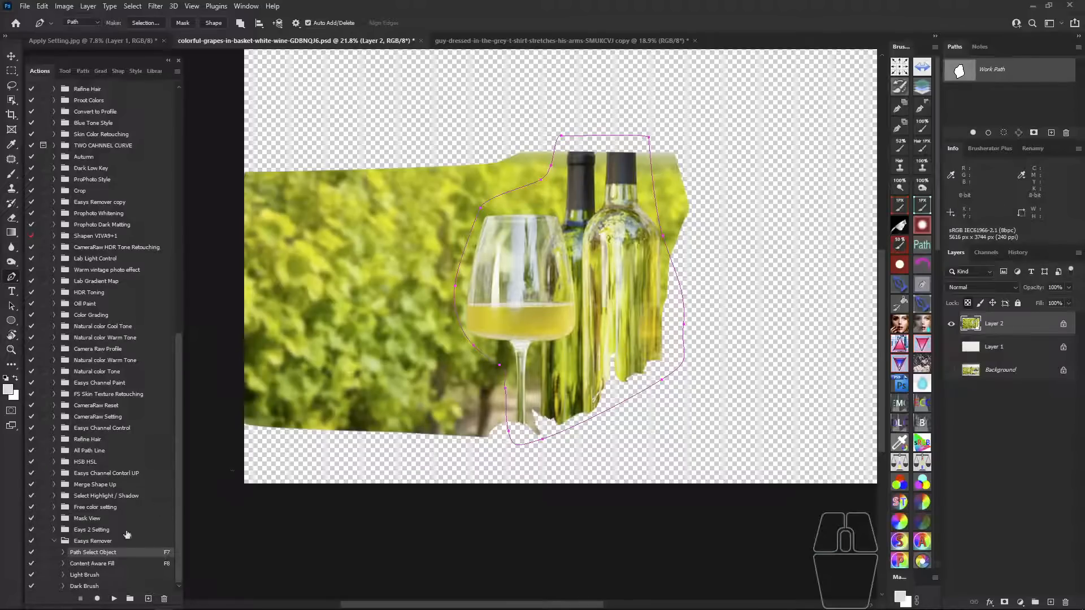
Play the Content Aware Fill action on the outlined glass and bottles, and hide the path overlay.
click(110, 564)
click(114, 599)
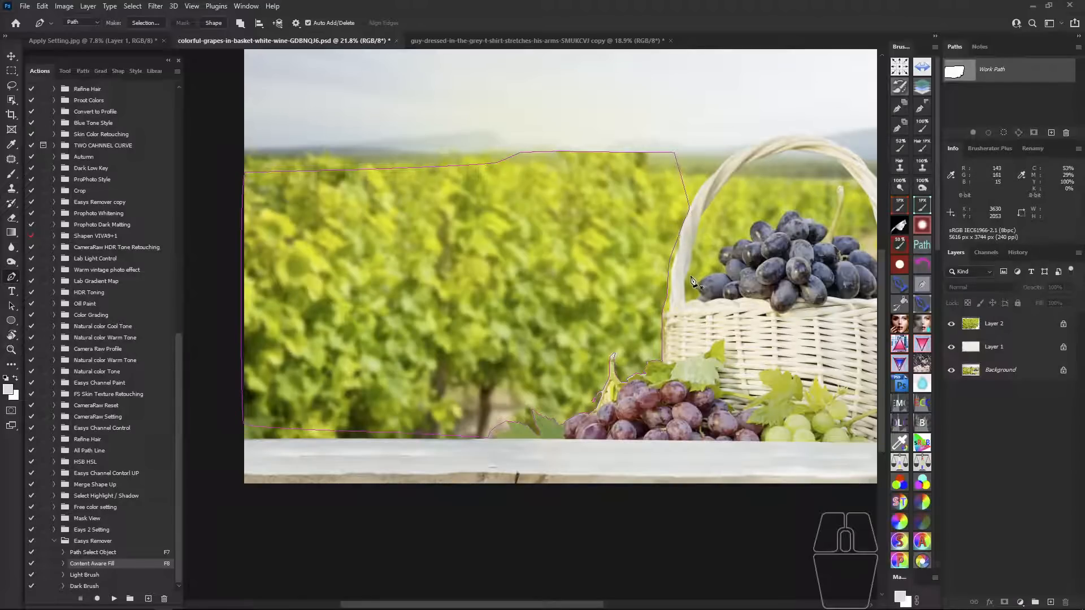
key(ctrl+h)
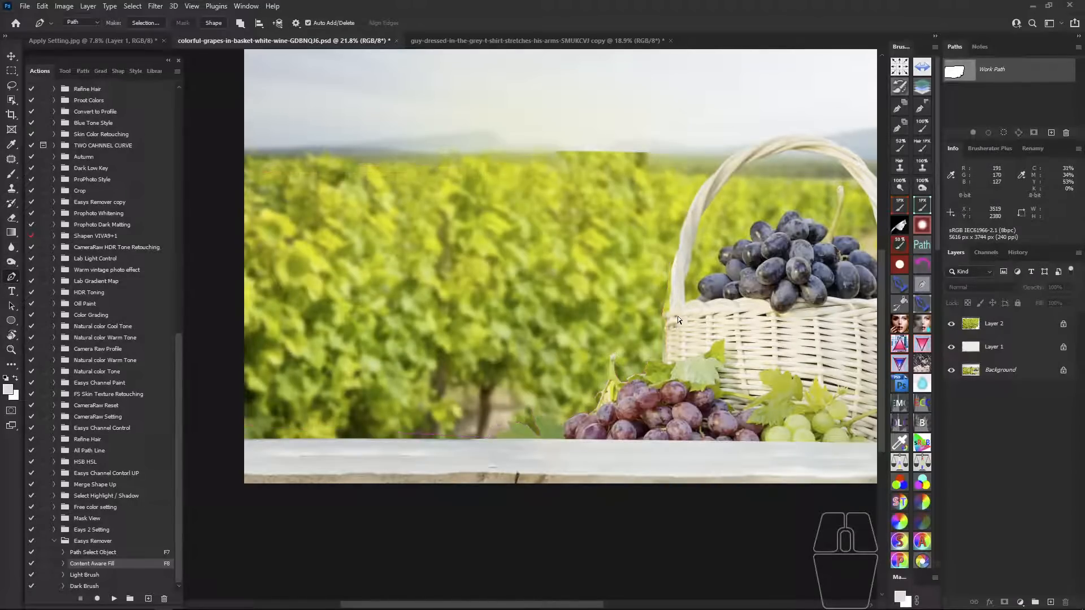
Compare the photo with Layer 2 shown and hidden, and examine the horizon, the grape stem and the basket edge.
drag(684, 301, 652, 333)
click(1004, 328)
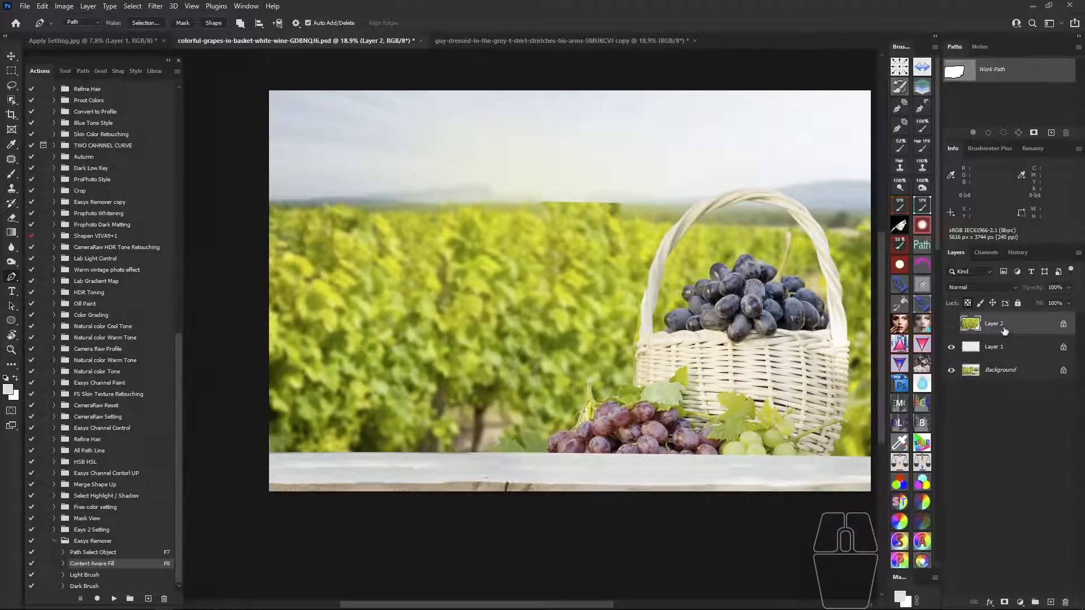
key(ctrl+comma)
key(ctrl+comma)
key(ctrl+comma)
key(ctrl+comma)
scroll(622, 184, up, 5)
key(ctrl+comma)
key(ctrl+comma)
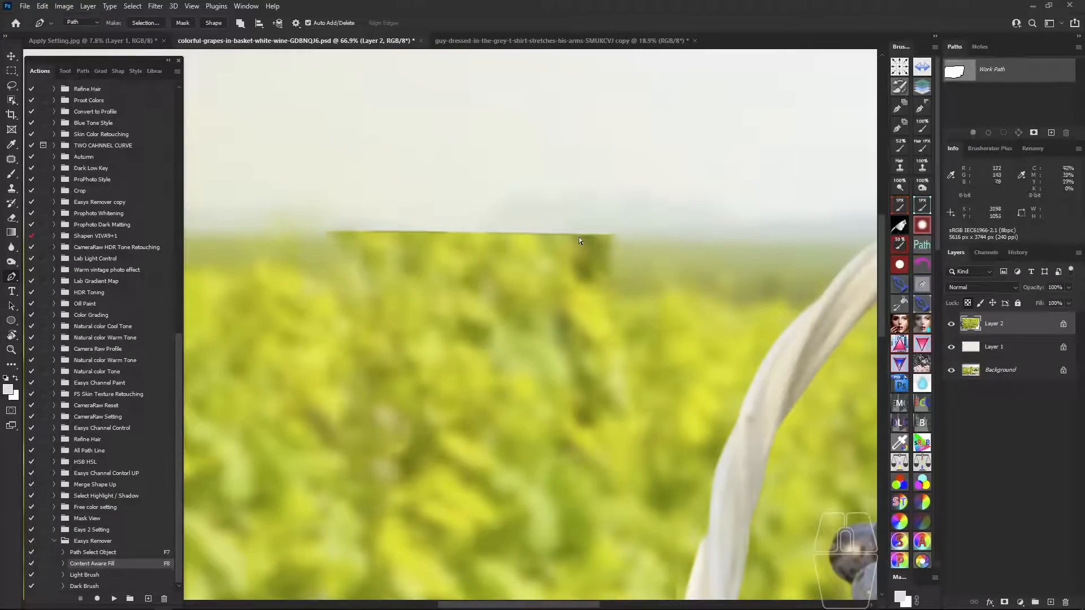
key(ctrl+comma)
key(ctrl+comma)
scroll(521, 258, down, 5)
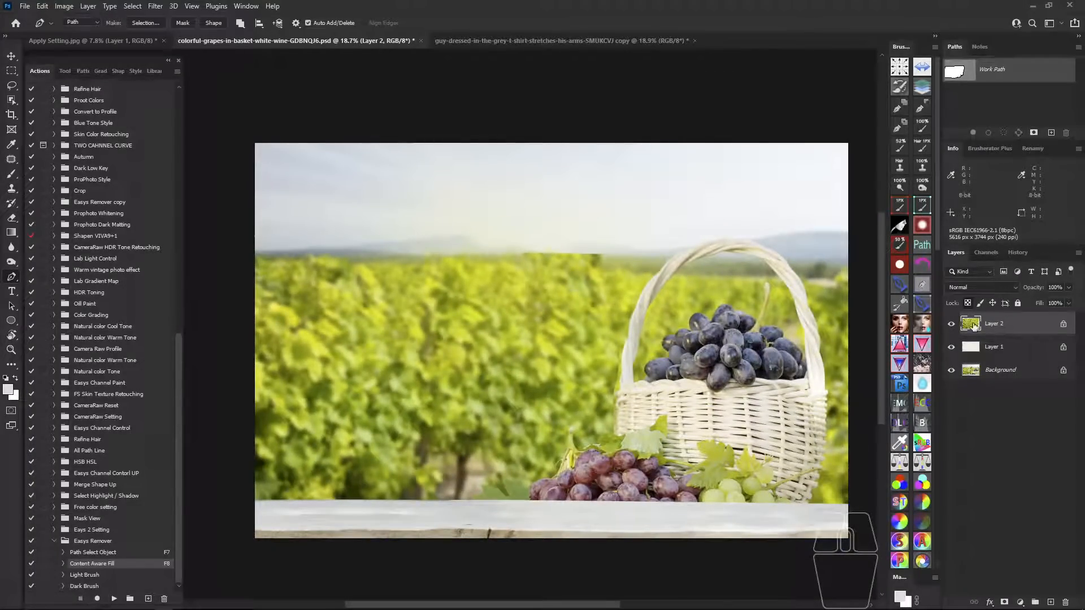
drag(574, 456, 641, 477)
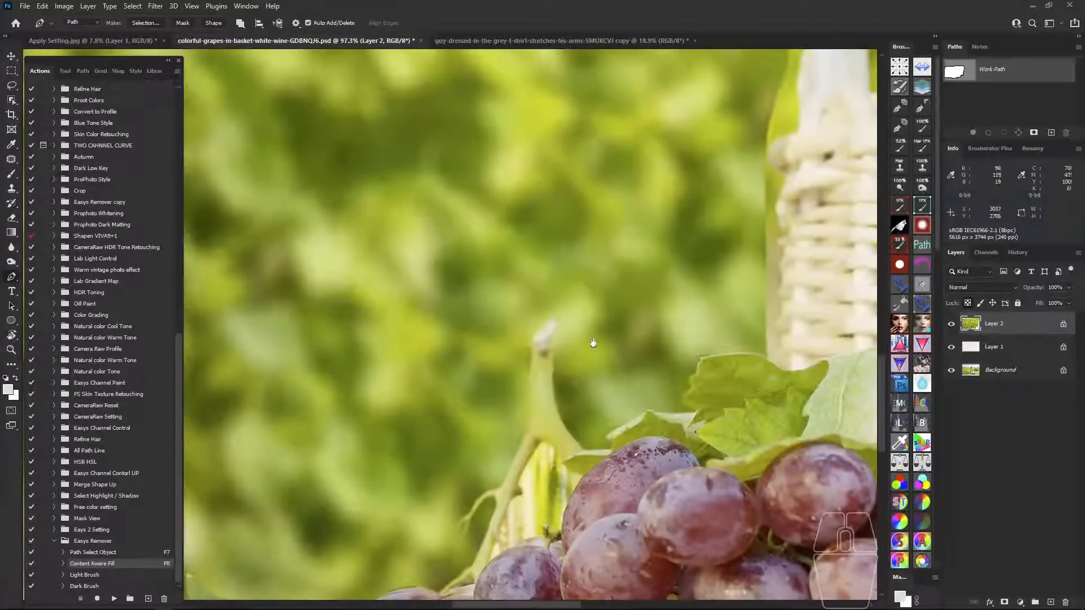
scroll(680, 369, up, 3)
drag(709, 378, 610, 390)
drag(678, 355, 615, 411)
drag(619, 269, 679, 326)
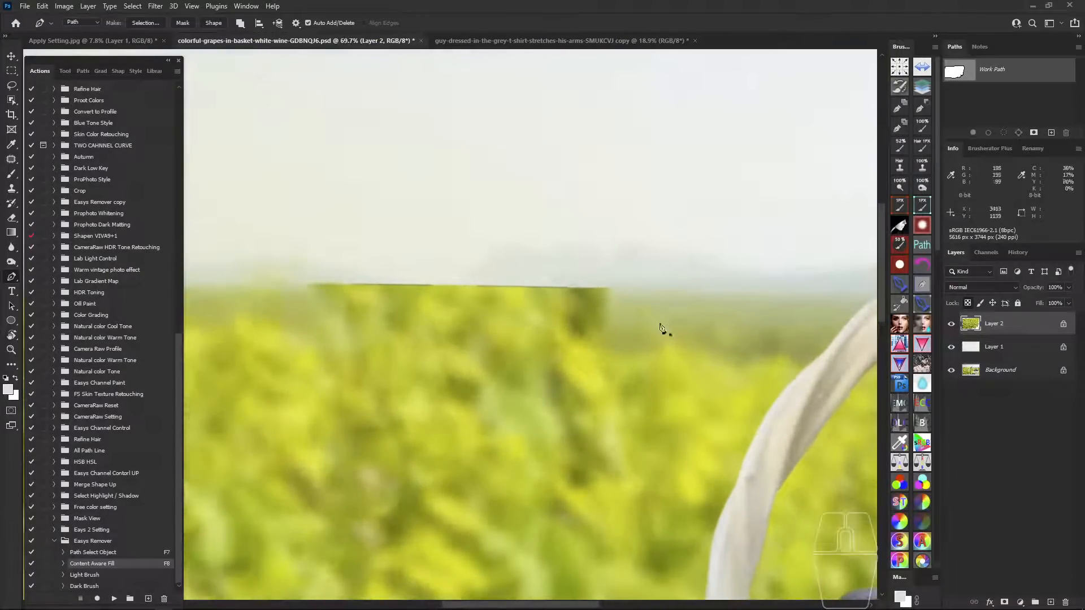
Stamp all visible layers into a new layer and patch the hard horizon seam with the clean sky above it.
scroll(709, 339, down, 3)
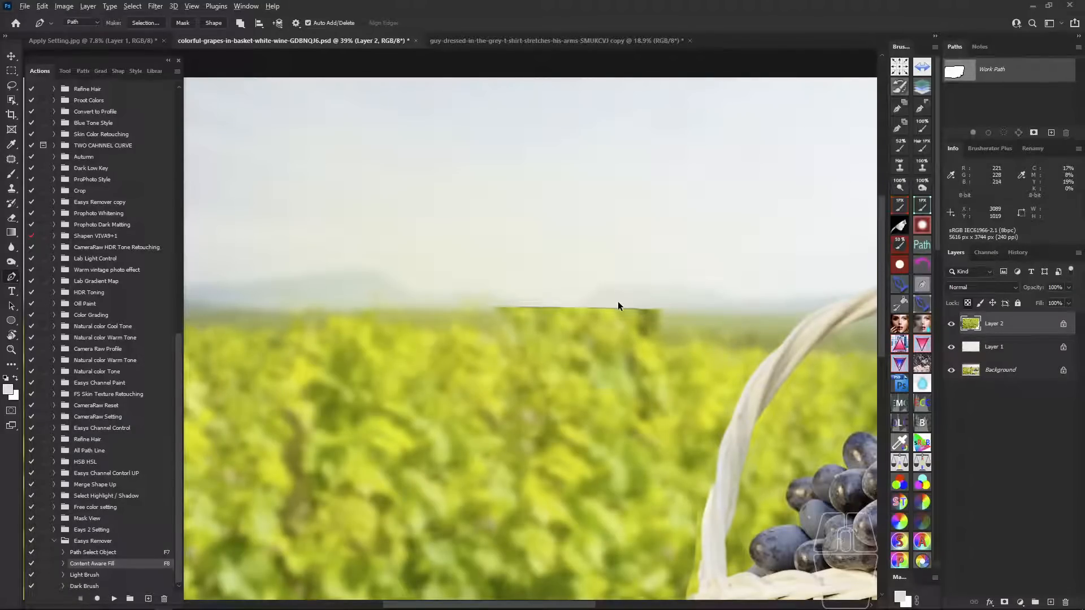
key(ctrl+shift+alt+e)
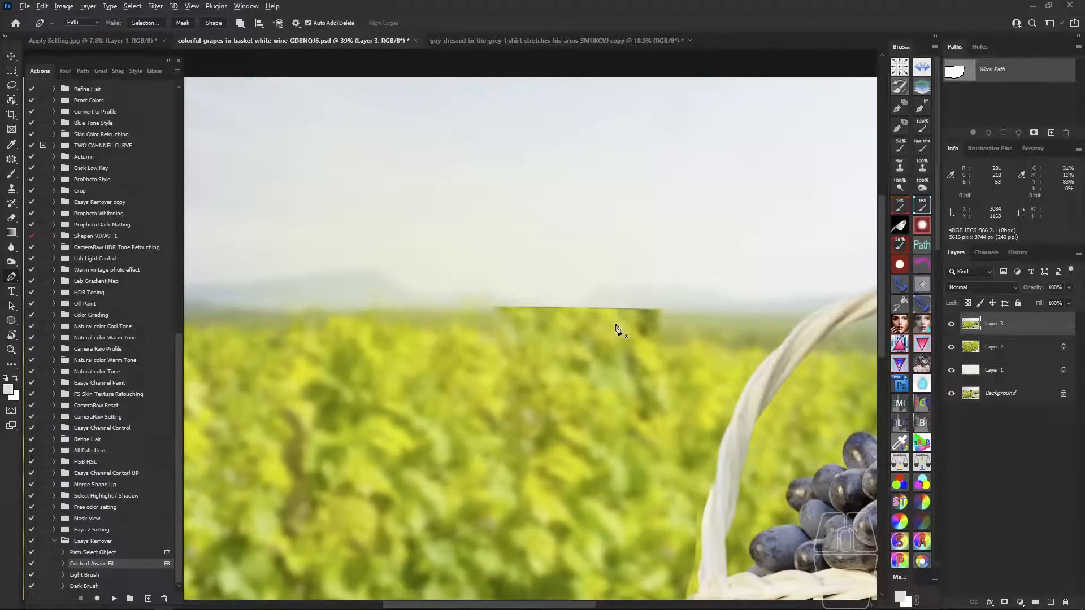
key(j)
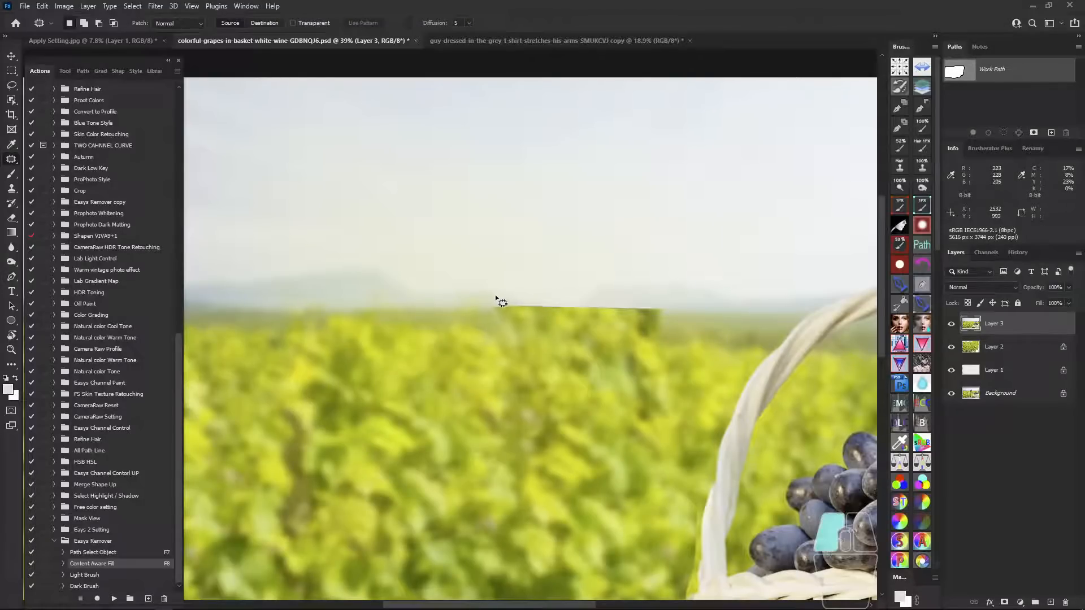
mouse_move(495, 294)
mouse_down()
mouse_move(649, 298)
mouse_move(533, 317)
mouse_move(483, 310)
mouse_up()
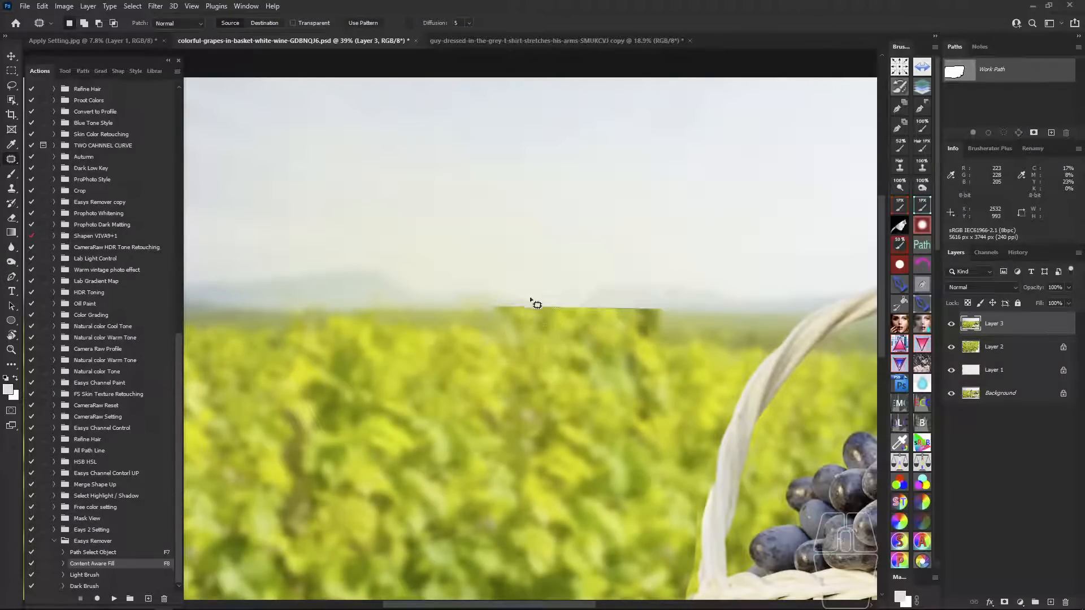
drag(560, 304, 556, 219)
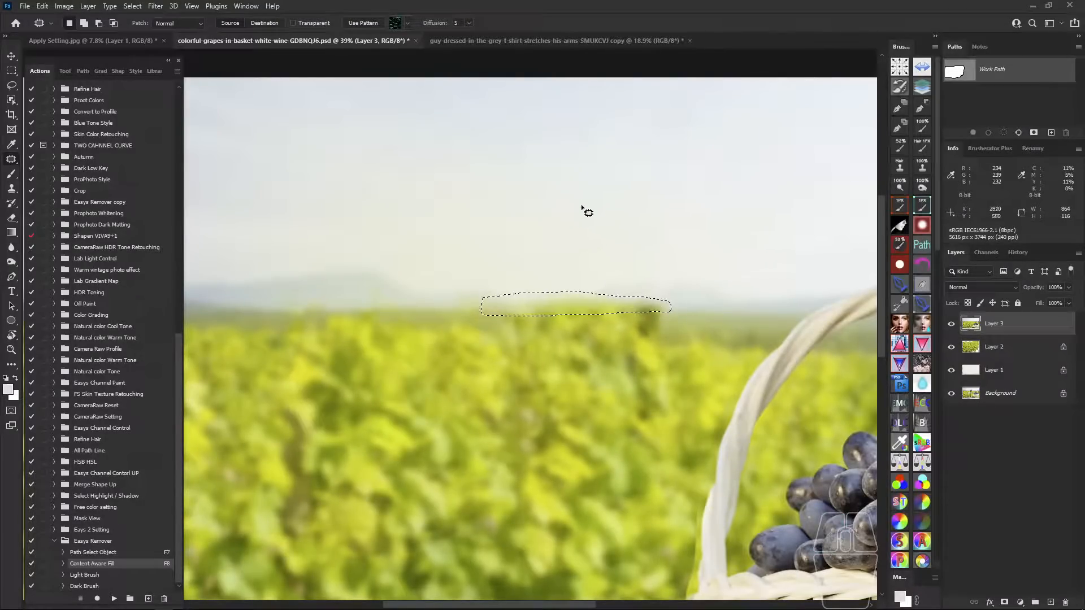
key(ctrl+d)
Clone the soft horizon beside the basket handle over the raised block of vines with the Clone Stamp tool.
drag(659, 319, 680, 340)
key(s)
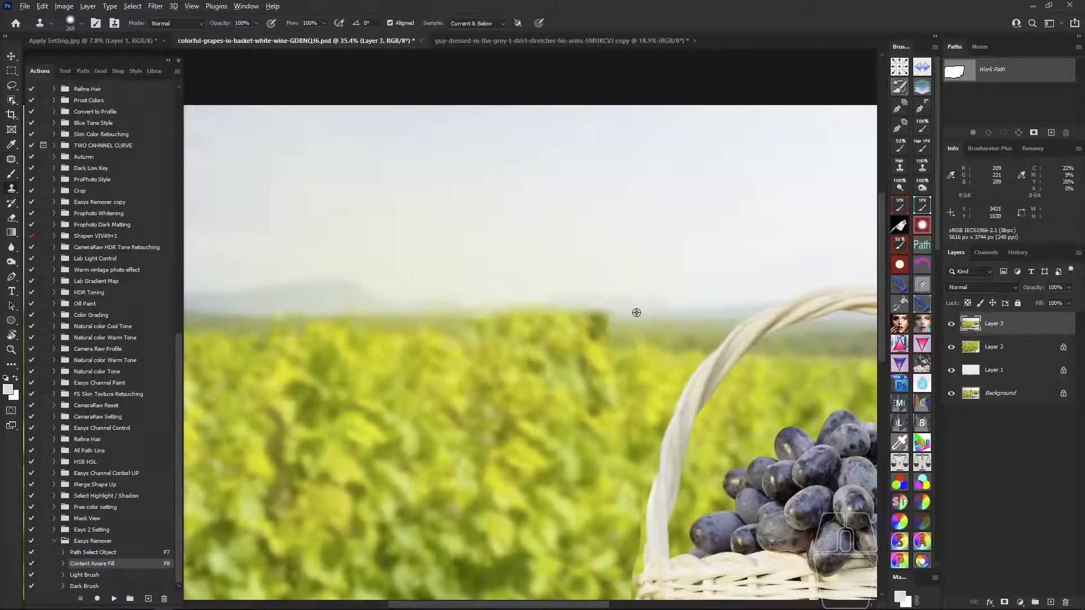
alt+click(637, 322)
click(605, 319)
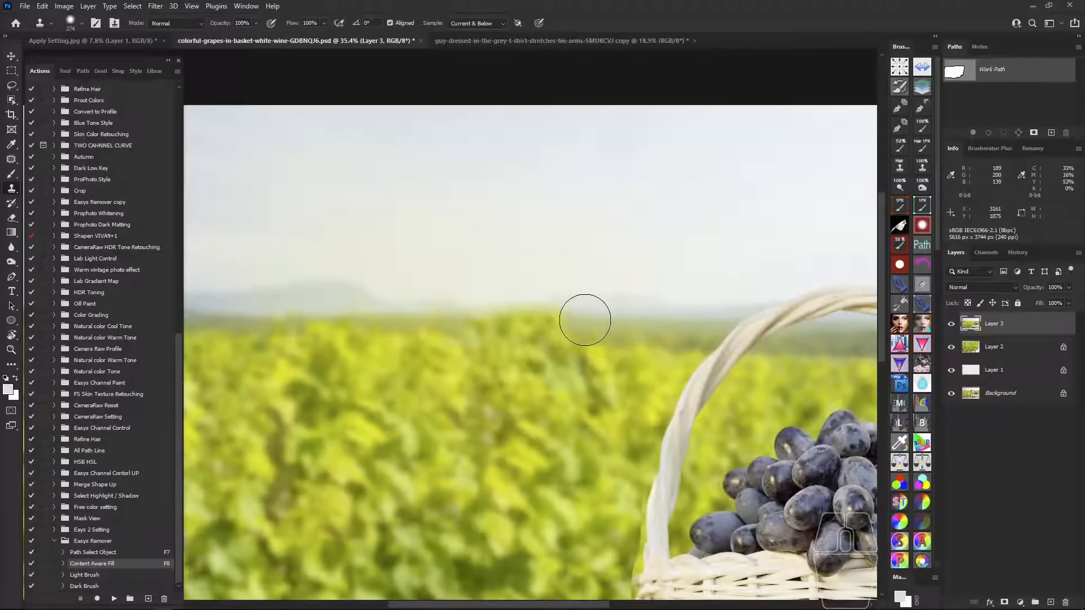
click(584, 320)
click(561, 318)
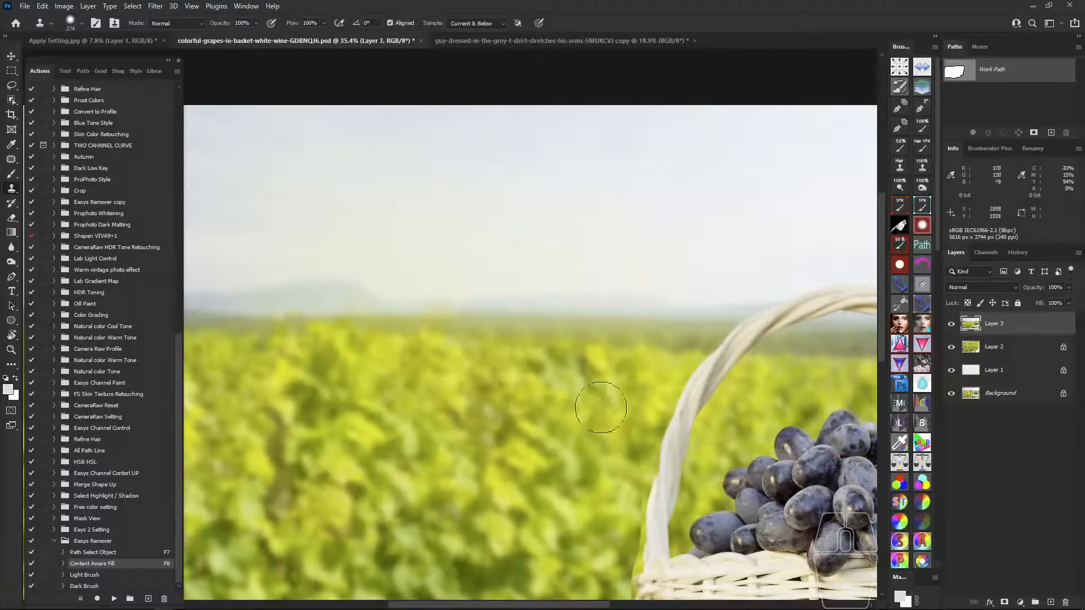
Patch a long strip of haze above the horizon, about 1055 × 151 px, with the sky just above it.
drag(594, 408, 664, 390)
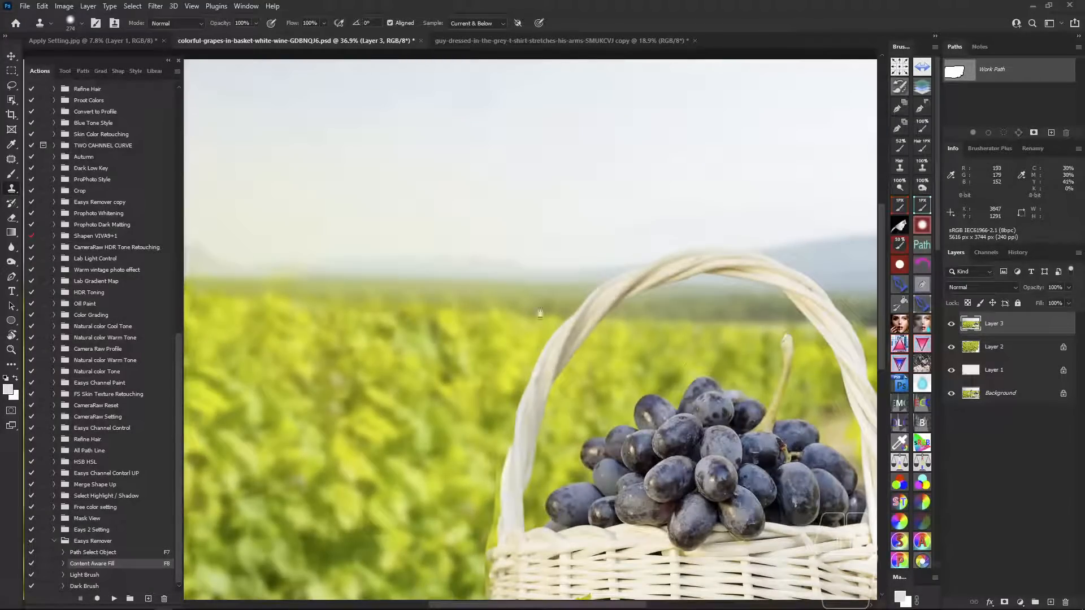
drag(433, 292, 593, 344)
key(j)
drag(367, 285, 435, 306)
mouse_move(479, 277)
mouse_down()
mouse_move(546, 273)
mouse_move(619, 313)
mouse_move(474, 279)
mouse_up()
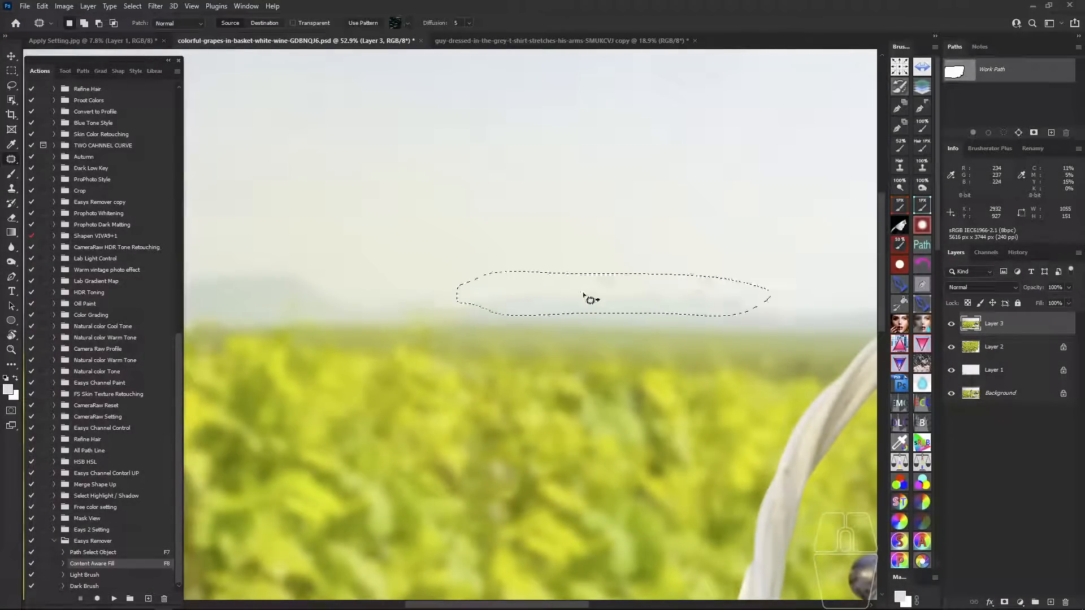
drag(586, 296, 593, 271)
key(ctrl+d)
Patch small uneven spots in the green strip below the horizon, beside the basket handle, with neighbouring texture.
mouse_move(707, 342)
mouse_down()
mouse_move(729, 339)
mouse_move(705, 345)
mouse_up()
drag(733, 357, 762, 354)
key(ctrl+d)
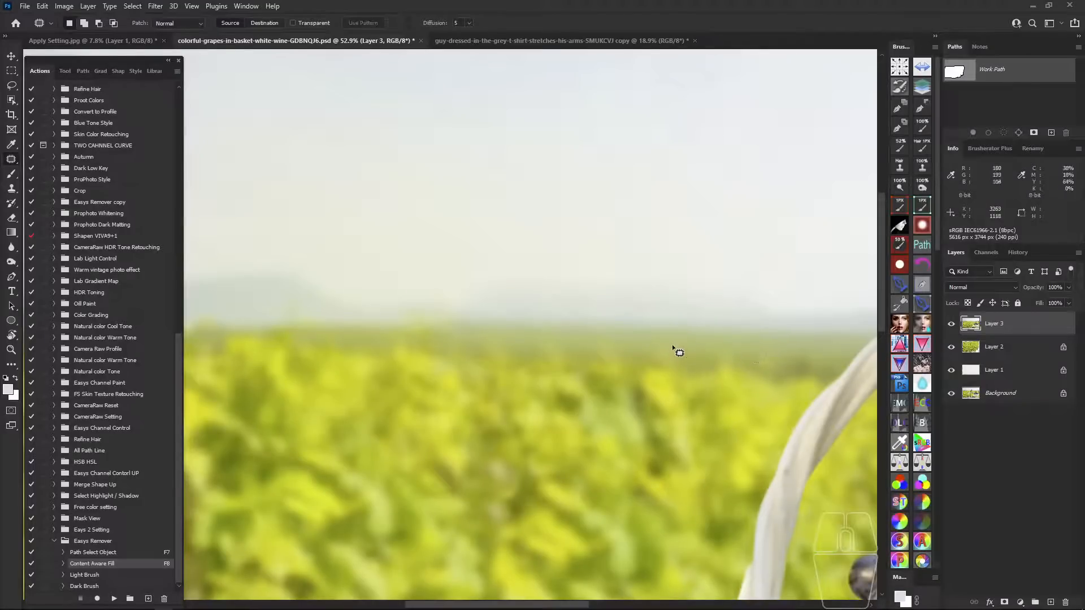
drag(671, 343, 703, 349)
key(ctrl+d)
drag(602, 337, 634, 351)
key(ctrl+d)
Try to patch the next spot at the blurred vine tops below the horizon, and undo the last patches.
drag(536, 338, 541, 339)
mouse_move(546, 346)
mouse_down()
mouse_move(582, 349)
mouse_move(682, 401)
mouse_up()
key(ctrl+d)
mouse_move(489, 322)
mouse_down()
mouse_move(586, 283)
mouse_move(459, 376)
mouse_up()
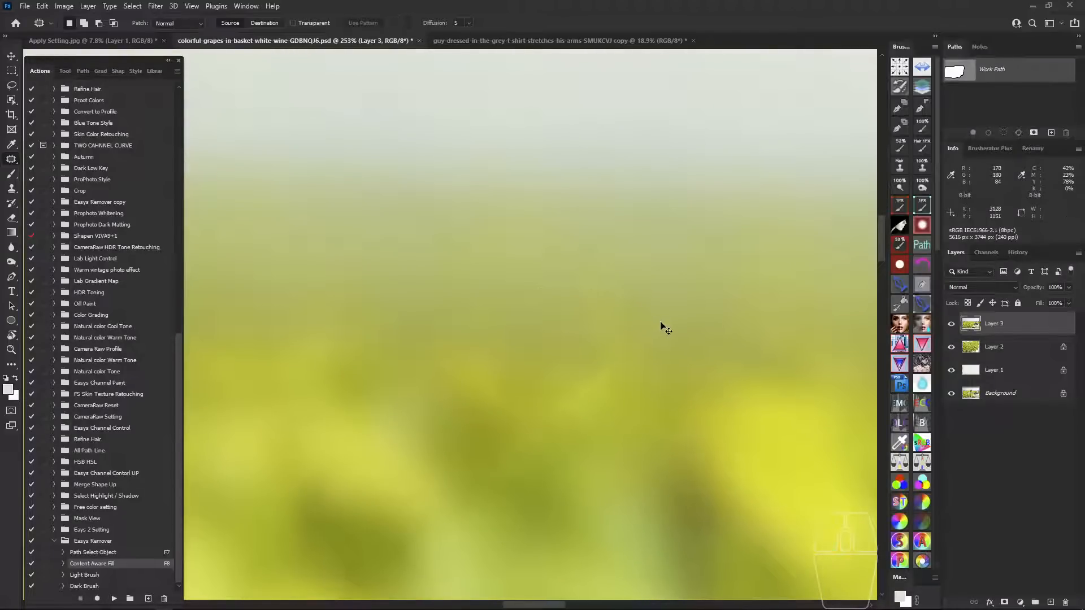
key(ctrl+z)
key(ctrl+z)
key(ctrl+z)
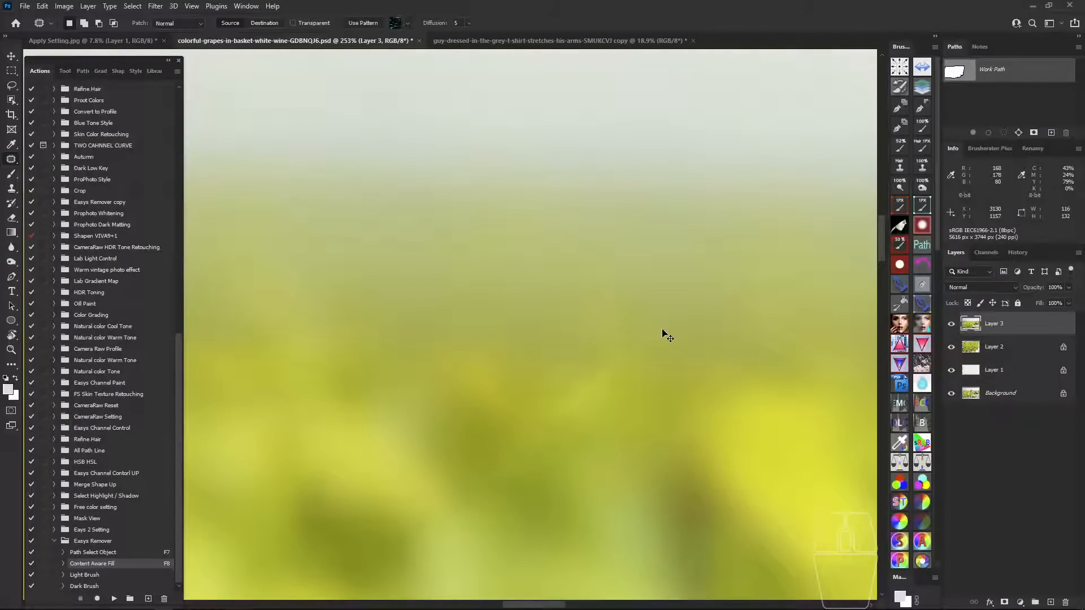
Patch the uneven spot where the green strip meets the vine tops with matching texture towards the basket.
scroll(622, 333, down, 5)
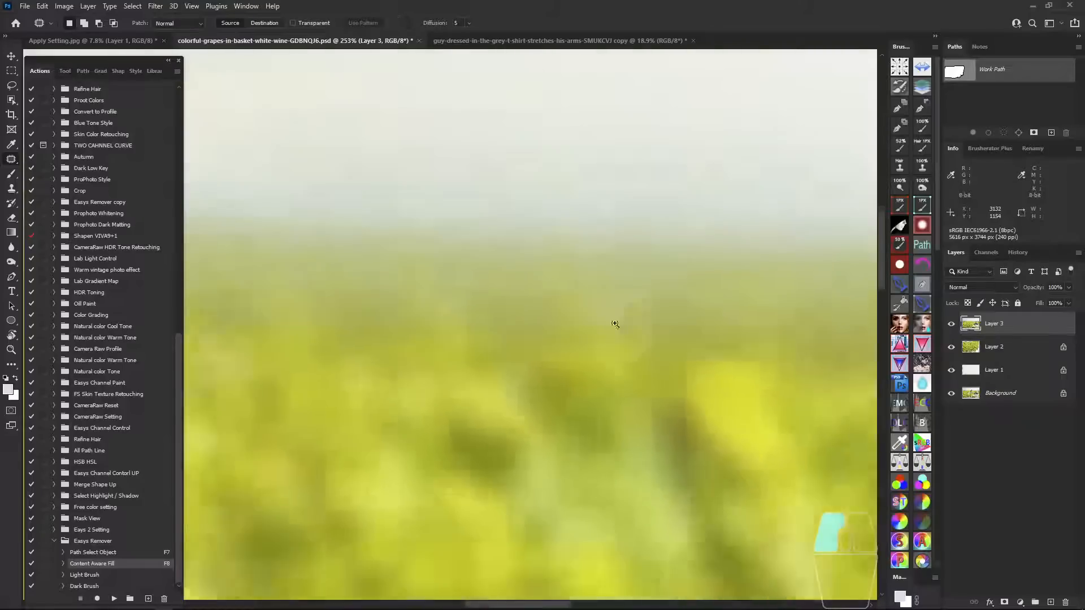
mouse_move(622, 326)
mouse_down()
mouse_move(702, 351)
mouse_move(661, 322)
mouse_up()
scroll(565, 316, right, 3)
drag(458, 338, 709, 338)
ctrl+click(493, 383)
key(ctrl+d)
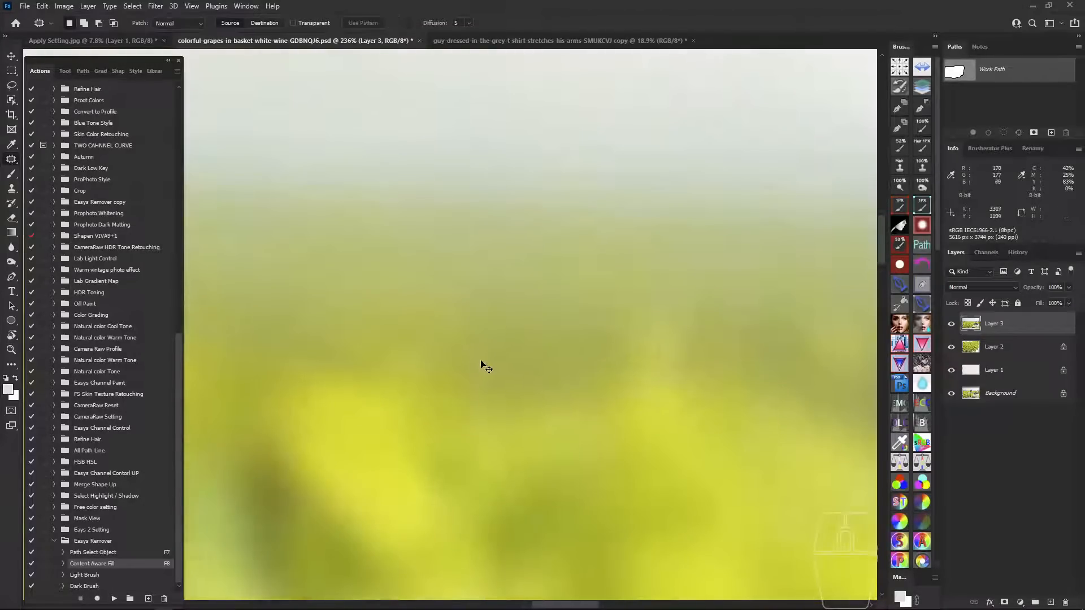
Outline a roundish spot about 176 × 172 px at the vine tops below the horizon and patch it with nearby vines.
drag(446, 354, 497, 356)
mouse_move(525, 313)
mouse_down()
mouse_move(446, 344)
mouse_move(582, 343)
mouse_move(554, 342)
mouse_up()
mouse_move(477, 325)
mouse_down()
mouse_move(483, 366)
mouse_move(480, 337)
mouse_up()
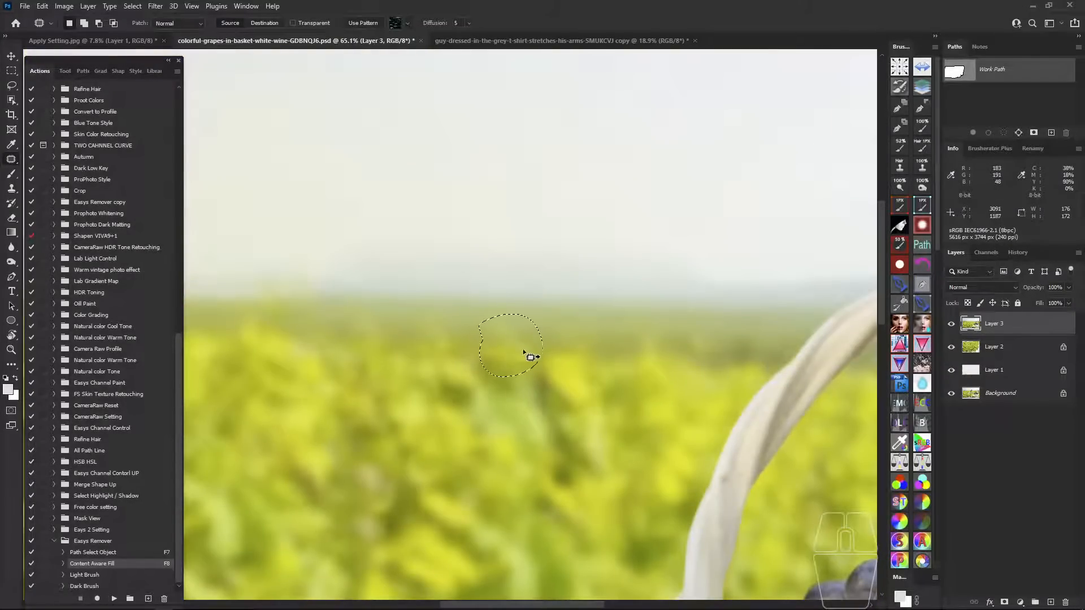
mouse_move(577, 344)
mouse_down()
mouse_move(556, 340)
mouse_move(586, 368)
mouse_move(642, 388)
mouse_up()
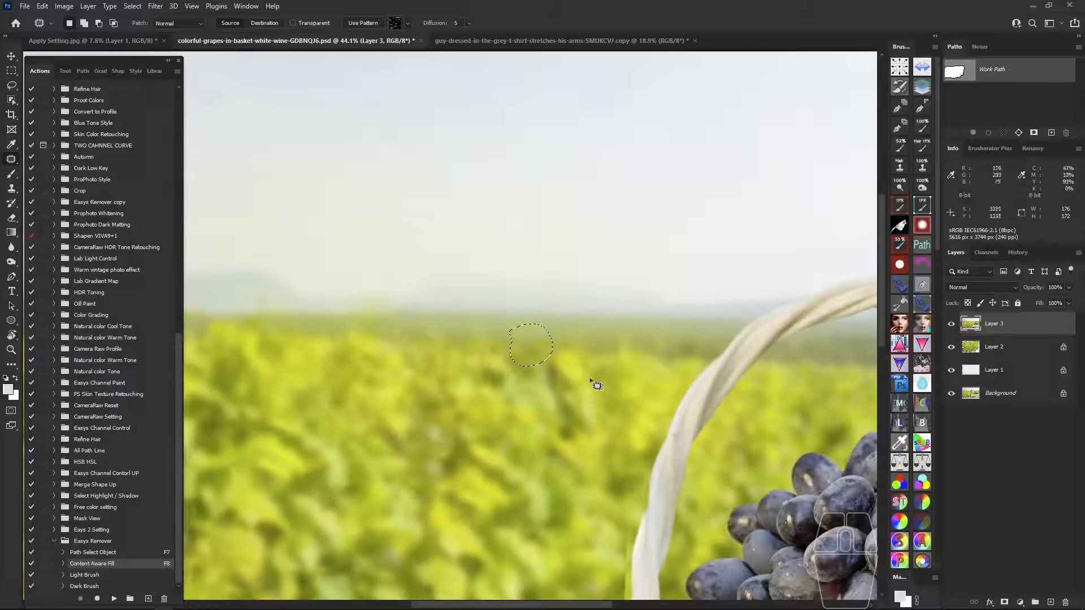
drag(565, 366, 594, 384)
key(ctrl+d)
Set the Patch tool's Diffusion to 7 and patch two pale spots in the green strip with the strip nearer the basket.
drag(527, 317, 554, 332)
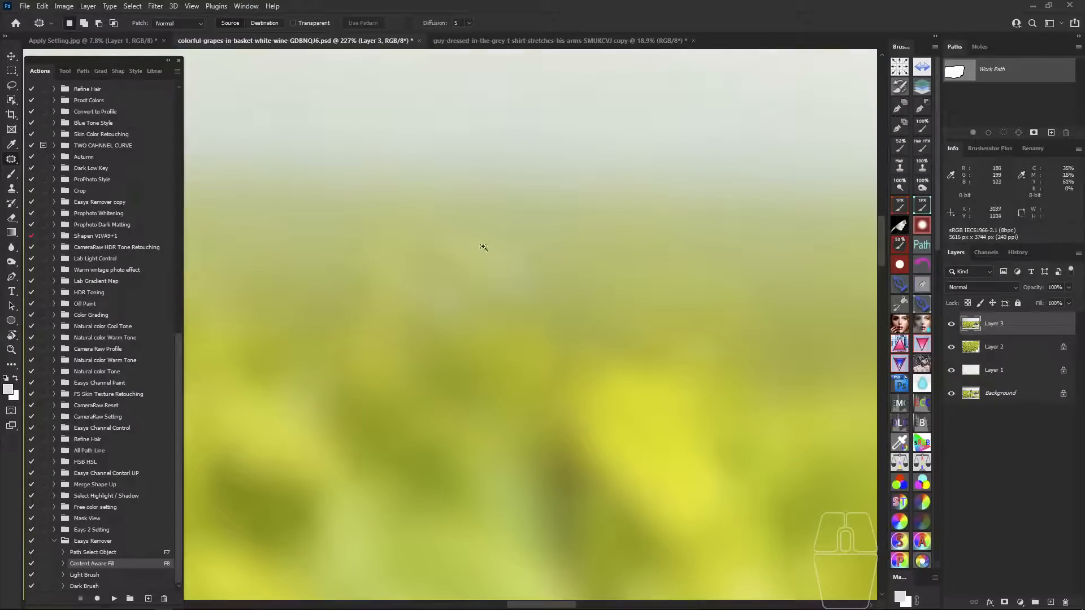
drag(510, 288, 483, 263)
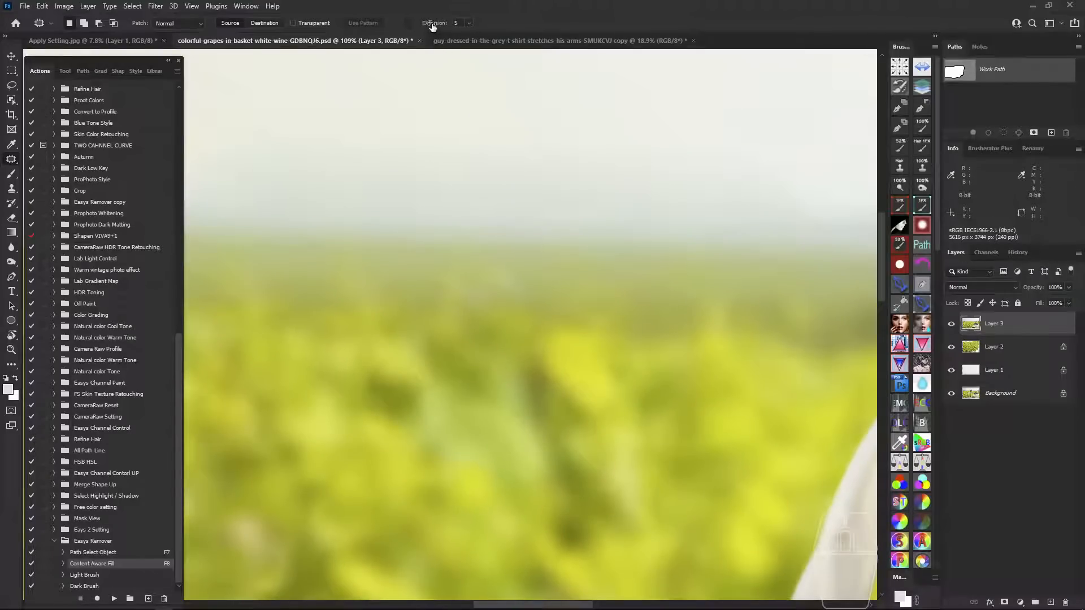
click(470, 24)
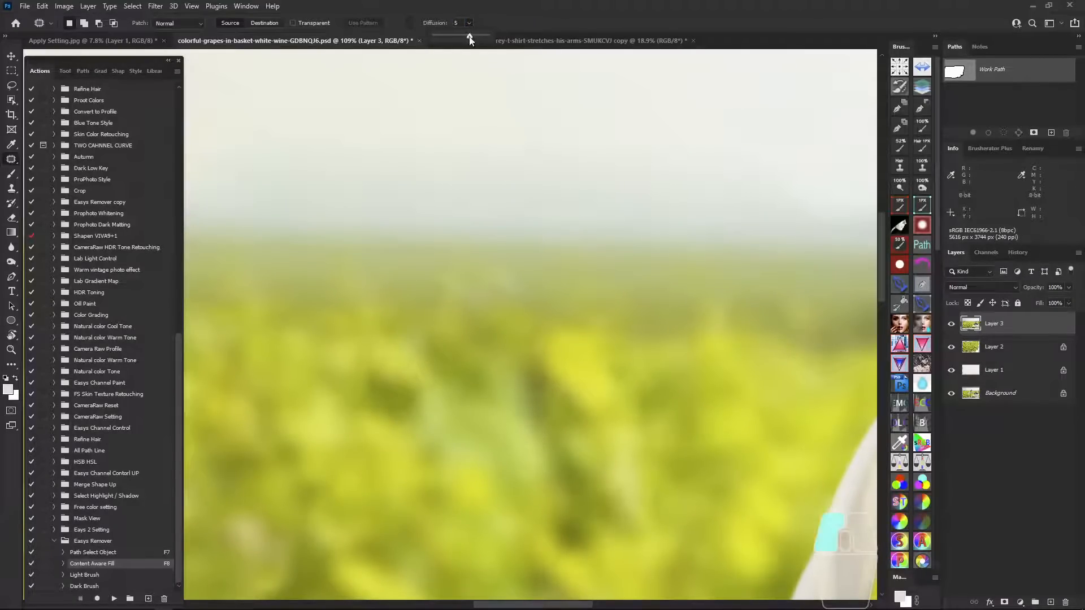
drag(469, 38, 493, 37)
mouse_move(603, 309)
mouse_down()
mouse_move(571, 317)
mouse_move(561, 296)
mouse_move(573, 288)
mouse_up()
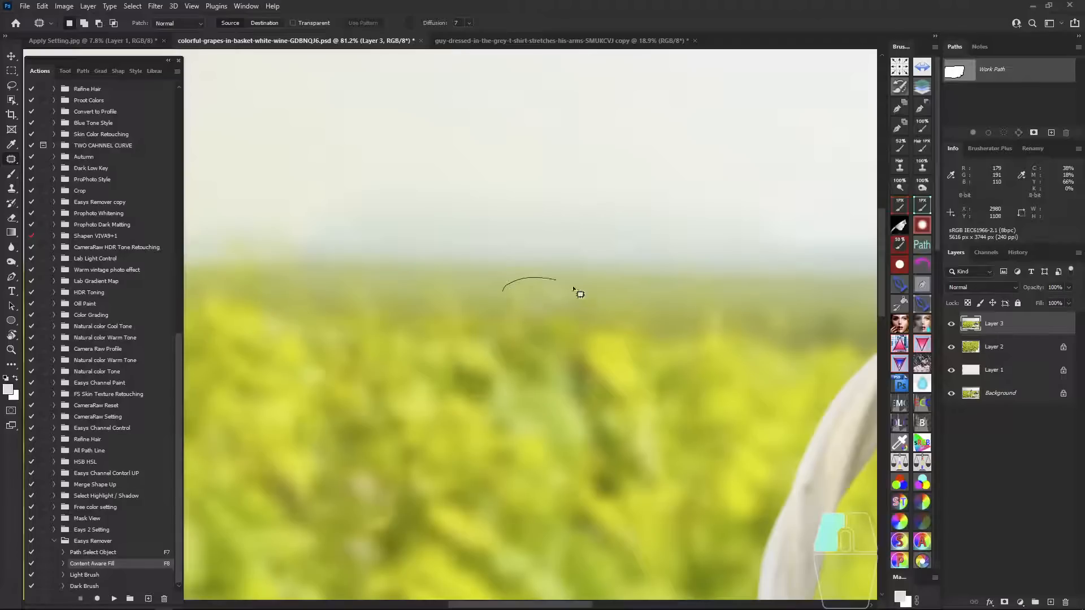
drag(518, 346, 515, 343)
drag(532, 296, 669, 293)
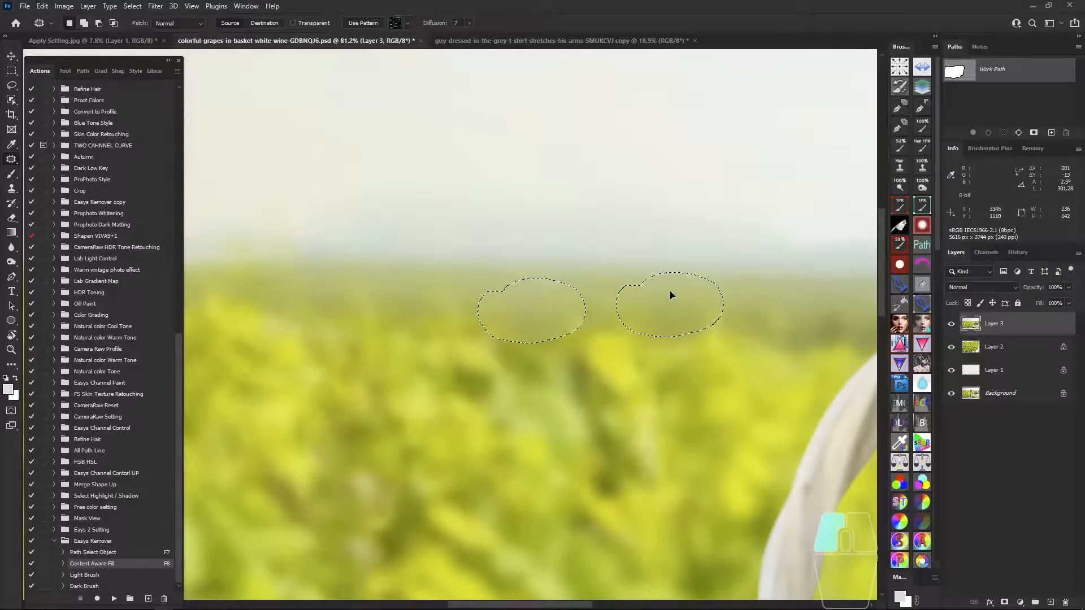
key(ctrl+d)
mouse_move(559, 322)
mouse_down()
mouse_move(582, 337)
mouse_move(557, 328)
mouse_up()
drag(570, 329, 633, 304)
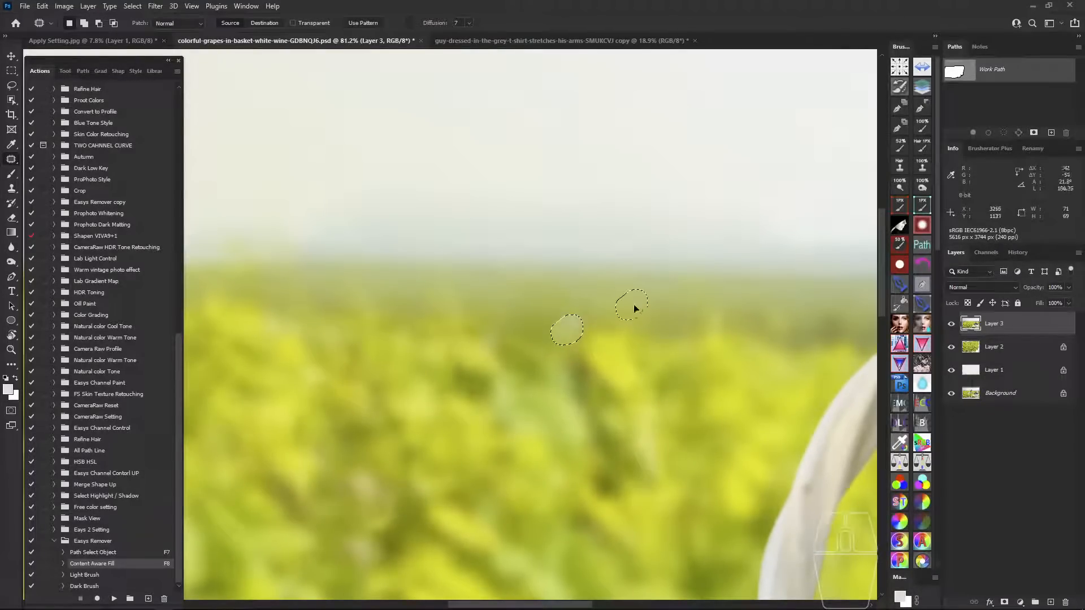
key(ctrl+d)
Patch the pale area farther from the basket, about 195 × 146 px, with the smooth green strip beside it.
drag(418, 289, 419, 288)
drag(426, 343, 413, 298)
drag(464, 308, 593, 304)
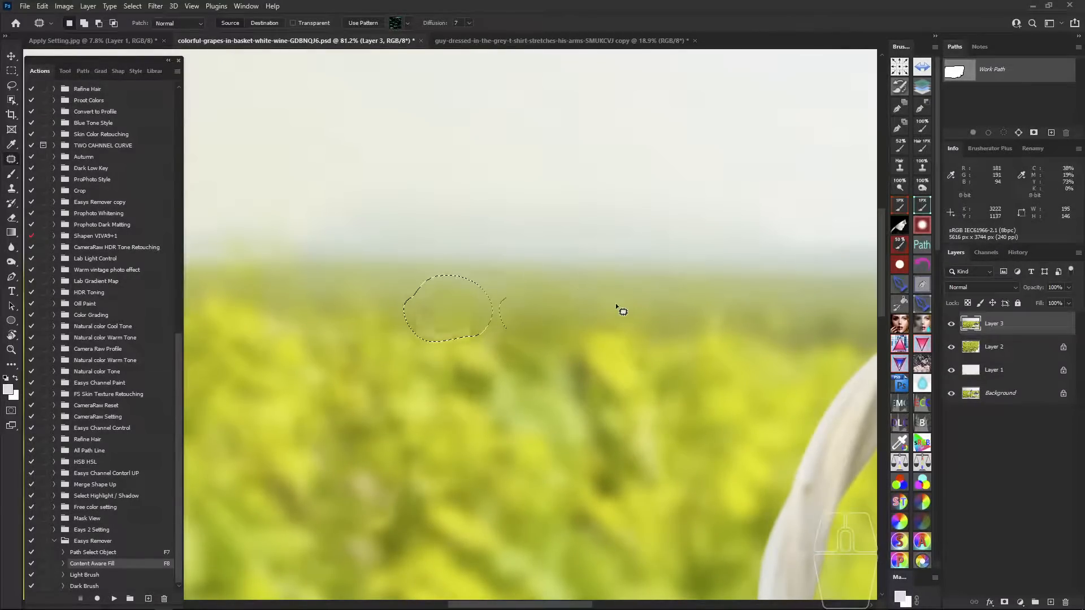
key(ctrl+d)
drag(474, 306, 474, 306)
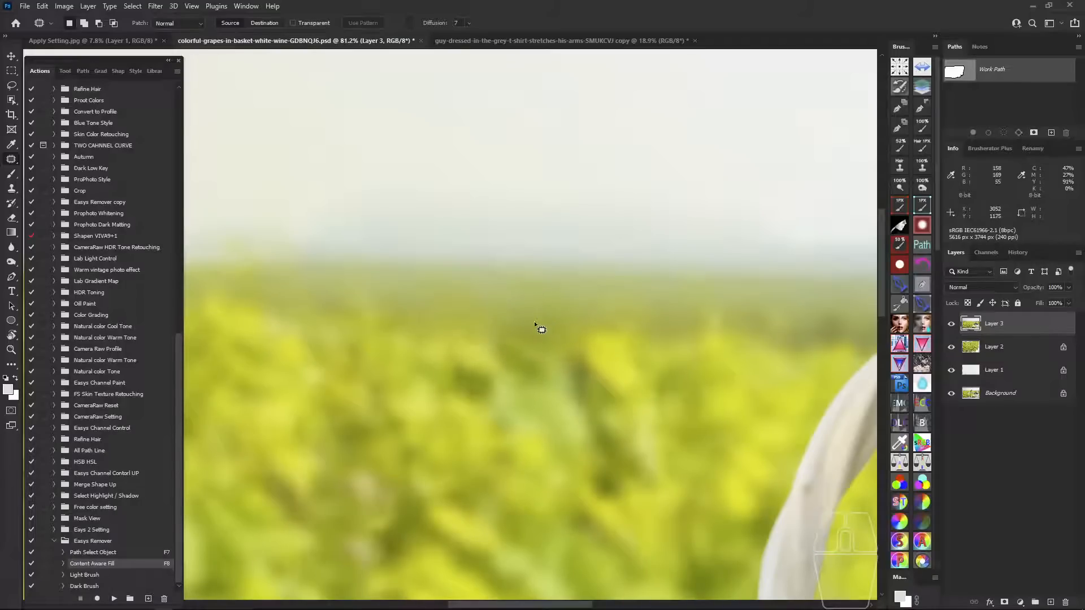
Set the Diffusion to 4 and patch the raised vine edge, about 244 × 263 px, with the vine tops near the basket.
scroll(529, 319, down, 3)
click(471, 22)
drag(469, 37, 448, 44)
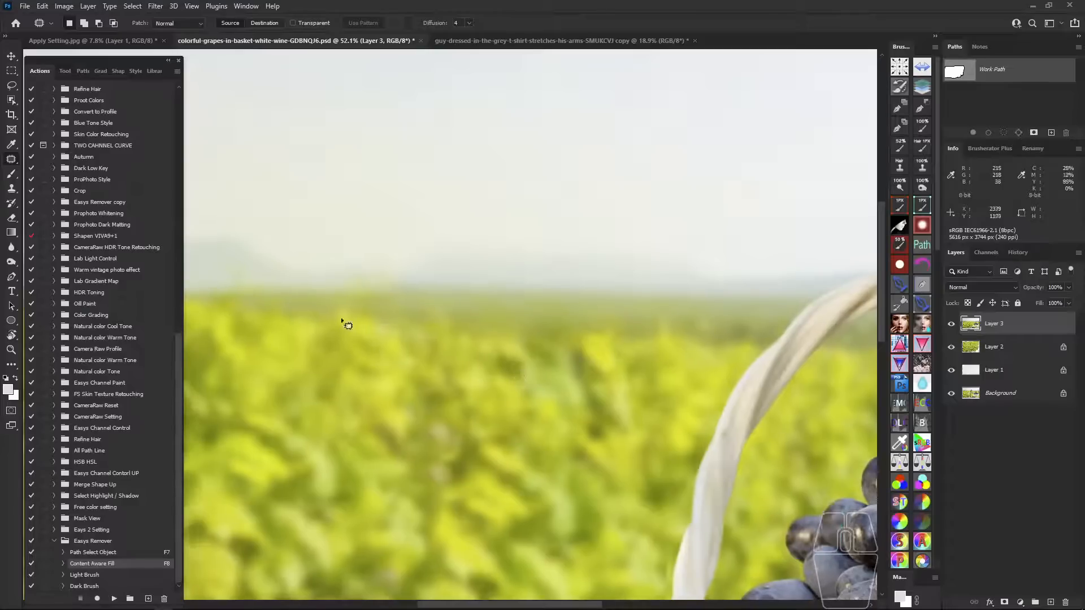
mouse_move(338, 310)
mouse_down()
mouse_move(385, 313)
mouse_move(338, 339)
mouse_up()
mouse_move(364, 338)
mouse_down()
mouse_move(562, 344)
mouse_move(634, 332)
mouse_up()
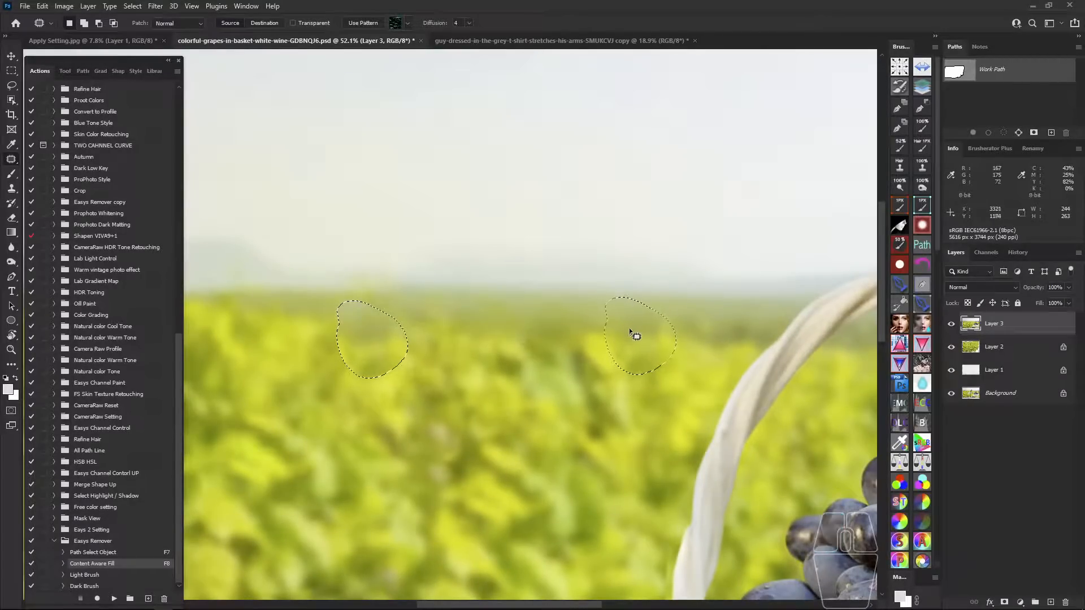
click(553, 365)
drag(347, 355, 345, 394)
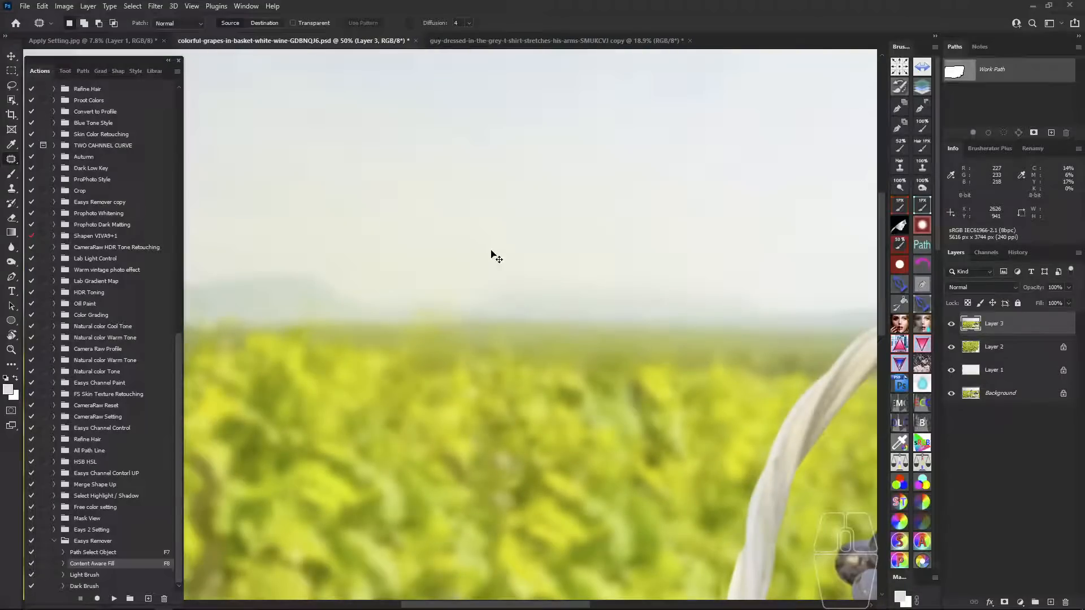
Set the Diffusion to 7 and patch a larger area of the vine edge, about 314 × 299 px, with vines near the basket.
click(468, 25)
drag(469, 36, 498, 38)
mouse_move(402, 347)
mouse_down()
mouse_move(467, 417)
mouse_move(484, 370)
mouse_move(535, 405)
mouse_move(379, 408)
mouse_up()
click(713, 412)
key(ctrl+d)
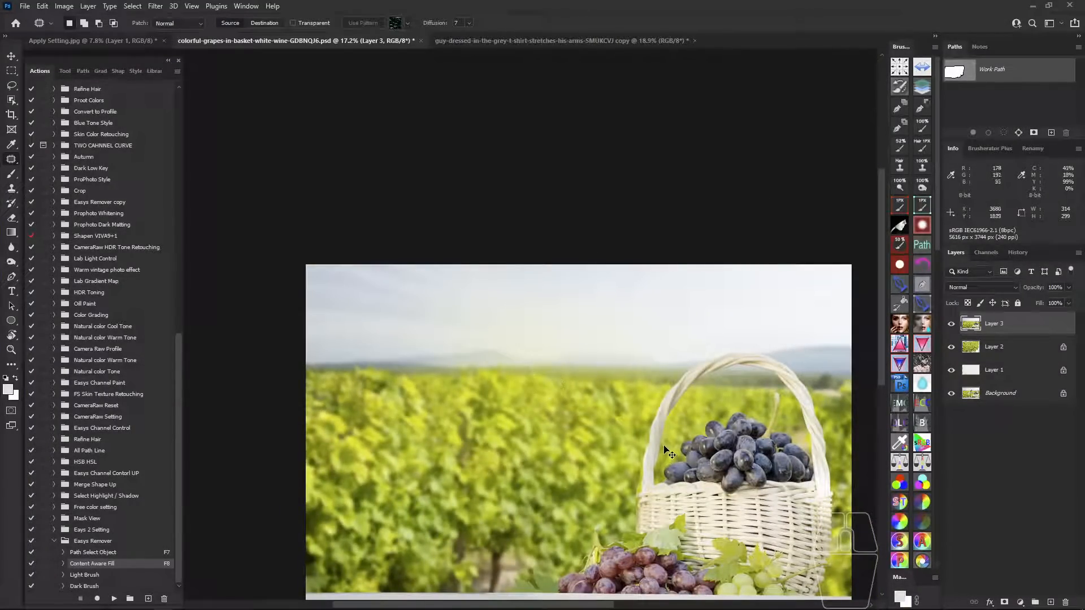
Examine the whole retouched photo and select the Light Brush action in the Easys Remover set.
drag(670, 476, 545, 401)
drag(546, 400, 528, 397)
drag(530, 397, 590, 386)
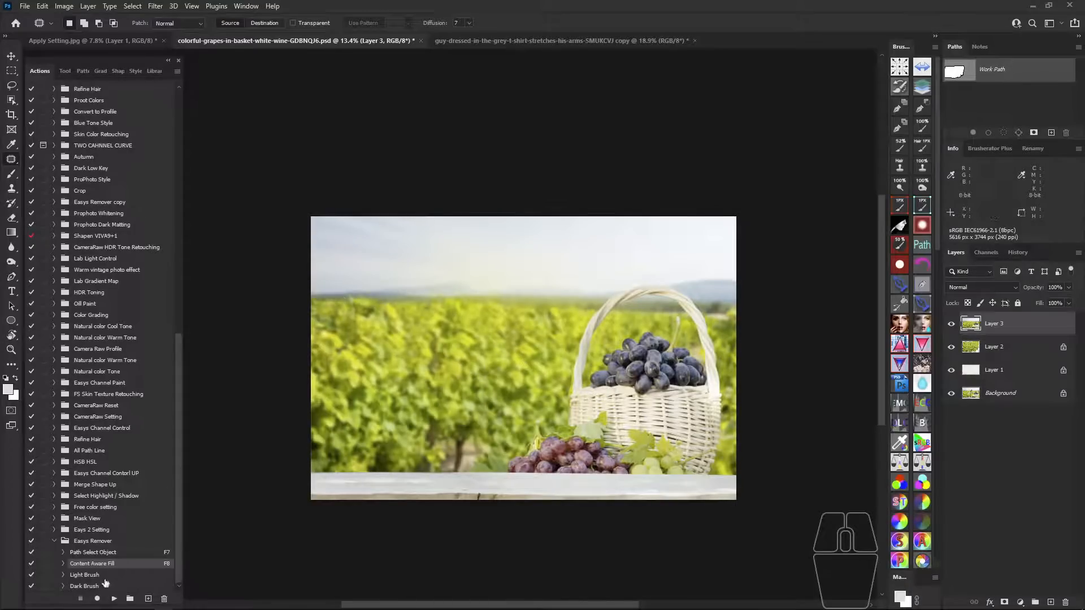
click(106, 585)
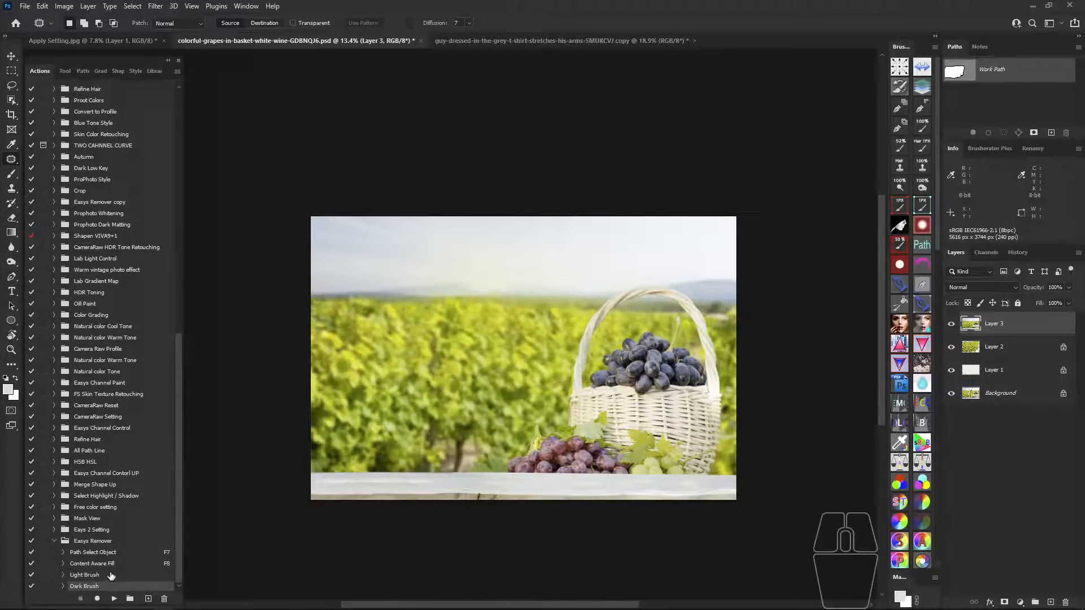
click(110, 575)
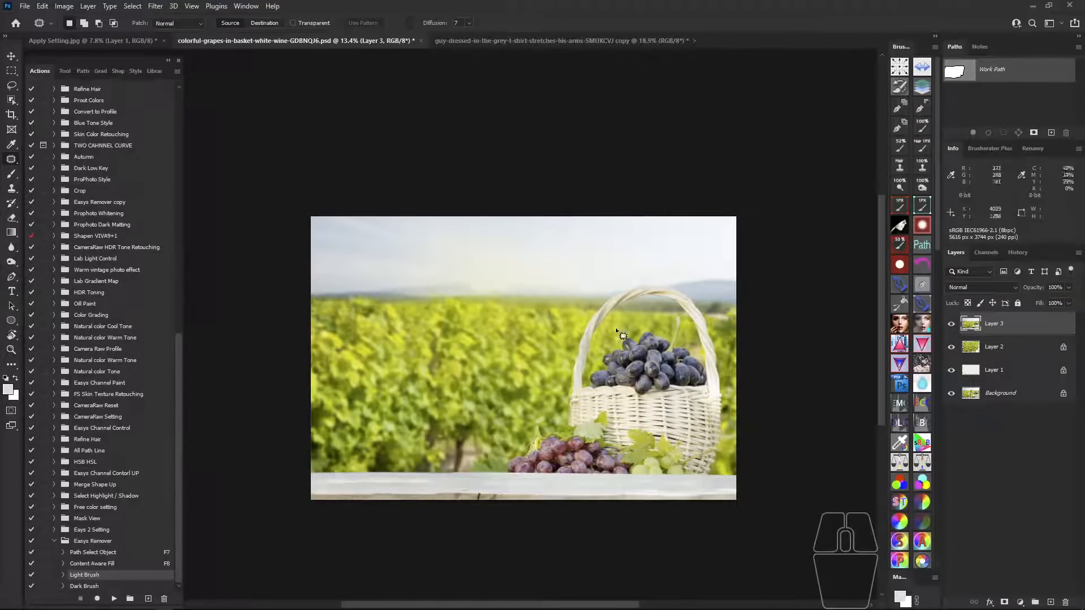
Merge Layers 1 to 3 into one layer and compare the photo with it shown and hidden.
shift+click(1016, 371)
key(ctrl+e)
key(ctrl+comma)
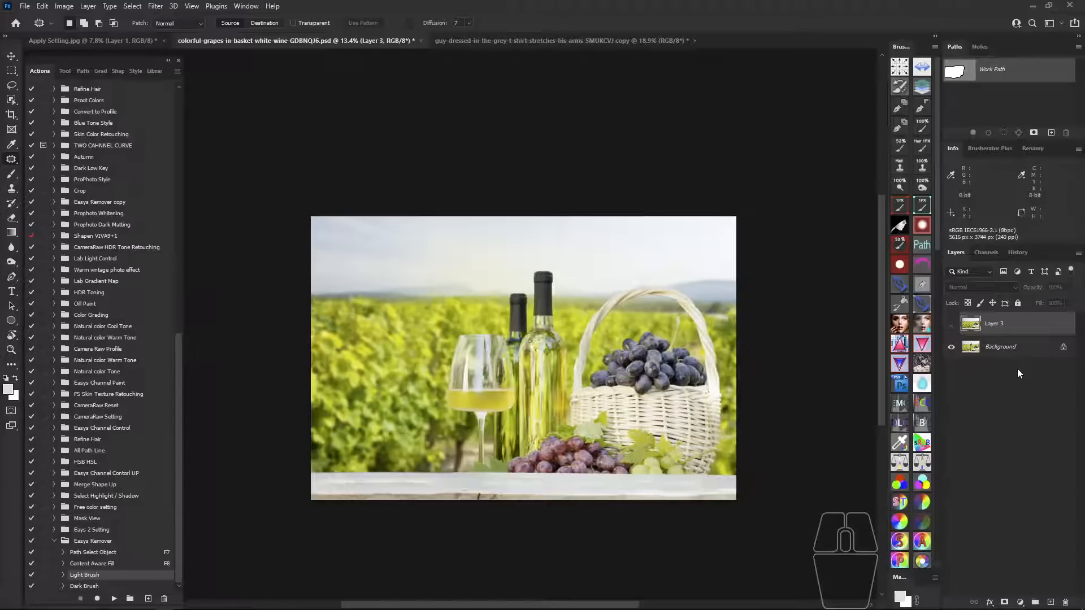
key(ctrl+comma)
key(ctrl+comma)
key(ctrl+comma)
key(ctrl+comma)
key(ctrl+comma)
key(ctrl+comma)
key(ctrl+comma)
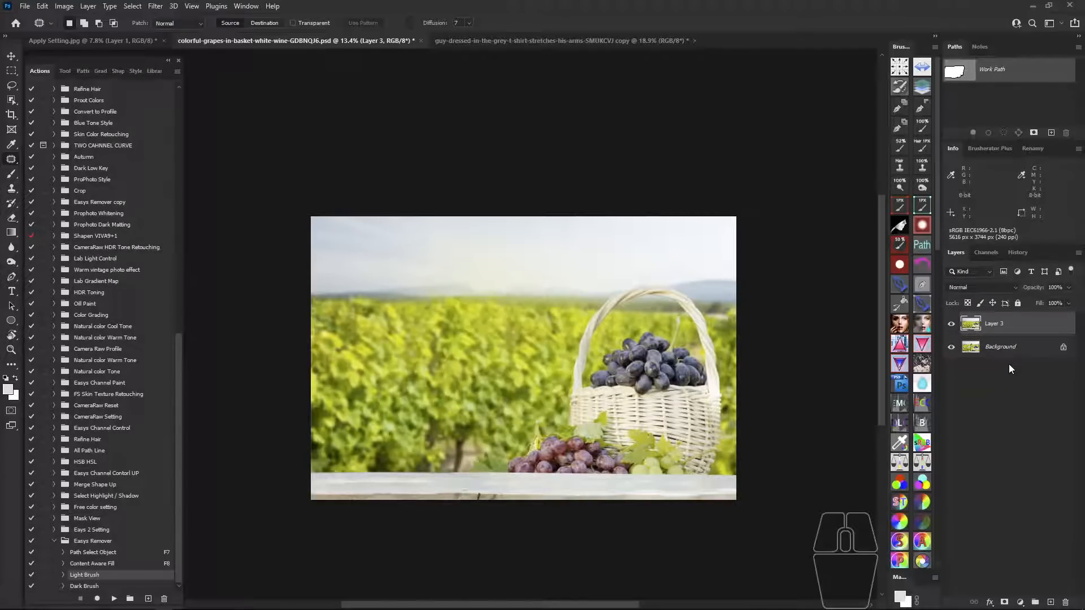
Switch to the document of the stretching man and compare the photo with all retouching layers shown and hidden.
click(522, 43)
scroll(704, 388, down, 2)
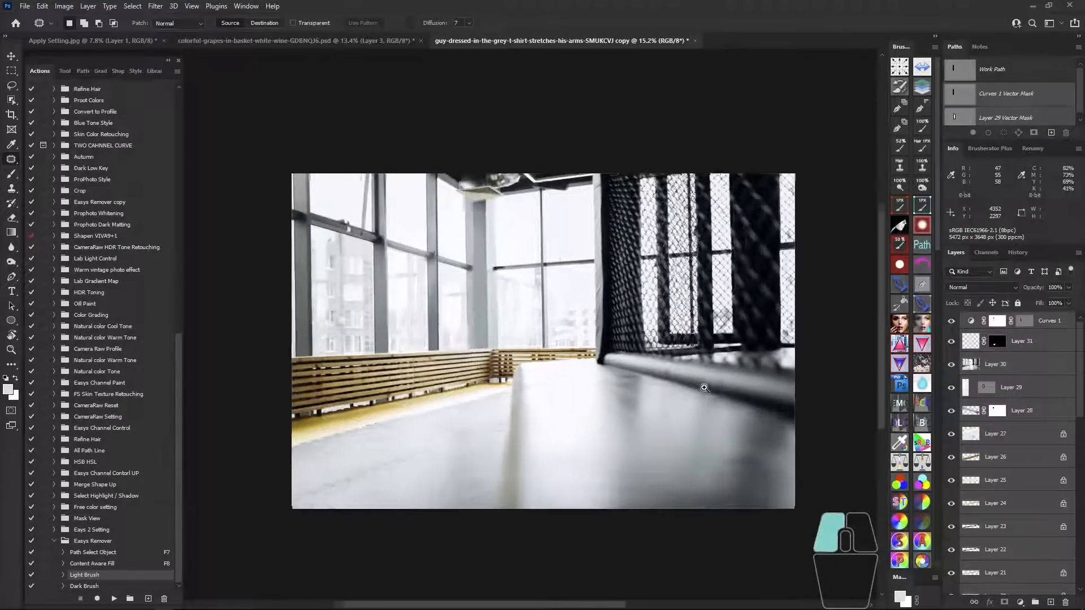
scroll(704, 388, up, 1)
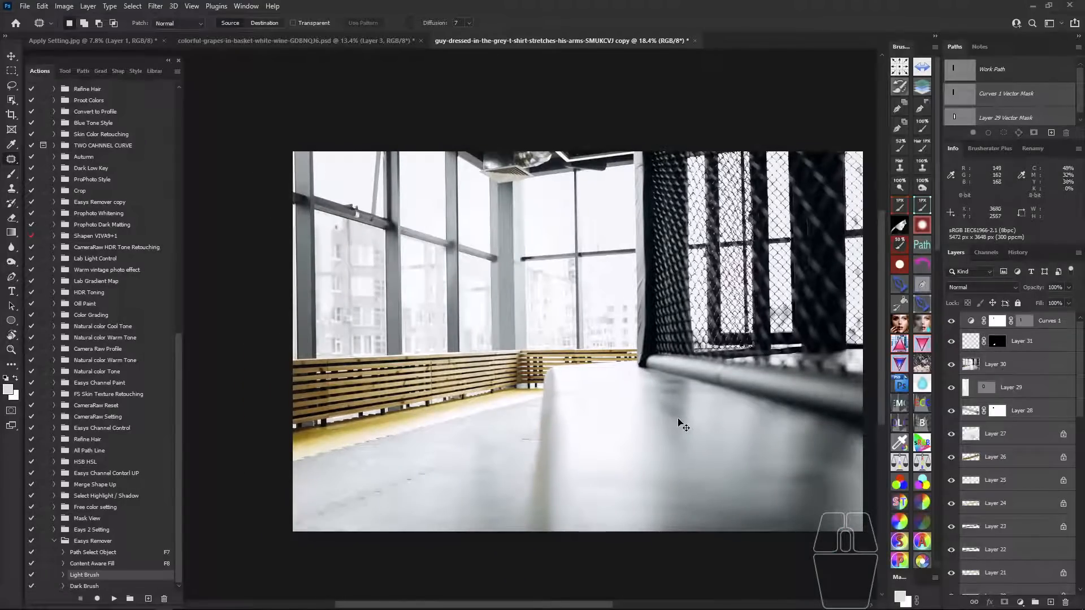
key(ctrl+comma)
key(ctrl+comma)
key(ctrl+comma)
key(ctrl+comma)
key(ctrl+comma)
key(ctrl+comma)
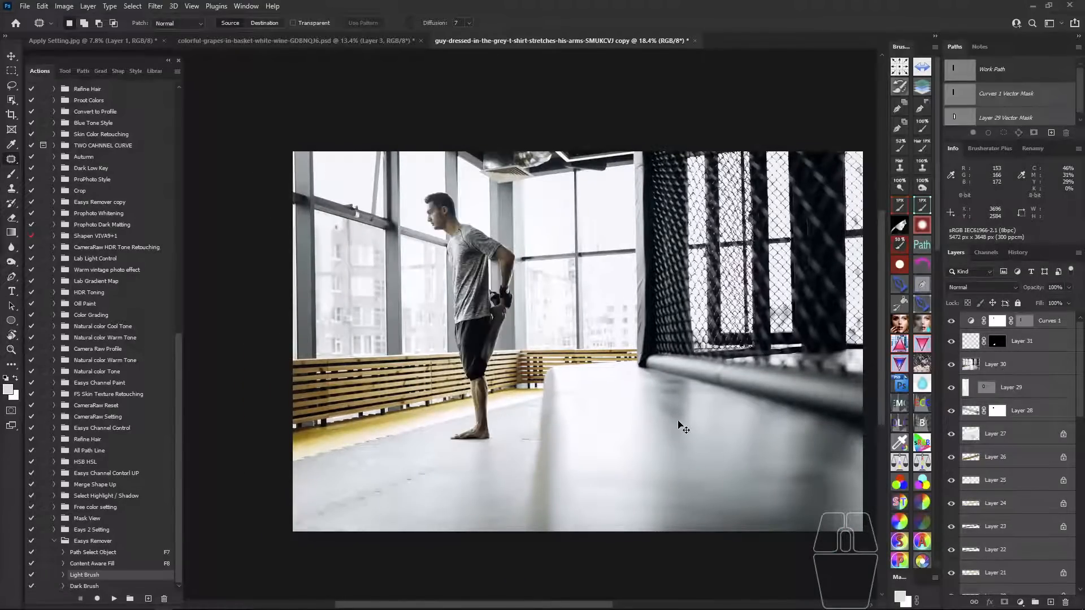
key(ctrl+comma)
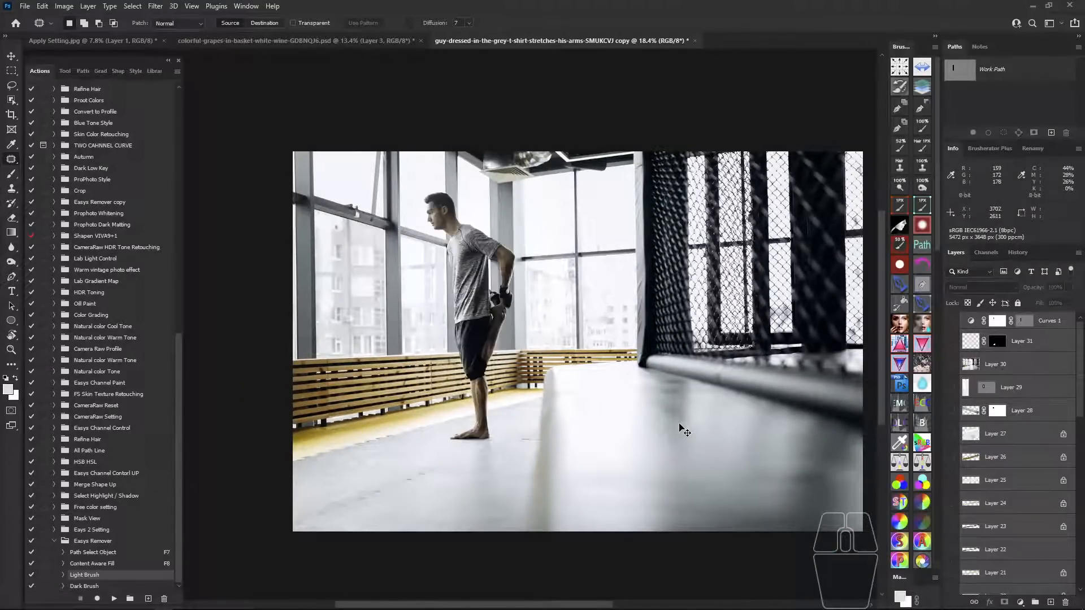
key(ctrl+comma)
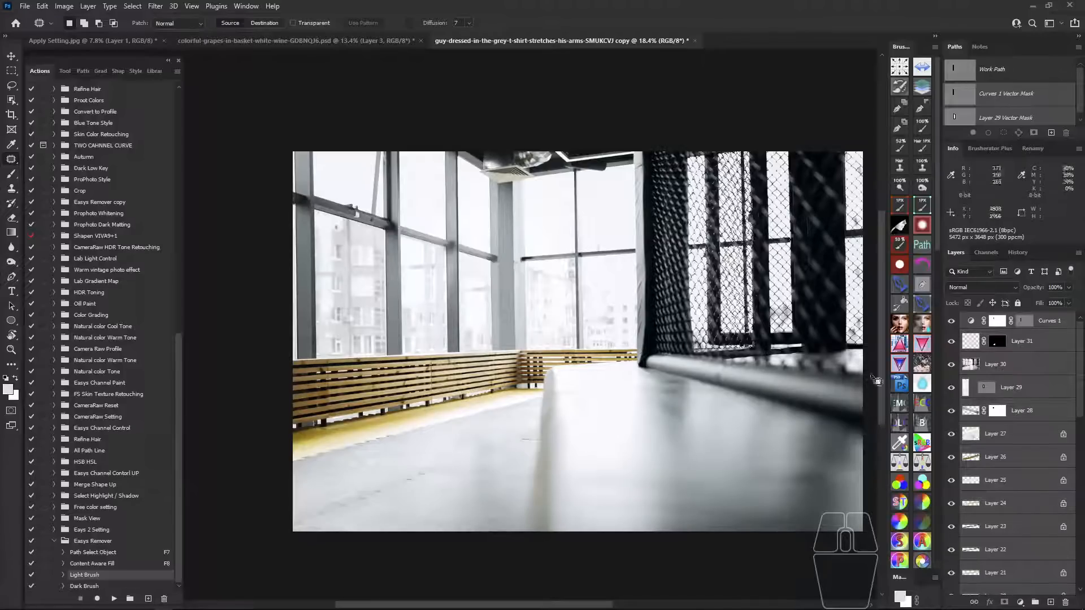
key(ctrl+comma)
key(ctrl+comma)
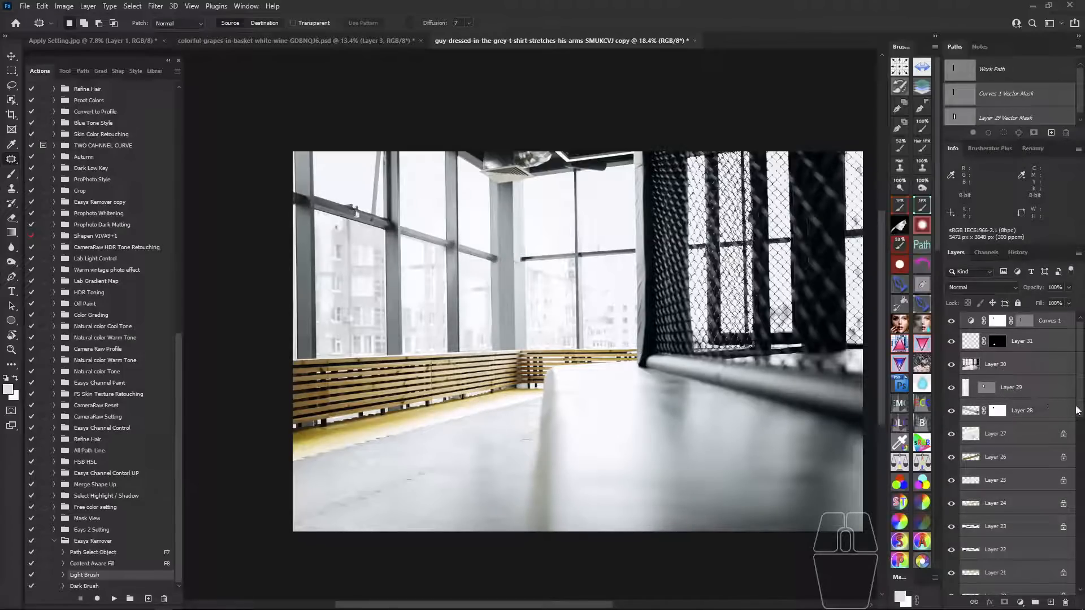
Delete every layer above the Background and select the Content Aware Fill action in the Easys Remover set.
drag(1080, 409, 1080, 328)
click(1062, 560)
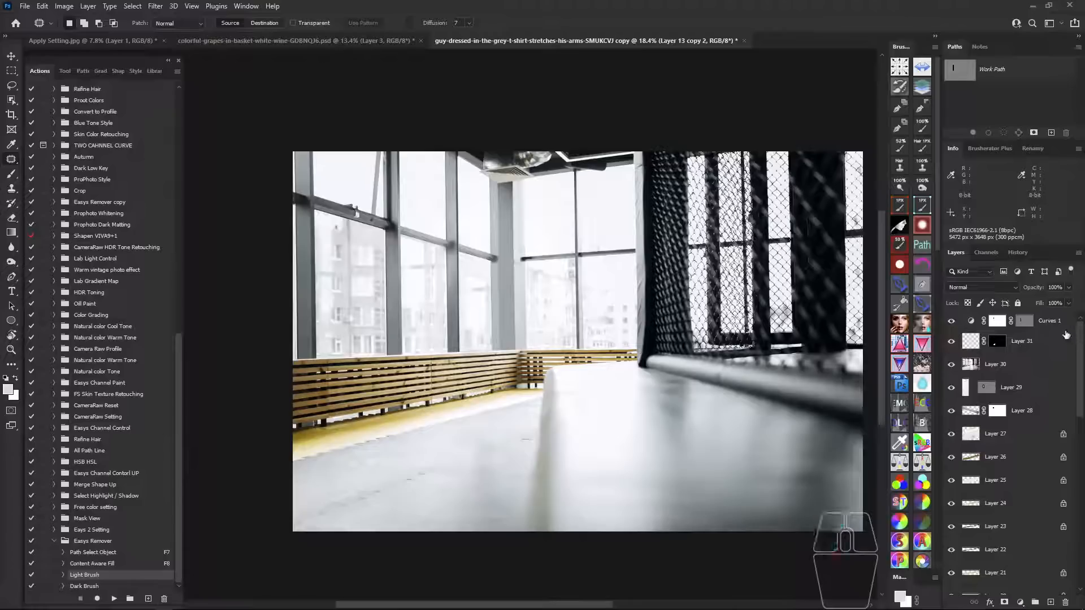
shift+click(1062, 326)
key(Delete)
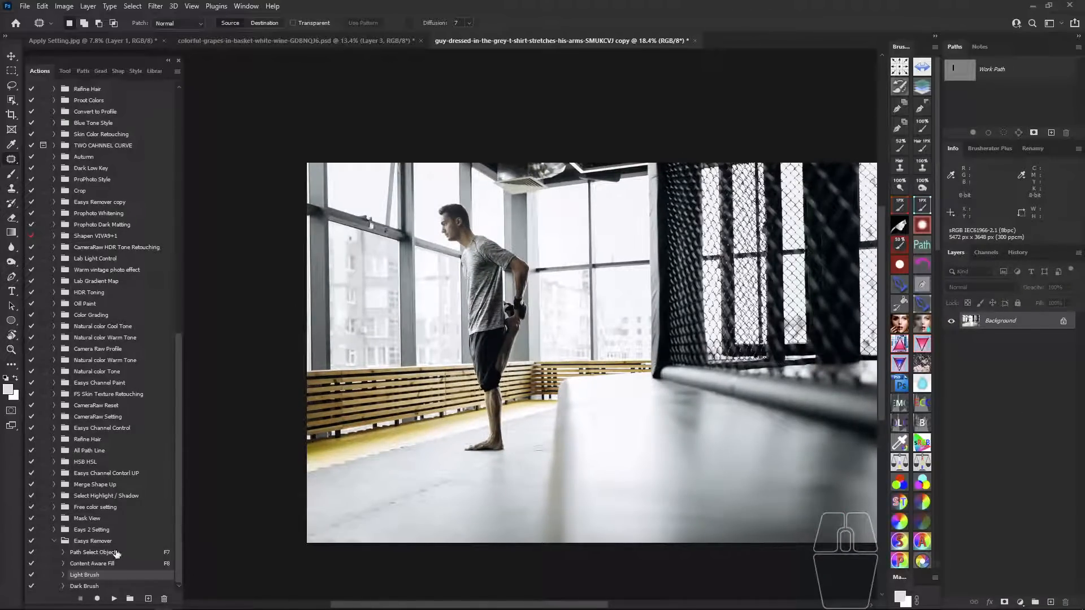
click(157, 554)
click(166, 565)
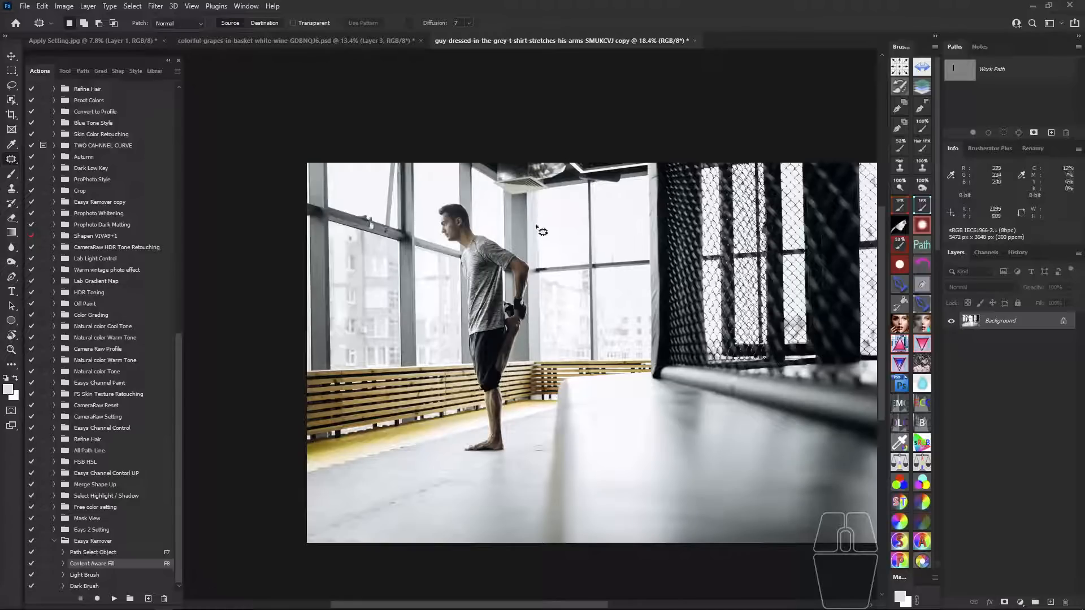
drag(498, 248, 535, 263)
drag(487, 218, 535, 280)
key(p)
drag(545, 184, 459, 291)
click(519, 219)
drag(518, 503, 515, 260)
drag(515, 367, 556, 376)
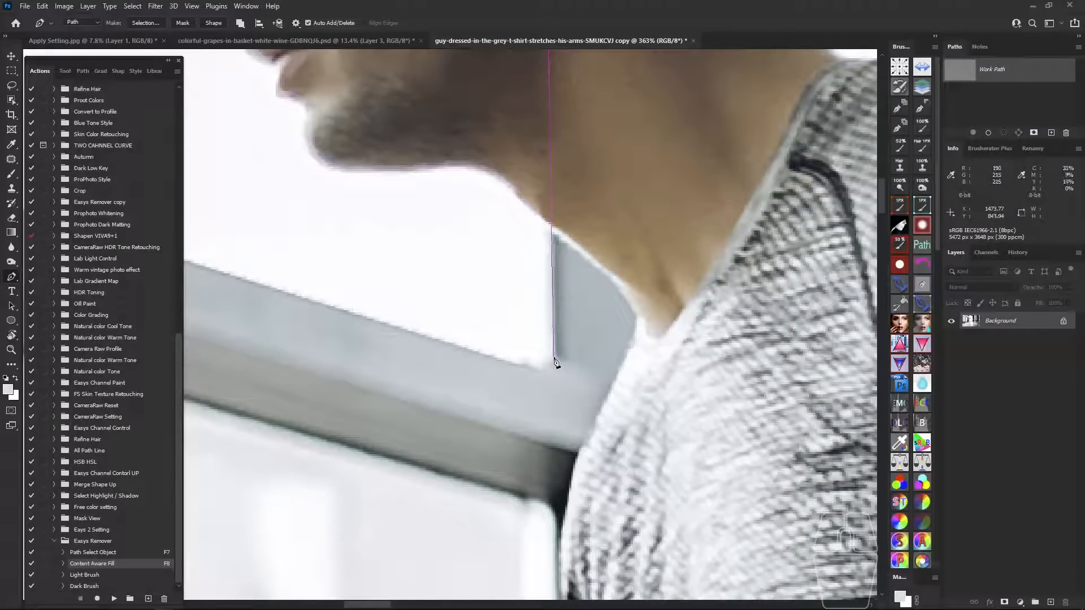
click(554, 359)
drag(553, 358, 498, 361)
mouse_move(525, 351)
mouse_down()
mouse_move(419, 276)
mouse_move(453, 291)
mouse_move(400, 284)
mouse_move(511, 306)
mouse_up()
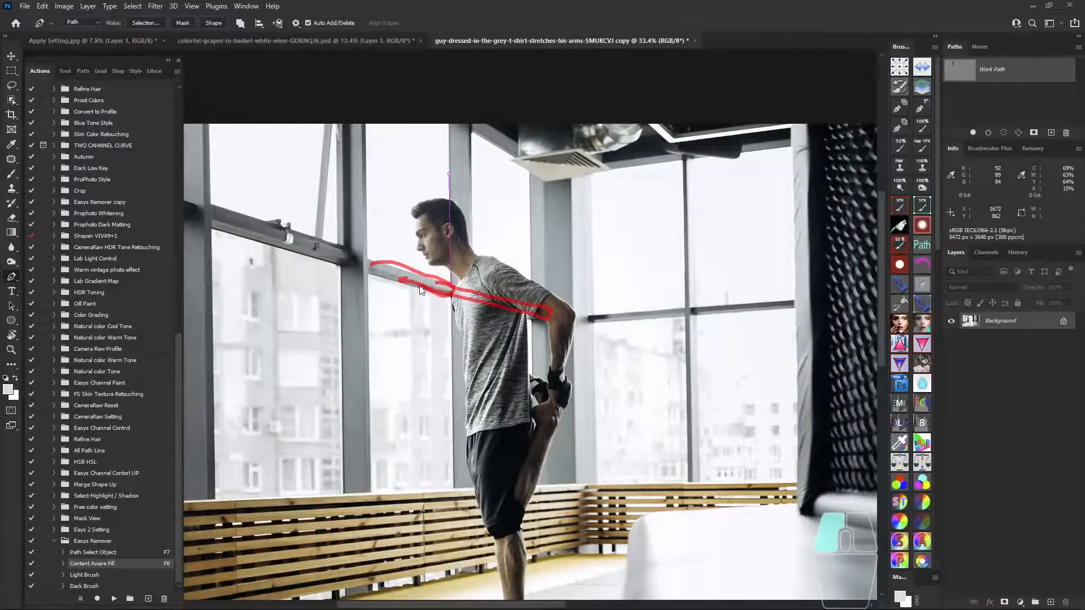
drag(421, 290, 452, 455)
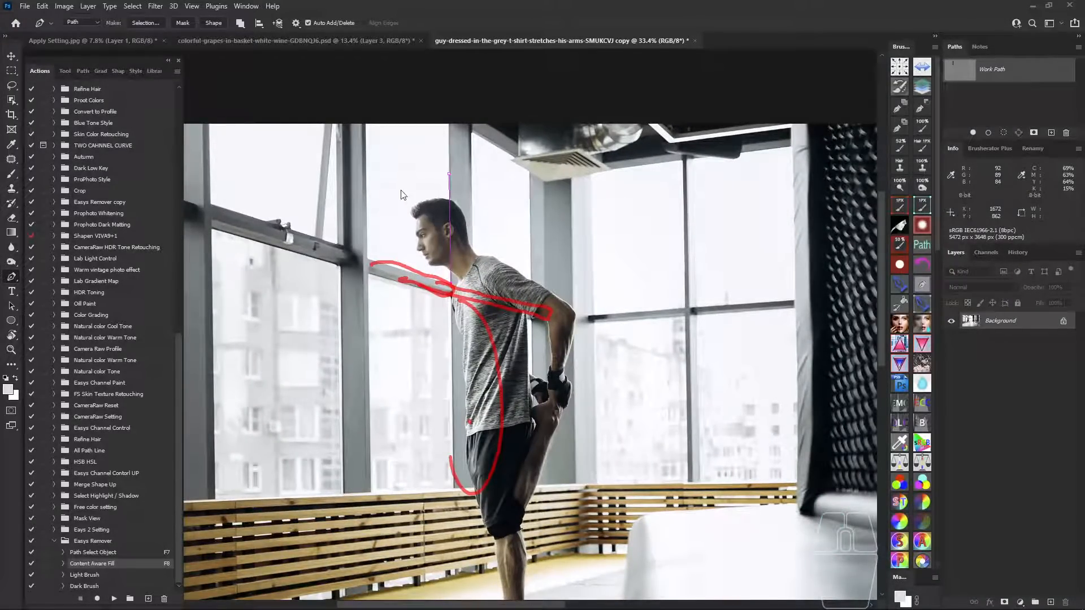
mouse_move(402, 195)
mouse_down()
mouse_move(428, 238)
mouse_move(477, 187)
mouse_move(517, 270)
mouse_move(585, 255)
mouse_move(539, 291)
mouse_up()
drag(491, 357, 497, 371)
drag(492, 408, 490, 420)
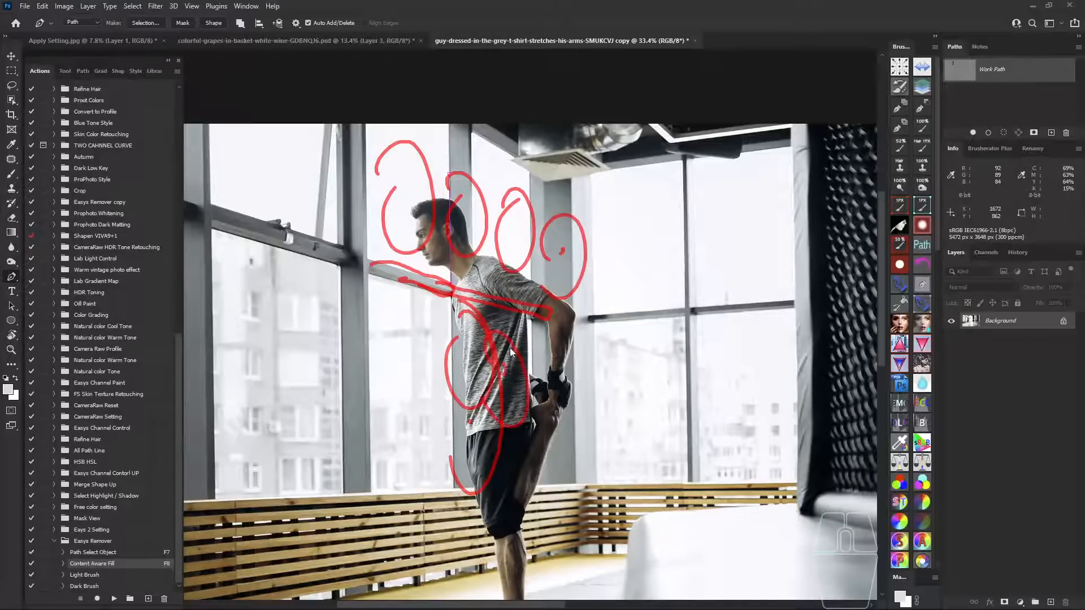
key(Escape)
key(Delete)
key(Delete)
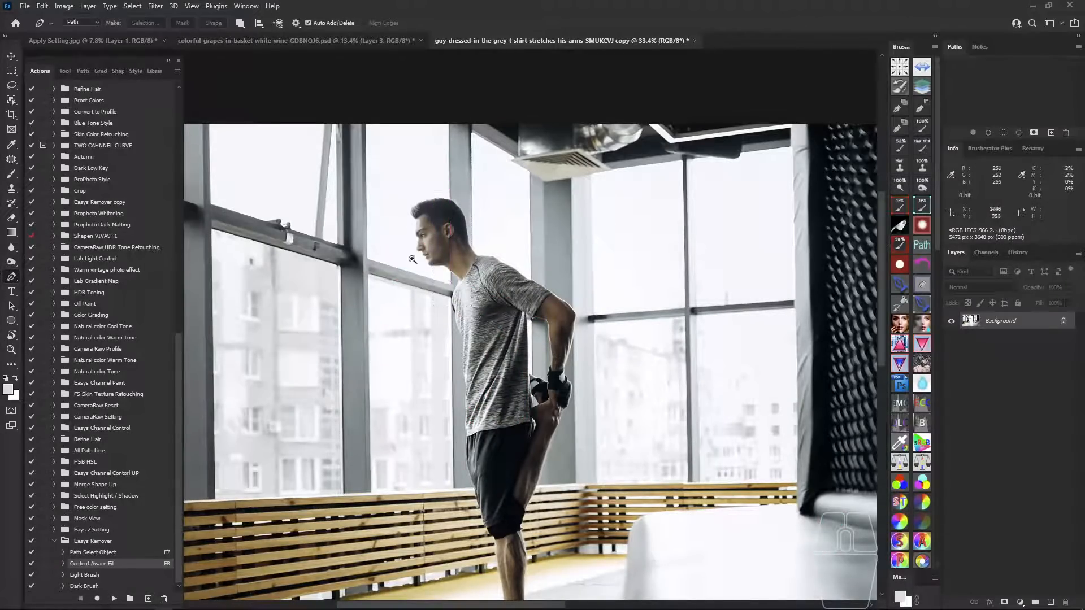
Draw a closed path around the window crossbar between the post and the man's chest and convert it to a selection.
scroll(399, 253, up, 4)
click(335, 266)
click(509, 320)
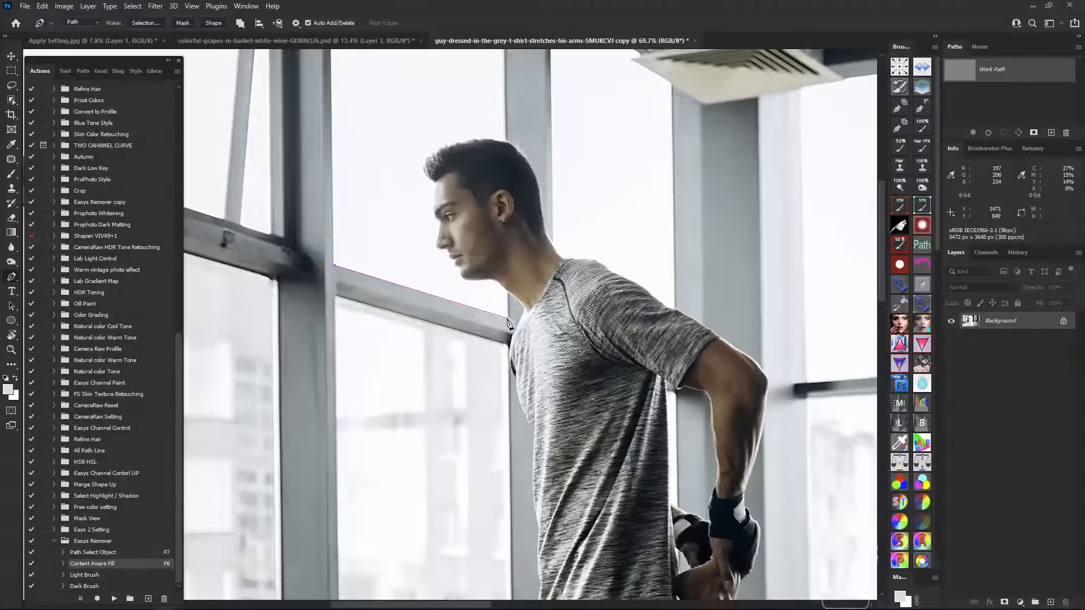
click(336, 294)
click(334, 265)
drag(407, 293, 359, 293)
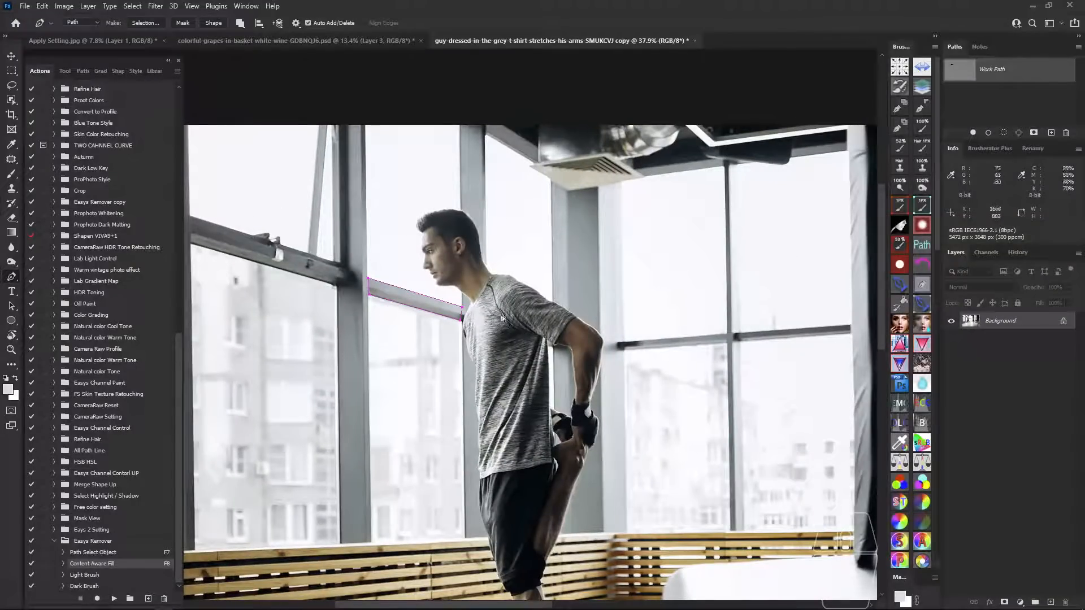
key(ctrl+Return)
key(v)
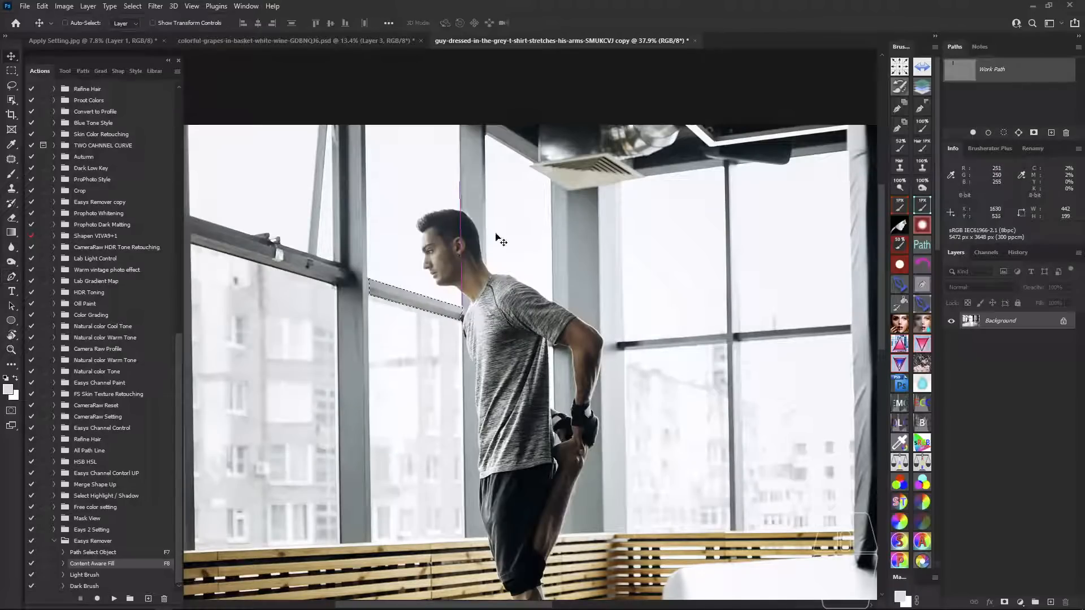
drag(478, 254, 481, 256)
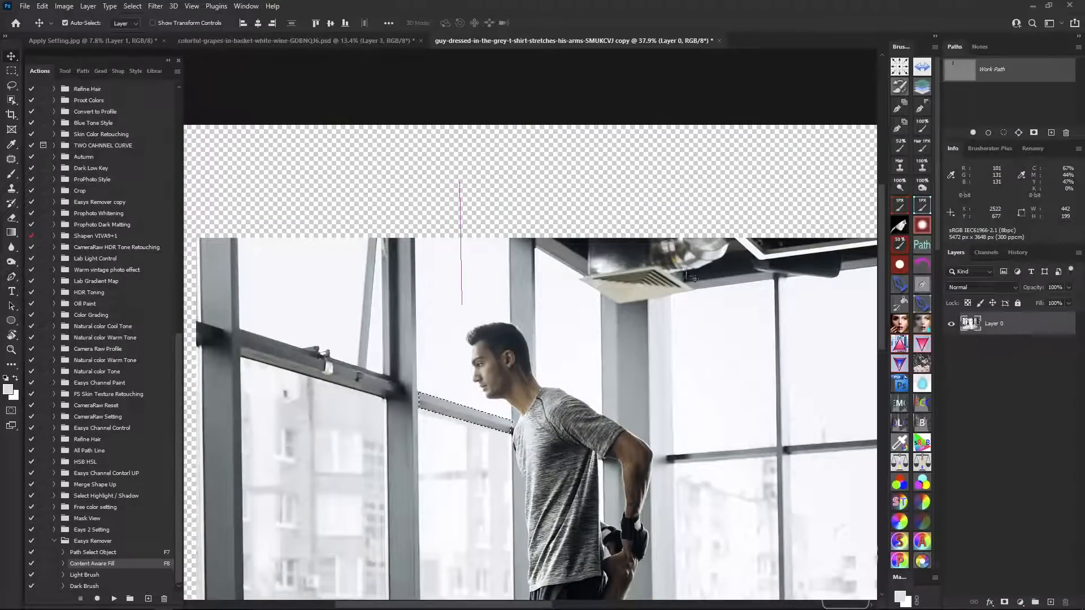
key(ctrl+z)
click(529, 233)
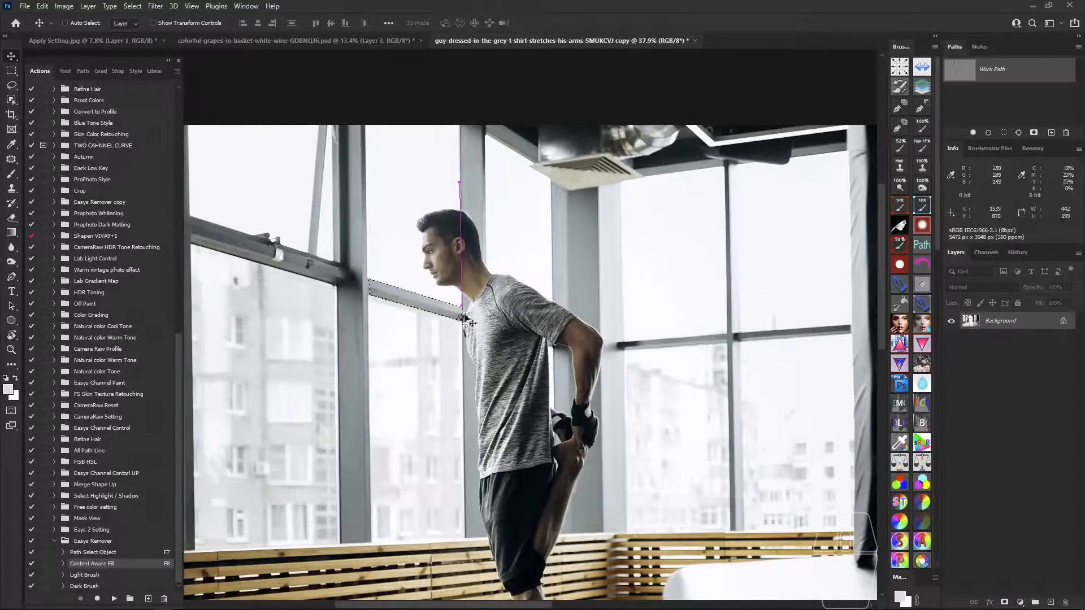
click(967, 113)
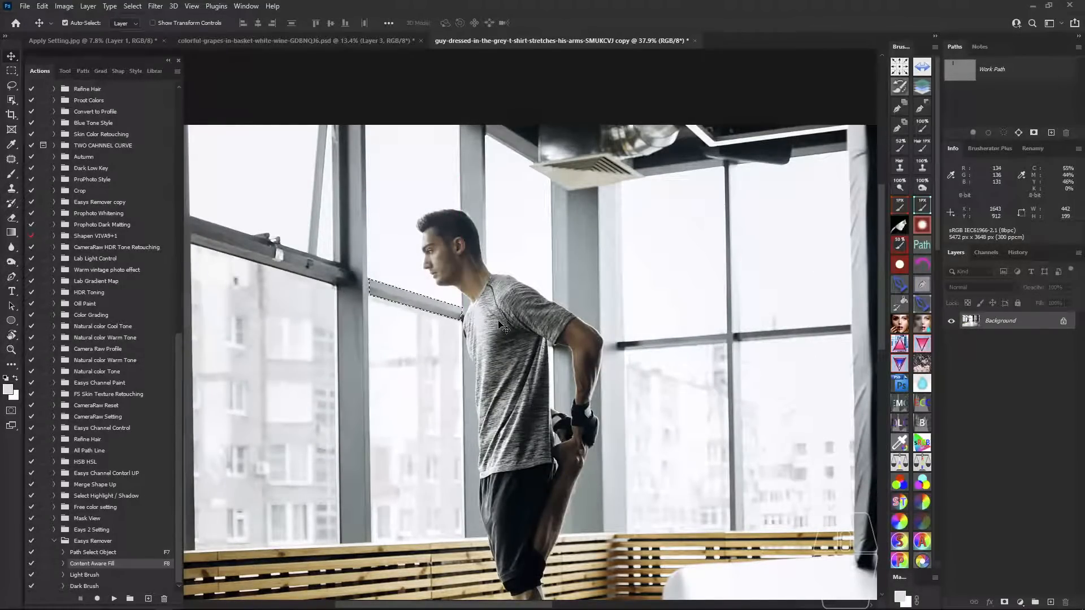
key(ctrl+z)
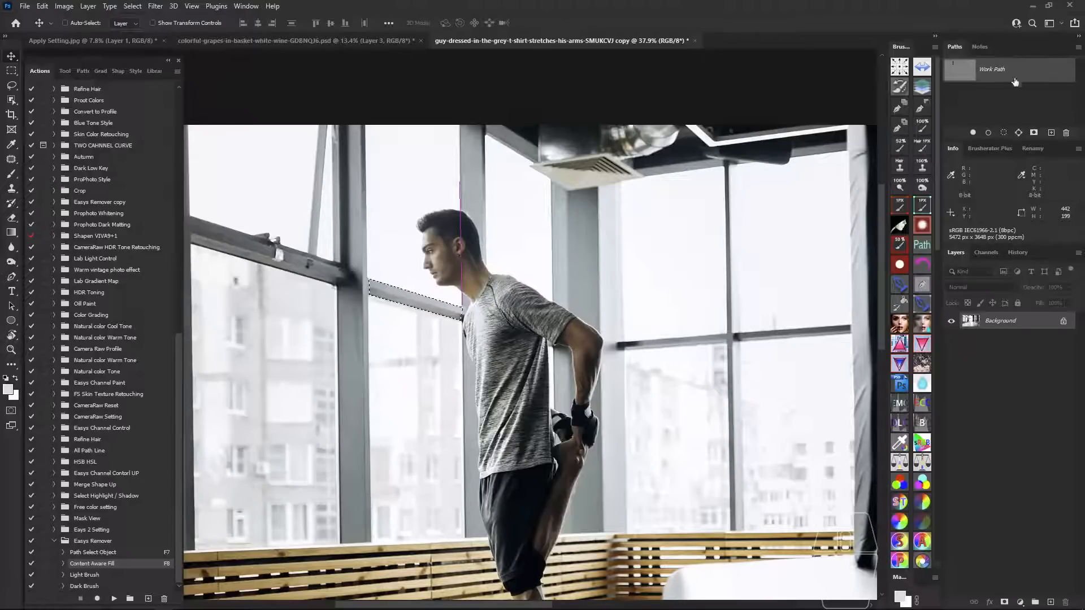
drag(1014, 82, 1067, 133)
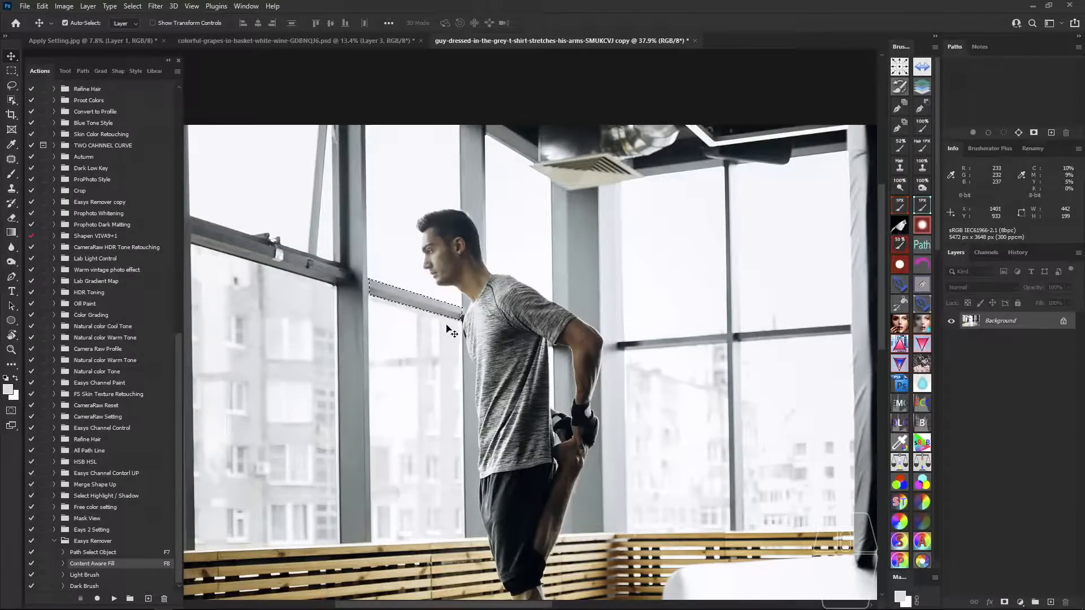
key(ctrl+z)
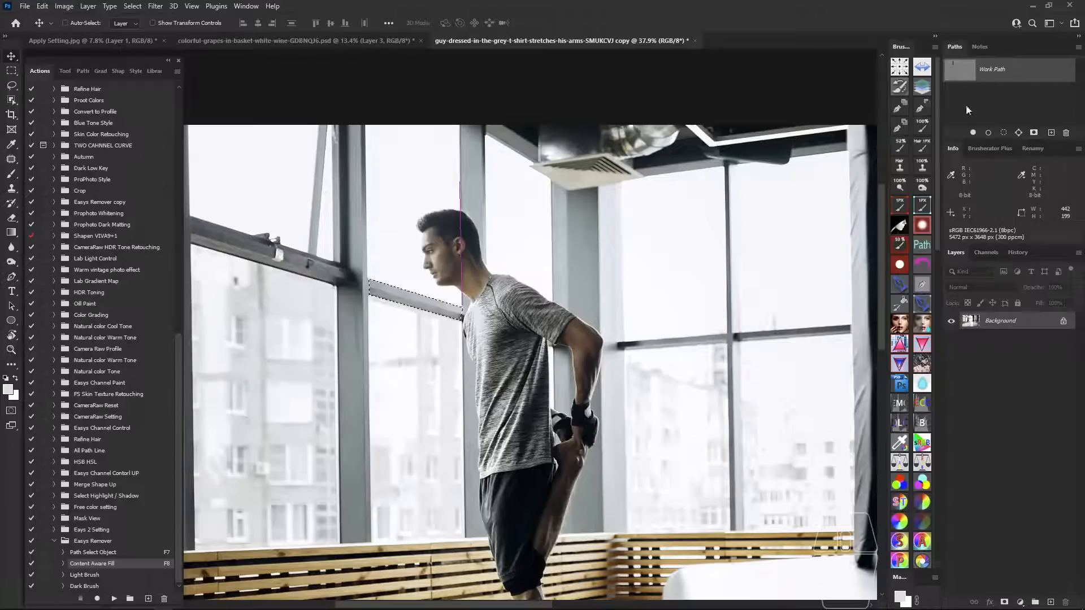
Delete the leftover work path and copy the selected crossbar piece to a new layer.
click(1029, 81)
click(1066, 132)
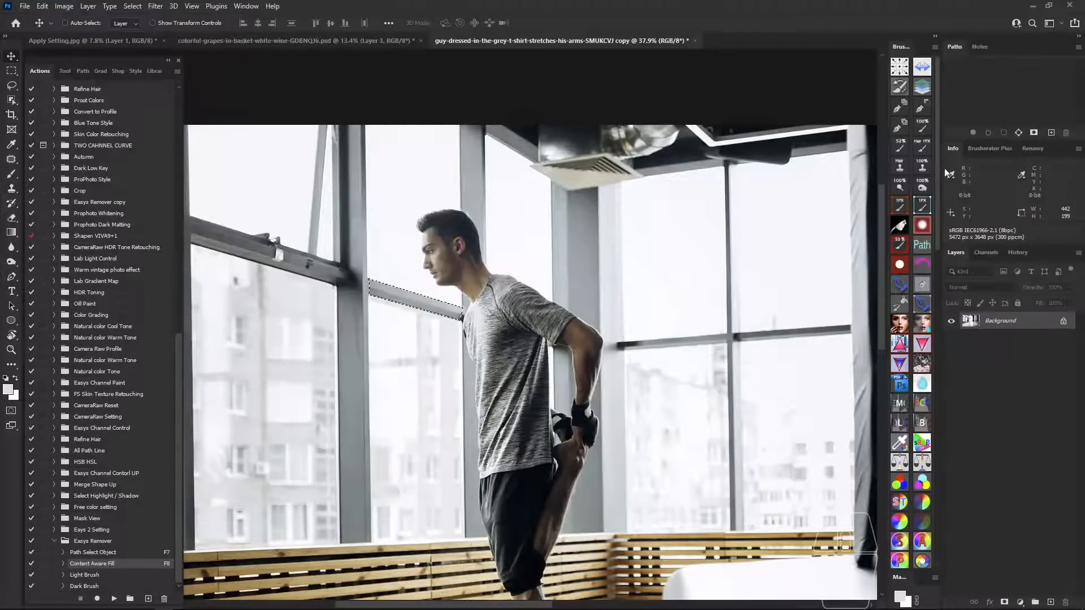
key(ctrl+j)
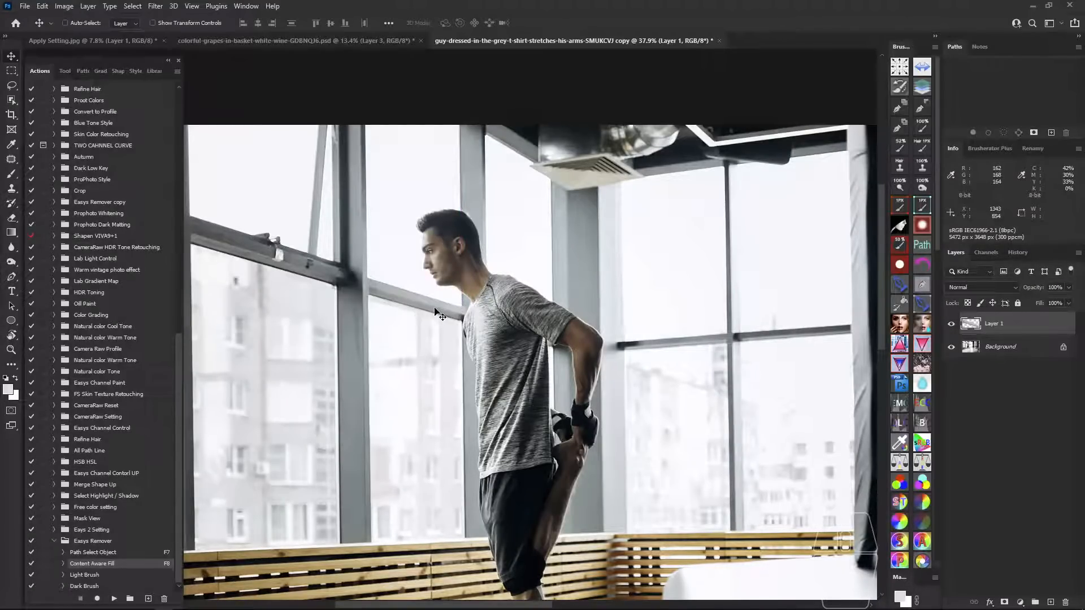
Extend the crossbar across the man's shirt to his elbow by aligning the copied piece and a second duplicate.
drag(434, 308, 567, 344)
key(ctrl+j)
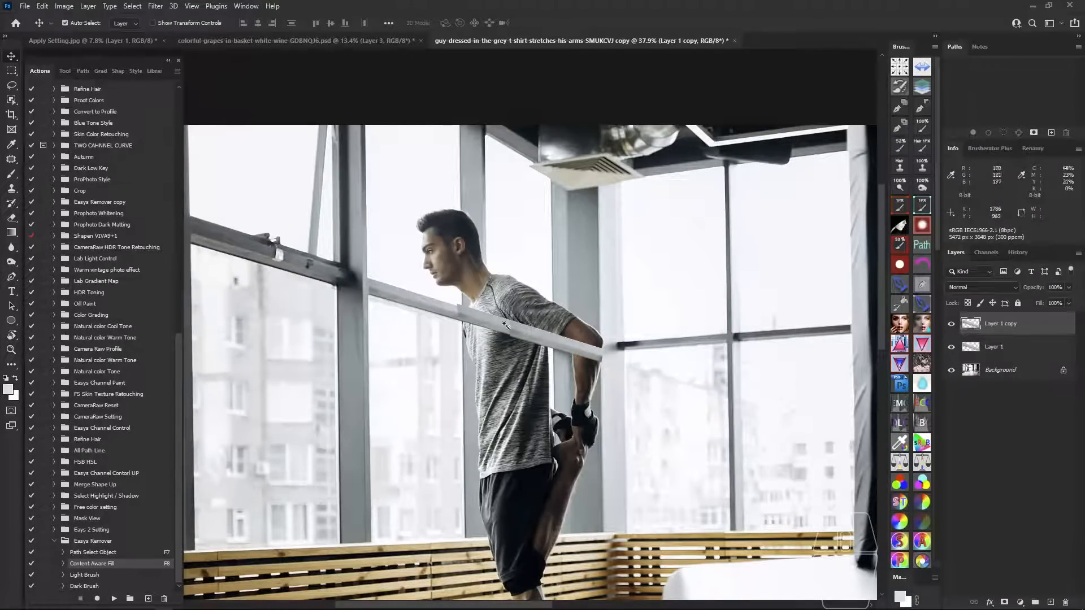
drag(503, 324, 470, 324)
ctrl+click(480, 321)
ctrl+click(579, 357)
drag(586, 358, 487, 289)
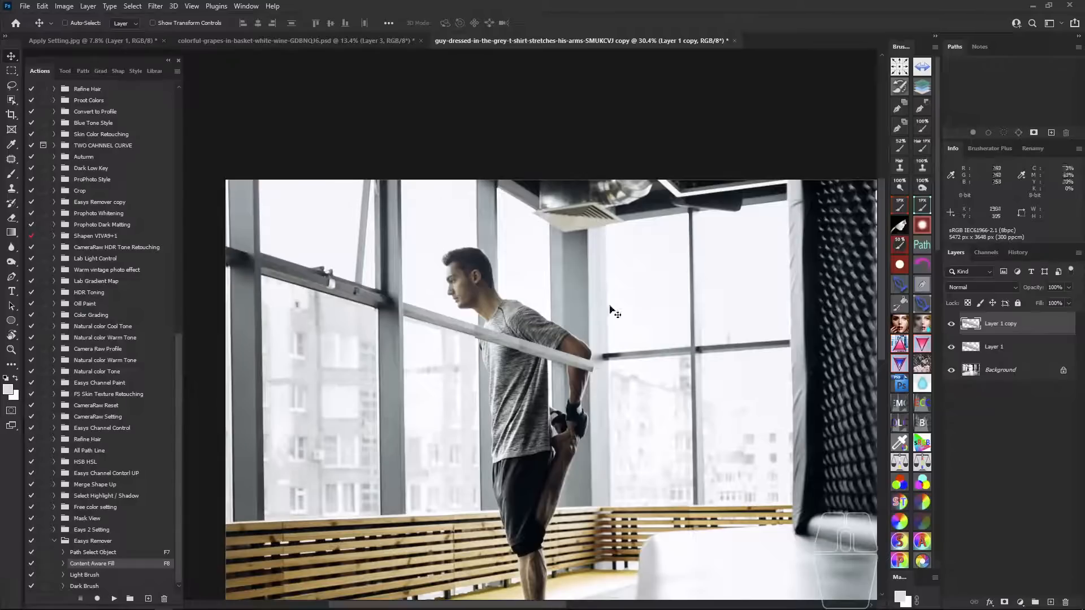
Stamp the visible image onto a new layer and merge it with the two crossbar layers.
key(ctrl+shift+alt+e)
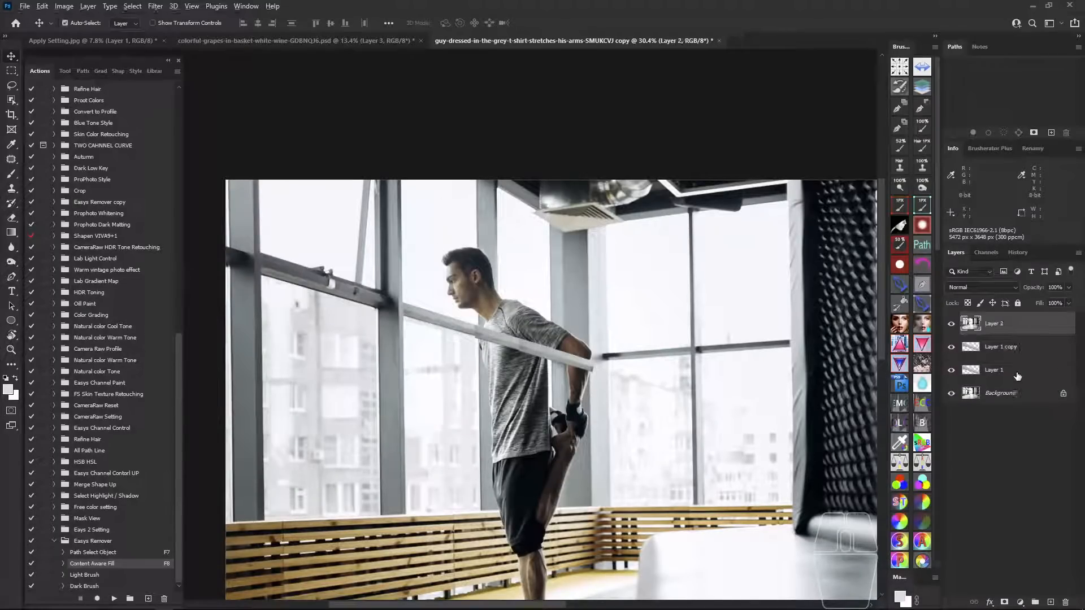
shift+click(1012, 372)
key(ctrl+e)
Draw a closed path around the man's face, bounded by the window post's edge and the crossbar's upper edge.
drag(489, 293, 476, 290)
key(p)
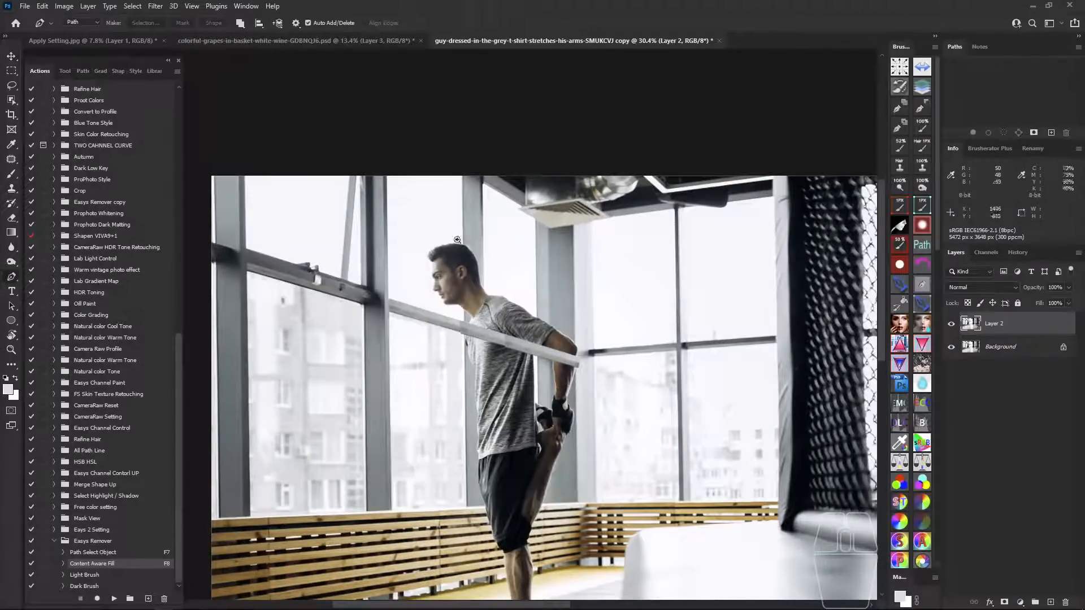
drag(456, 237, 514, 287)
click(485, 181)
scroll(486, 181, down, 5)
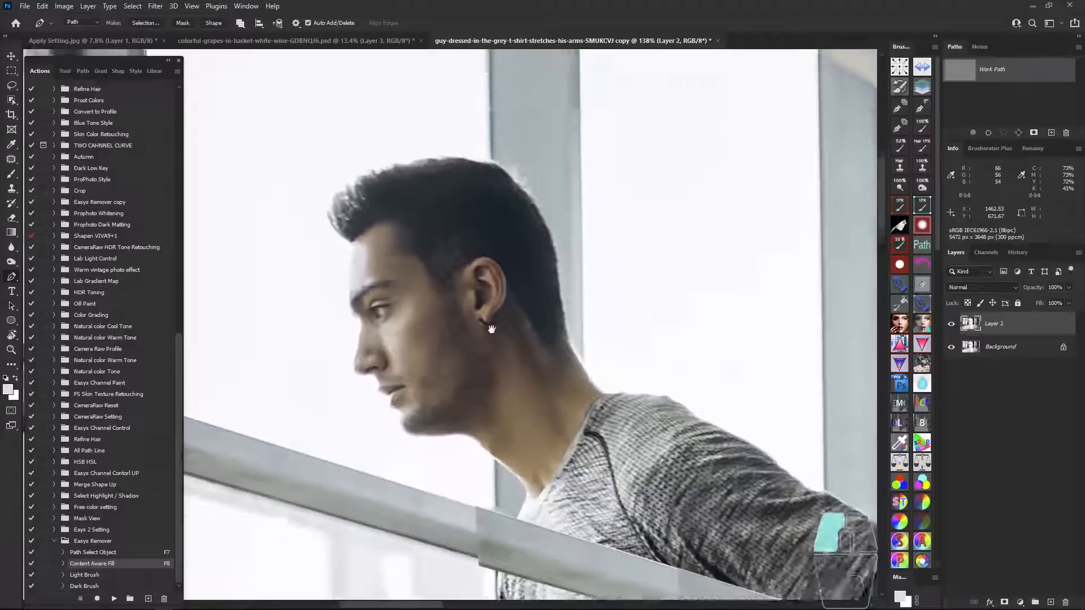
click(516, 355)
drag(516, 356, 493, 361)
drag(400, 333, 401, 326)
drag(414, 264, 413, 366)
click(426, 220)
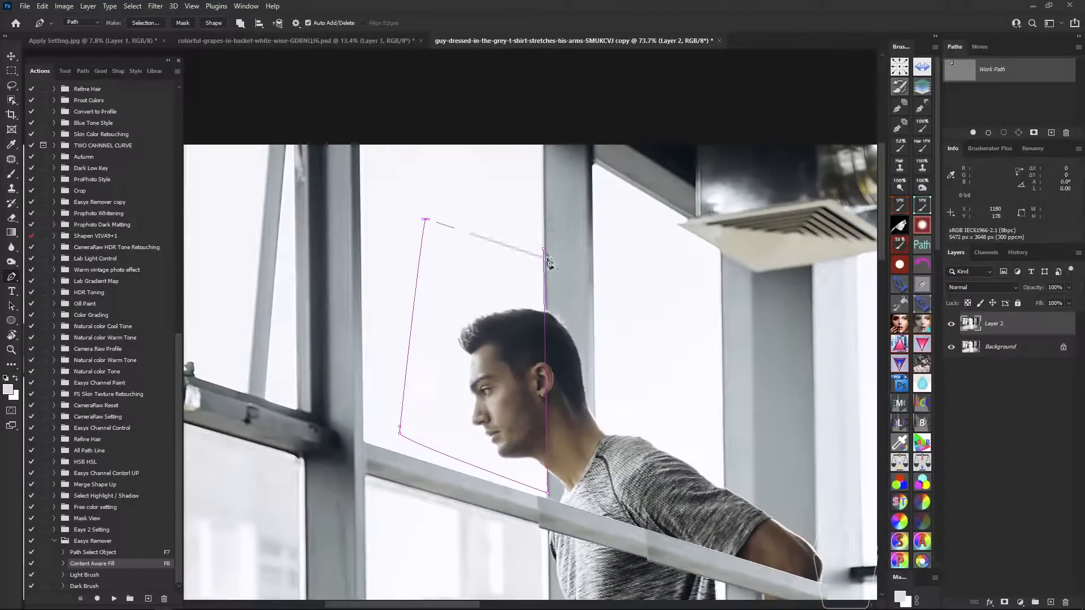
click(543, 248)
drag(544, 330, 509, 329)
drag(606, 345, 561, 305)
Isolate the outlined area with the Path Select Object action and remove the face with a looped path and the Content Aware Fill action.
click(110, 554)
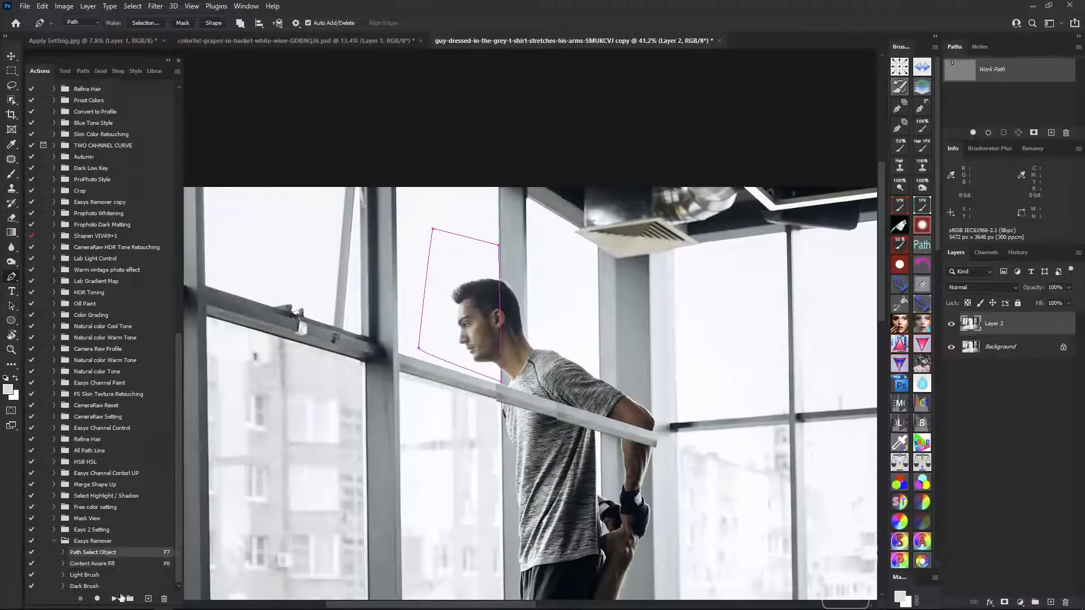
click(115, 598)
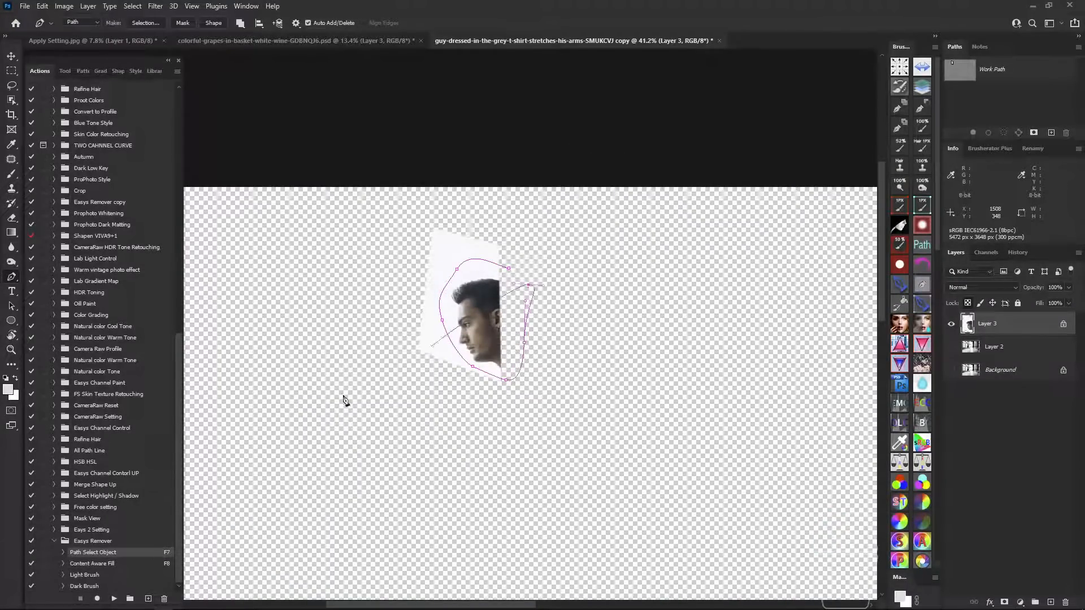
click(519, 283)
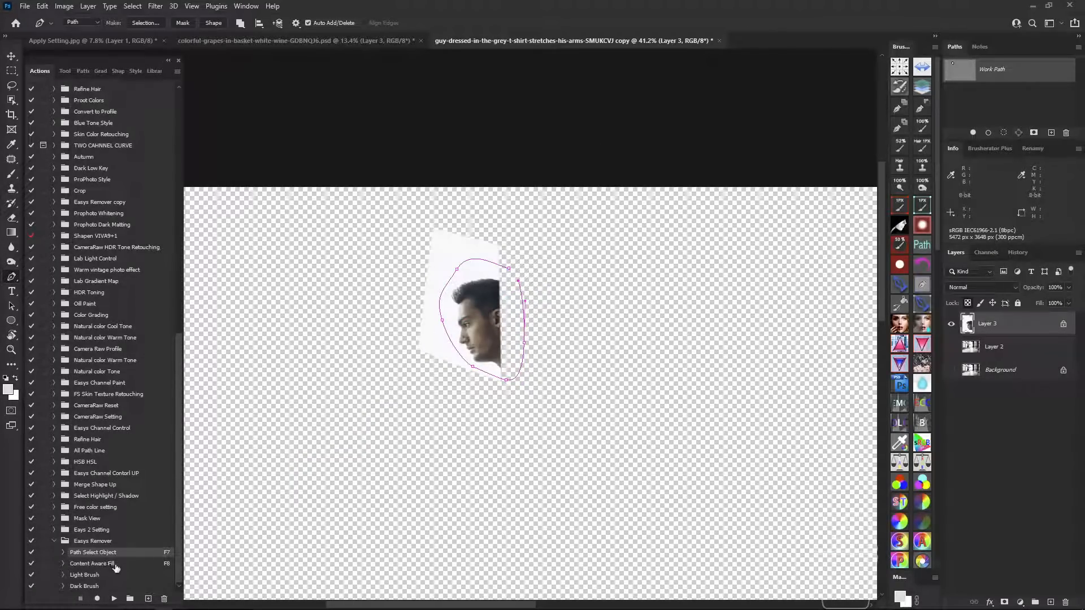
key(F8)
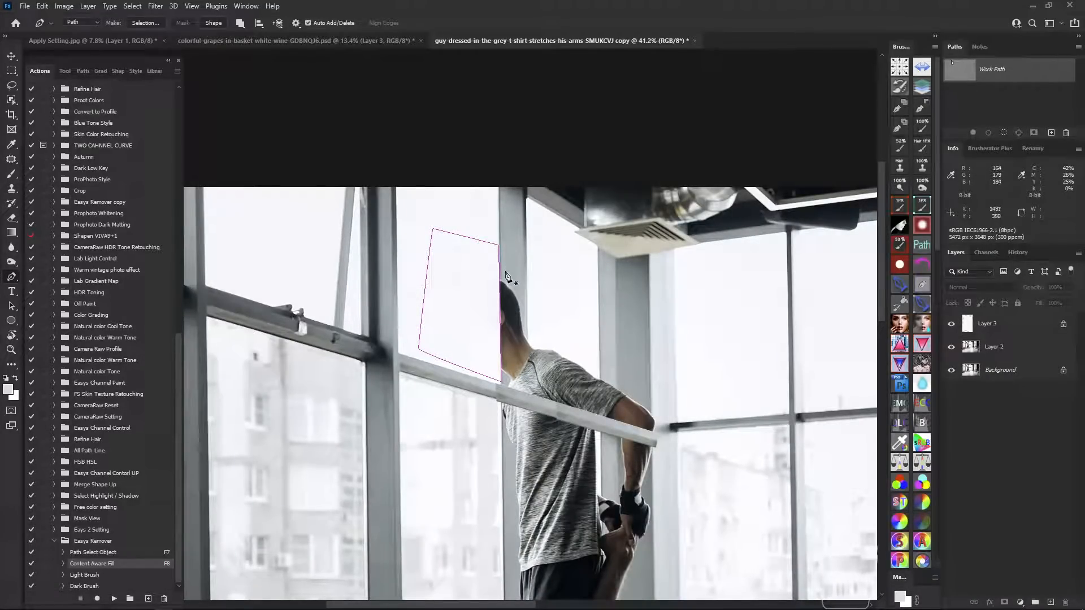
scroll(501, 274, up, 5)
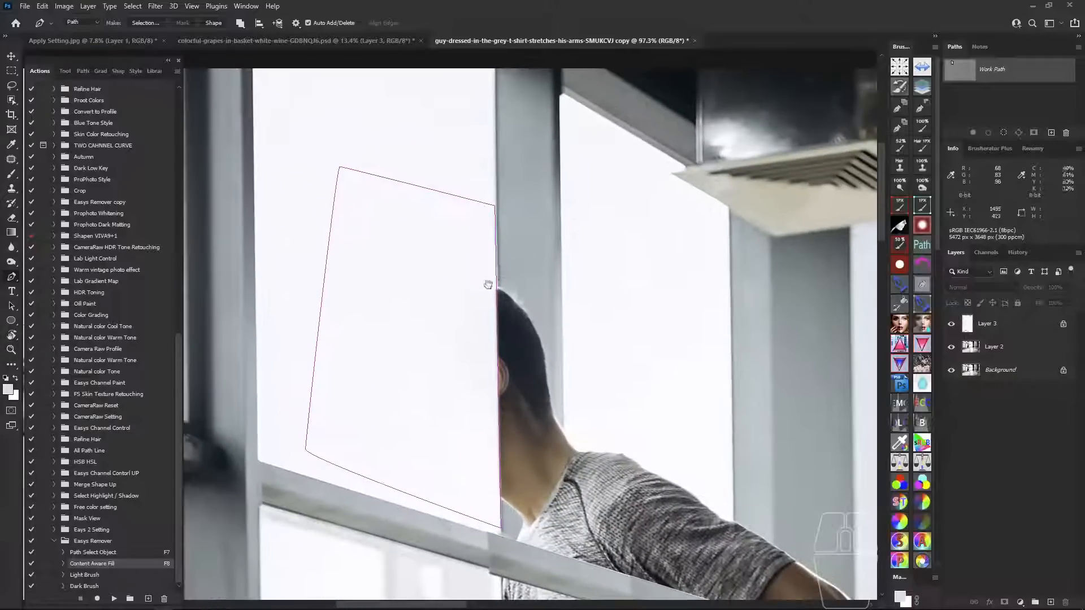
scroll(564, 308, down, 3)
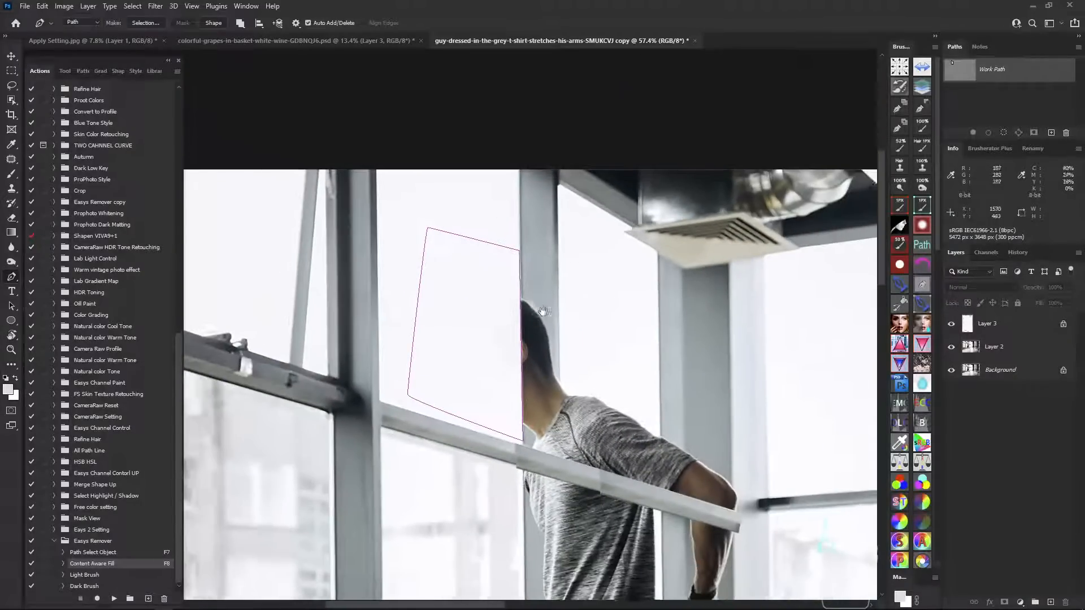
Reduce the face path to its edge along the post and extend it into a closed outline of the post section behind the head.
drag(396, 207, 465, 434)
key(Delete)
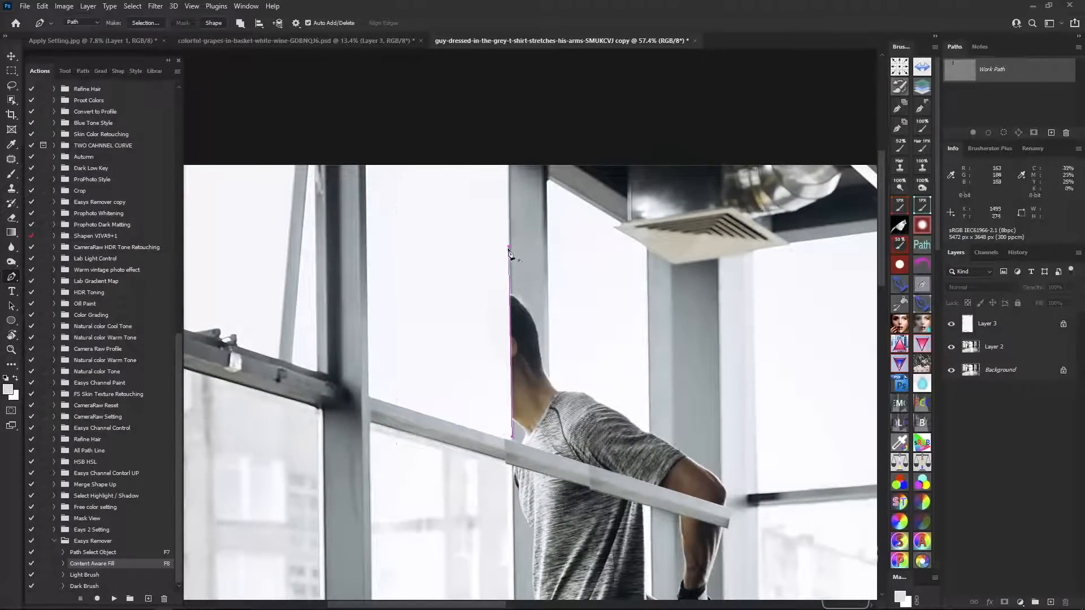
click(508, 247)
click(548, 257)
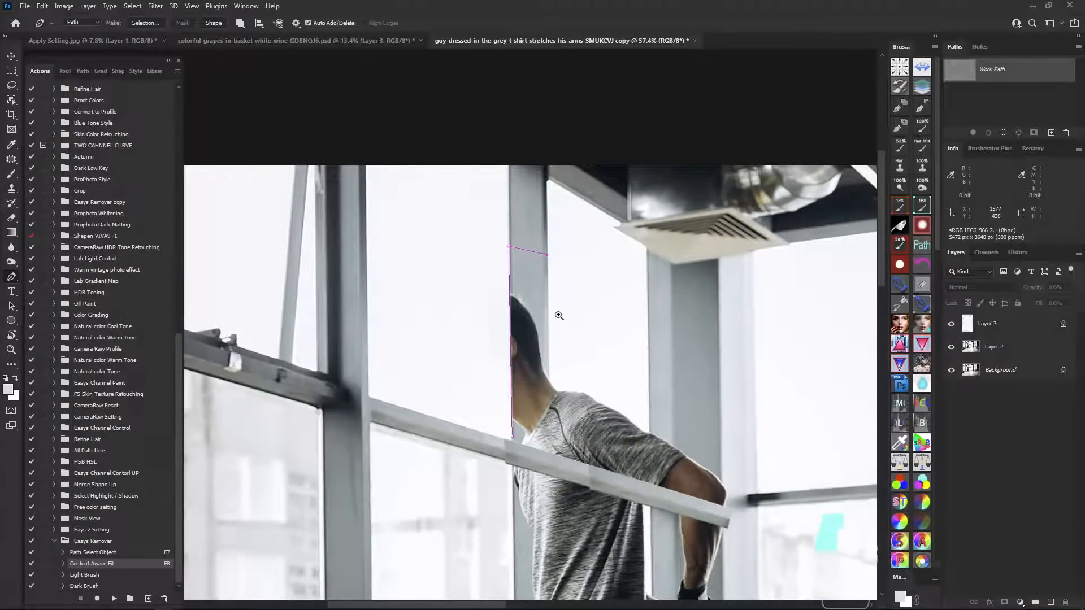
scroll(543, 339, up, 3)
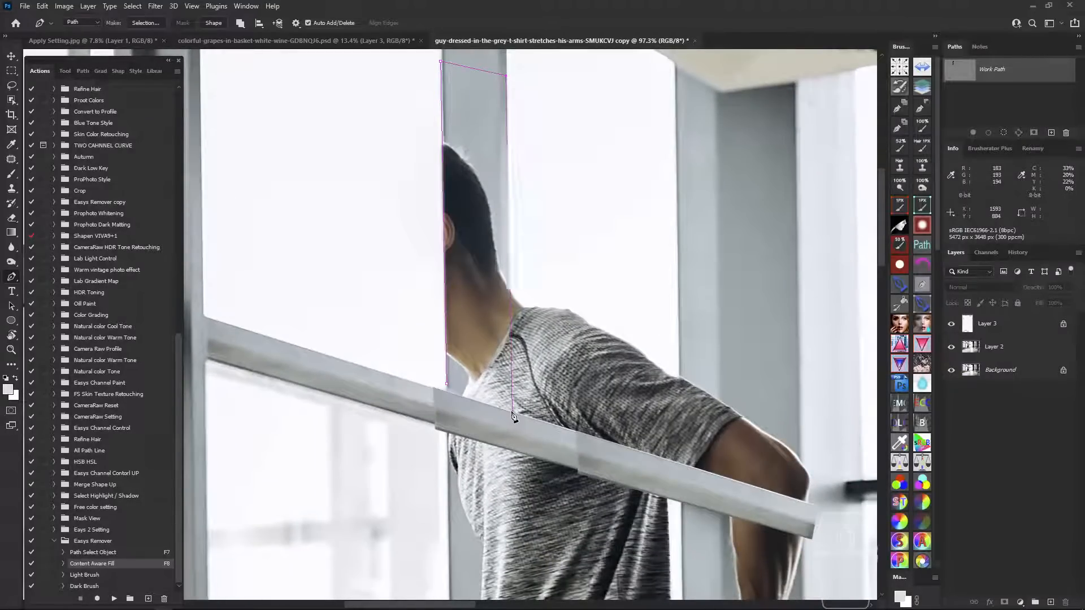
scroll(462, 402, up, 2)
scroll(461, 407, up, 1)
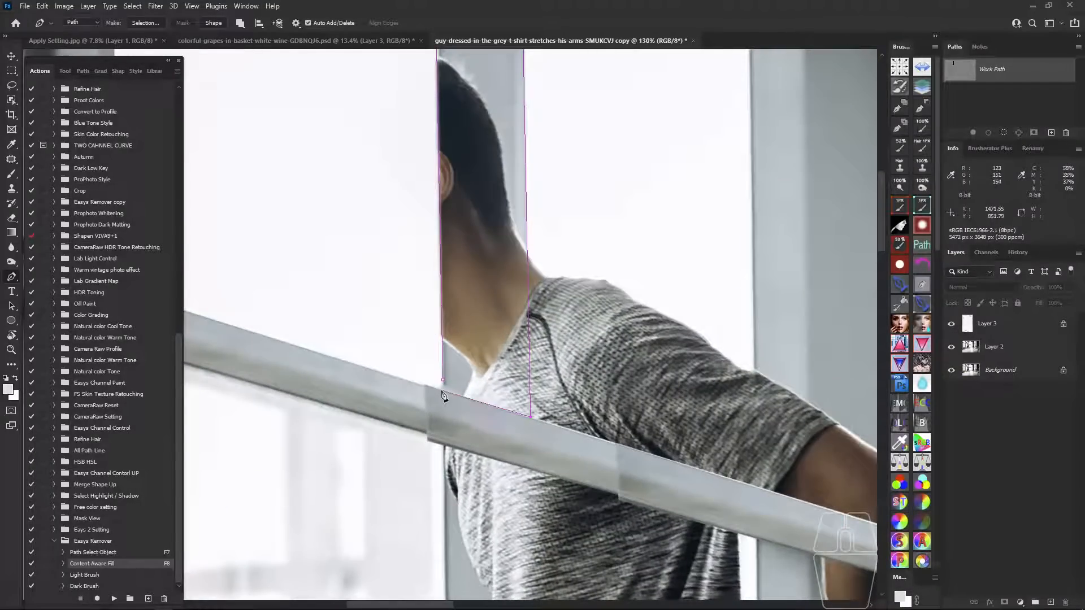
click(442, 379)
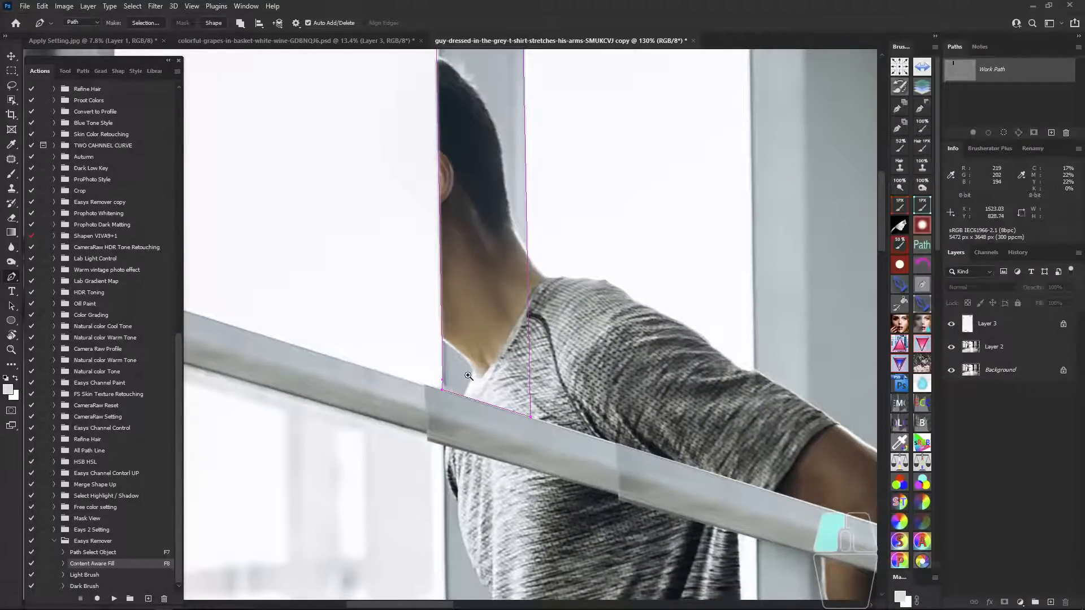
scroll(443, 380, down, 3)
drag(492, 359, 471, 340)
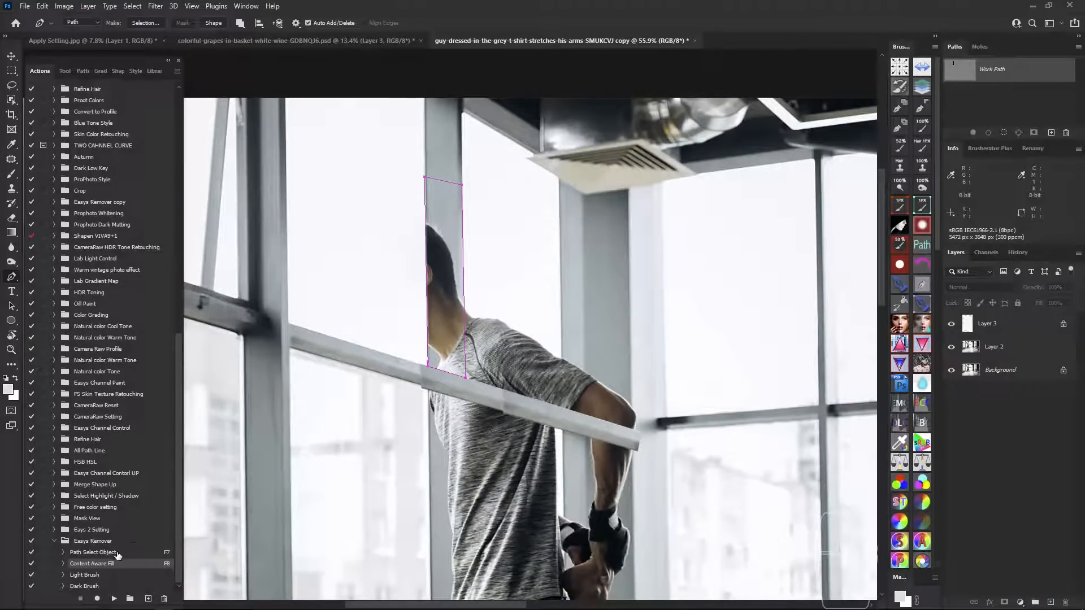
Isolate the outlined post section with the Path Select Object action and remove the head with a looped path and the Content Aware Fill action.
click(117, 552)
click(114, 598)
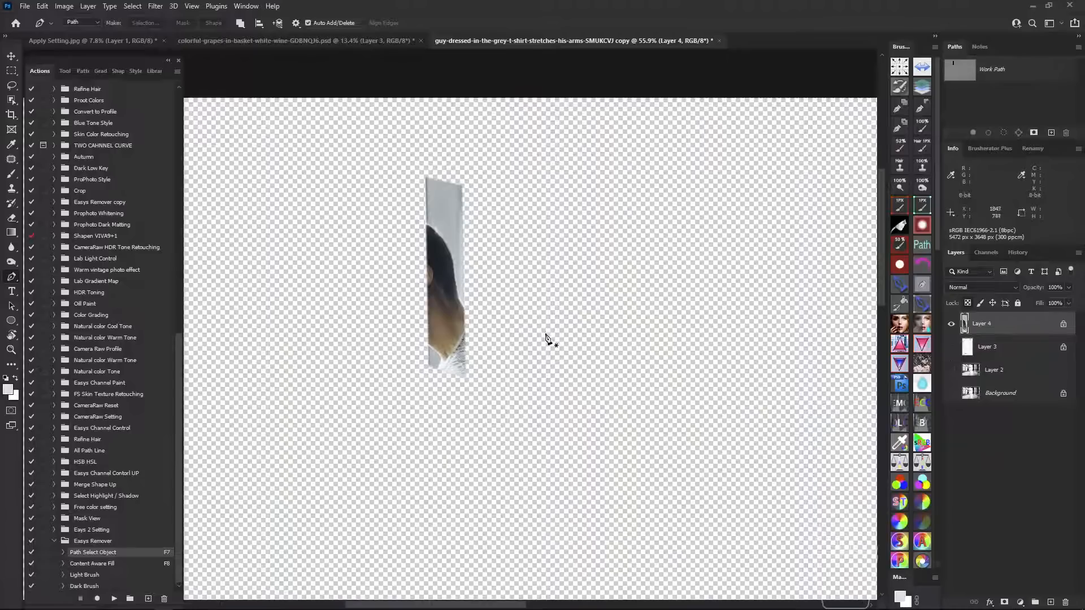
click(412, 216)
drag(465, 237, 468, 248)
mouse_move(479, 354)
mouse_down()
mouse_move(478, 369)
mouse_move(437, 389)
mouse_up()
click(431, 372)
click(432, 355)
drag(419, 344, 414, 335)
click(413, 267)
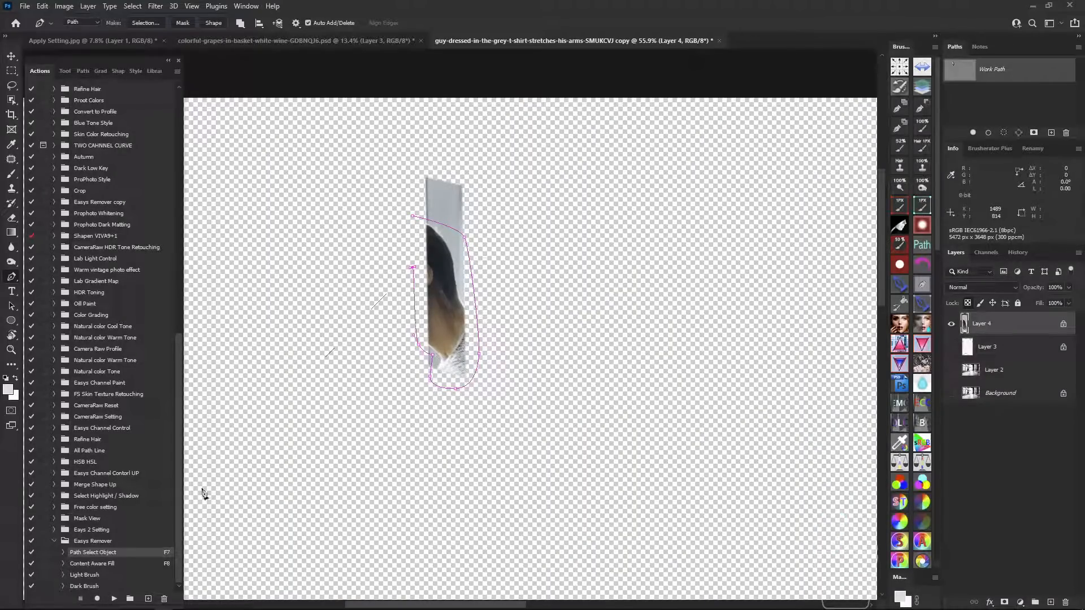
click(133, 563)
click(115, 598)
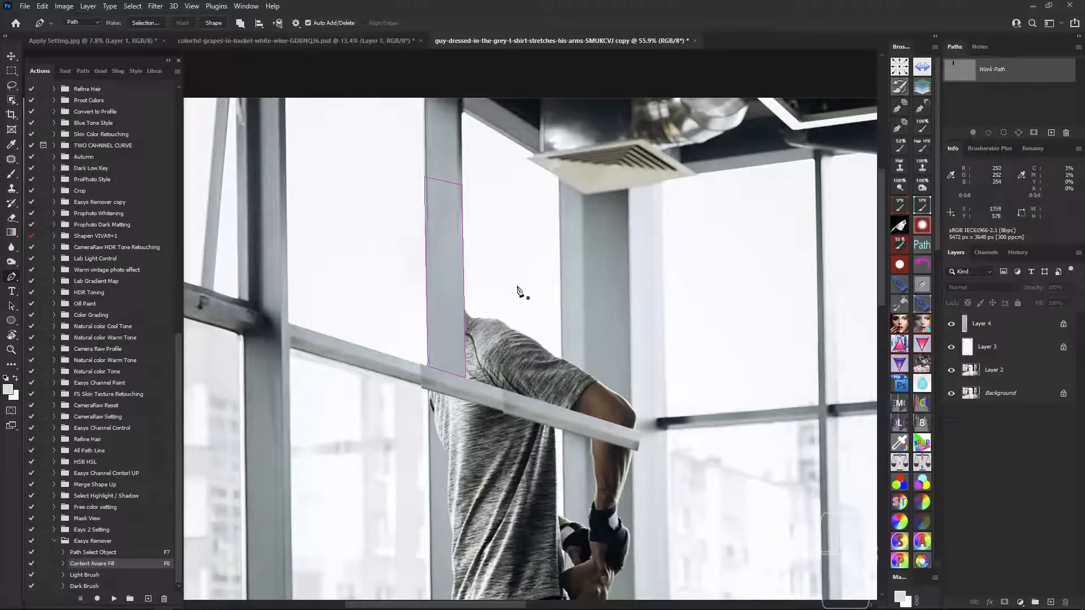
Reduce the path to the post's shoulder-side edge and extend it along the crossbar and the next post into a closed outline of the window pane.
drag(507, 338, 482, 337)
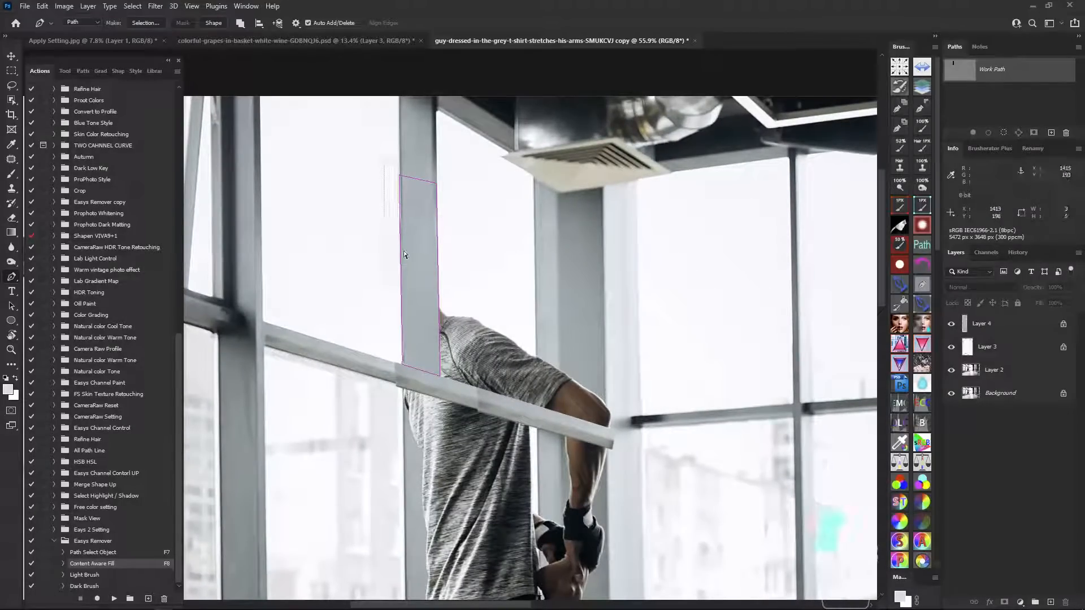
drag(412, 318, 415, 332)
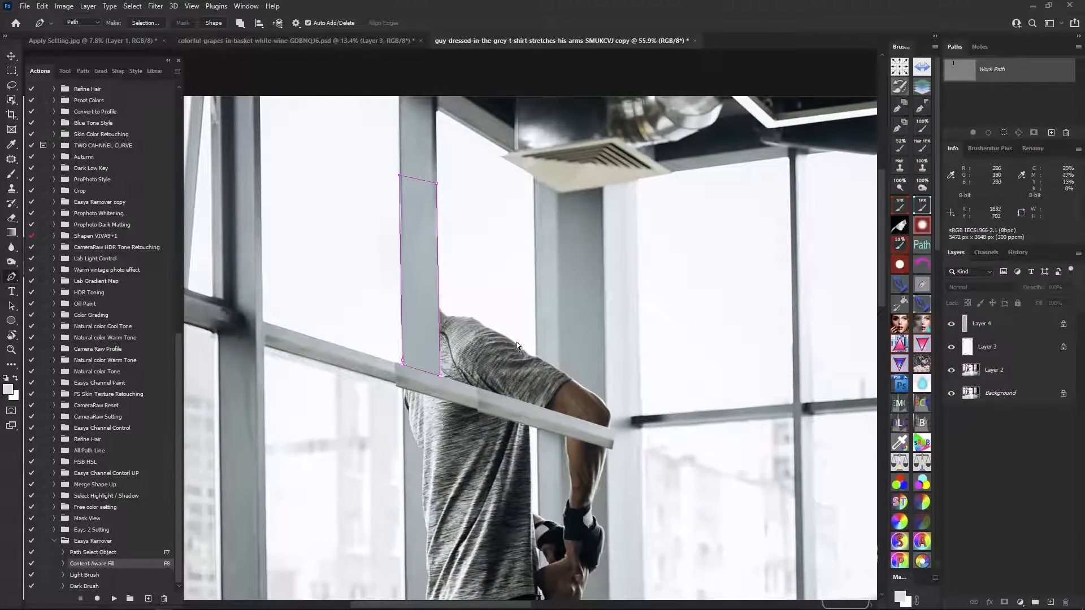
key(Delete)
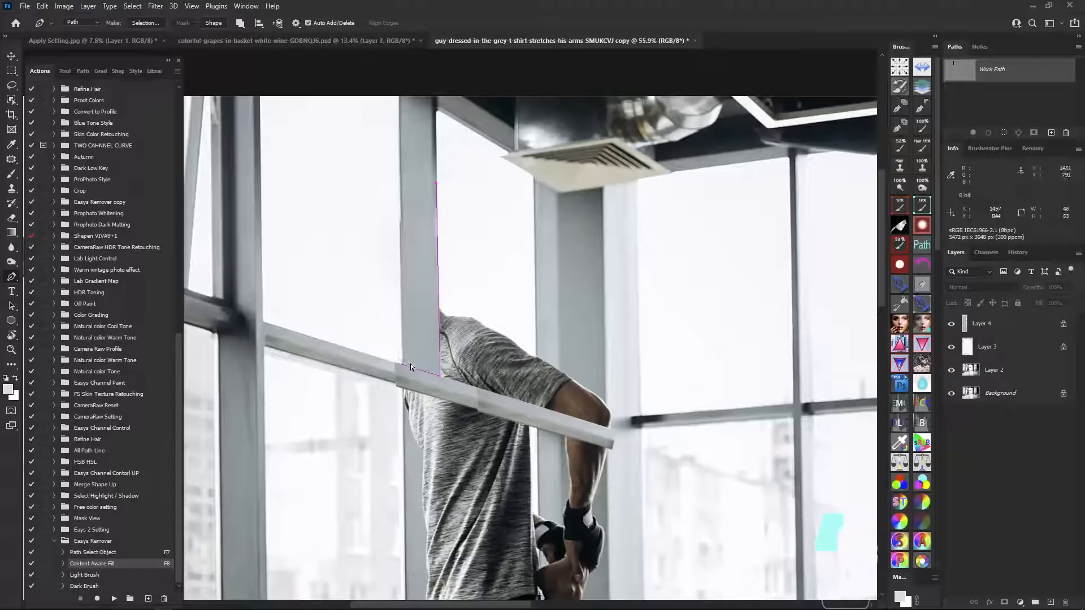
drag(410, 363, 388, 363)
key(ctrl+z)
mouse_move(367, 325)
mouse_down()
mouse_move(385, 384)
mouse_move(376, 351)
mouse_move(428, 389)
mouse_move(515, 392)
mouse_up()
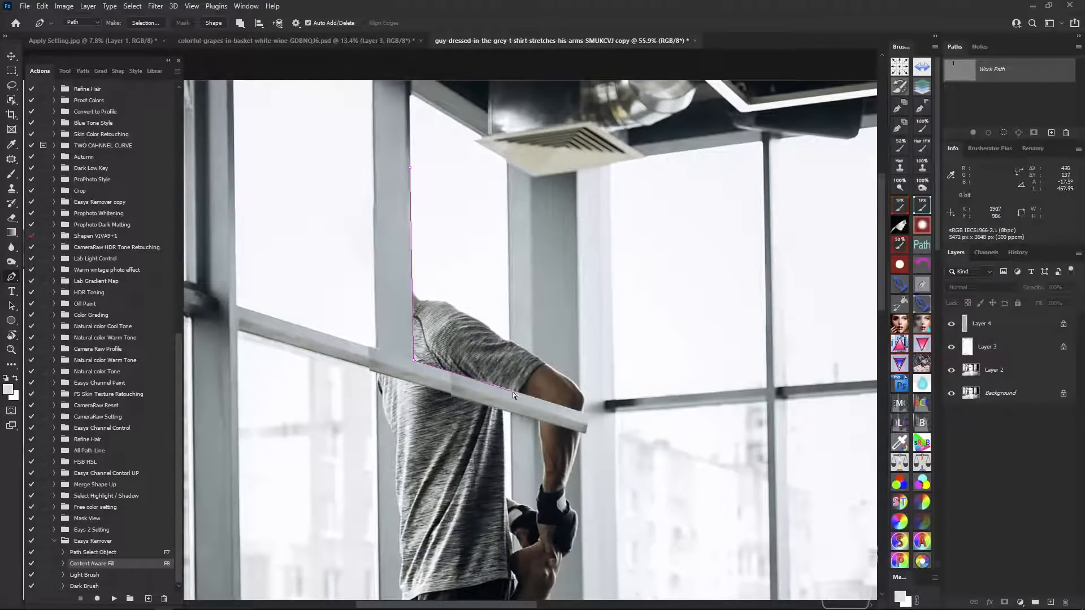
scroll(513, 392, up, 5)
drag(513, 373, 512, 376)
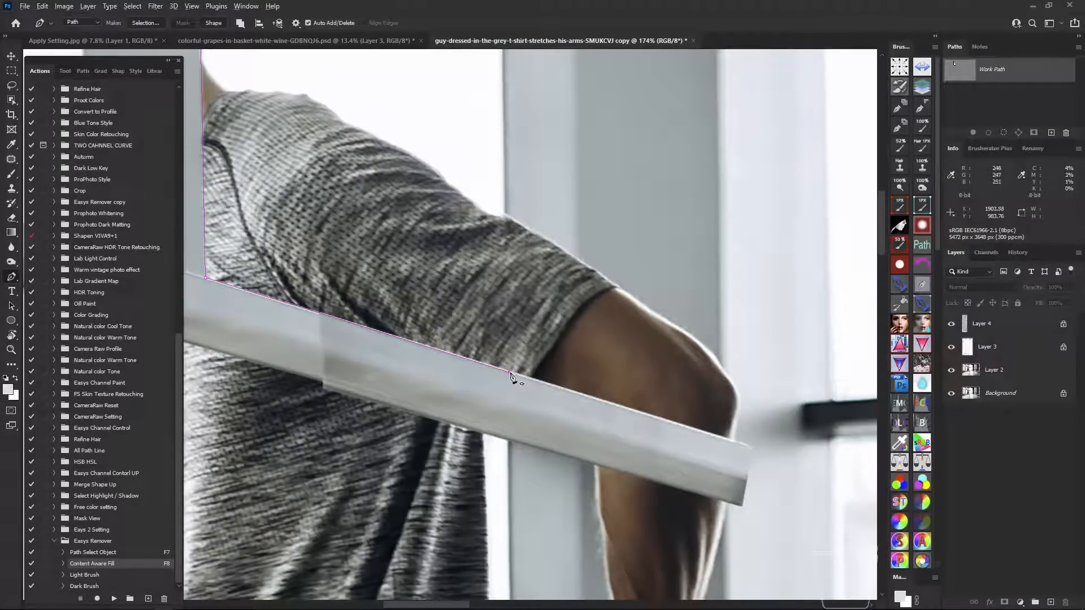
scroll(511, 361, down, 5)
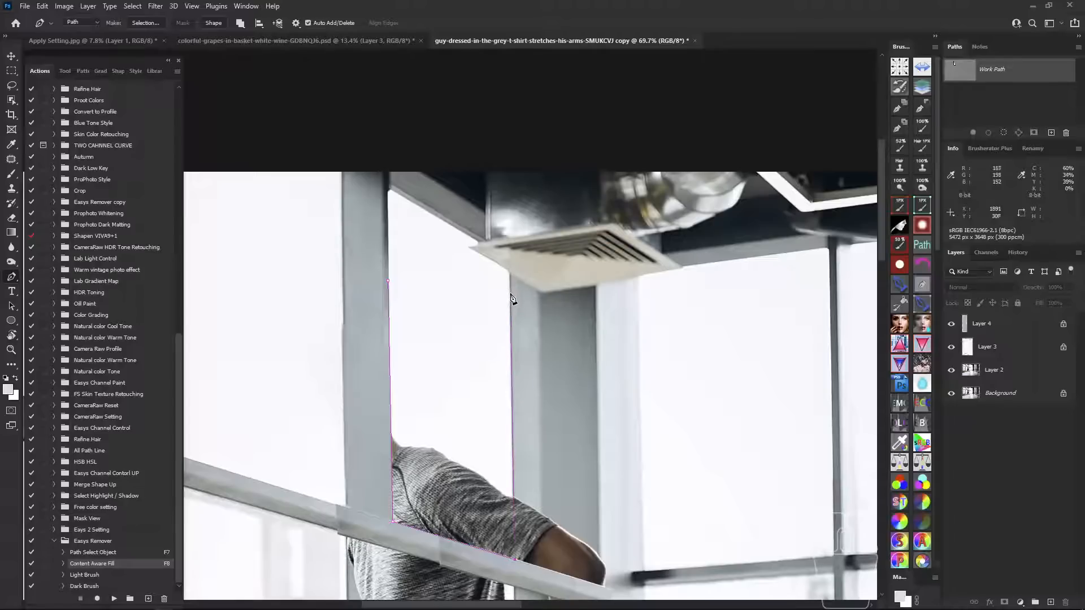
scroll(512, 297, up, 2)
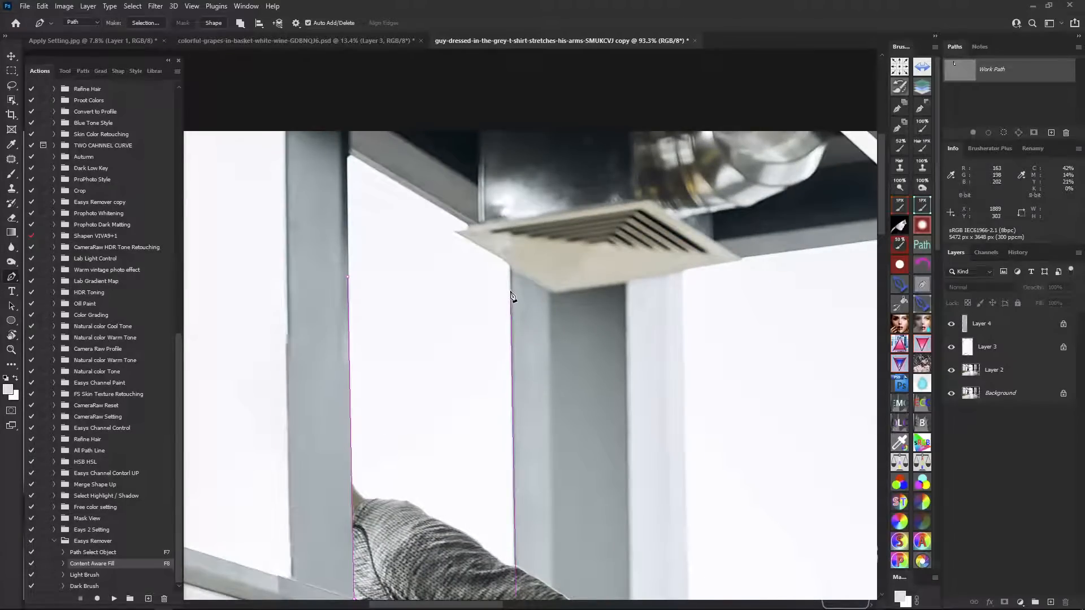
scroll(350, 282, down, 4)
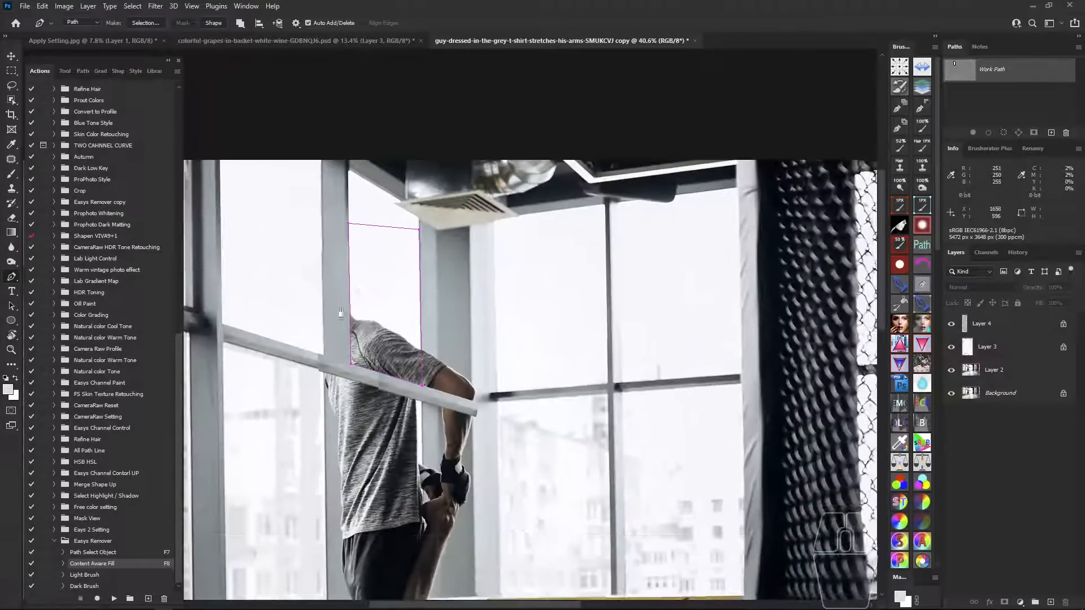
Isolate the outlined window pane with the Path Select Object action and remove the shoulder with a closed path and the Content Aware Fill action.
click(111, 553)
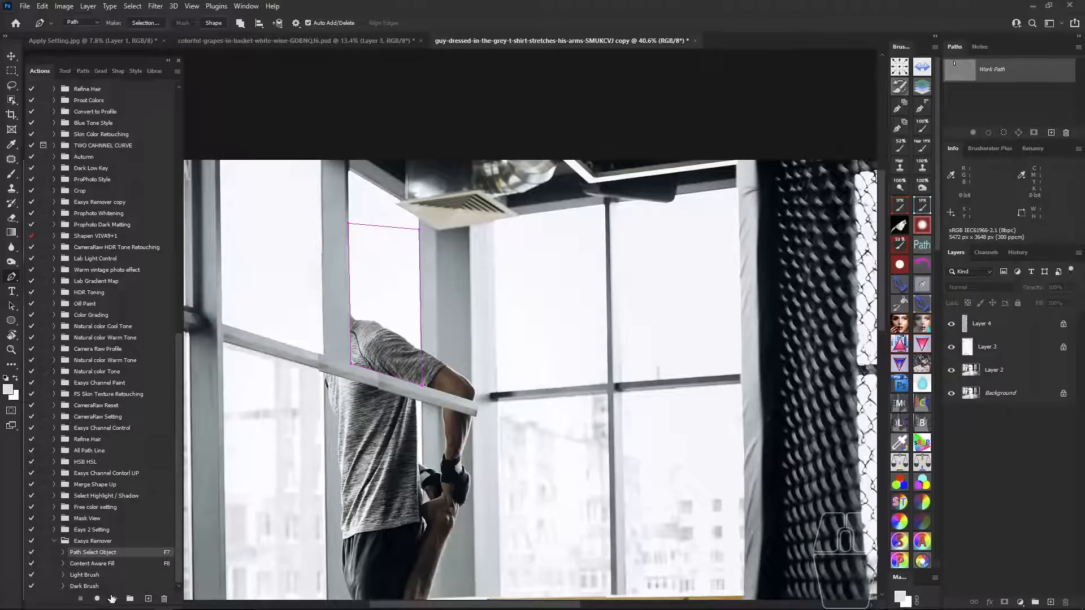
click(114, 599)
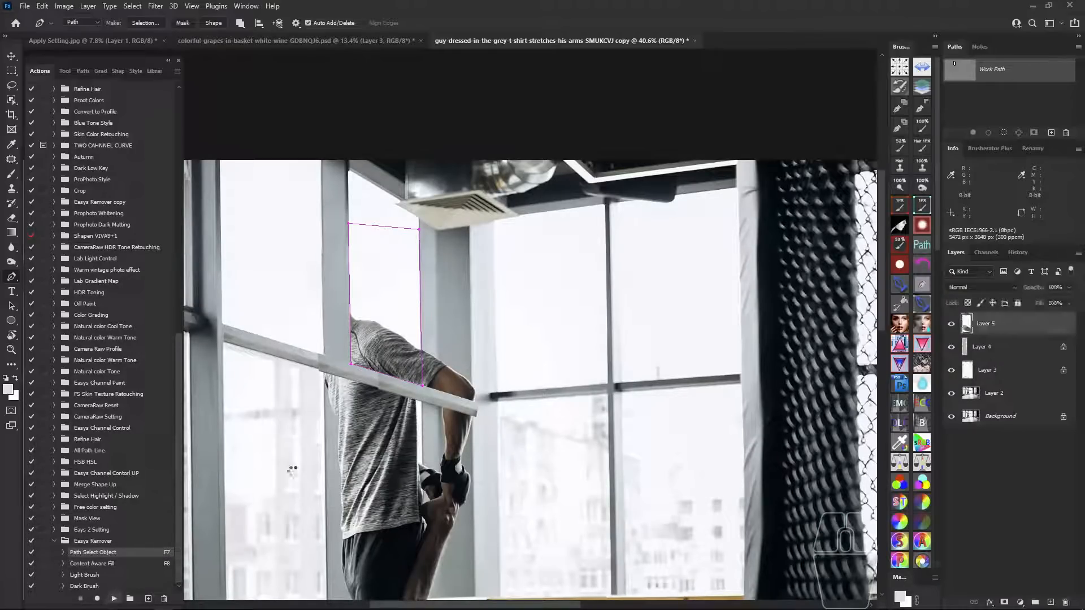
click(433, 336)
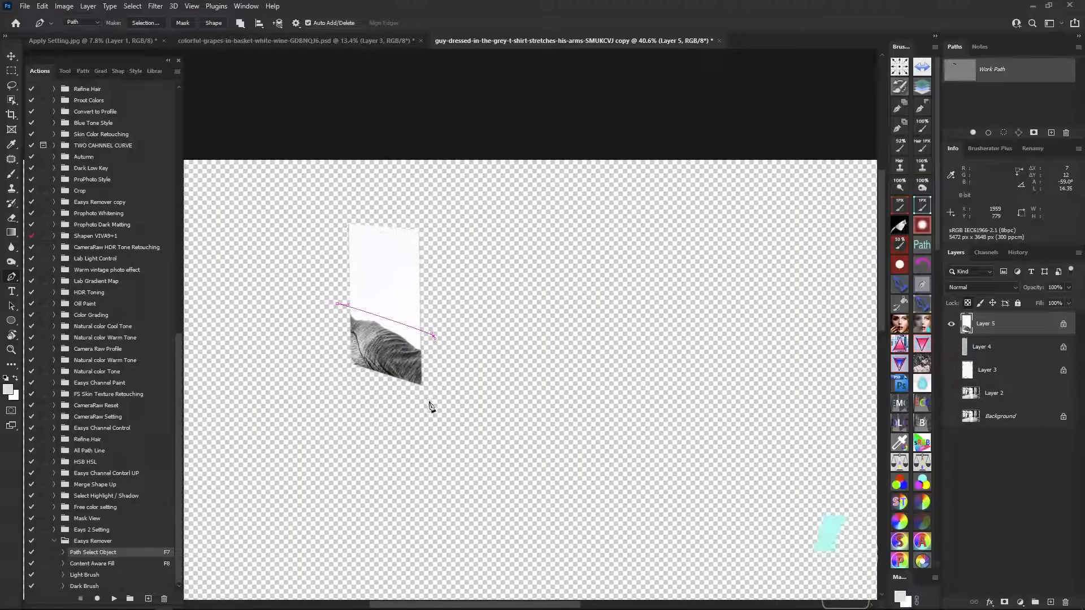
click(431, 401)
click(328, 379)
click(337, 304)
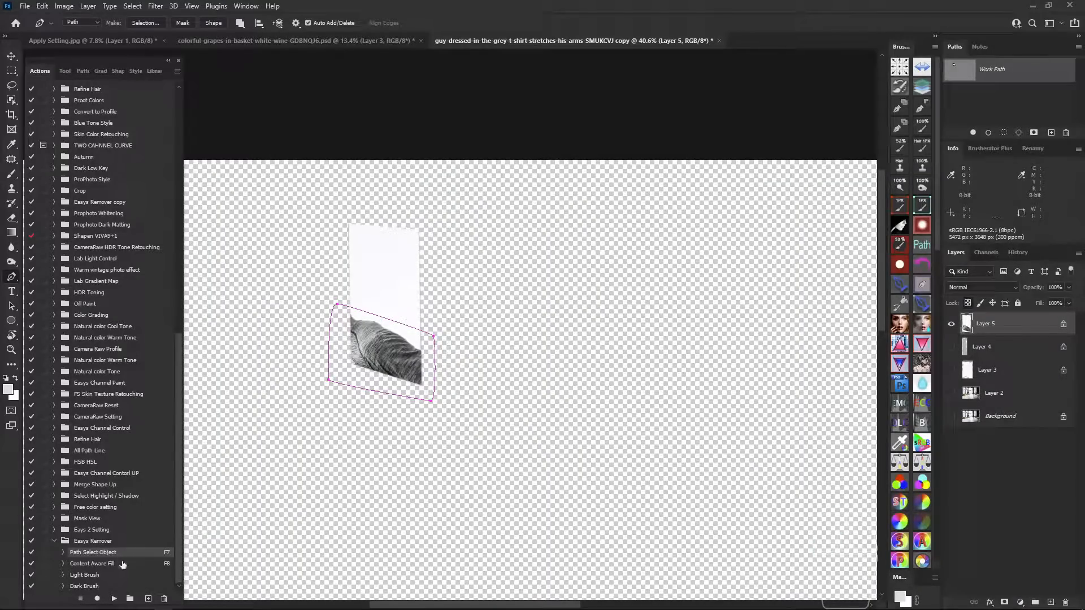
click(123, 564)
click(115, 599)
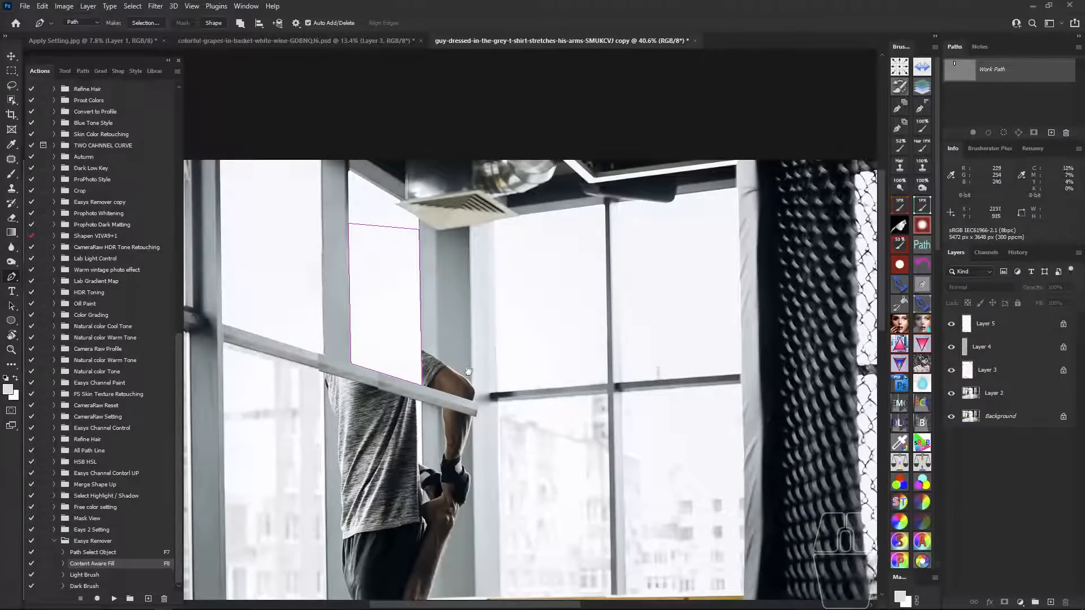
Reduce the pane path to its edge along the second post and extend it into a closed outline of the post's narrow light face.
scroll(505, 359, up, 3)
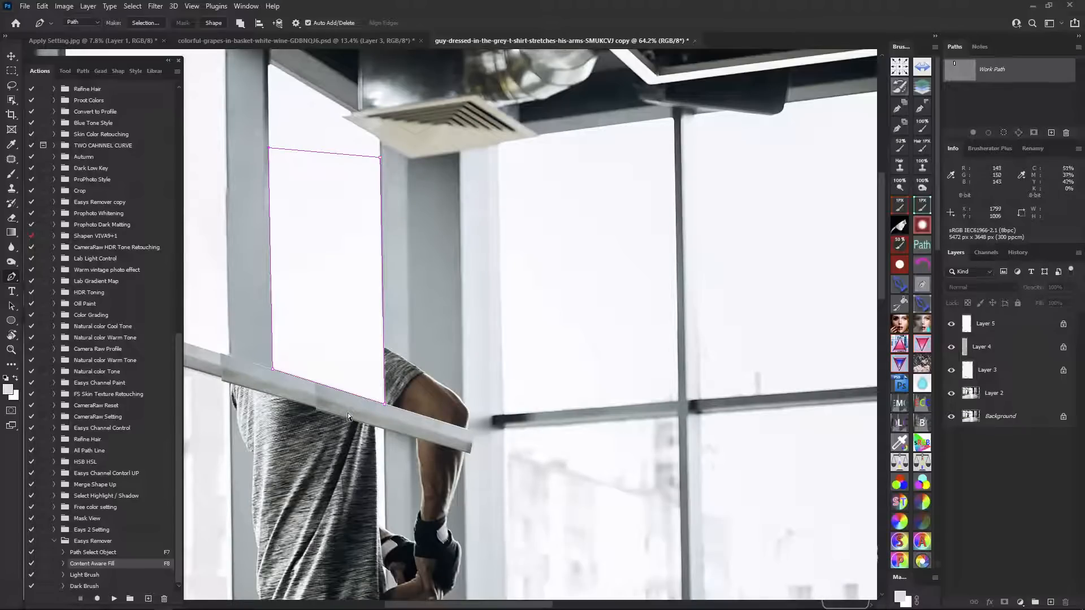
key(Delete)
mouse_move(272, 370)
mouse_down()
mouse_move(317, 399)
mouse_move(279, 372)
mouse_up()
key(ctrl+z)
drag(250, 337, 290, 426)
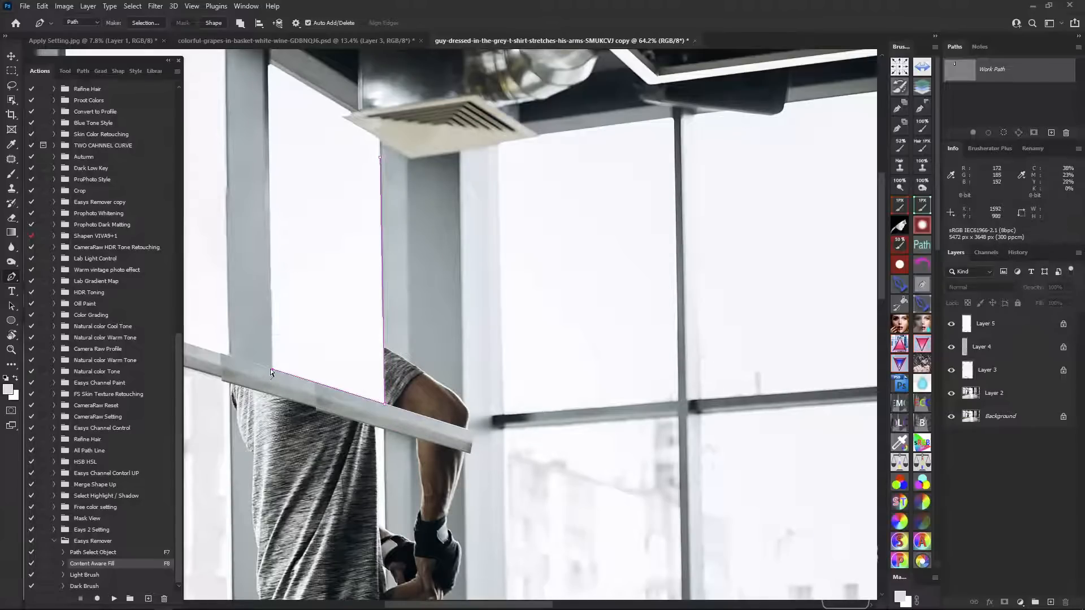
drag(273, 370, 284, 412)
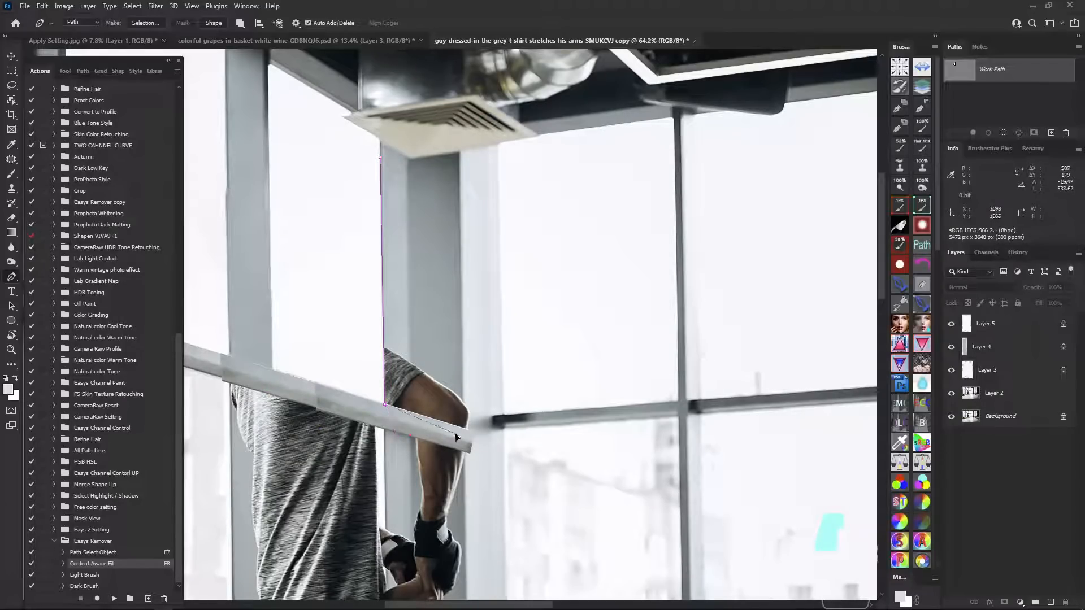
drag(455, 437, 409, 425)
scroll(413, 417, up, 5)
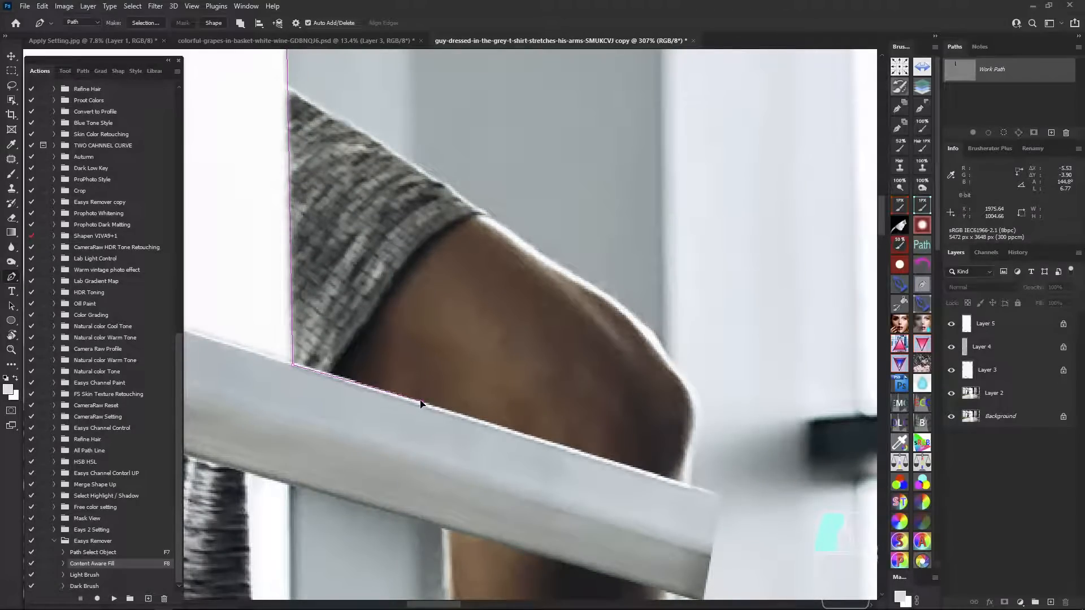
scroll(419, 405, down, 5)
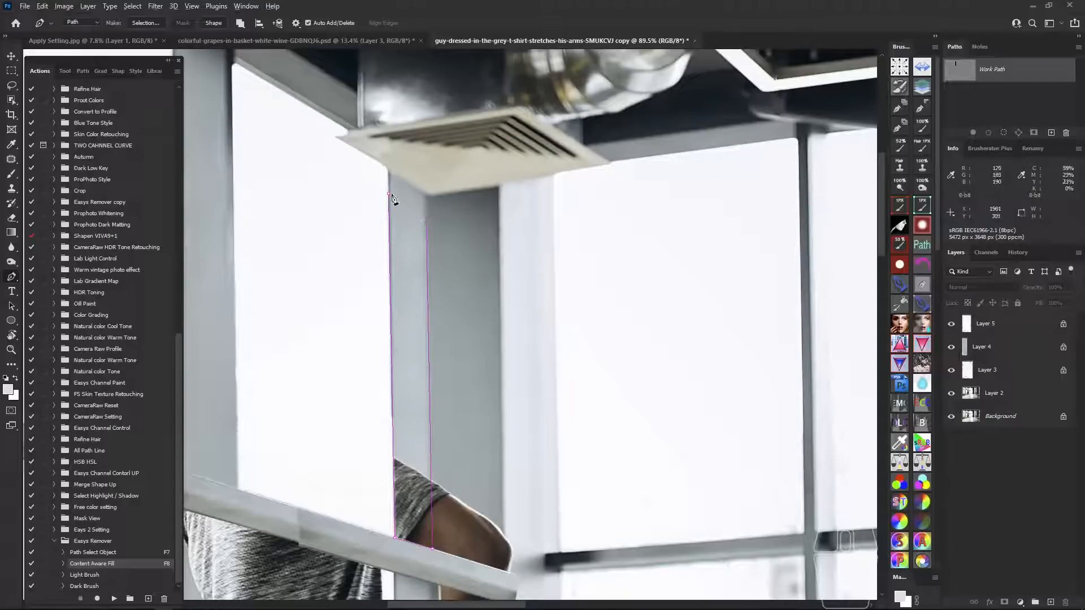
click(388, 195)
scroll(426, 255, down, 3)
drag(435, 330, 441, 279)
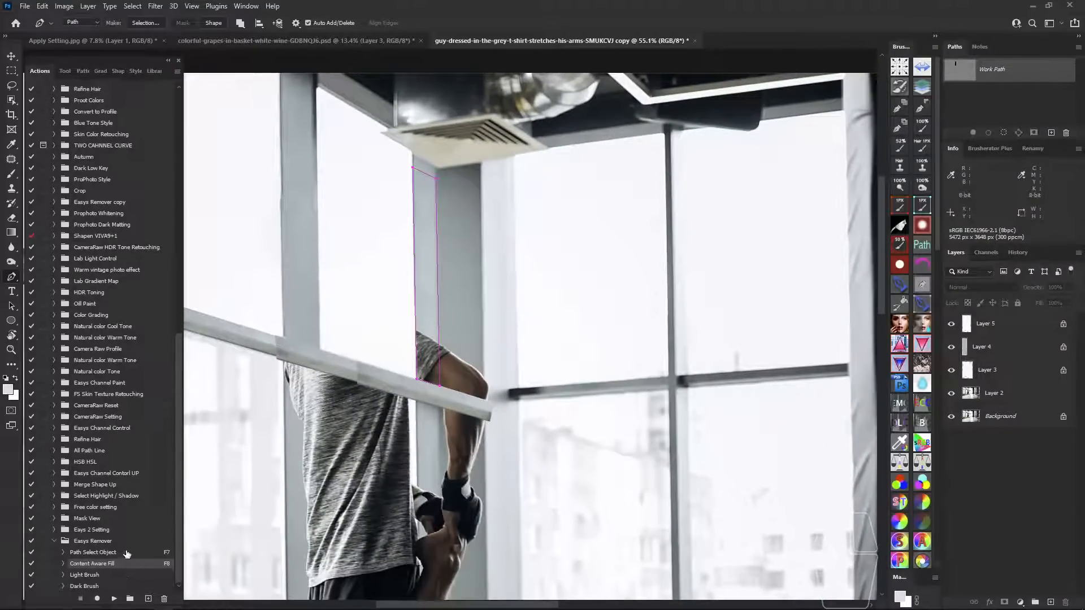
Isolate the narrow post face with the Path Select Object action and remove the sleeve with a looped path and the Content Aware Fill action.
scroll(458, 308, up, 3)
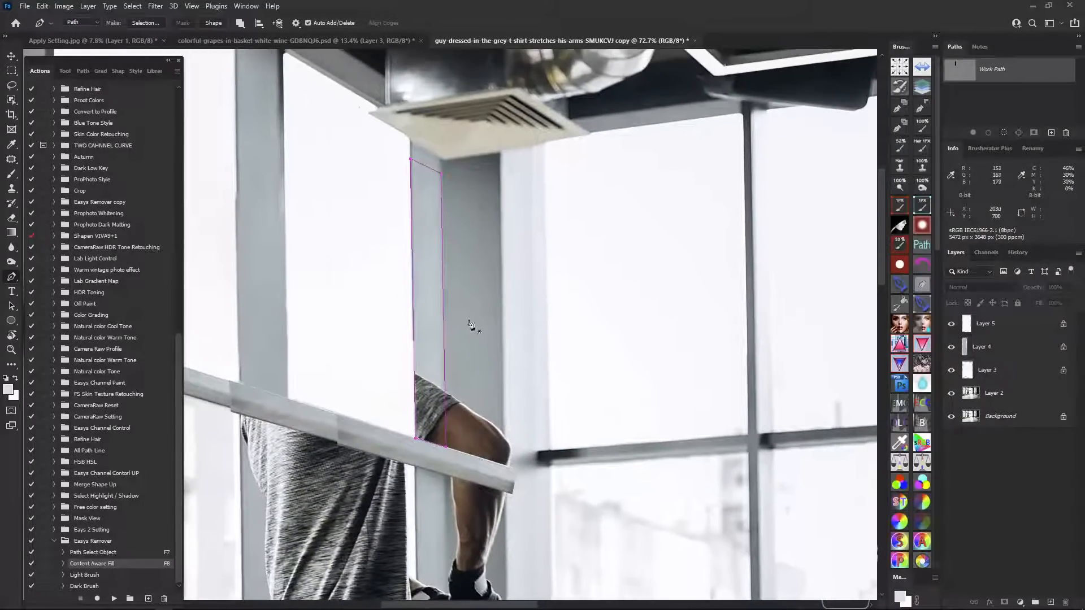
key(F7)
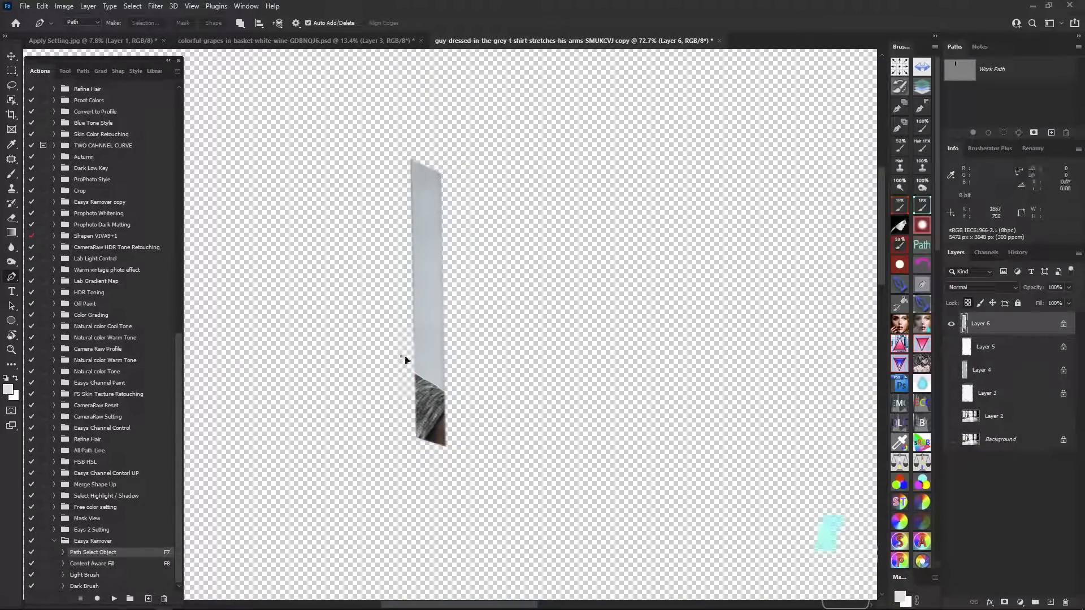
drag(464, 406, 464, 409)
drag(458, 454, 447, 456)
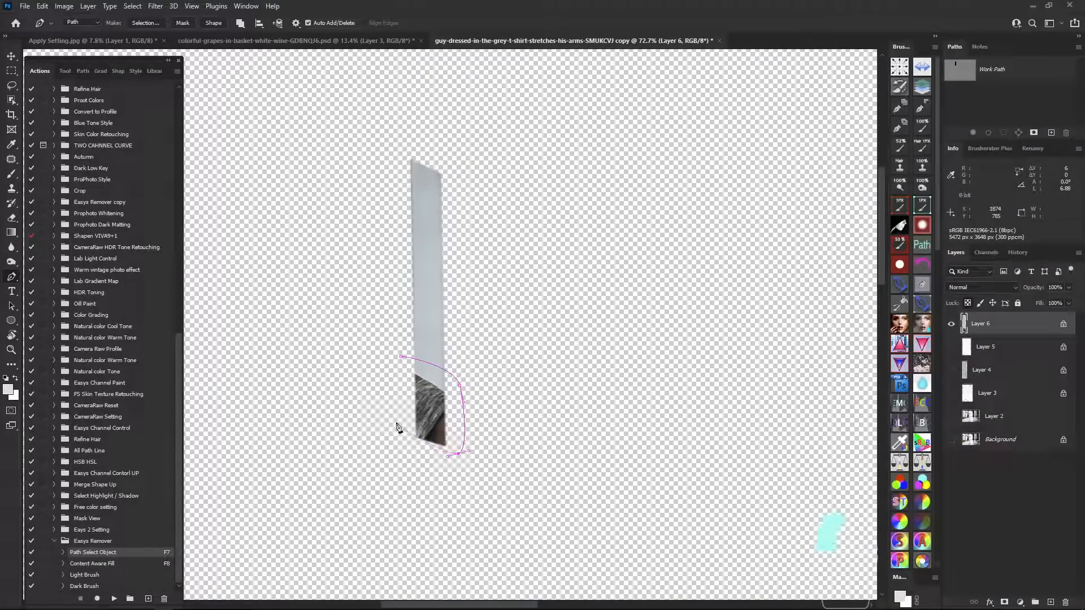
drag(396, 424, 395, 419)
click(401, 359)
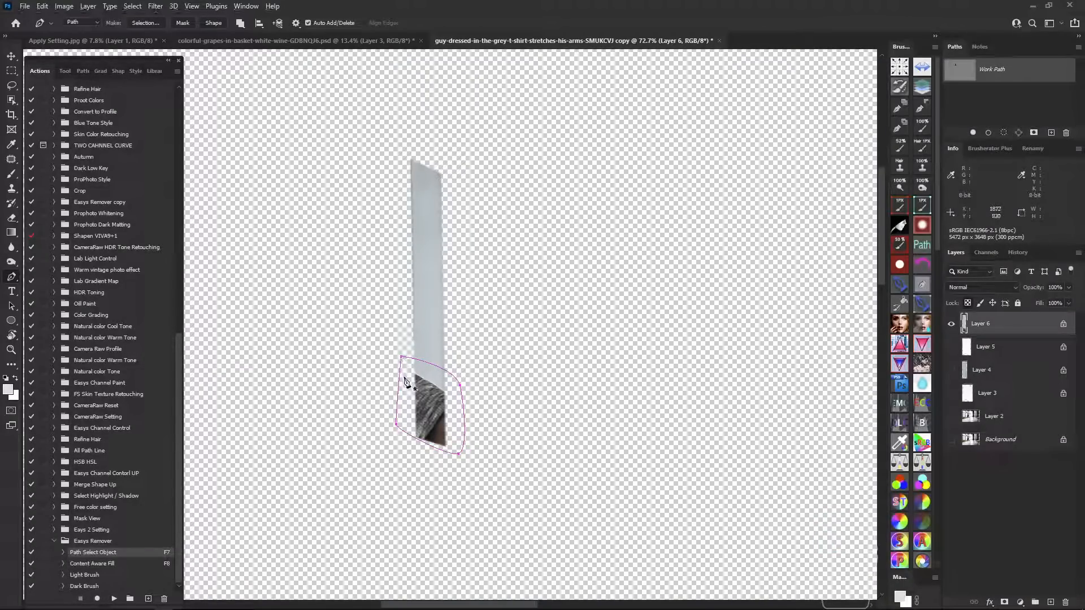
key(F8)
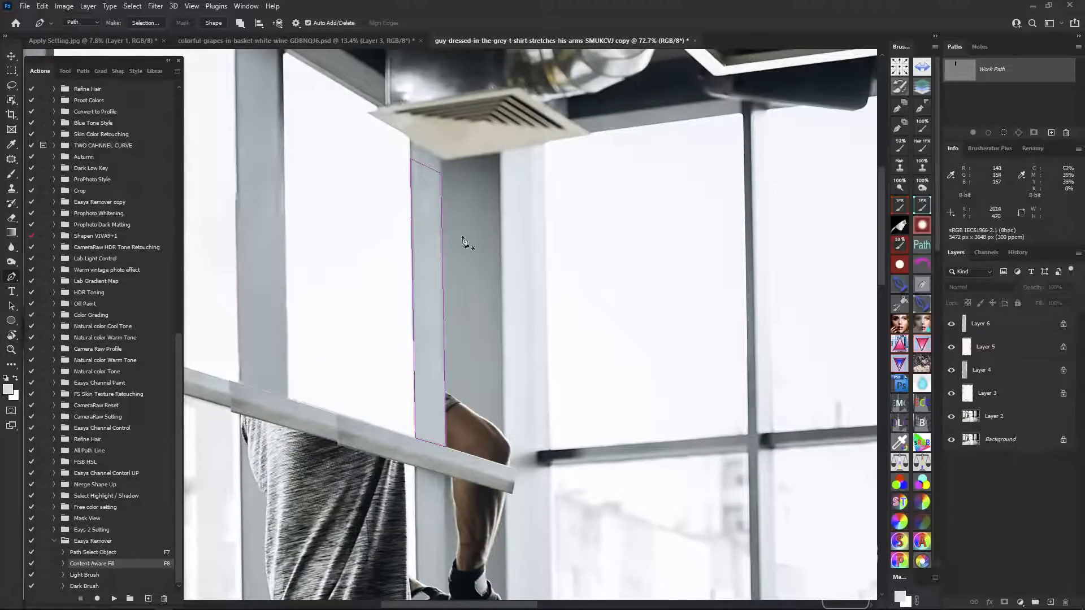
Try converting the narrow post outline into a new anti-aliased selection with a feather radius of 2 pixels.
drag(435, 158, 392, 300)
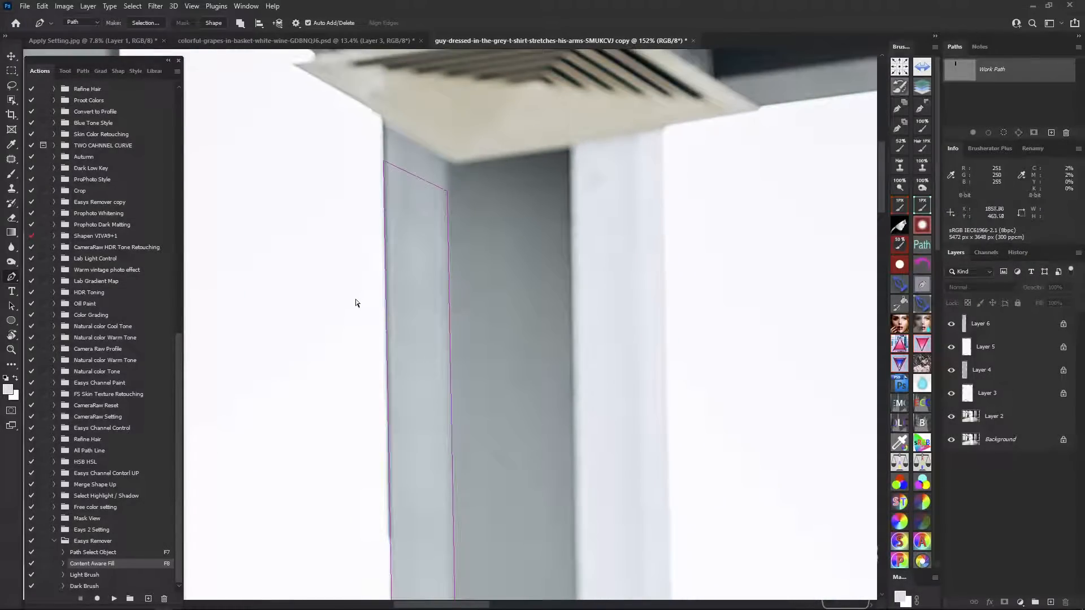
drag(512, 351, 495, 248)
mouse_move(512, 394)
mouse_down()
mouse_move(478, 299)
mouse_move(517, 397)
mouse_up()
drag(432, 443, 491, 332)
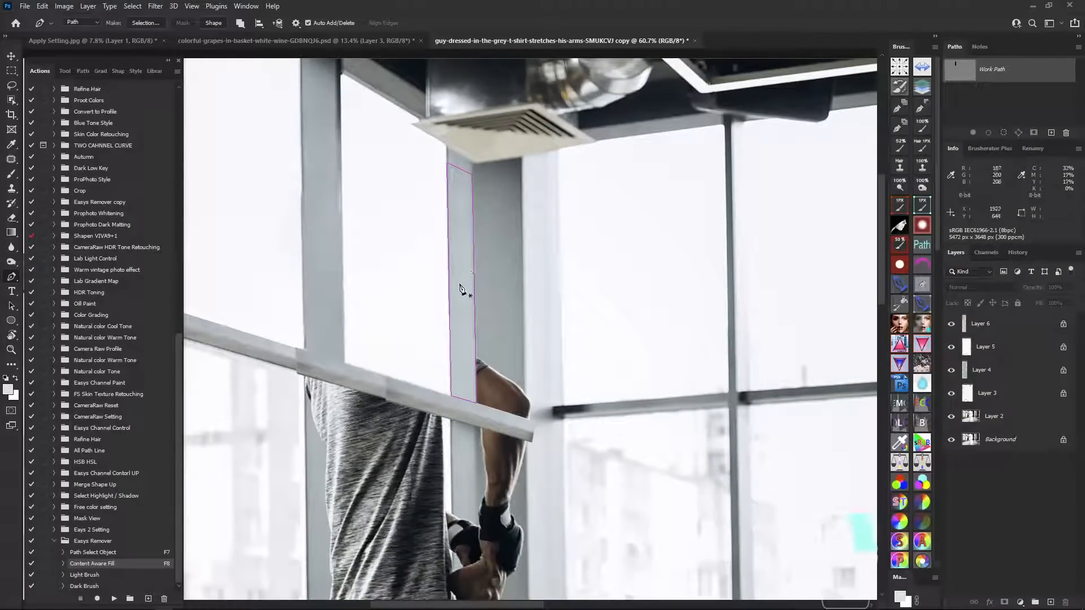
right_click(461, 284)
click(516, 334)
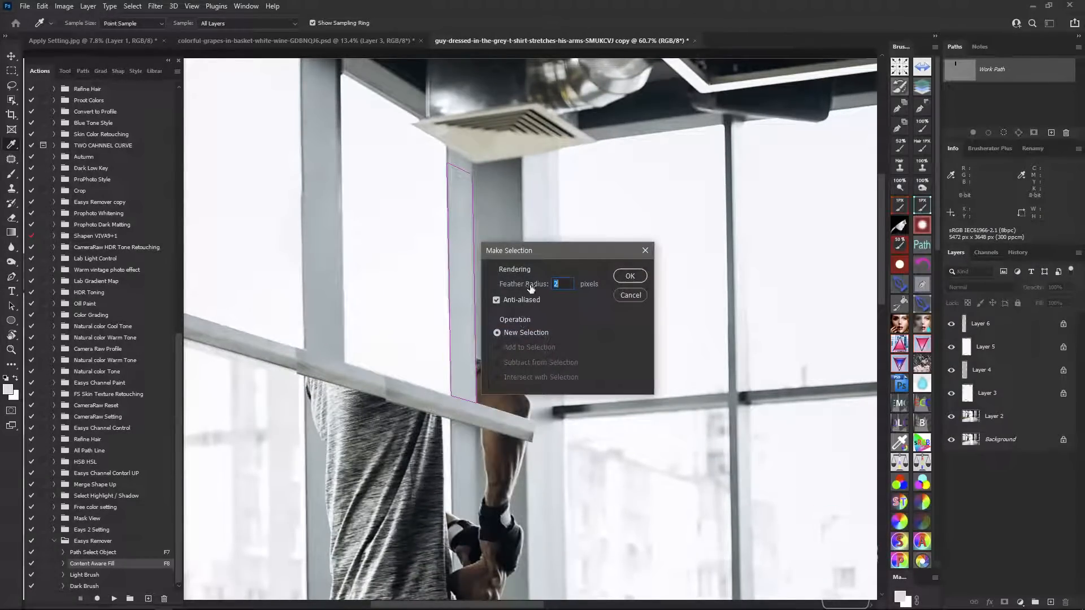
drag(531, 288, 527, 288)
click(626, 278)
drag(525, 252, 494, 264)
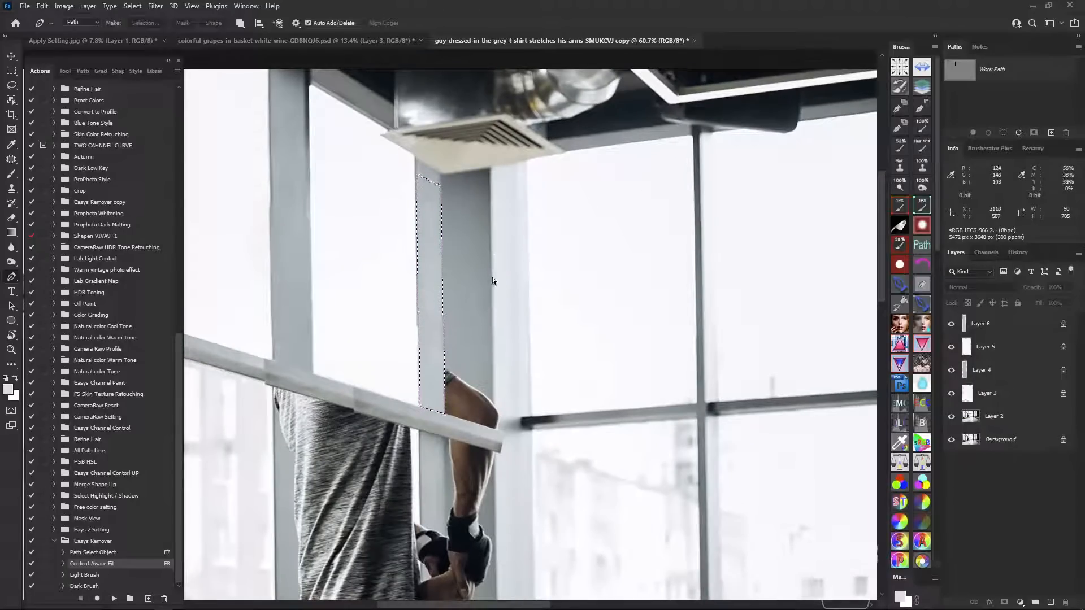
key(ctrl+z)
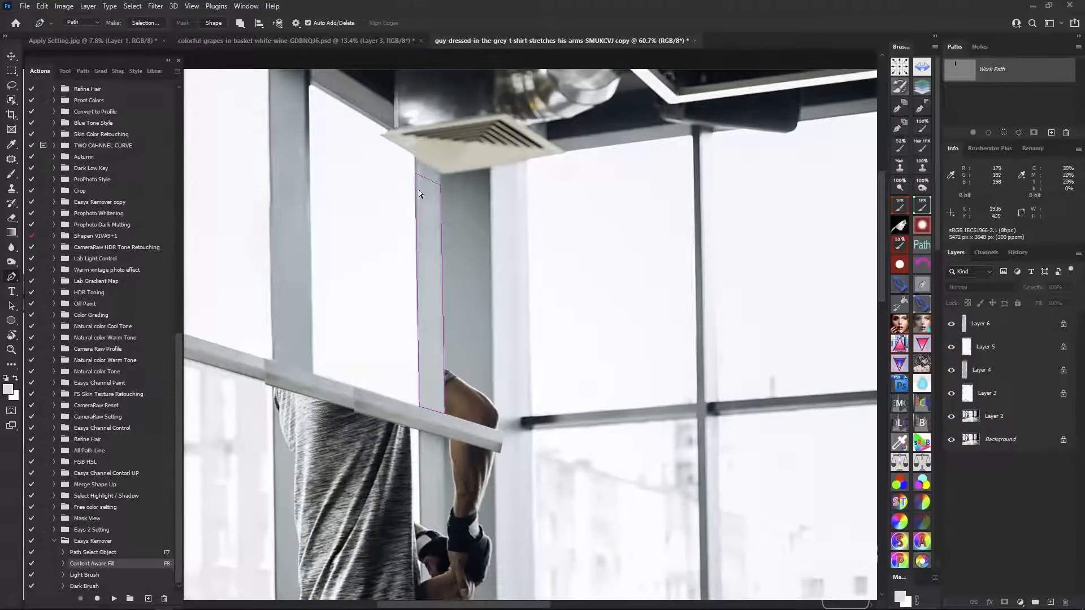
Reduce the narrow post face path to the single edge it shares with the post's darker grey face.
drag(427, 286, 428, 286)
key(Delete)
drag(492, 373, 447, 324)
scroll(395, 337, up, 5)
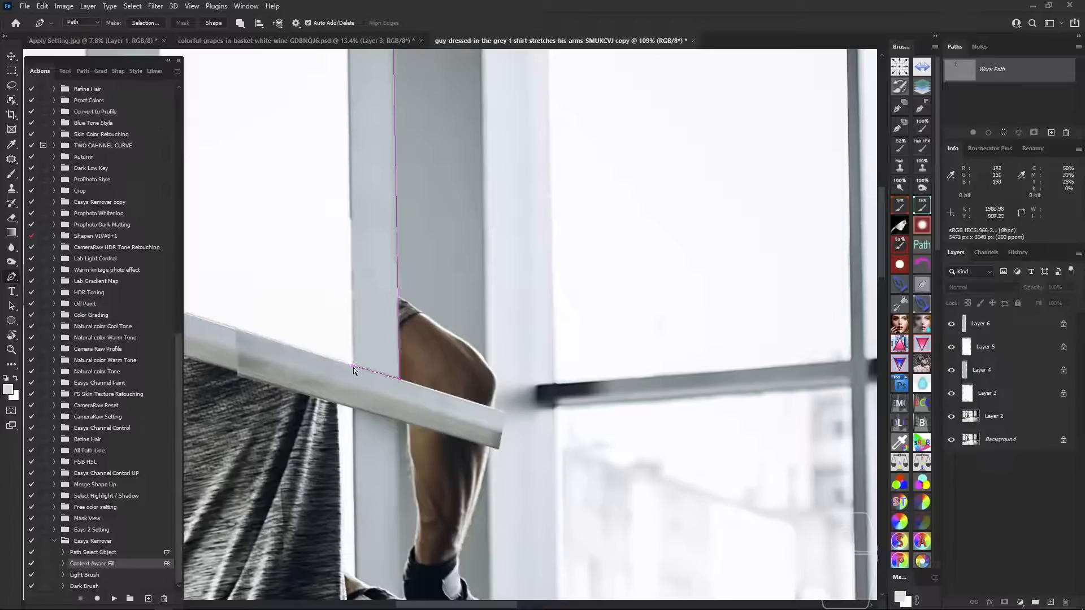
drag(354, 366, 350, 376)
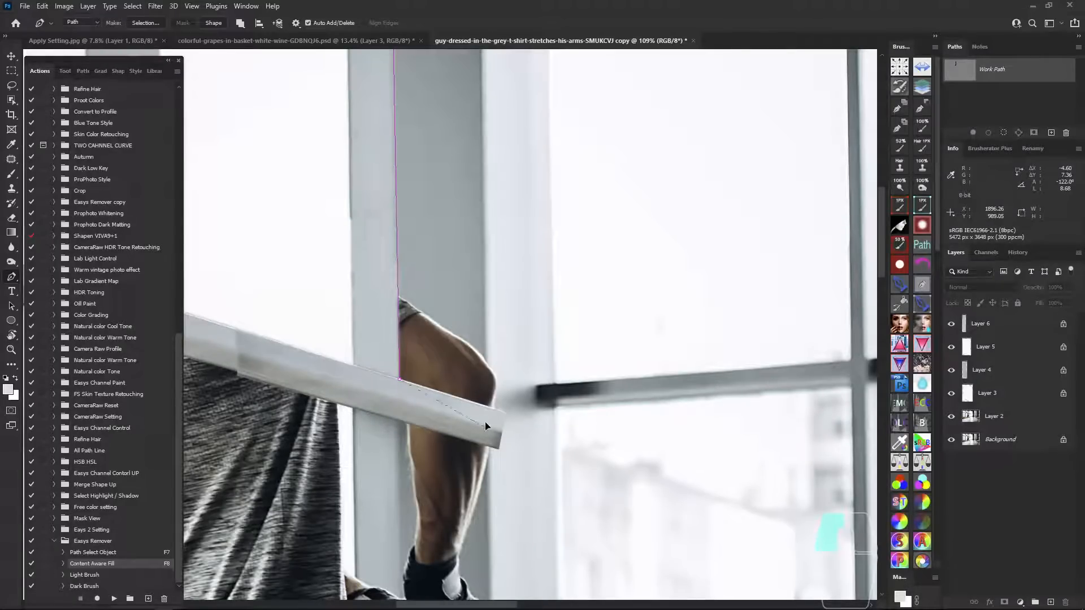
Extend the remaining edge path along the beam and up the far edge into a closed outline of the darker grey post face.
click(489, 407)
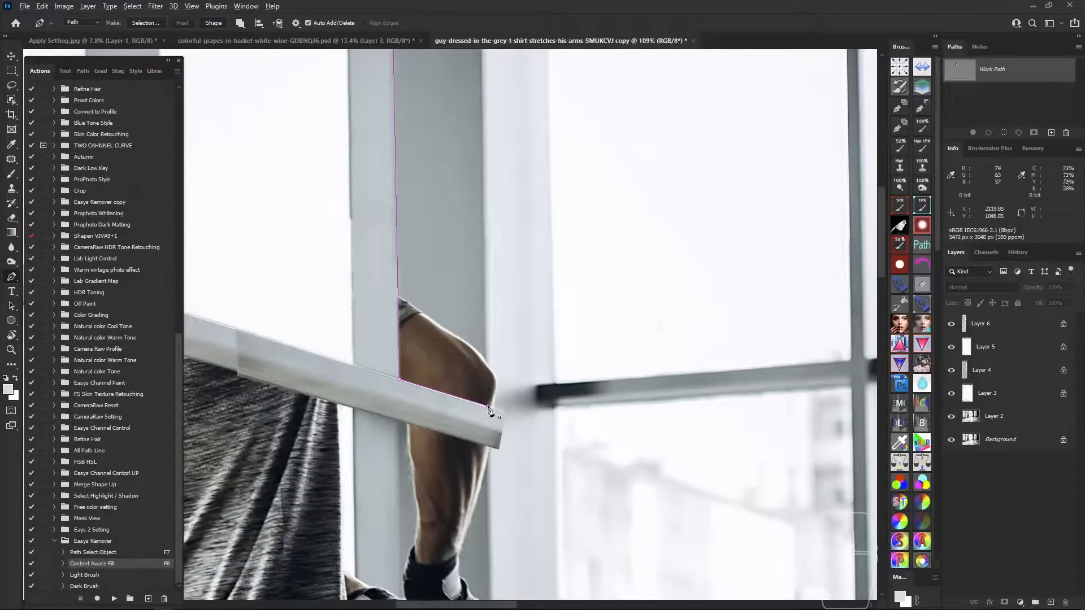
scroll(490, 391, down, 2)
drag(484, 195, 492, 405)
scroll(480, 282, up, 5)
drag(516, 307, 502, 301)
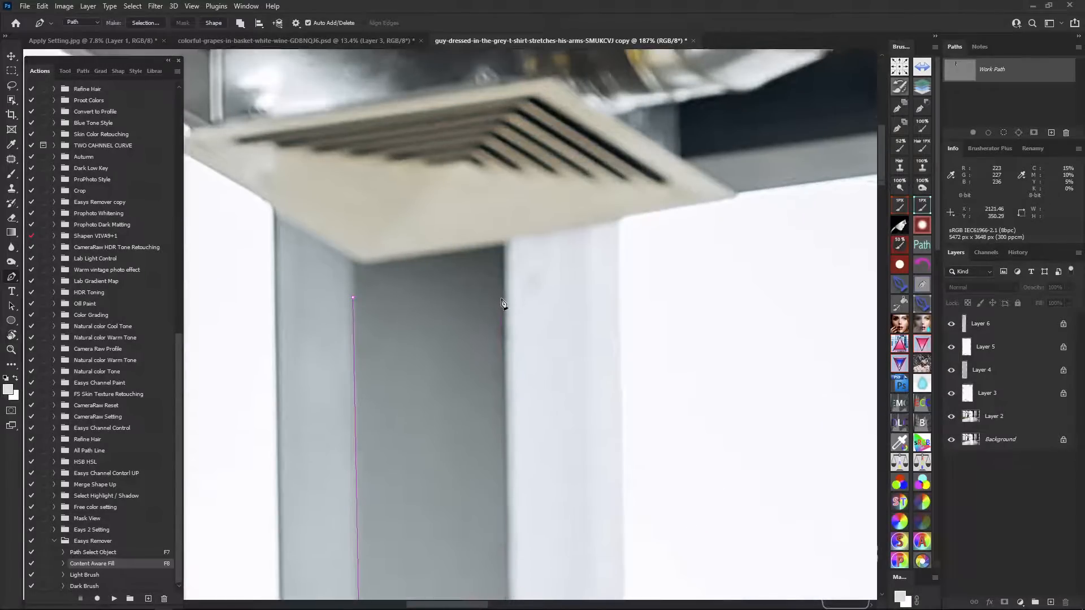
click(503, 302)
click(353, 297)
Isolate the darker grey post face with the Path Select Object action and remove the elbow with a looped path and the Content Aware Fill action.
drag(435, 315, 390, 404)
drag(418, 462, 404, 298)
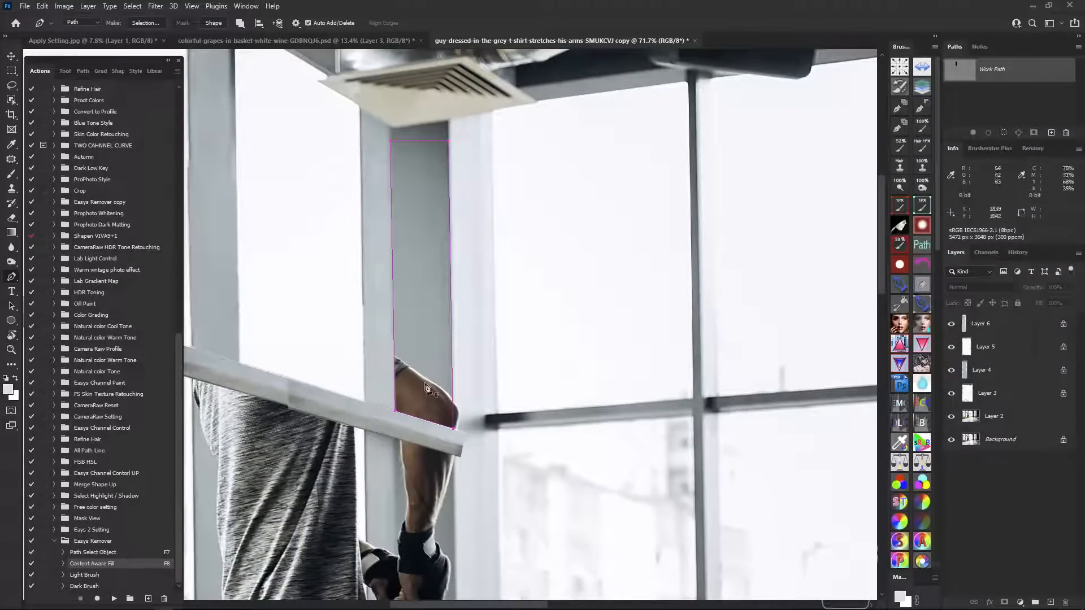
key(F7)
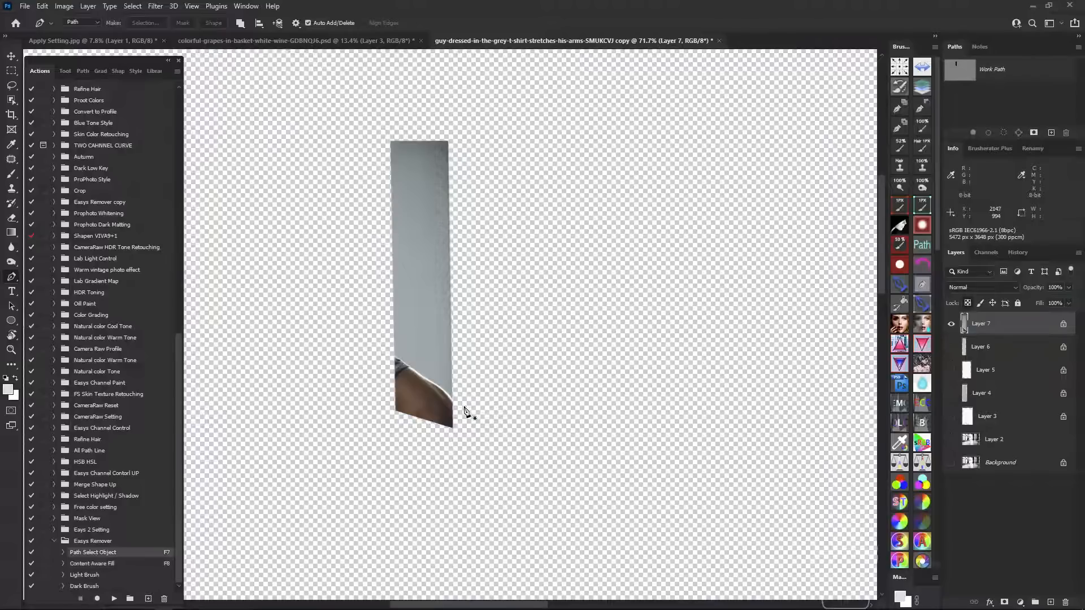
scroll(400, 364, up, 2)
drag(364, 312, 379, 316)
drag(486, 358, 493, 373)
drag(499, 440, 415, 463)
drag(361, 440, 355, 421)
drag(351, 346, 334, 357)
click(122, 563)
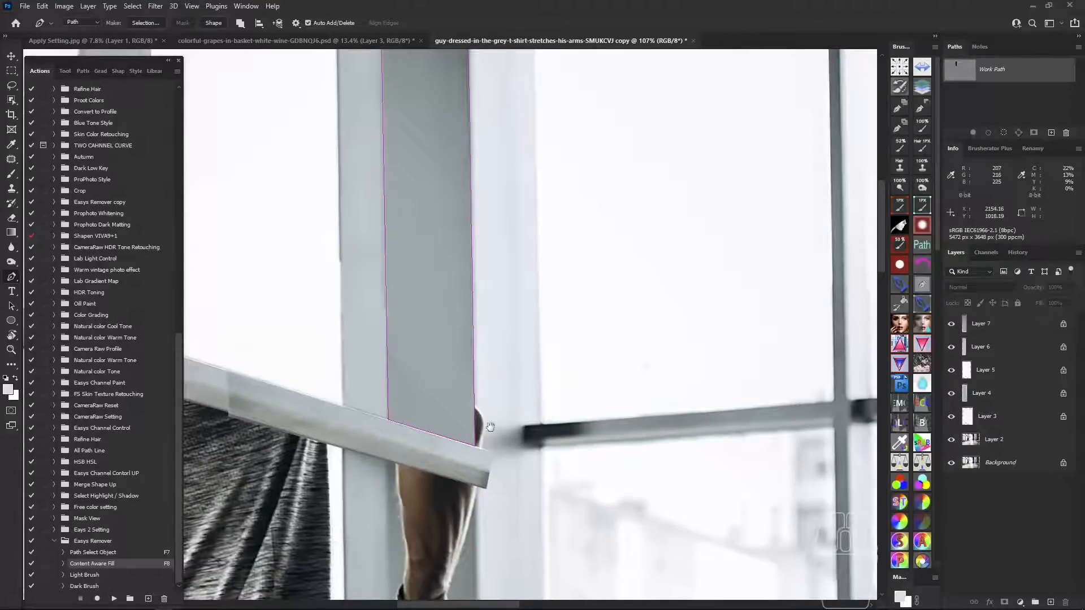
Reduce the grey face path to its outer edge and extend it into a closed outline of a thin strip on the adjoining light frame.
drag(490, 426, 473, 375)
drag(357, 111, 417, 456)
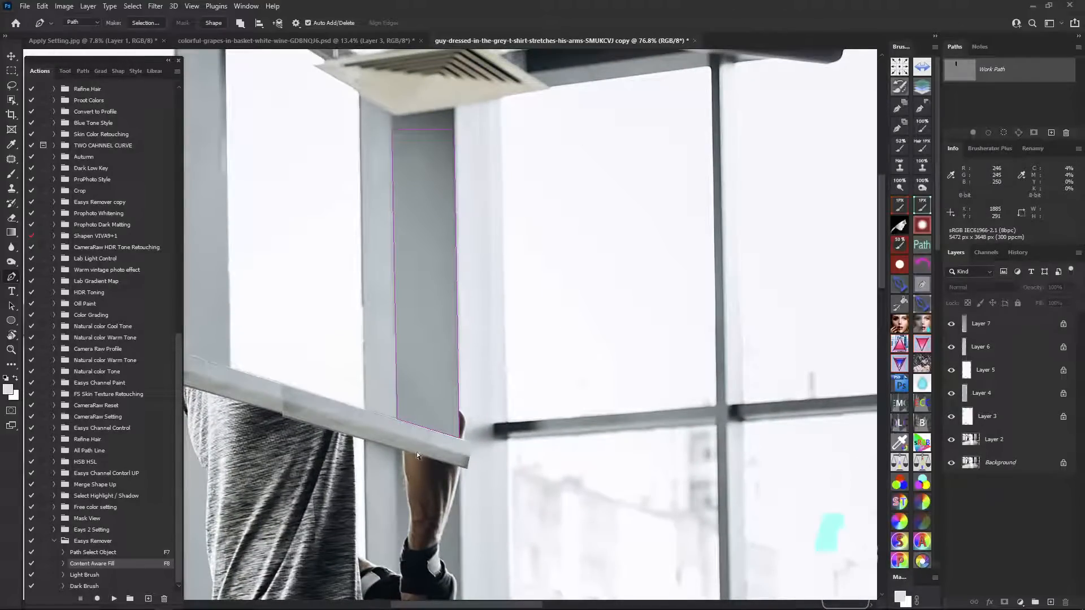
drag(367, 111, 399, 181)
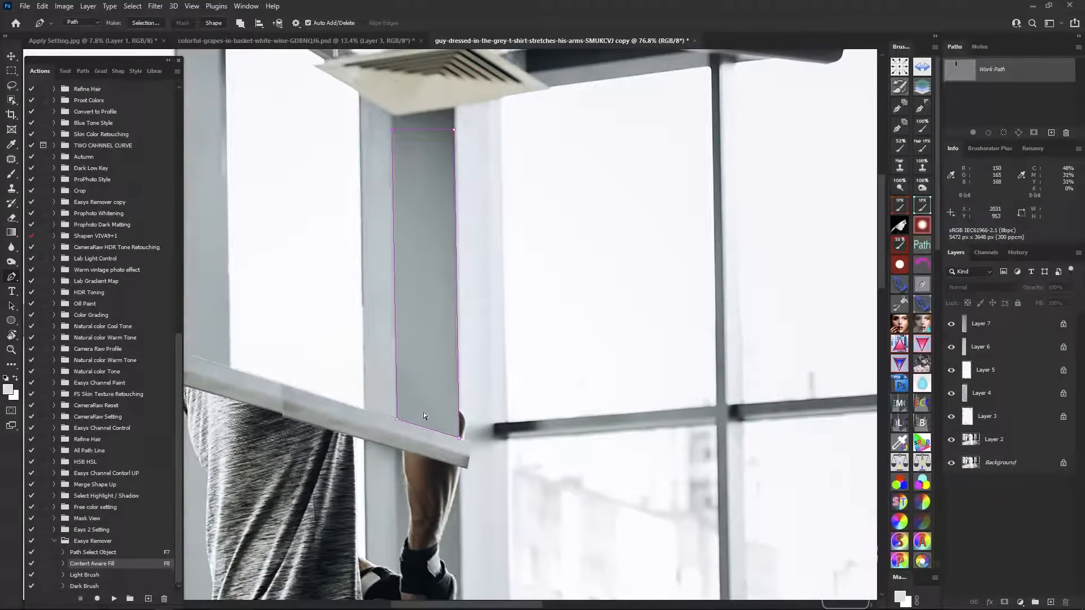
key(Delete)
drag(373, 370, 404, 452)
key(Delete)
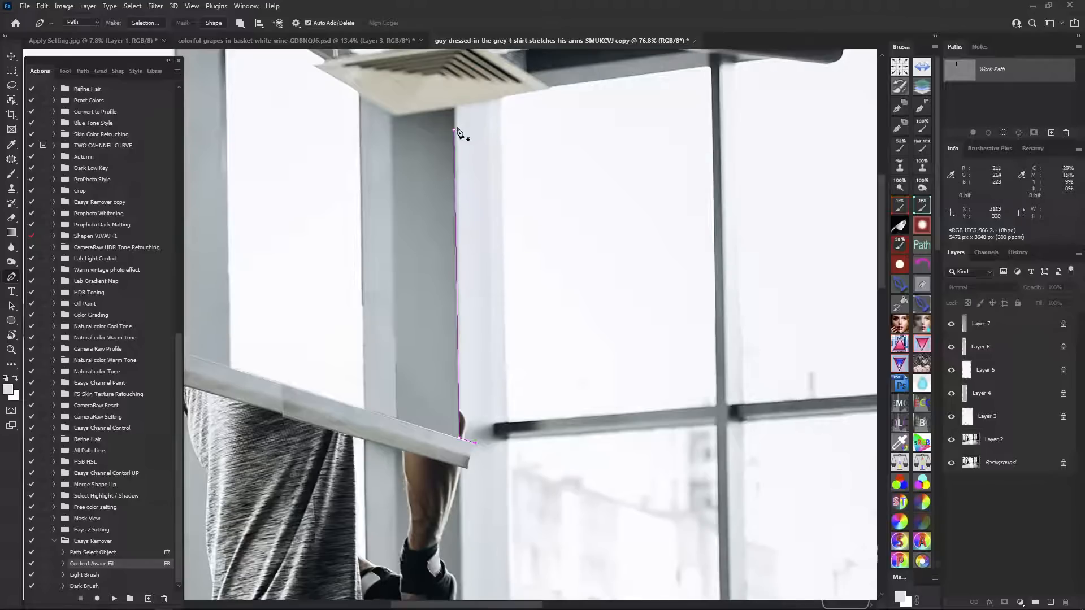
click(456, 131)
click(474, 442)
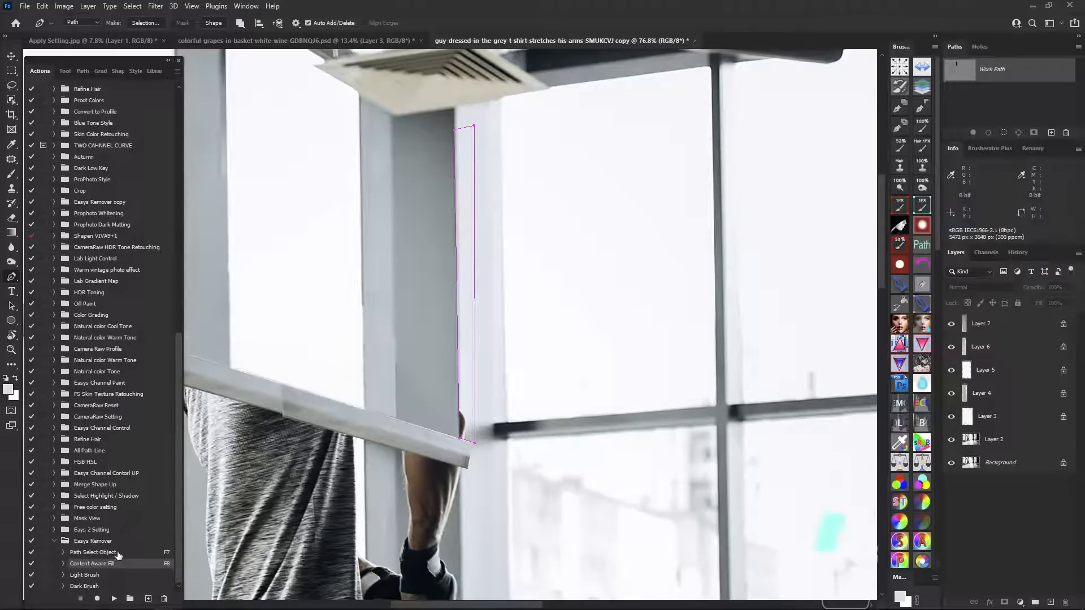
Isolate the thin light frame strip with the Path Select Object action and remove the elbow tip with a looped path and the Content Aware Fill action.
click(116, 553)
click(114, 598)
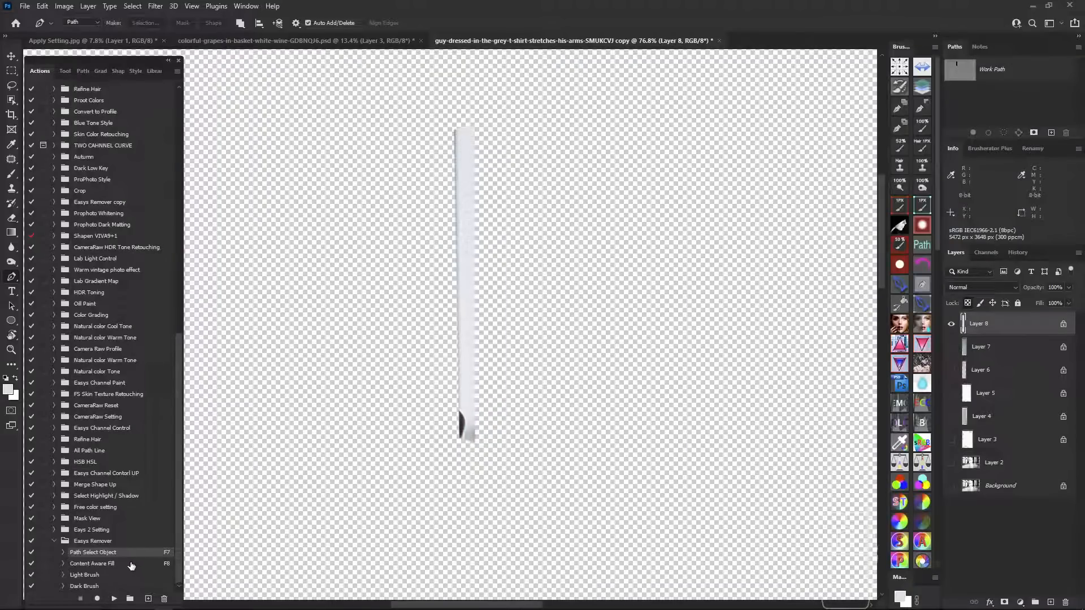
drag(427, 392, 439, 390)
drag(506, 408, 510, 438)
drag(470, 467, 395, 455)
click(117, 564)
click(114, 598)
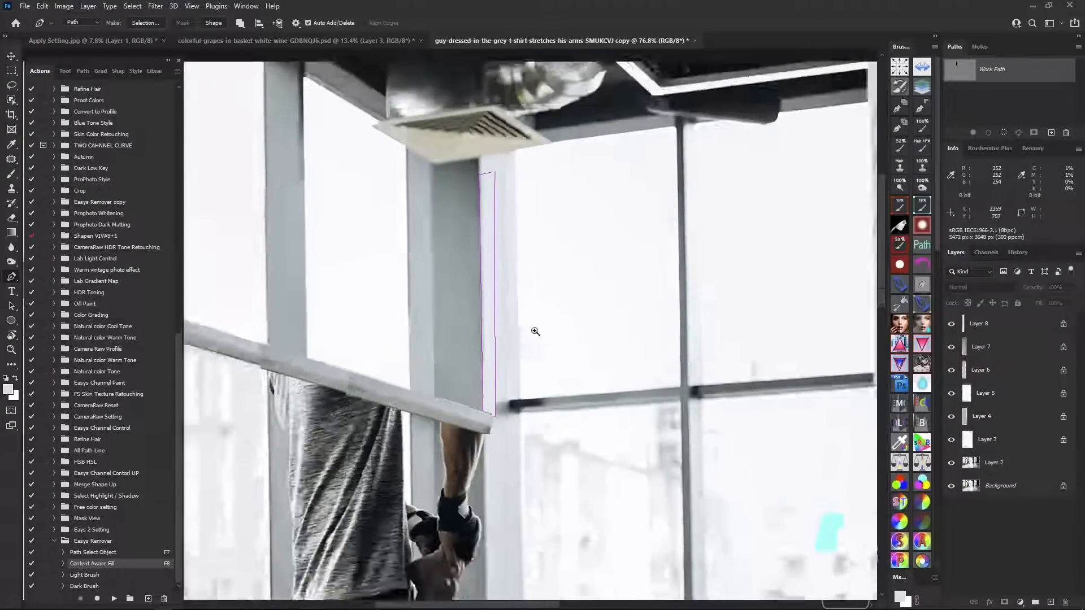
Delete the work path running along the edge of the column below the ceiling vent.
drag(536, 331, 481, 336)
drag(535, 344, 571, 307)
drag(563, 377, 589, 354)
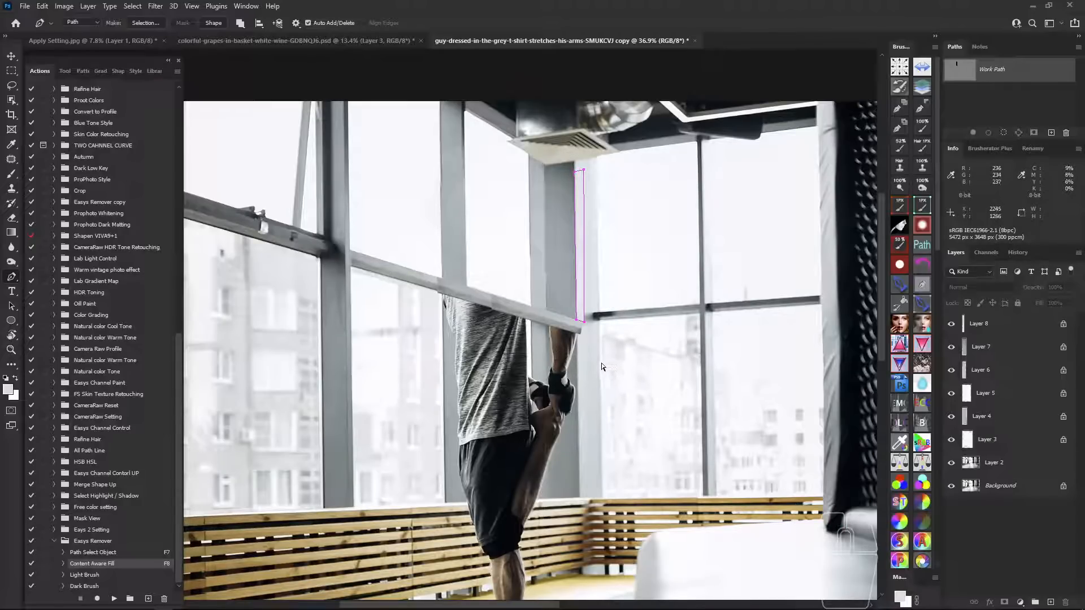
key(Delete)
Start a new pen path under the beam, placing anchors across the grey column's width where the shirt begins.
drag(434, 281, 498, 348)
click(463, 329)
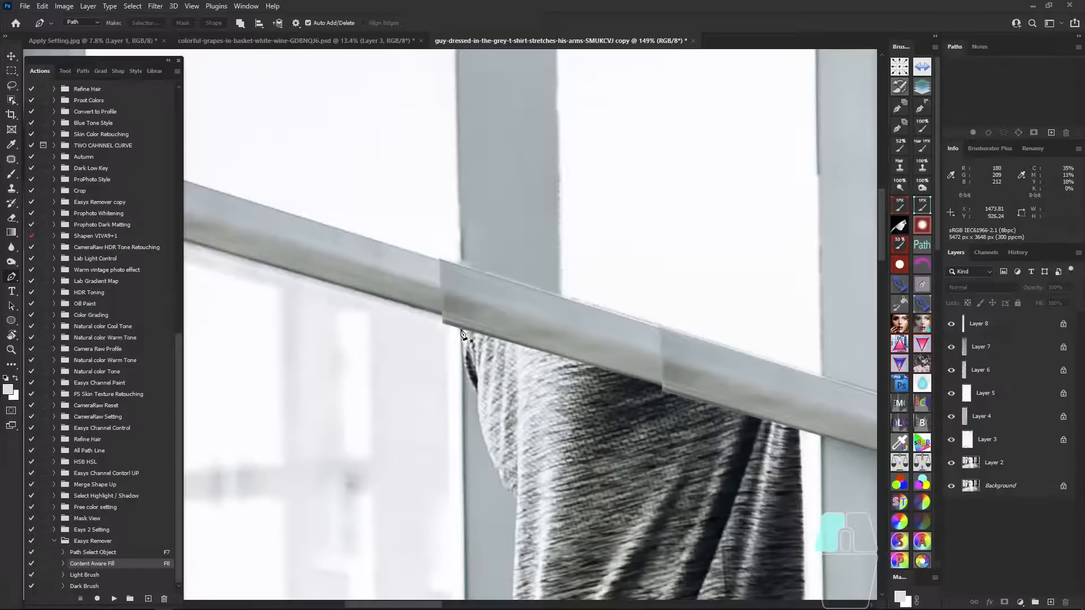
key(ctrl+z)
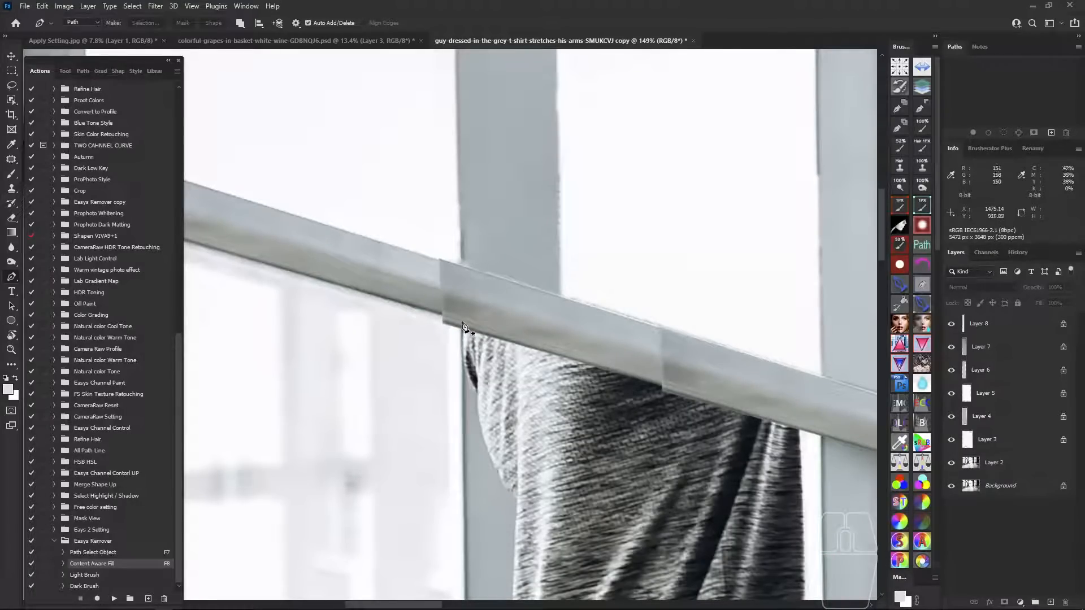
click(463, 326)
scroll(463, 327, down, 5)
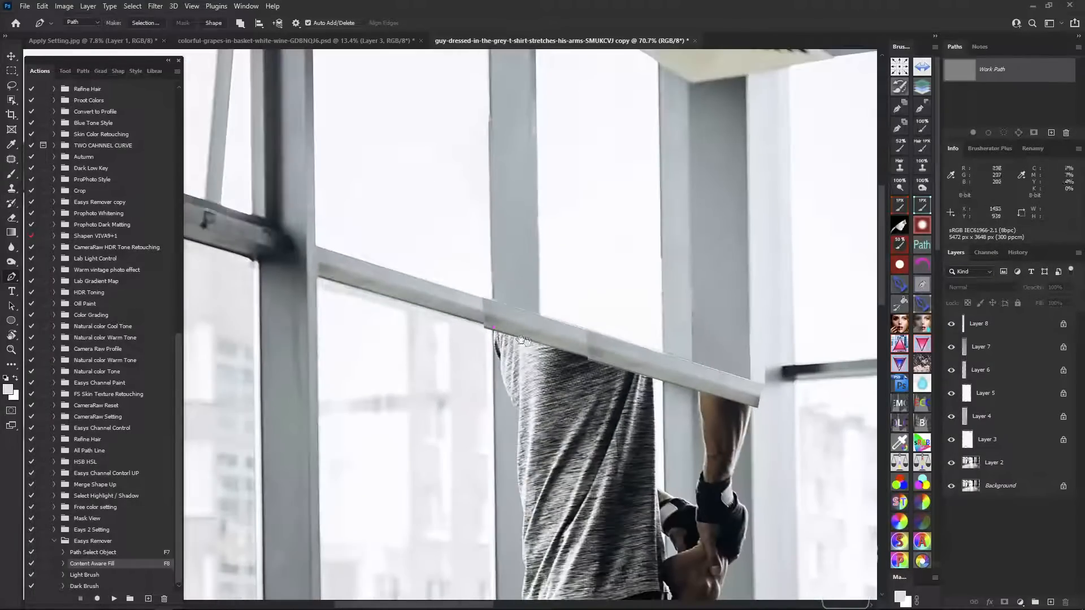
click(515, 324)
scroll(515, 323, down, 3)
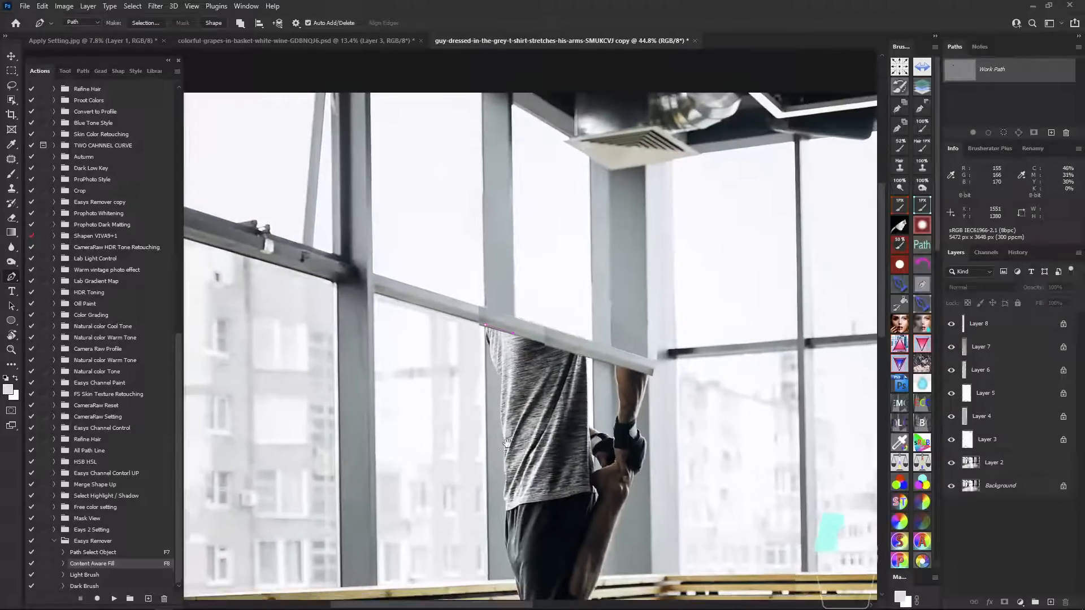
drag(515, 418, 520, 248)
scroll(524, 387, down, 2)
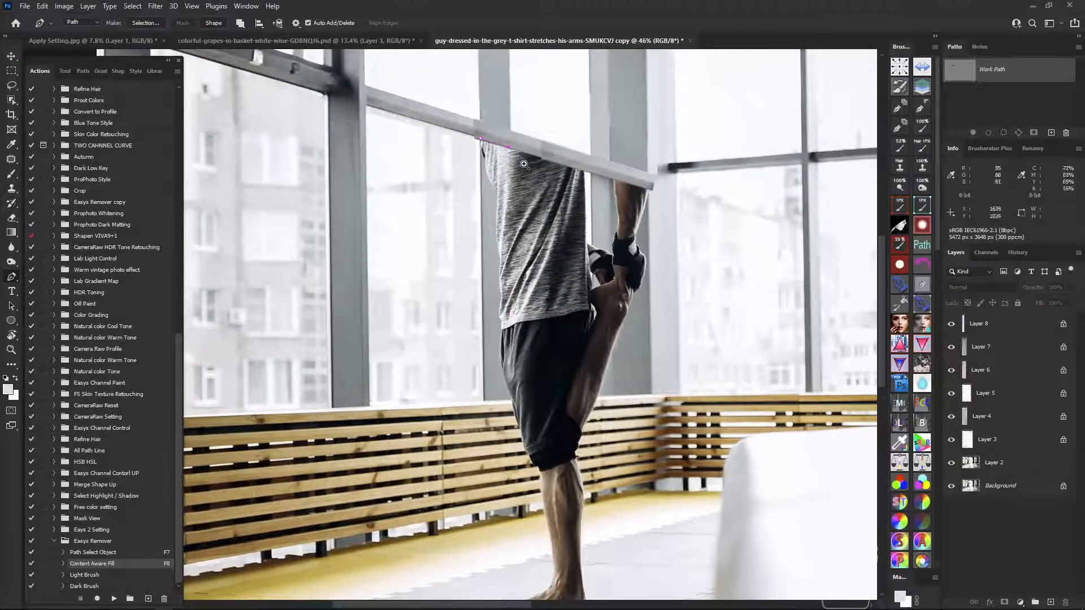
scroll(510, 125, down, 3)
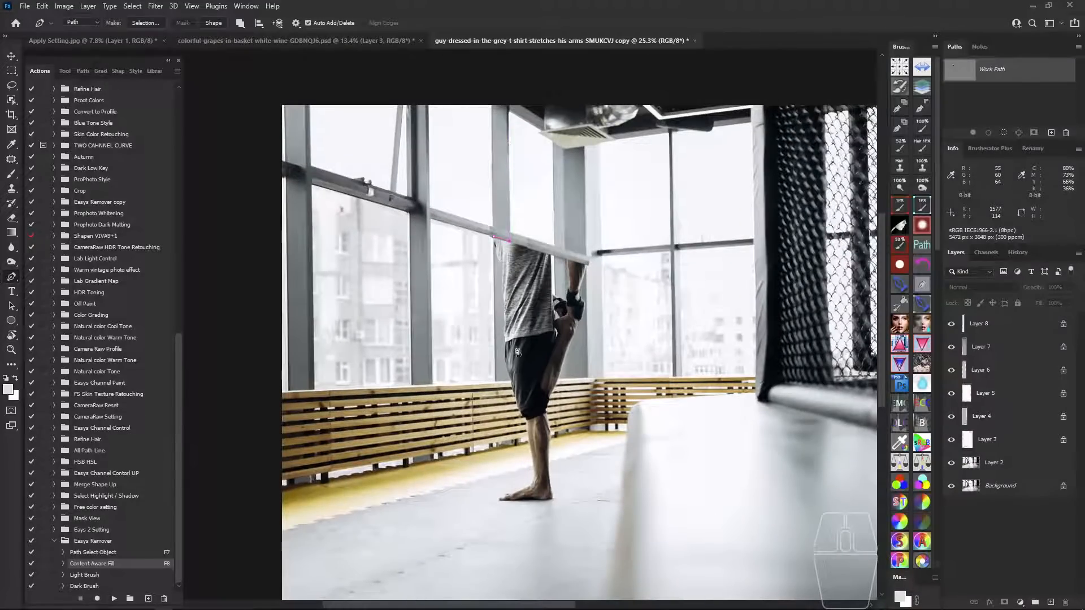
Show the rulers and place a vertical guide in line with the column's right edge above the beam.
key(ctrl+r)
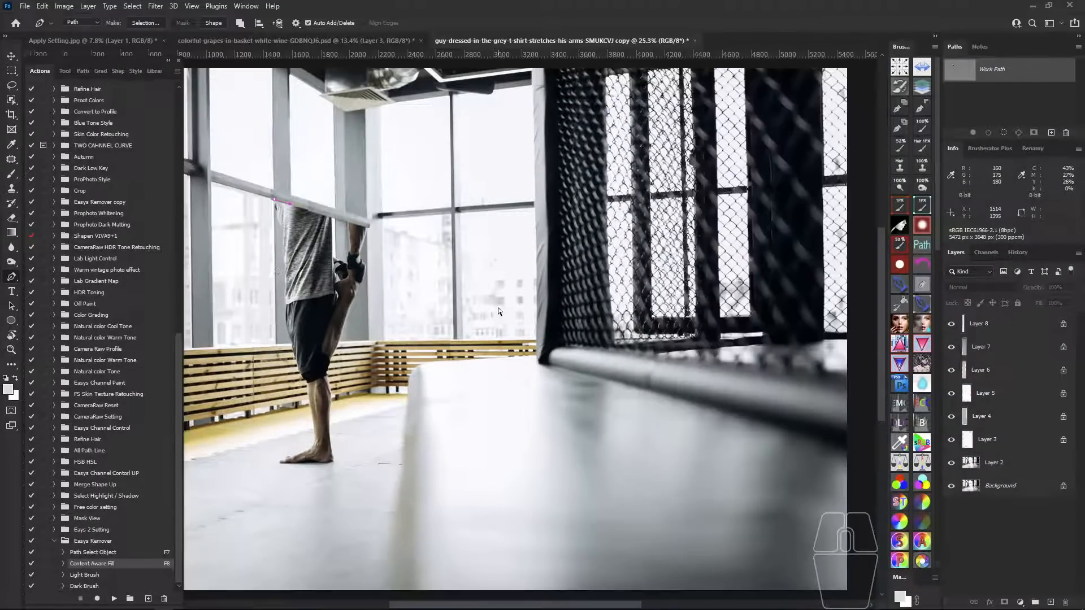
drag(426, 306, 628, 337)
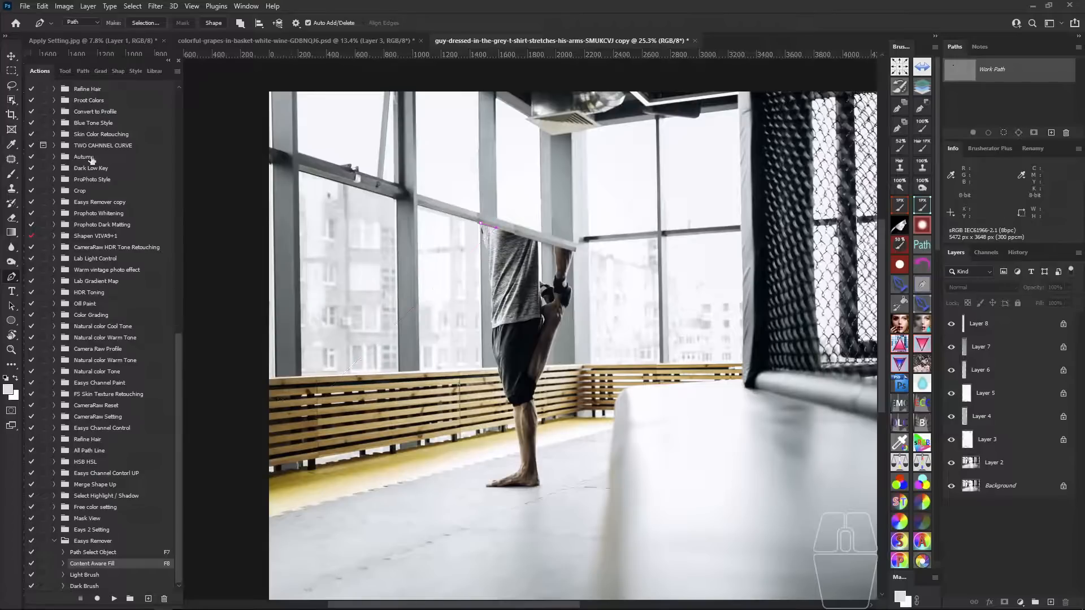
drag(82, 60, 93, 60)
drag(29, 195, 30, 197)
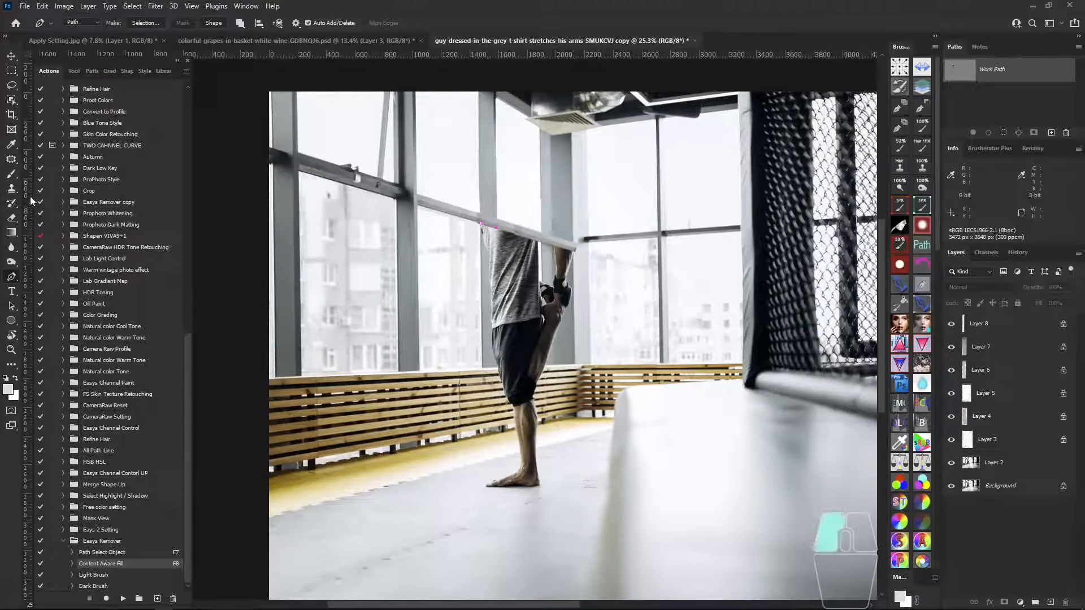
drag(492, 218, 492, 218)
drag(26, 256, 523, 230)
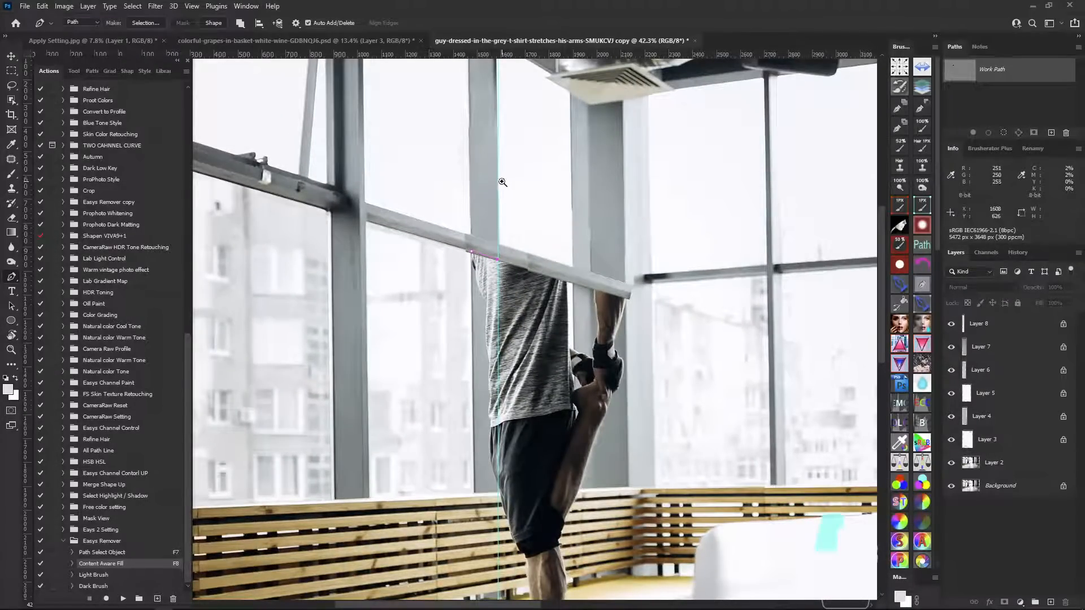
drag(503, 181, 517, 181)
drag(499, 161, 502, 346)
drag(502, 195, 500, 205)
drag(519, 342, 486, 344)
drag(504, 450, 482, 263)
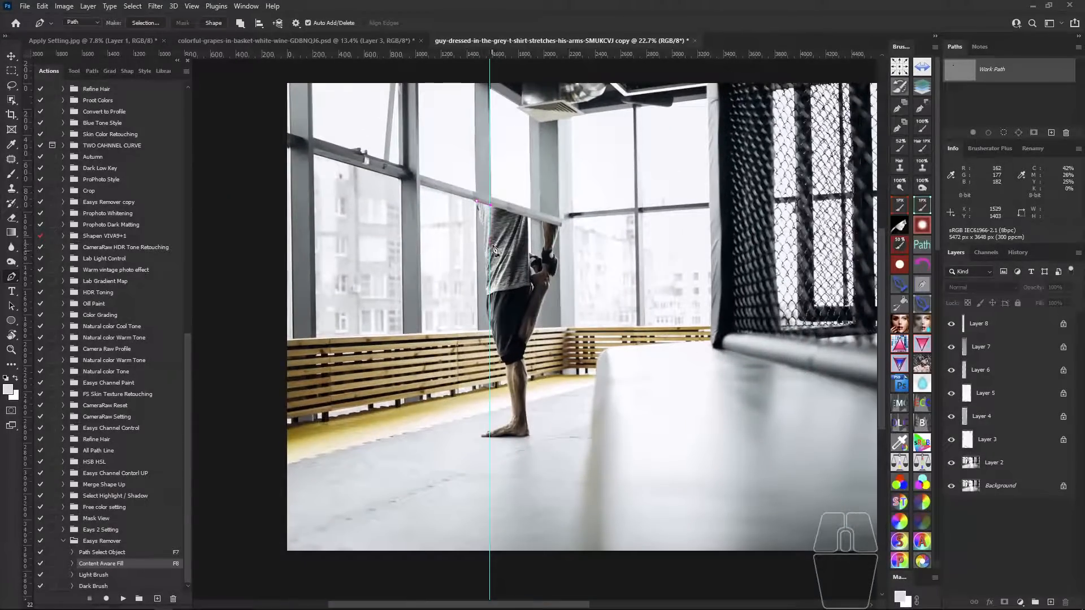
Extend the path down to the wooden wall's upper edge and close it back at the beam, outlining the column section behind the man.
scroll(497, 316, up, 3)
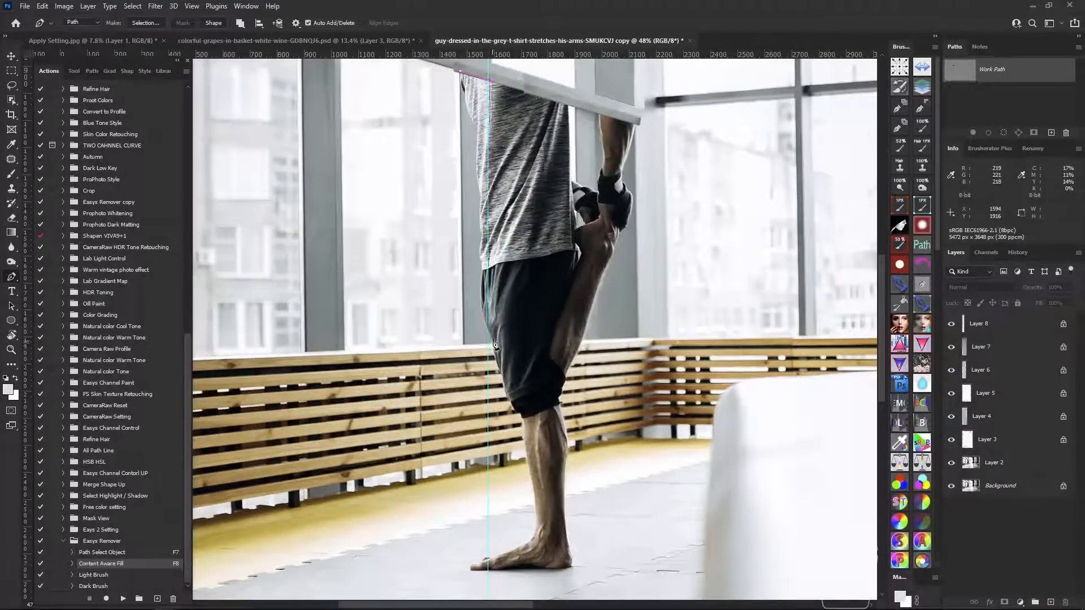
scroll(495, 345, down, 4)
scroll(495, 344, up, 3)
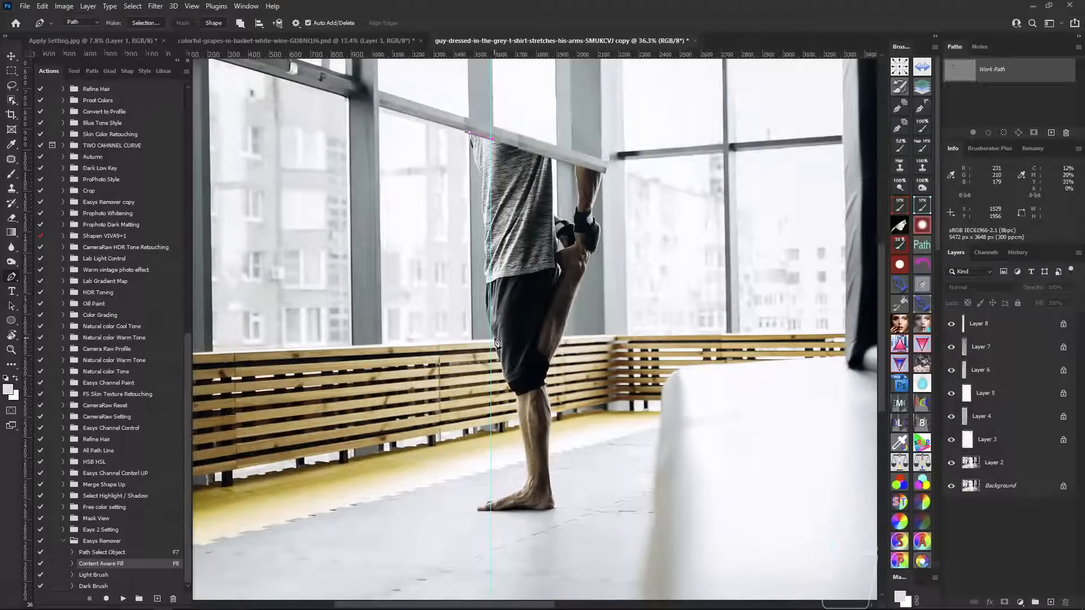
scroll(494, 338, up, 5)
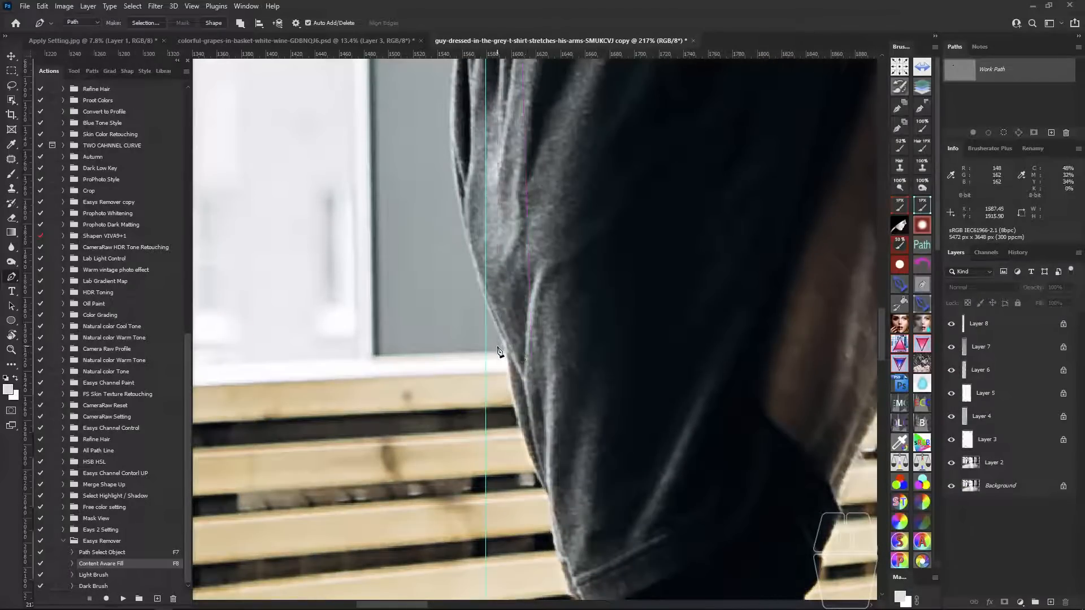
scroll(499, 354, down, 4)
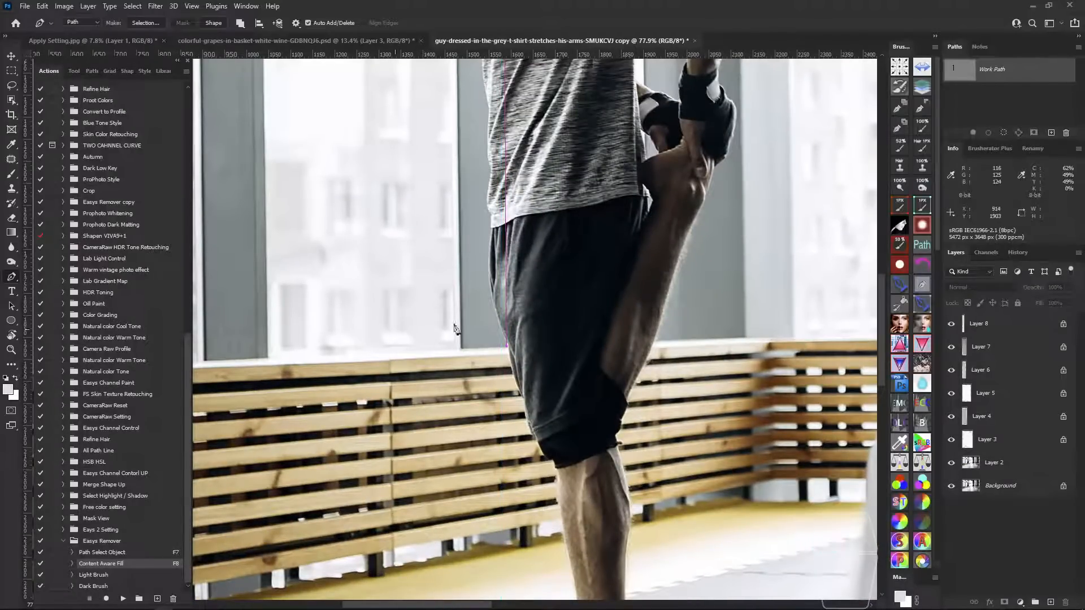
scroll(476, 342, down, 4)
scroll(485, 386, up, 3)
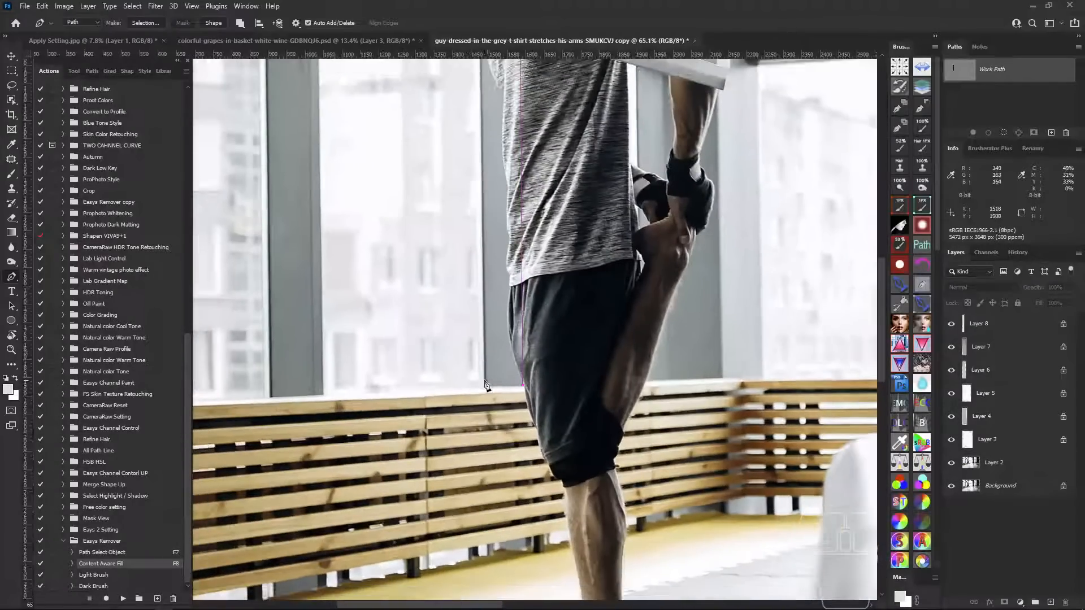
click(486, 397)
scroll(491, 283, up, 3)
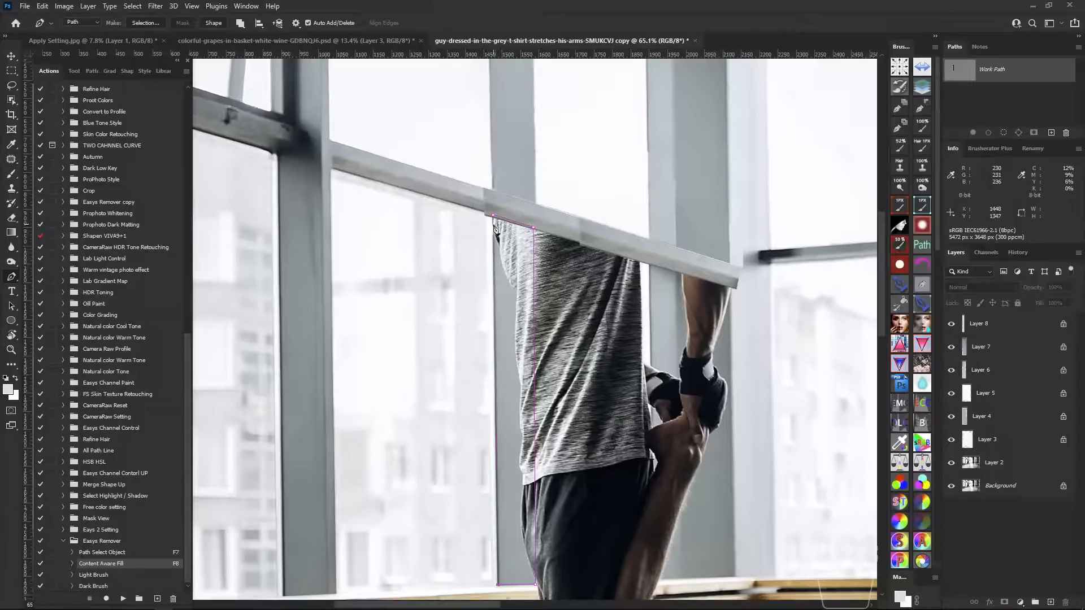
click(493, 219)
Run the Path Select Object action to isolate the outlined column section on its own layer.
scroll(362, 317, down, 3)
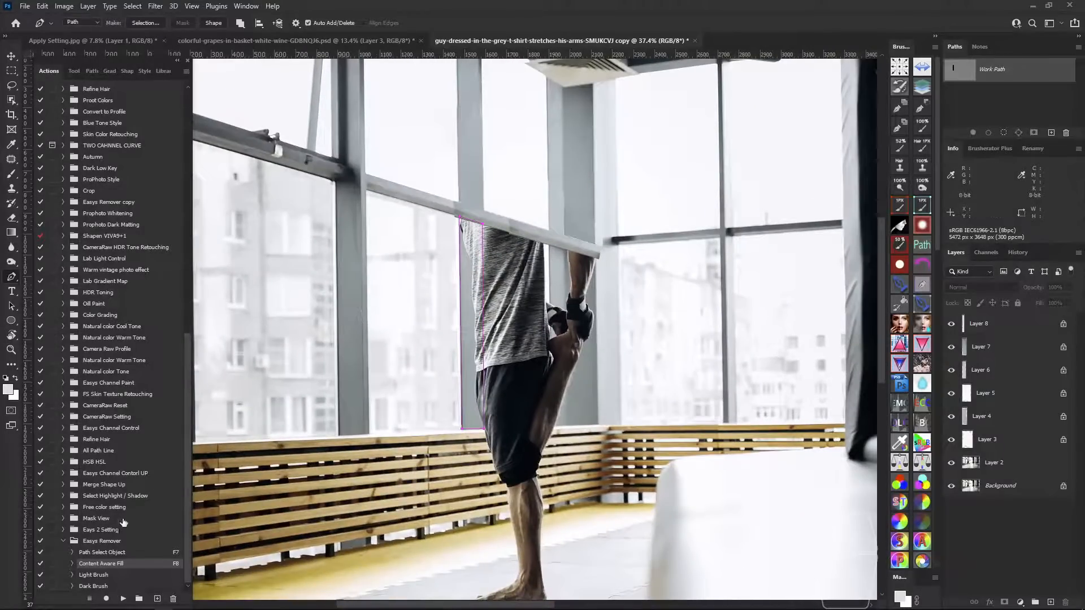
click(125, 554)
click(123, 599)
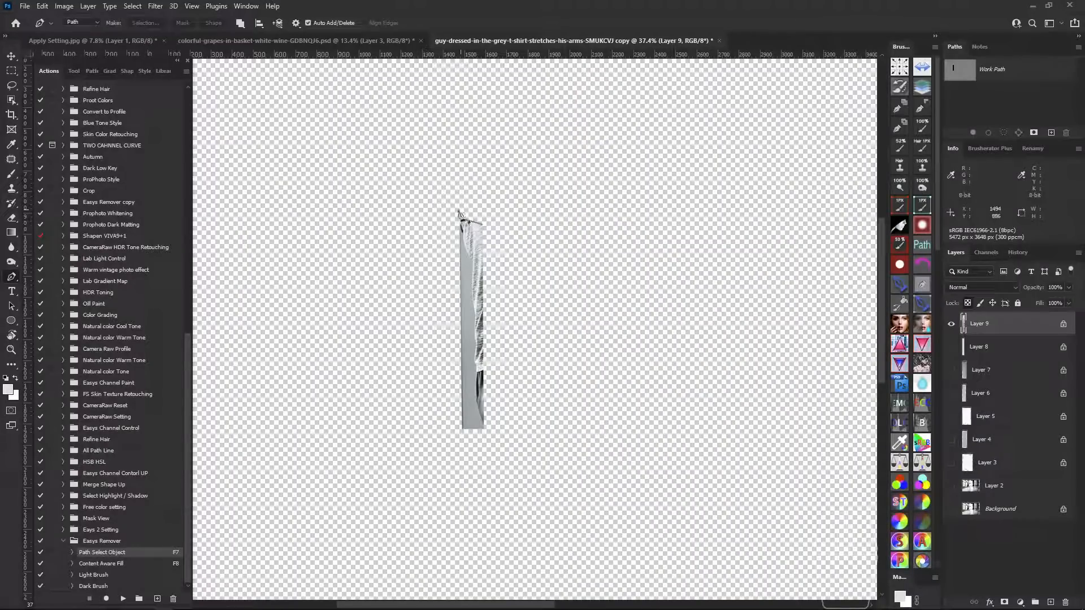
Outline the shirt and shorts parts of the isolated column strip with a closed path and run the Content Aware Fill action.
drag(448, 211, 508, 258)
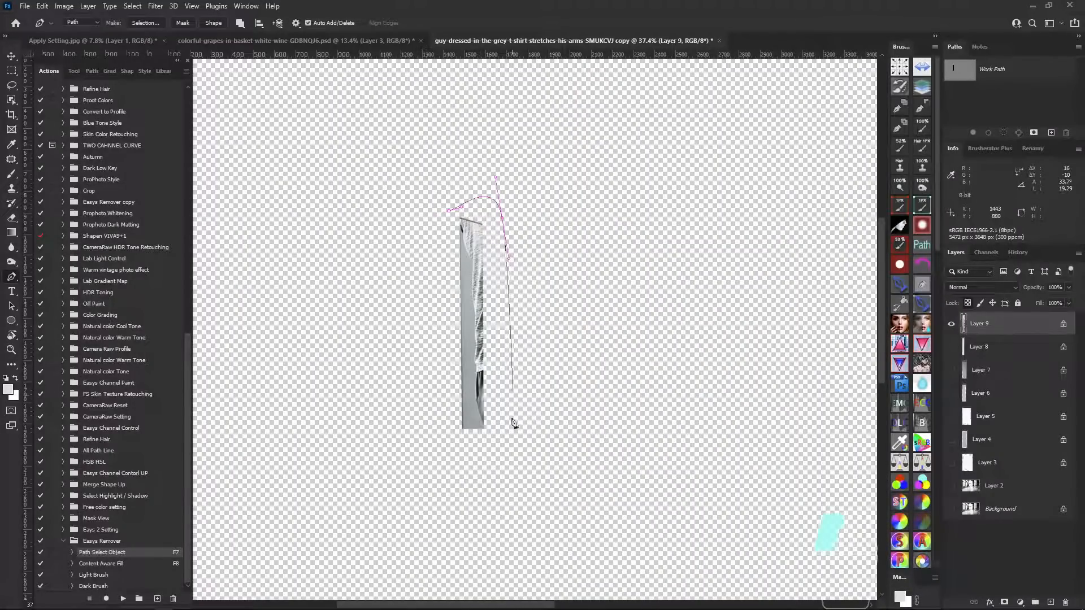
drag(513, 391, 513, 419)
drag(502, 436, 467, 416)
drag(467, 379, 466, 360)
drag(466, 260, 454, 237)
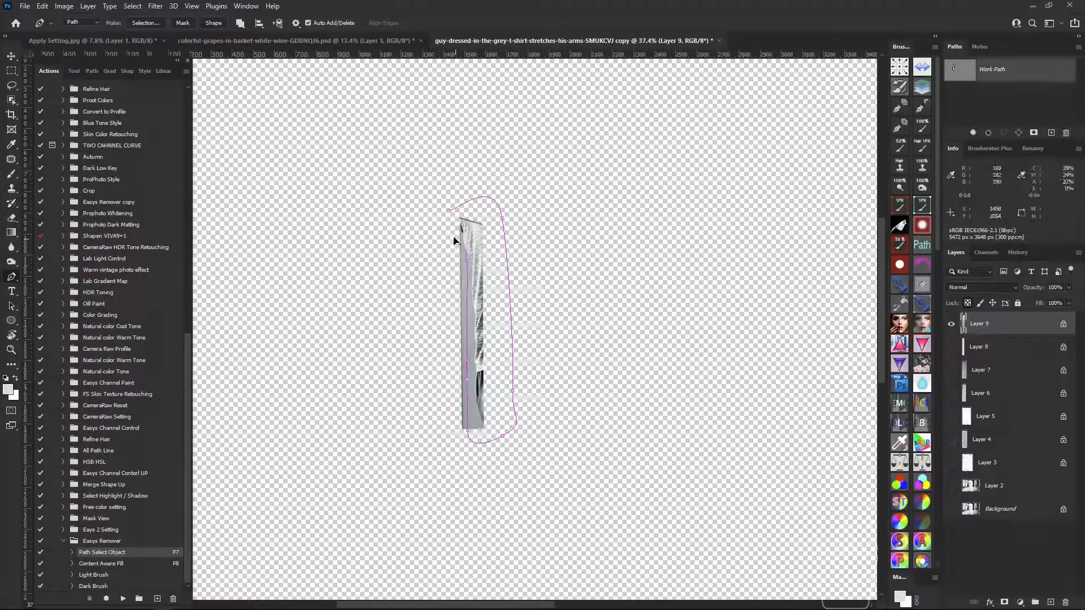
click(450, 236)
click(448, 211)
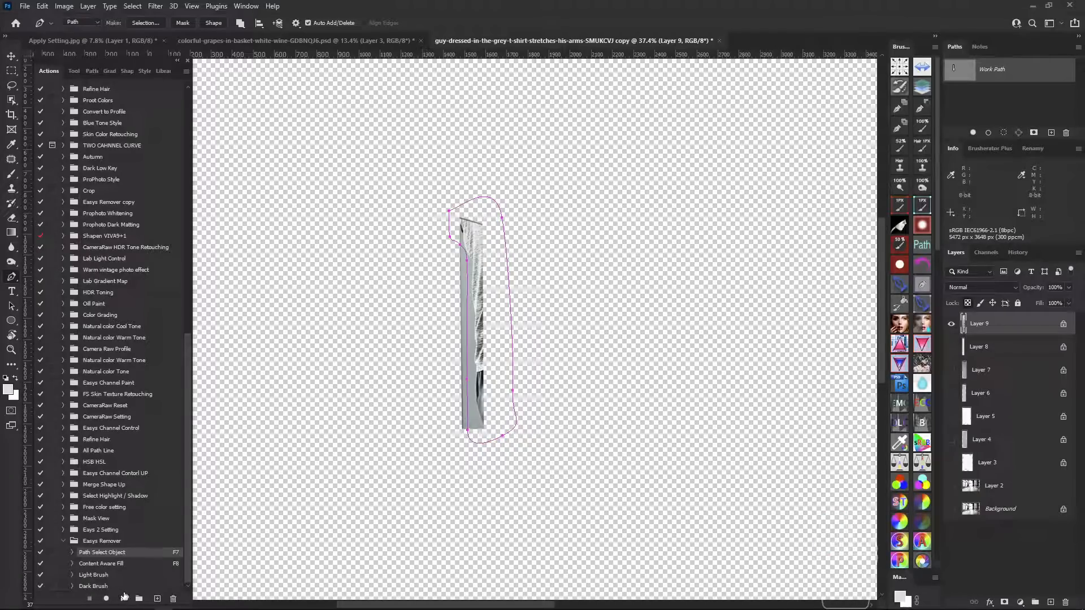
click(138, 564)
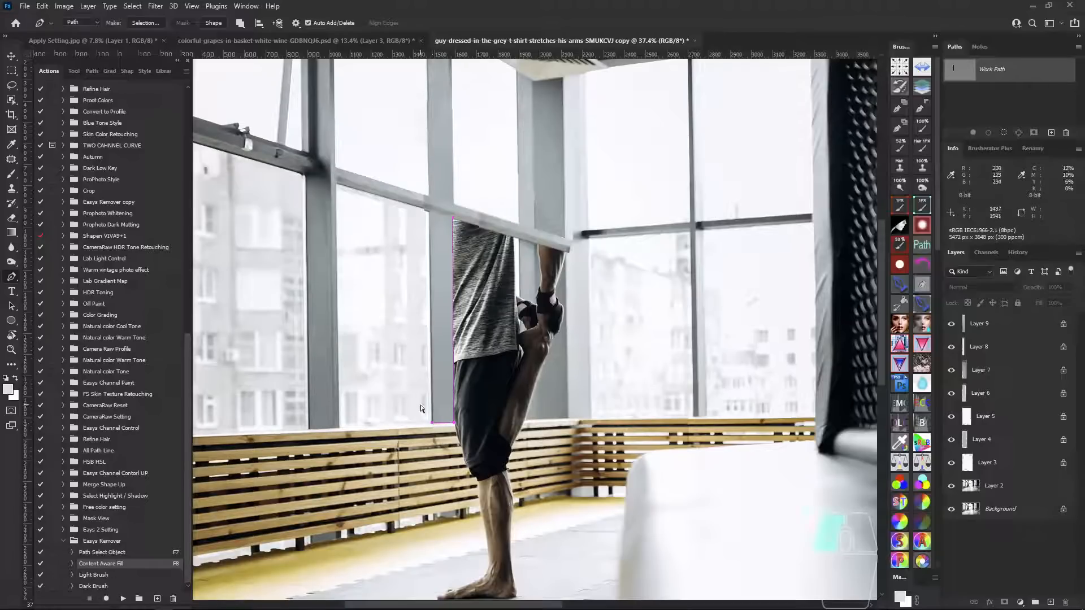
Draw a closed path over the man between the two columns, from the beam down to the wooden wall's upper edge.
drag(432, 423, 473, 437)
key(ctrl+z)
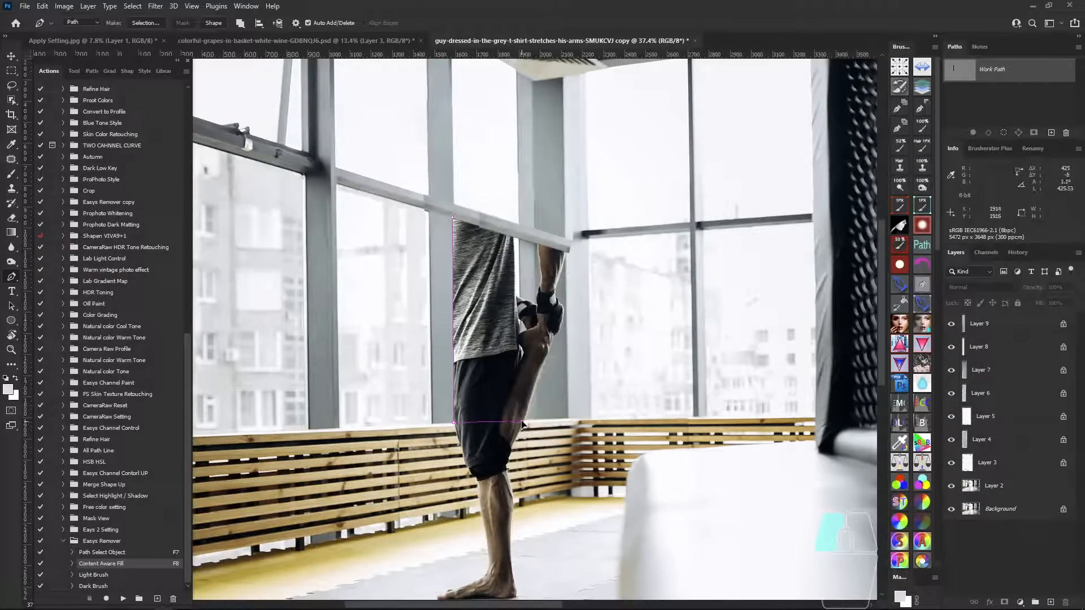
click(522, 423)
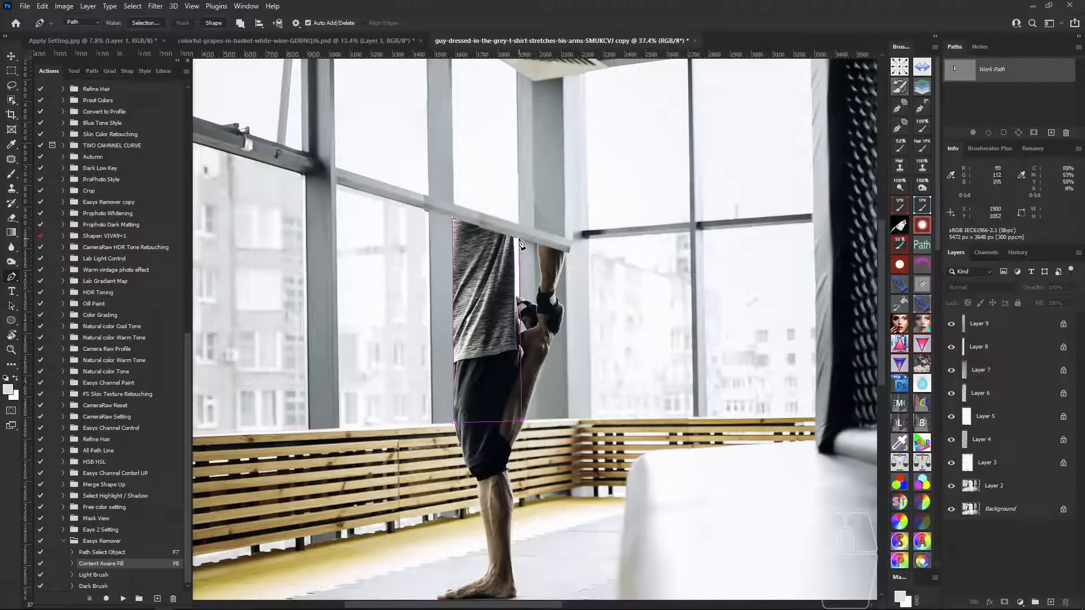
click(453, 221)
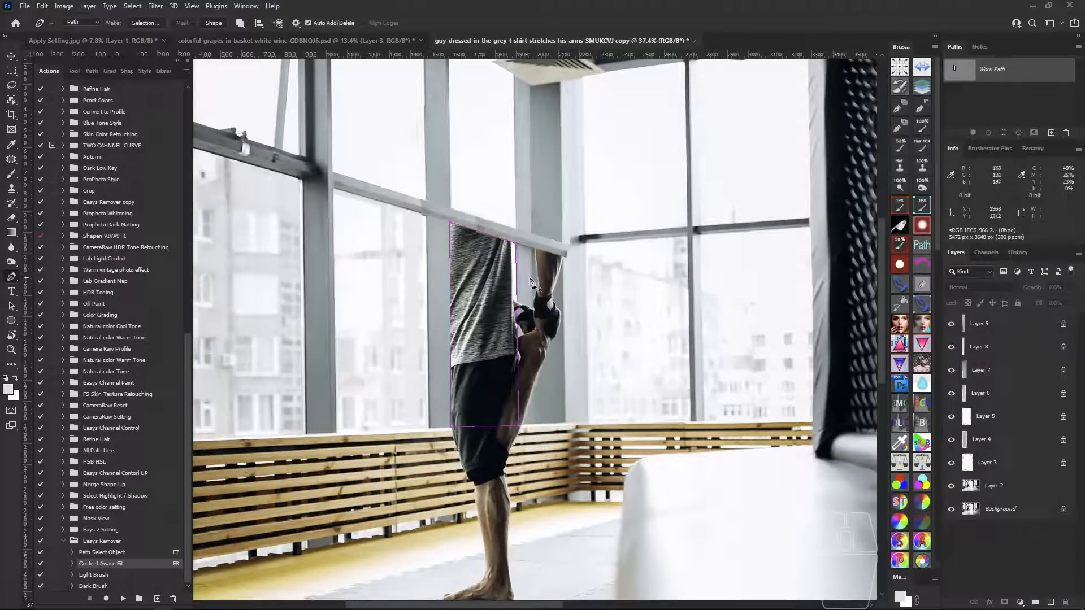
Move the path's two upper anchors from the beam up the window pane to near the ceiling.
scroll(467, 131, up, 3)
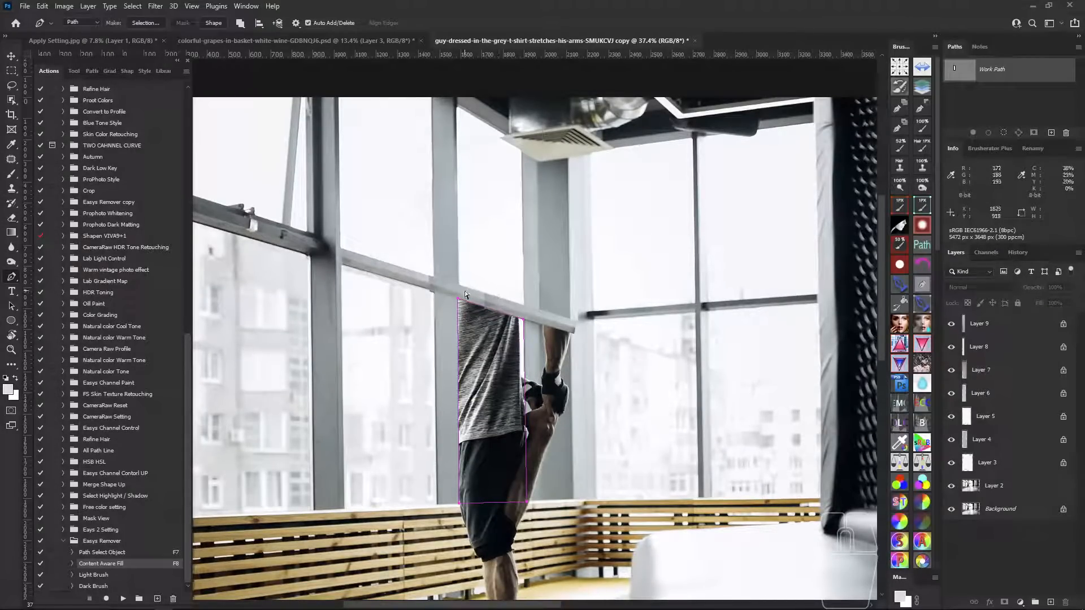
drag(446, 281, 535, 318)
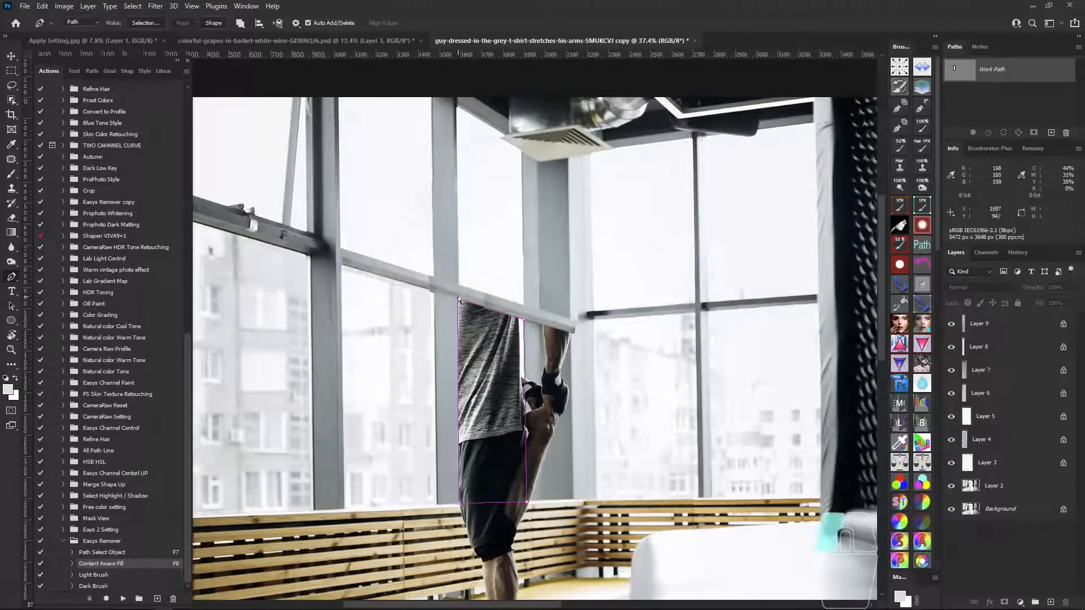
drag(458, 298, 458, 136)
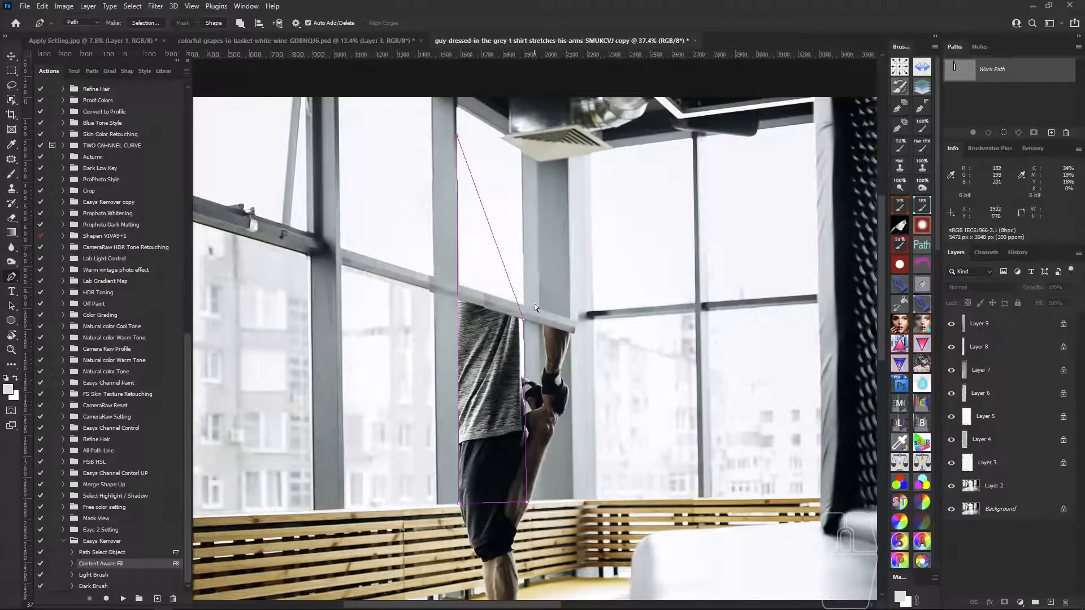
drag(524, 320, 521, 162)
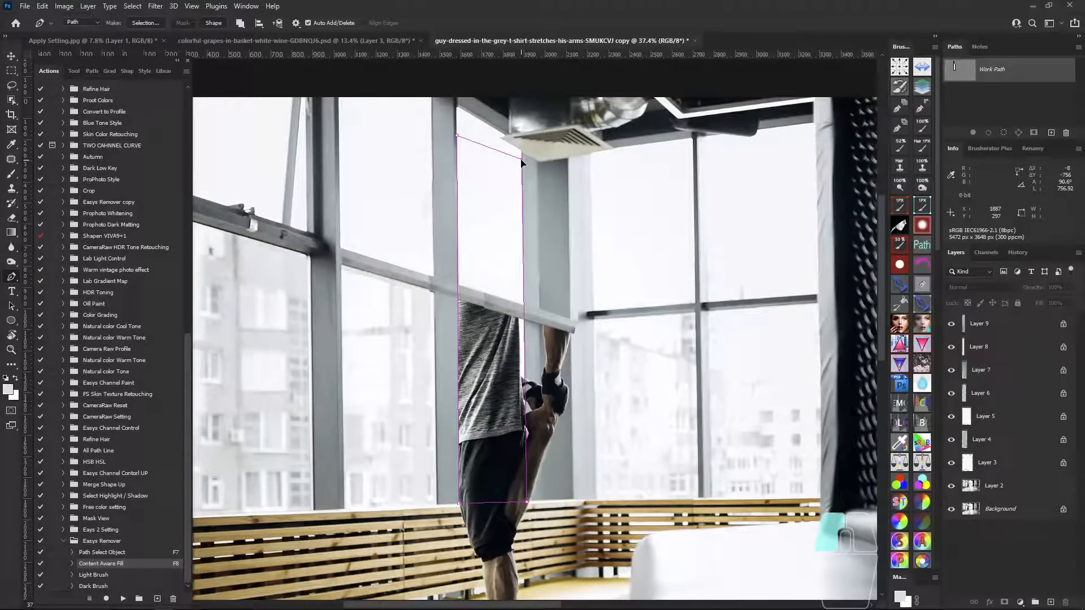
Run the Path Select Object action to isolate the outlined window pane area on its own layer.
drag(557, 359, 550, 336)
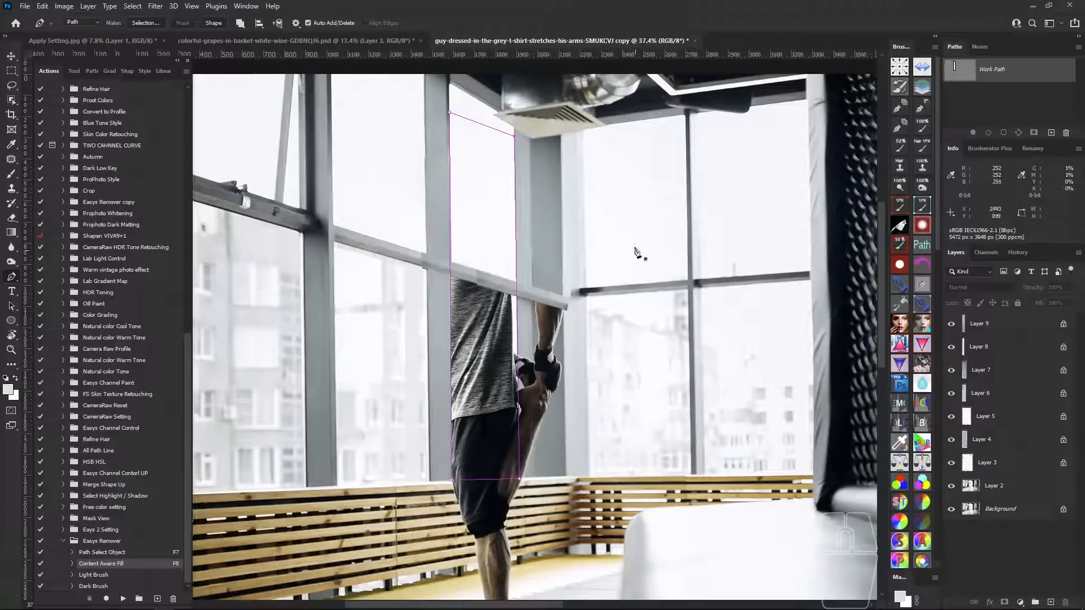
click(120, 552)
click(123, 598)
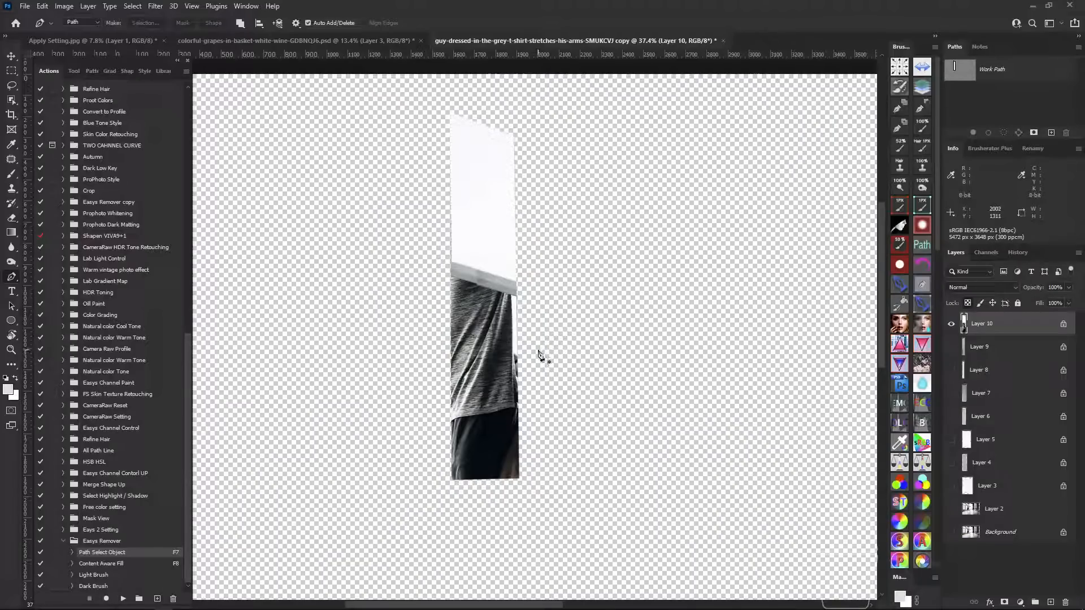
Draw a closed path around the beam, shirt and shorts in the isolated window pane strip.
click(436, 242)
click(531, 250)
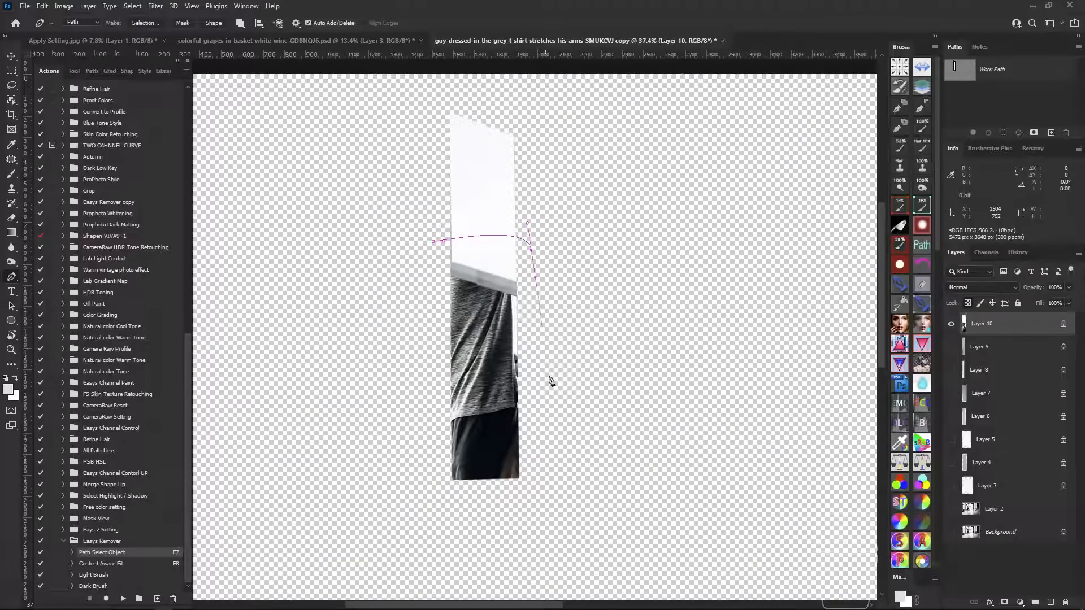
click(557, 511)
click(438, 504)
click(430, 477)
click(424, 433)
click(430, 355)
click(436, 278)
click(441, 241)
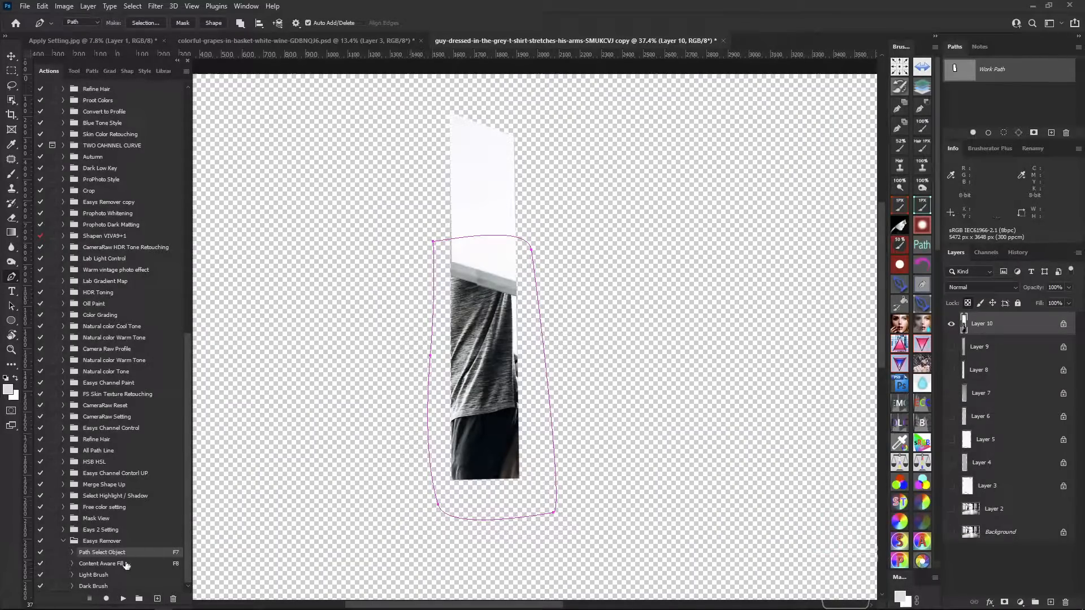
Rebuild the outlined window pane strip with the Content Aware Fill action and add a layer mask to Layer 10.
click(125, 563)
click(123, 599)
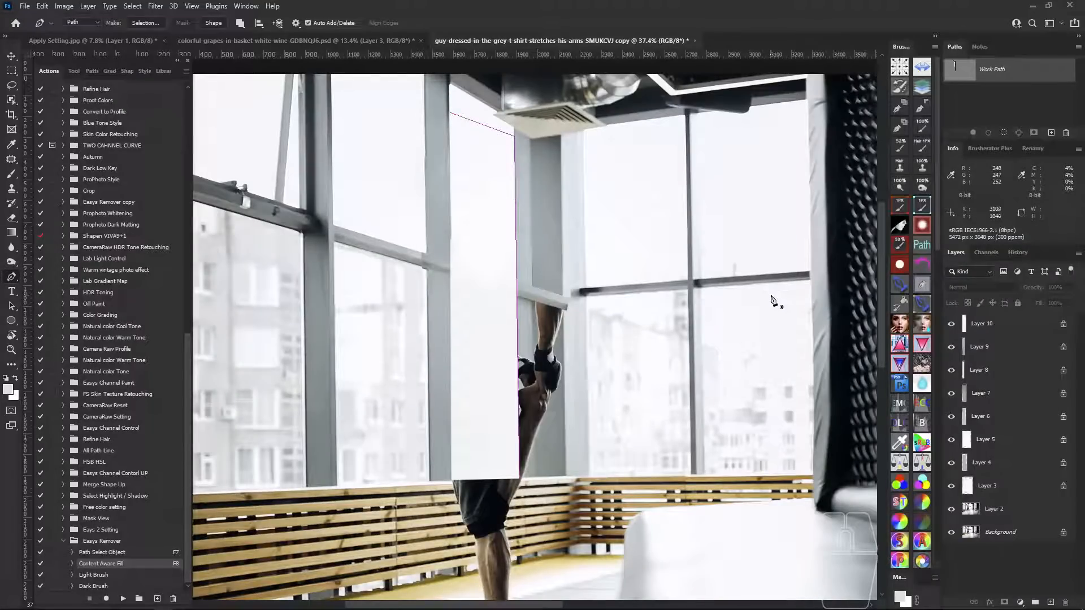
click(995, 325)
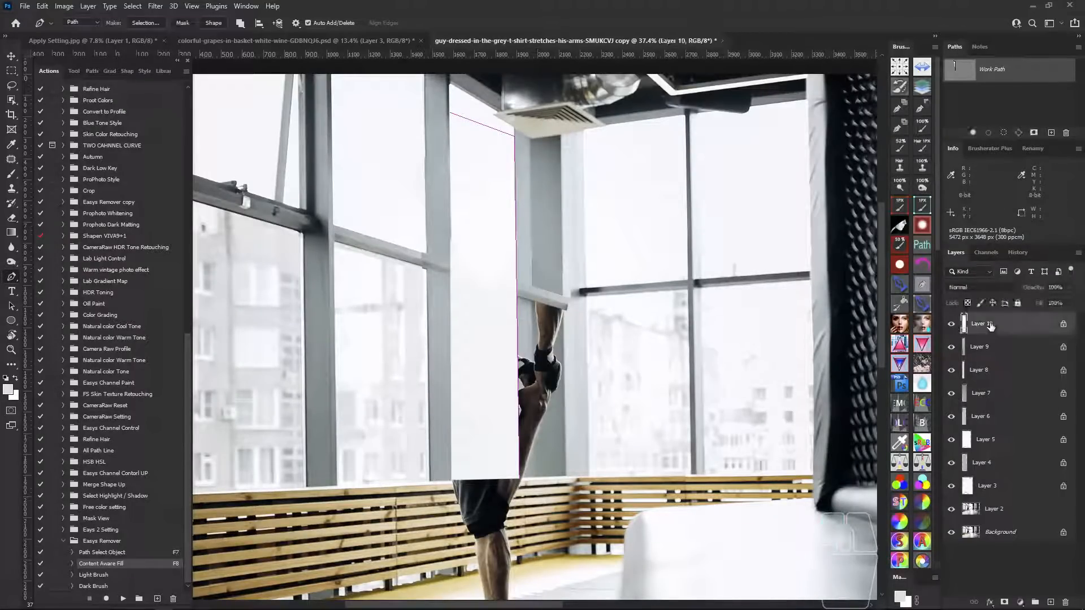
click(1004, 602)
Outline the beam section crossing the rebuilt pane with a closed path and fill it black on Layer 10's mask.
scroll(460, 249, up, 5)
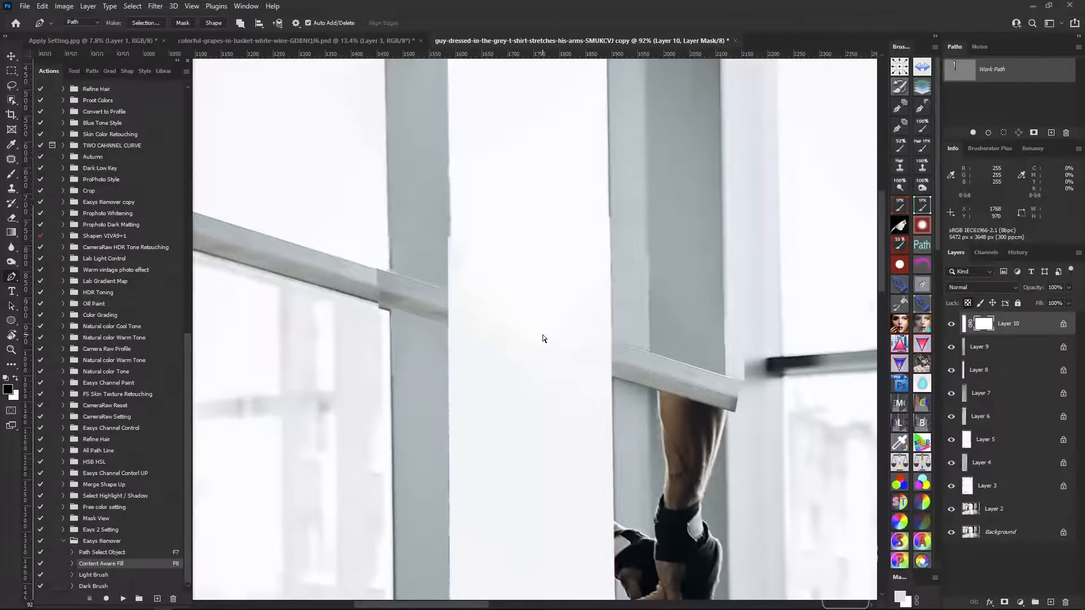
click(414, 279)
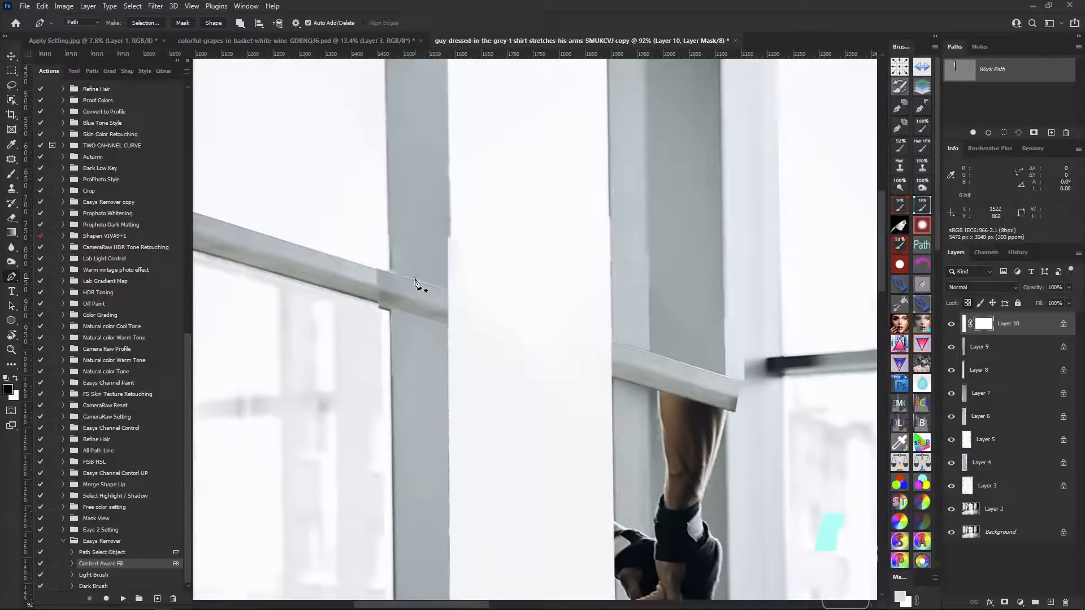
click(639, 349)
click(631, 383)
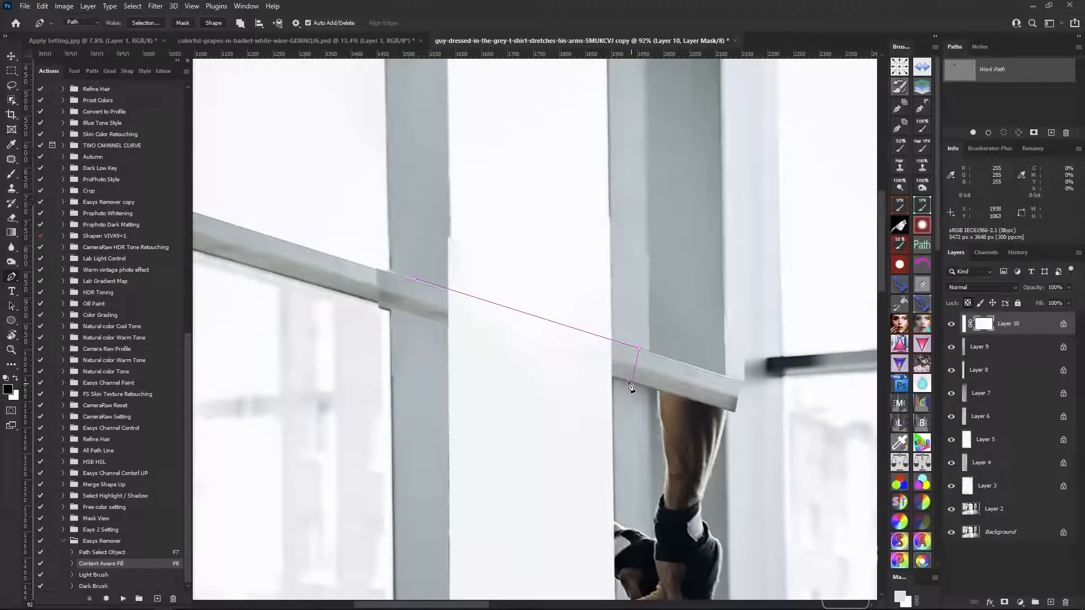
click(404, 312)
click(414, 279)
key(ctrl+Return)
key(alt+Delete)
key(ctrl+d)
scroll(595, 335, down, 5)
drag(682, 358, 577, 339)
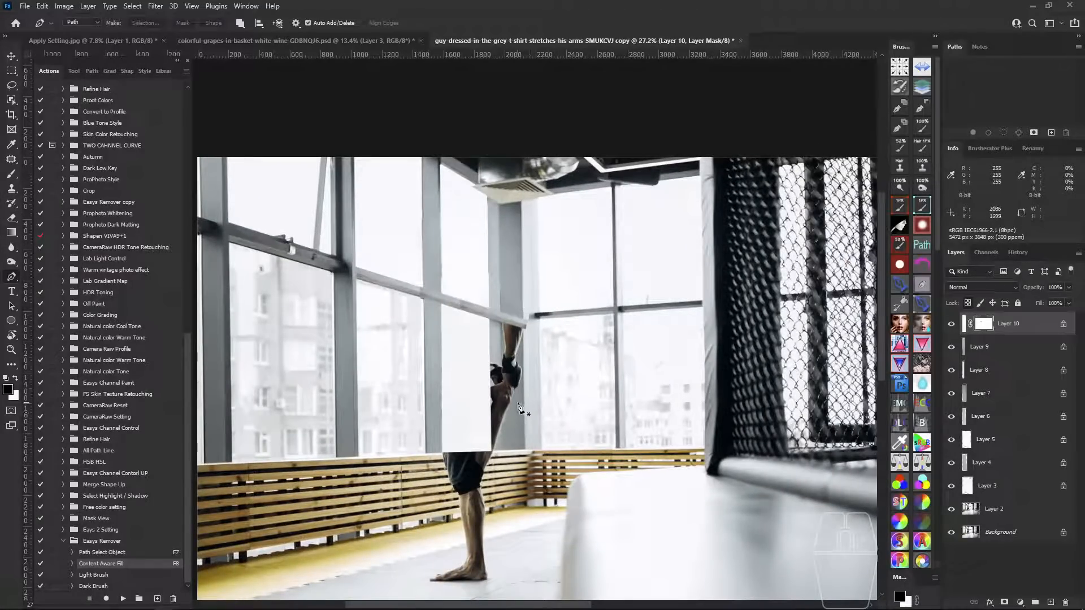
Outline the light column strip beside the rebuilt pane, from beam to wooden wall, and isolate it with the Path Select Object action.
scroll(503, 373, up, 5)
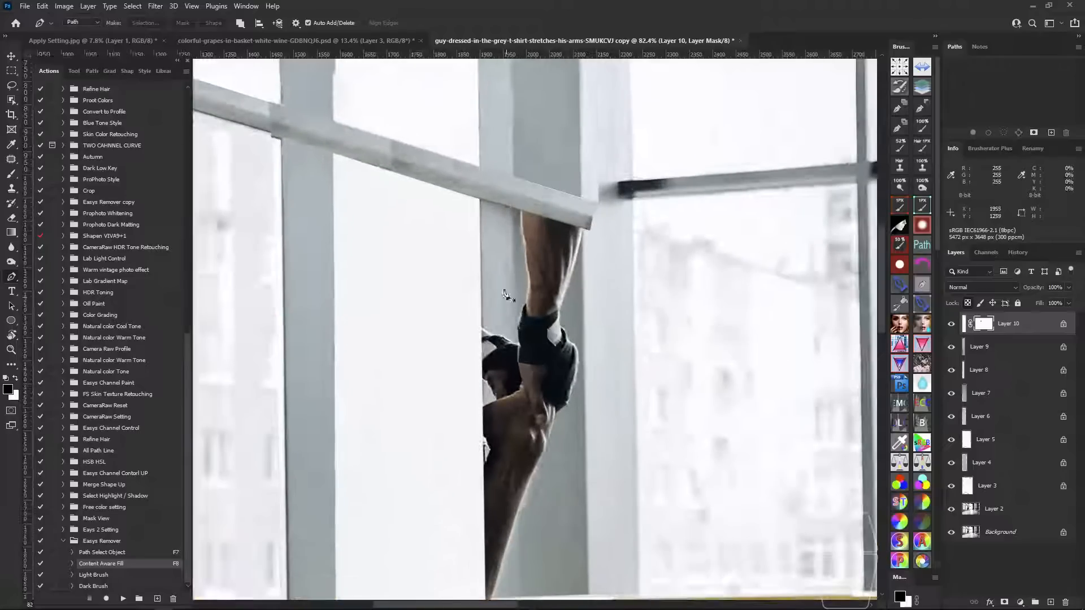
scroll(485, 200, up, 1)
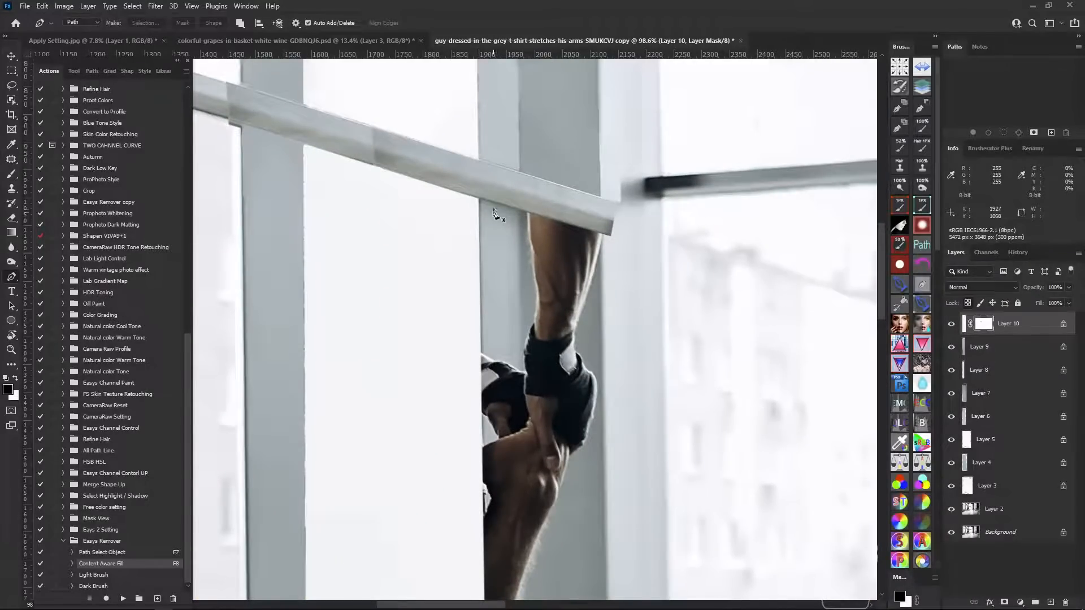
scroll(485, 220, up, 3)
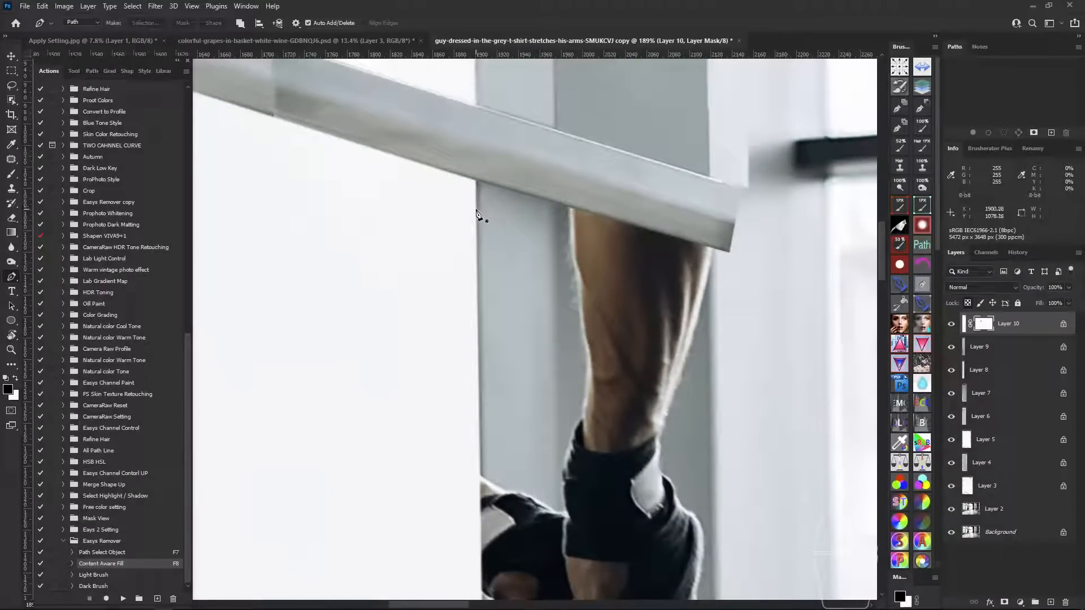
click(476, 214)
scroll(480, 220, down, 4)
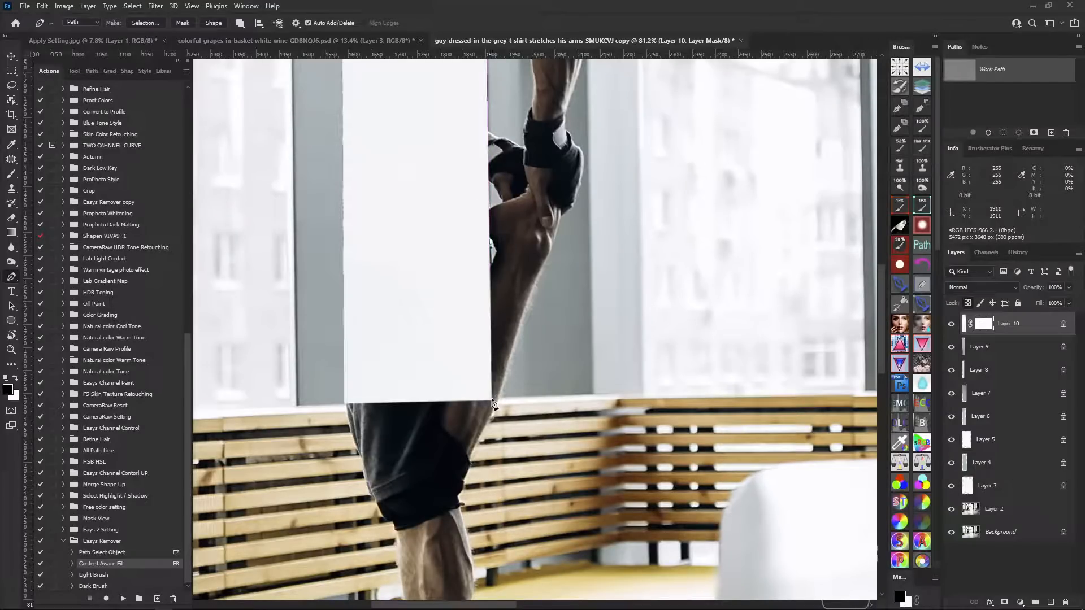
click(493, 403)
scroll(527, 402, up, 3)
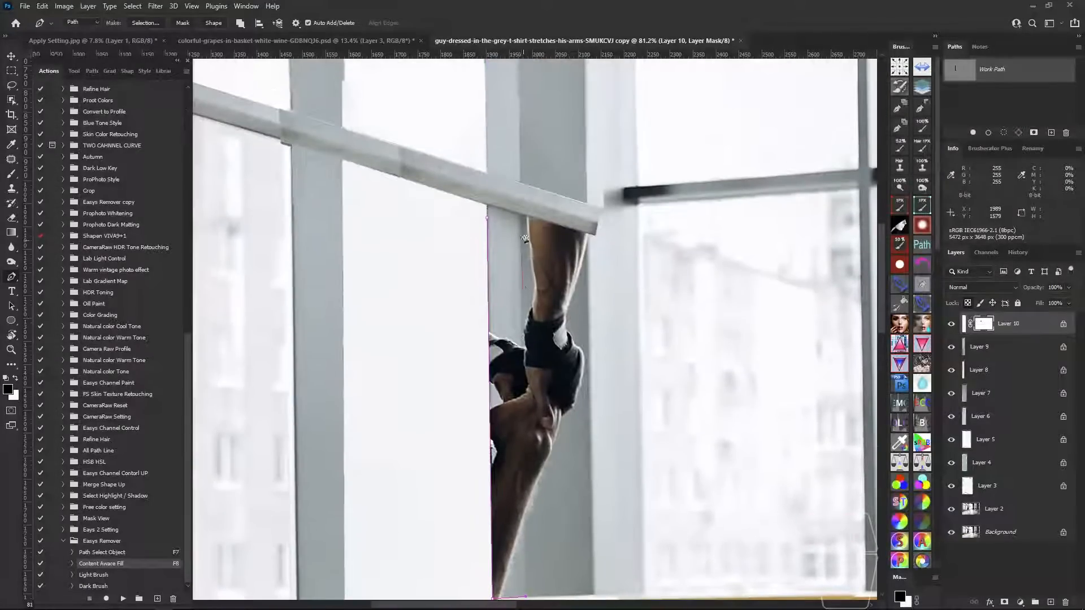
click(521, 226)
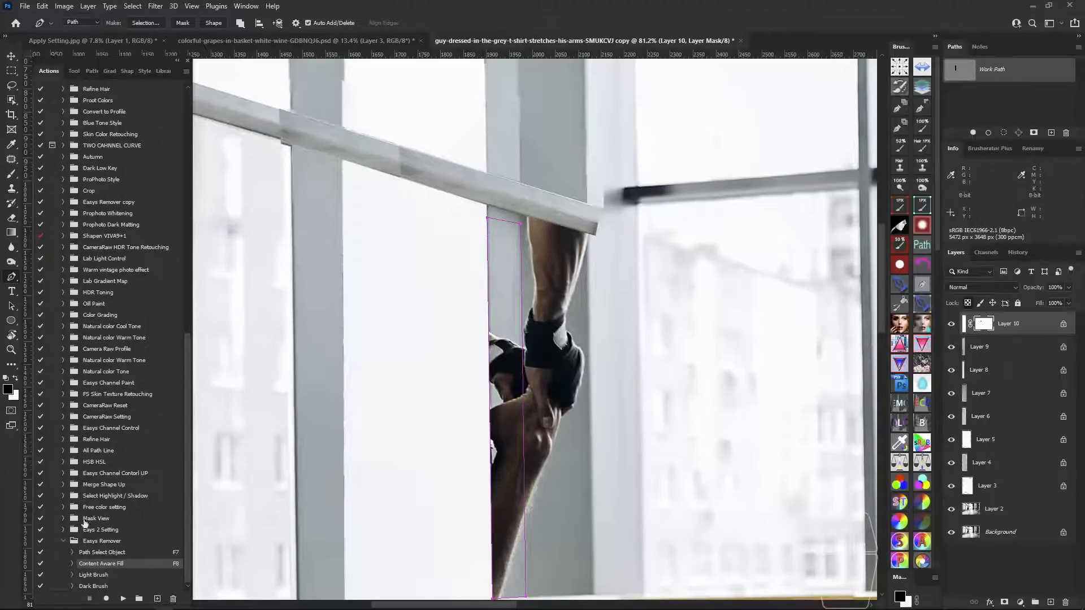
click(119, 554)
key(F7)
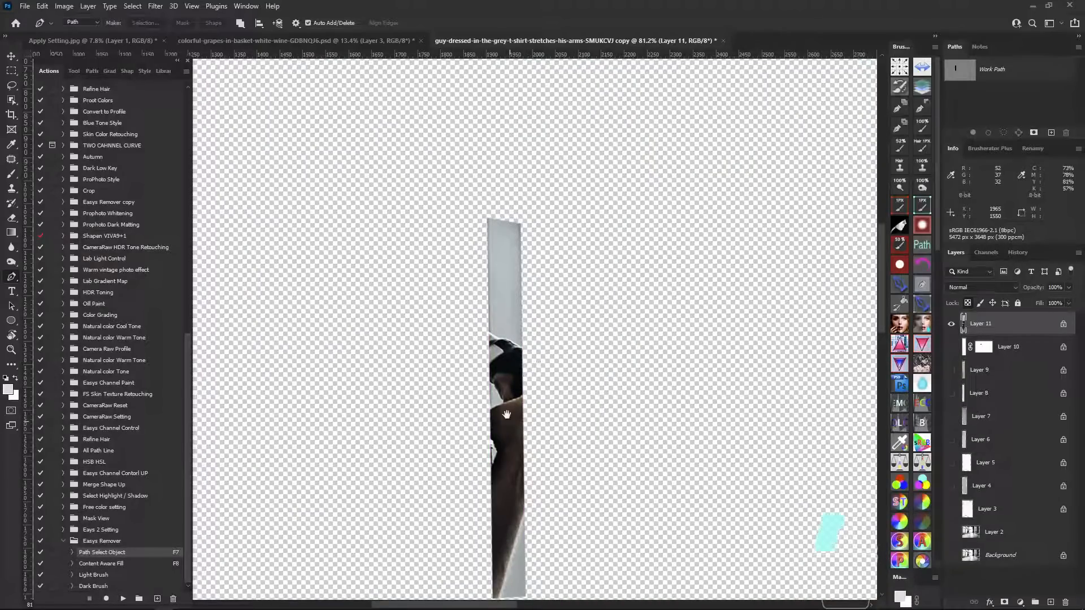
Draw a closed path around the man's remains in the isolated light column strip and rebuild them with the Content Aware Fill action.
drag(506, 415, 488, 249)
click(453, 156)
drag(530, 181, 535, 205)
mouse_move(504, 383)
mouse_down()
mouse_move(483, 438)
mouse_move(457, 435)
mouse_up()
drag(453, 341, 454, 276)
drag(459, 193, 447, 200)
click(138, 564)
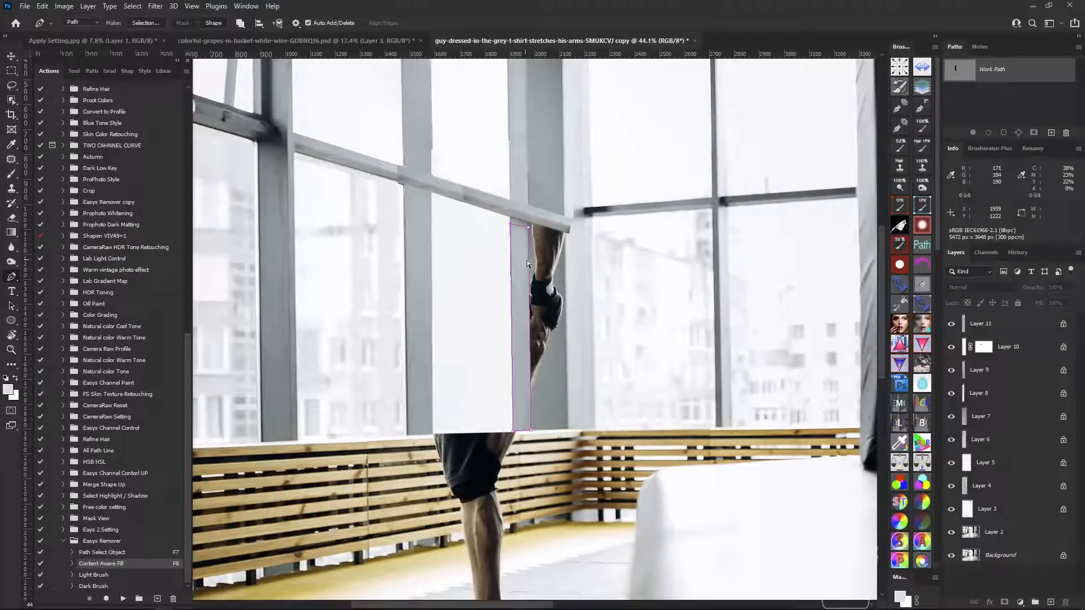
Outline the dark column face behind the arm, from beam to wooden wall, and isolate it with the Path Select Object action.
scroll(511, 432, up, 1)
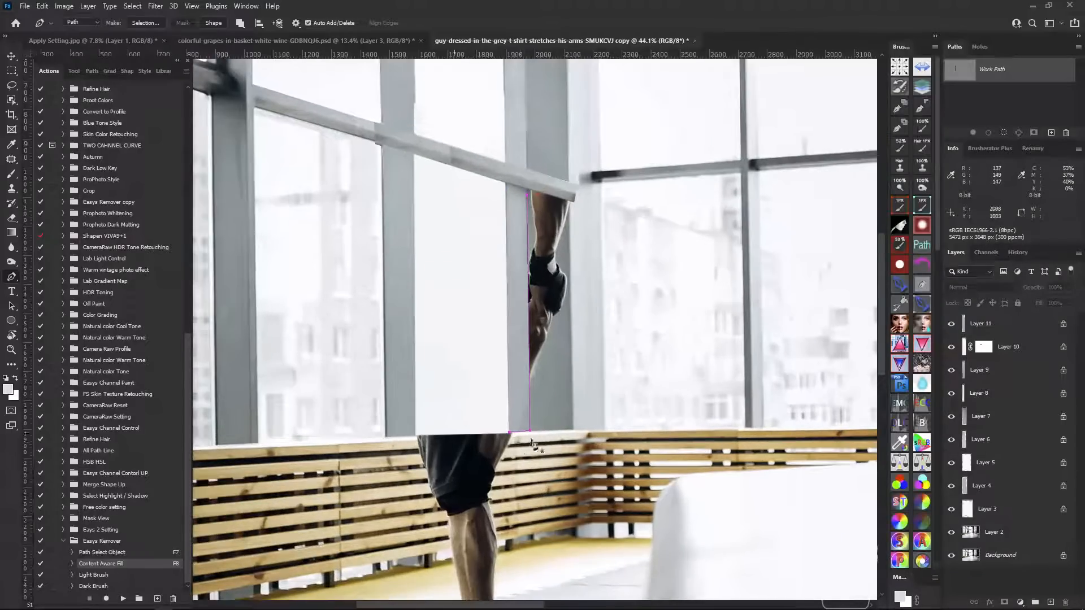
drag(509, 432, 573, 431)
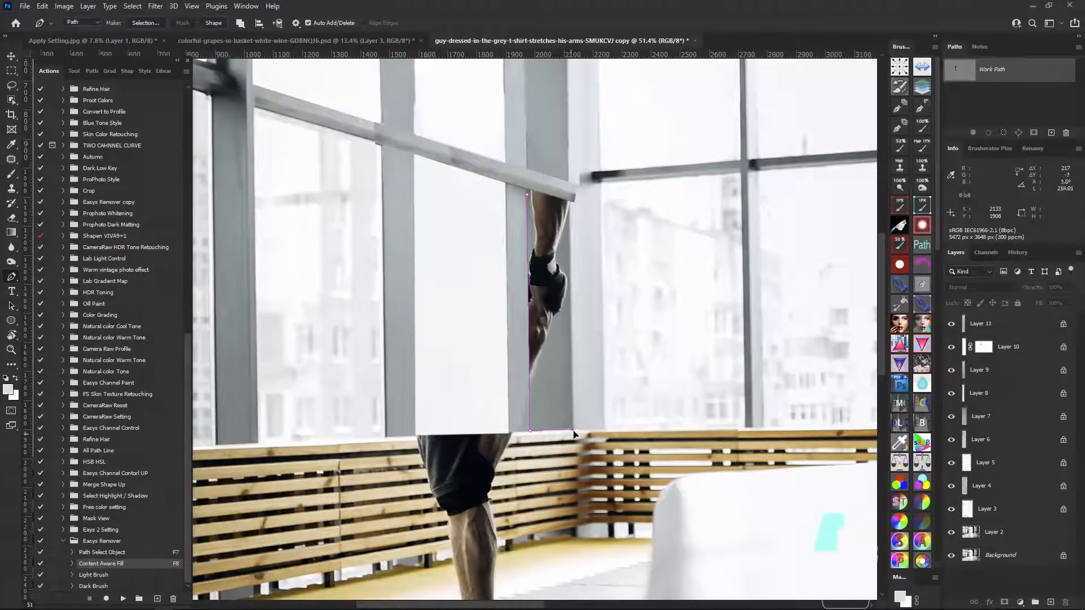
scroll(570, 201, up, 3)
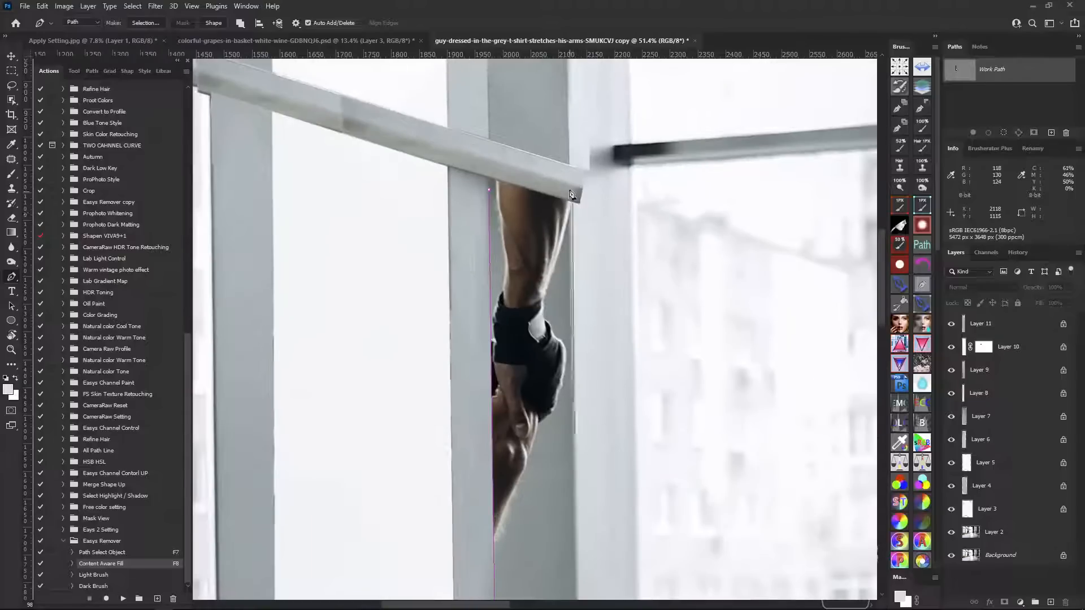
scroll(526, 195, up, 2)
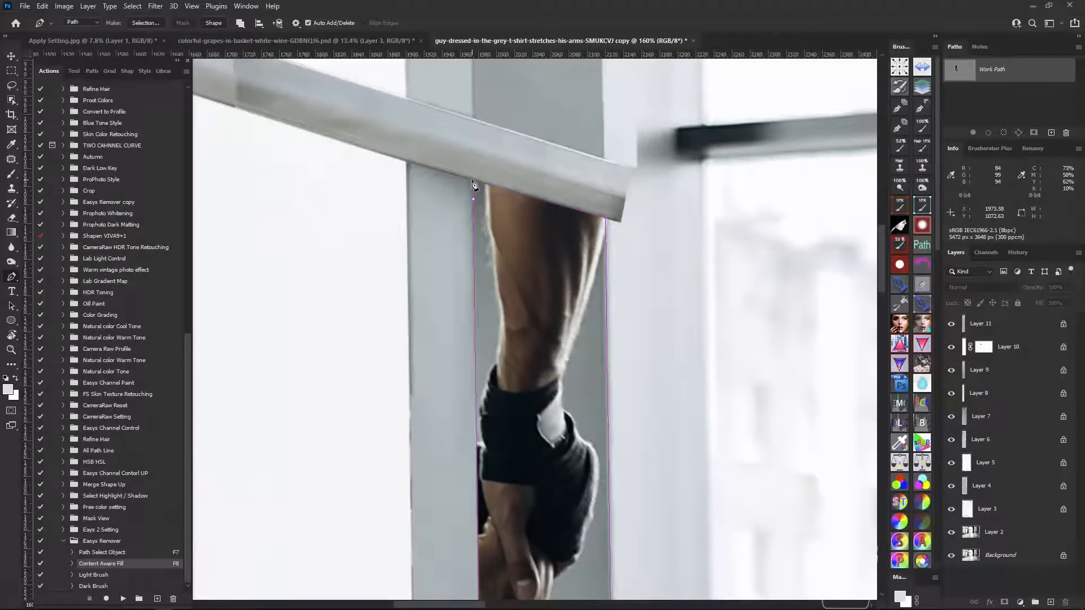
click(474, 198)
drag(500, 250, 472, 265)
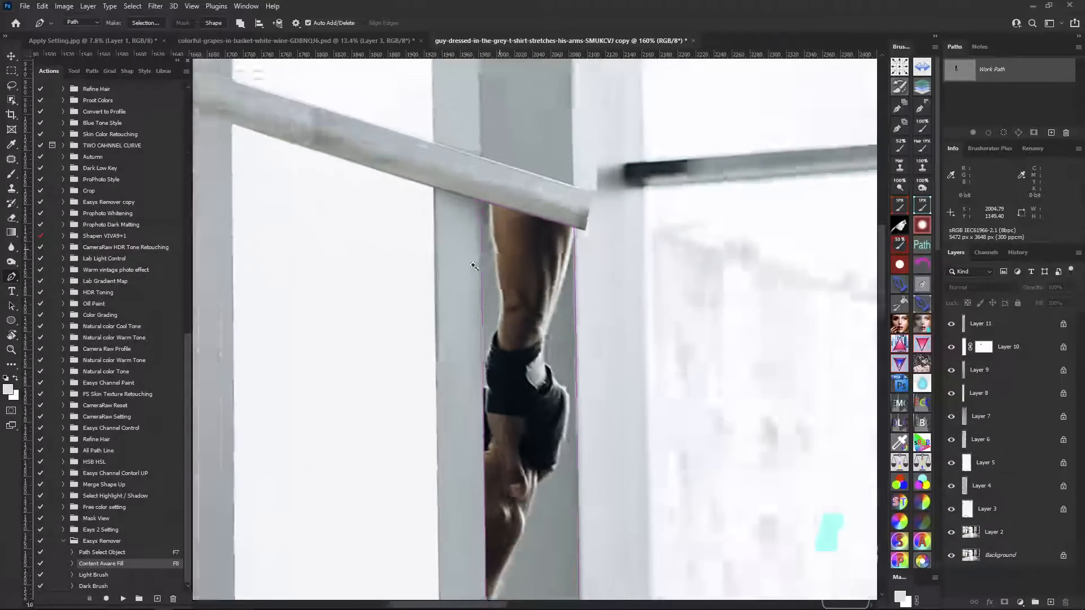
scroll(474, 265, down, 4)
click(133, 554)
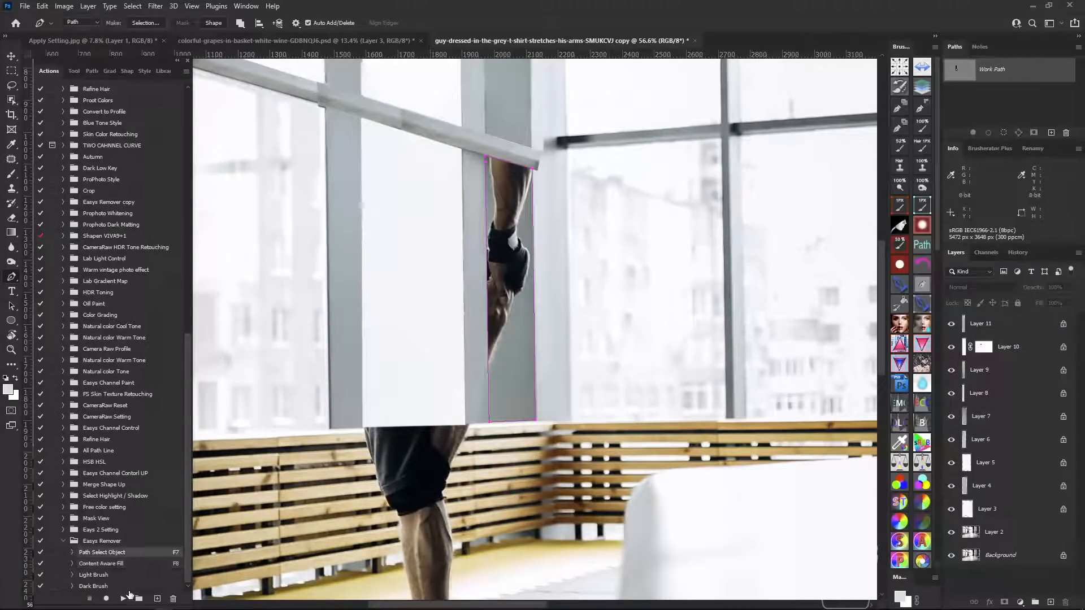
click(123, 599)
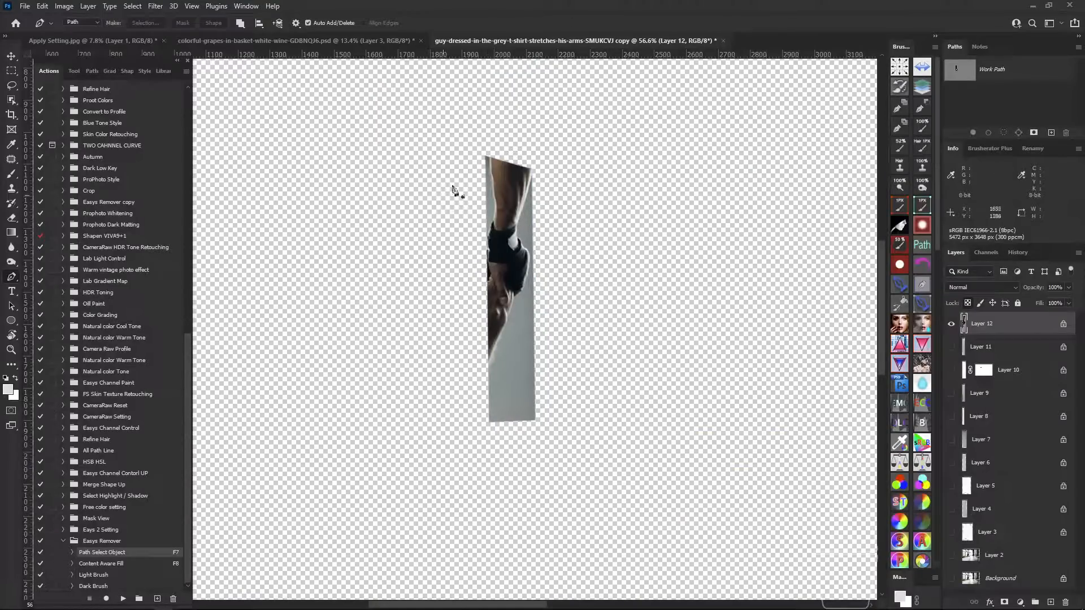
Remove the arm and leg from the isolated dark column face with the Content Aware Fill action.
click(144, 563)
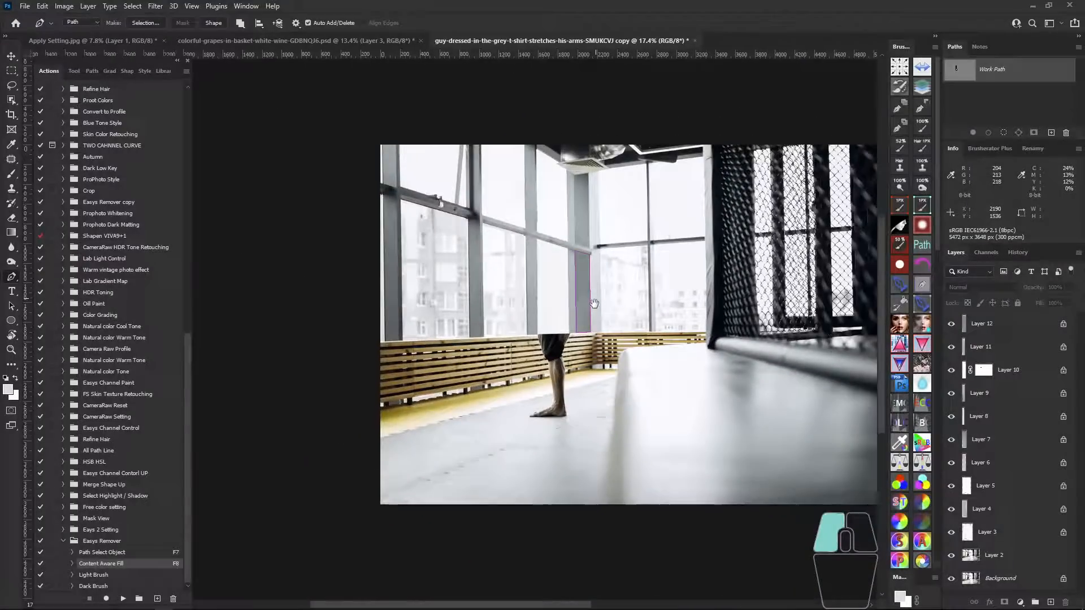
drag(594, 303, 592, 311)
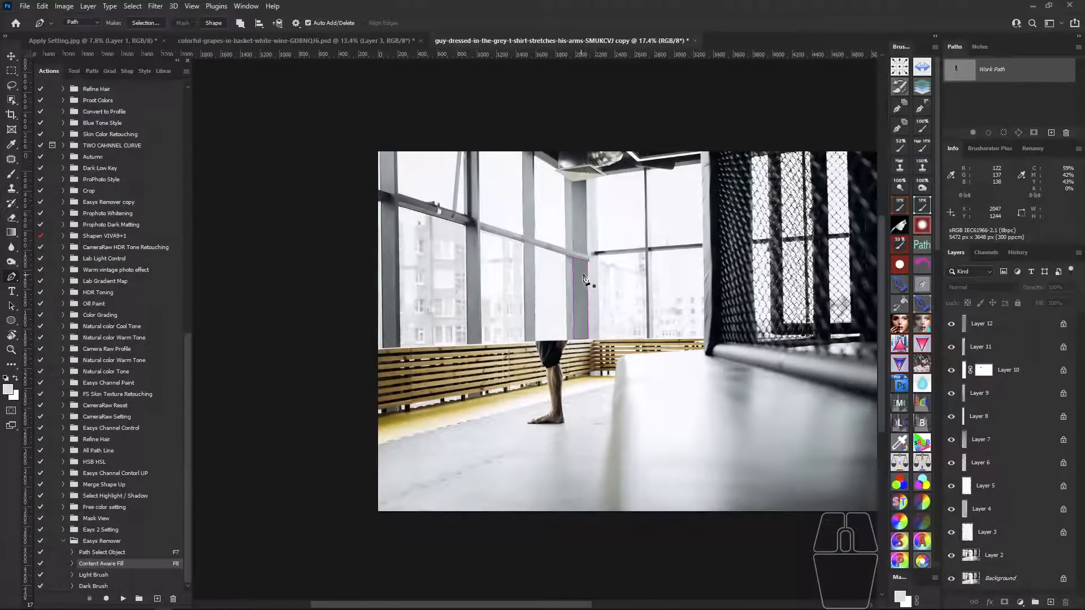
click(573, 258)
click(120, 575)
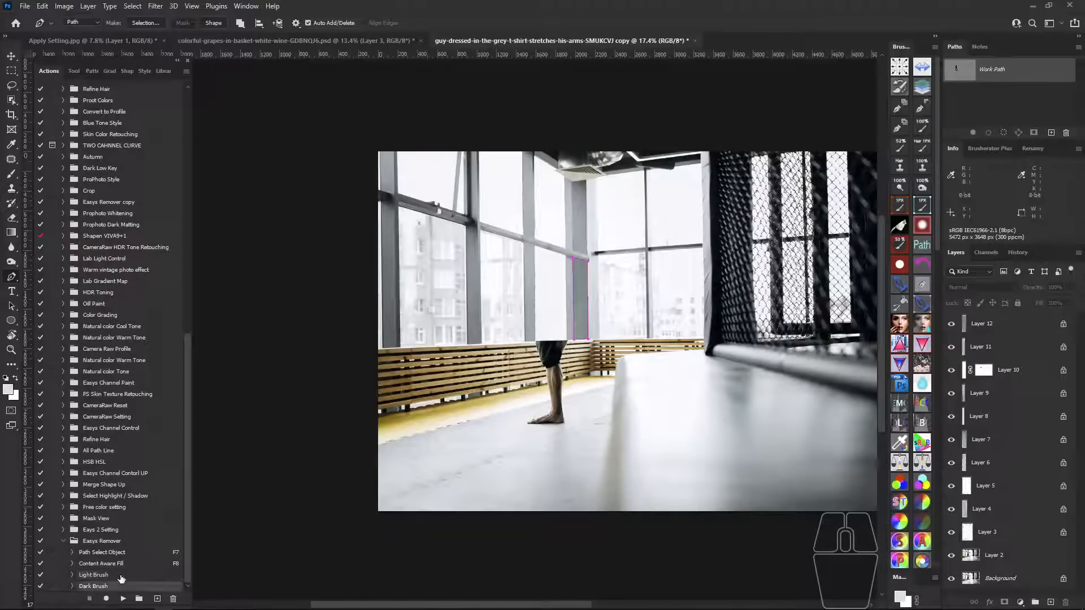
scroll(613, 322, up, 3)
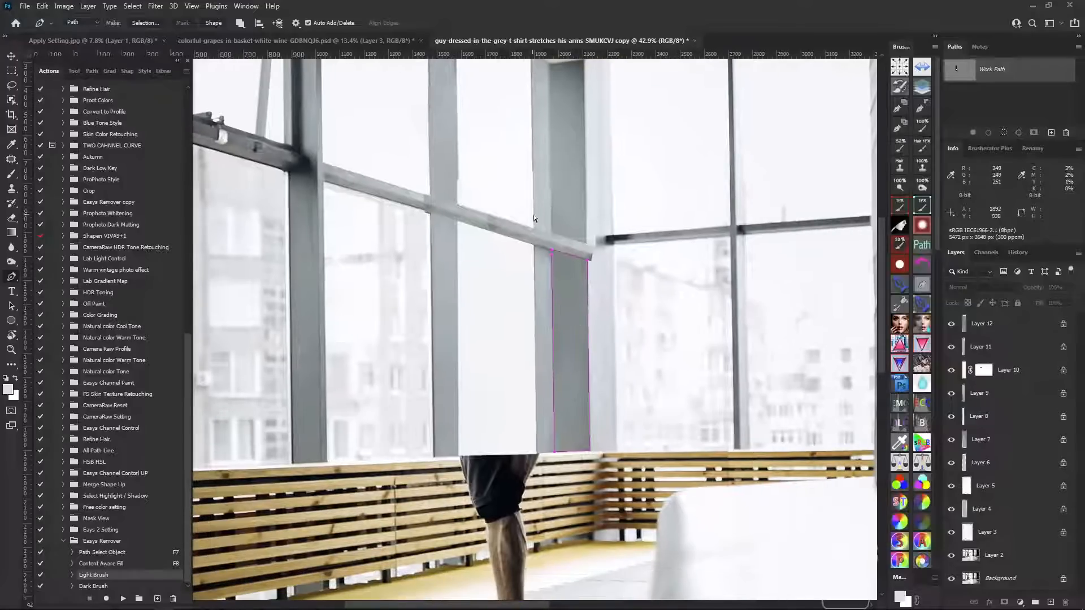
scroll(622, 328, down, 2)
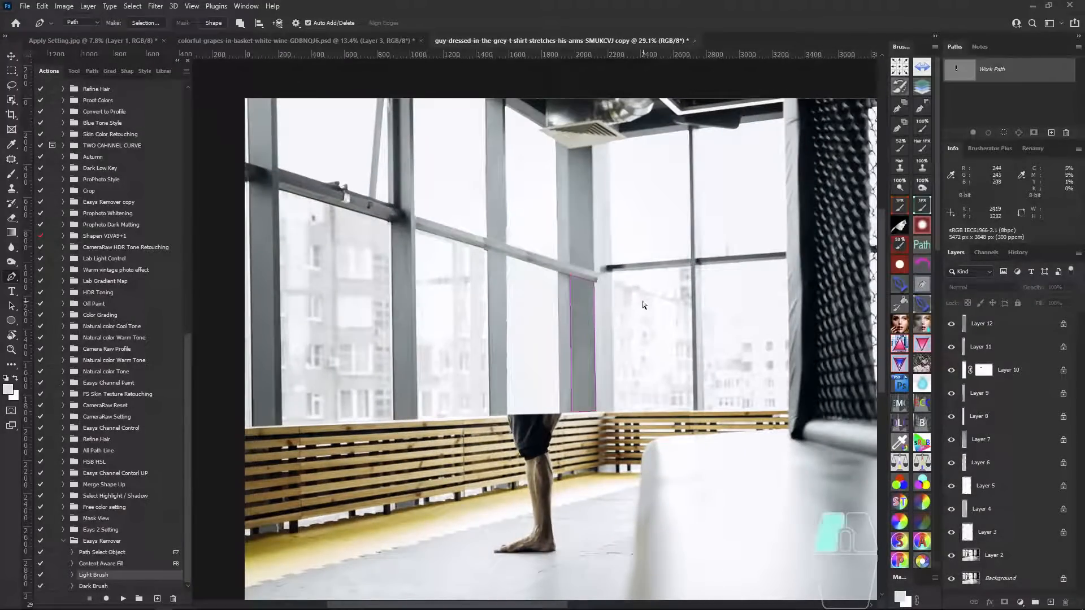
Draw a narrow closed path along the column's pane-side edge, from the ceiling down to the beam.
scroll(521, 240, up, 4)
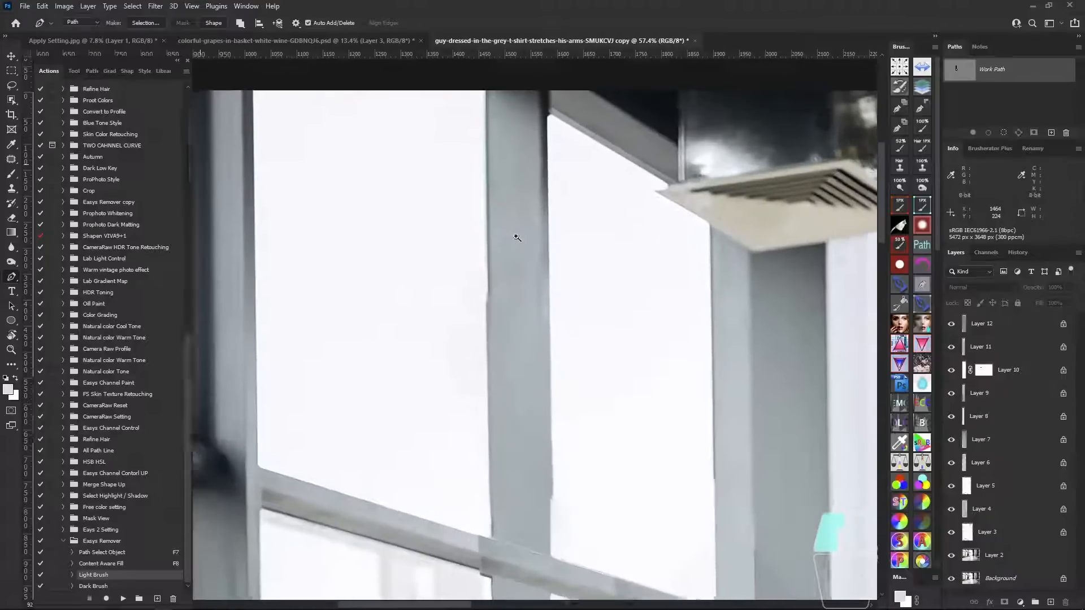
scroll(503, 240, up, 1)
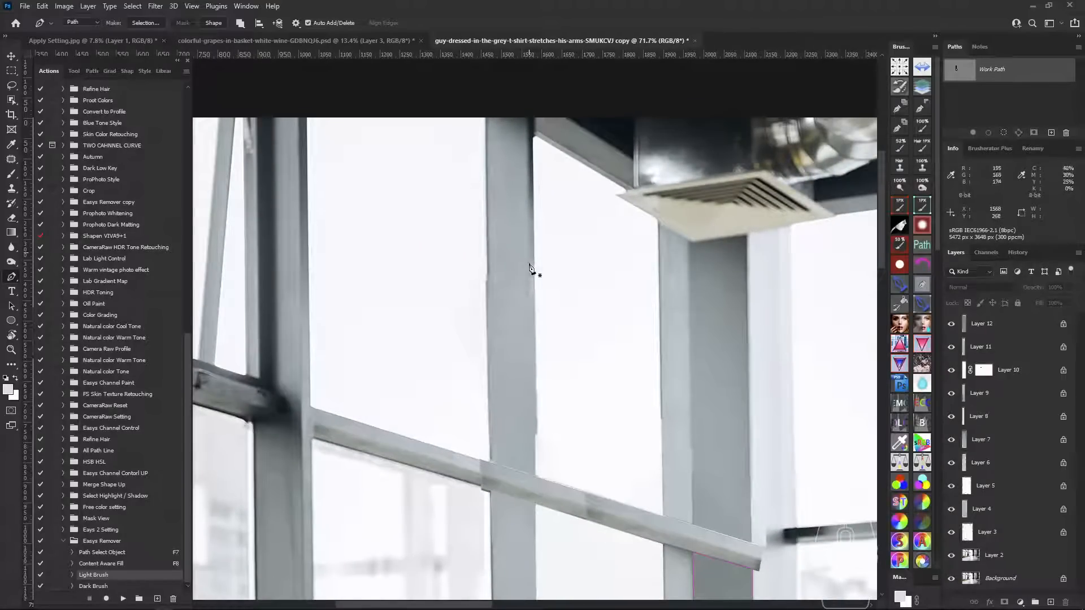
scroll(509, 165, up, 3)
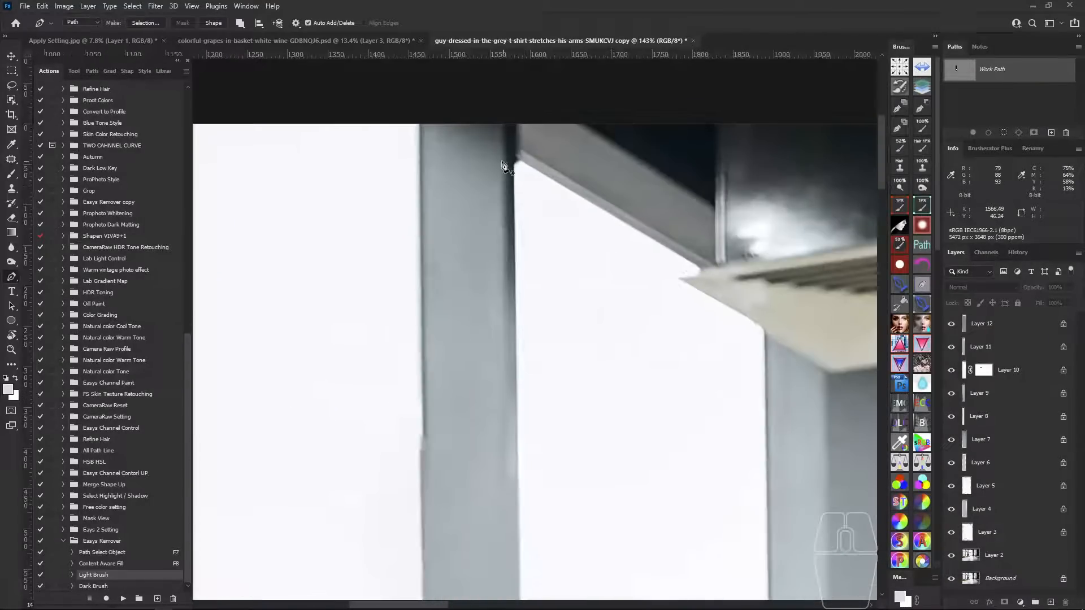
scroll(512, 181, down, 3)
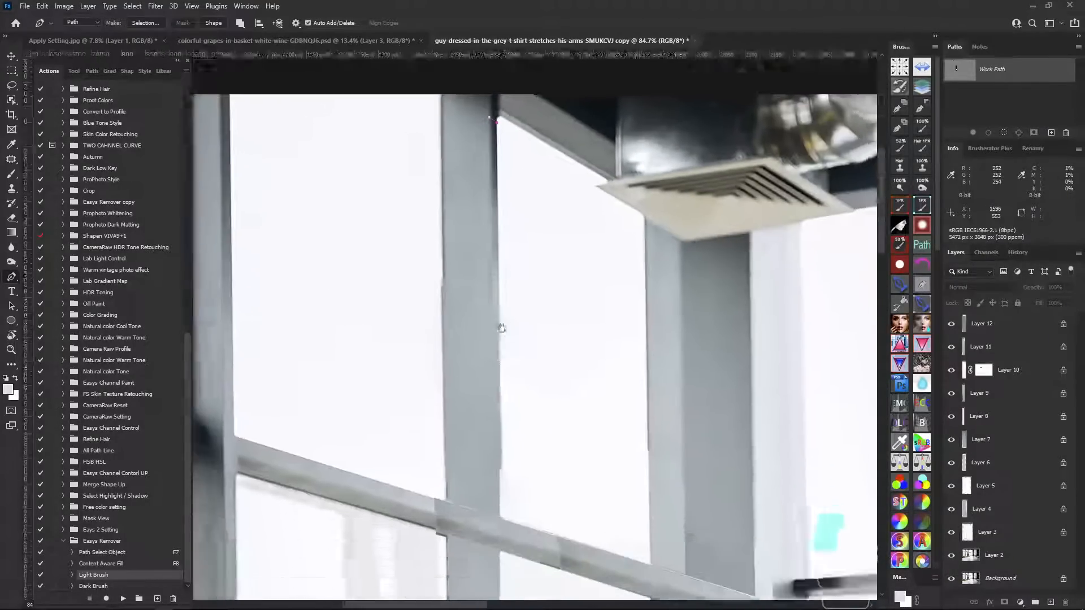
click(496, 357)
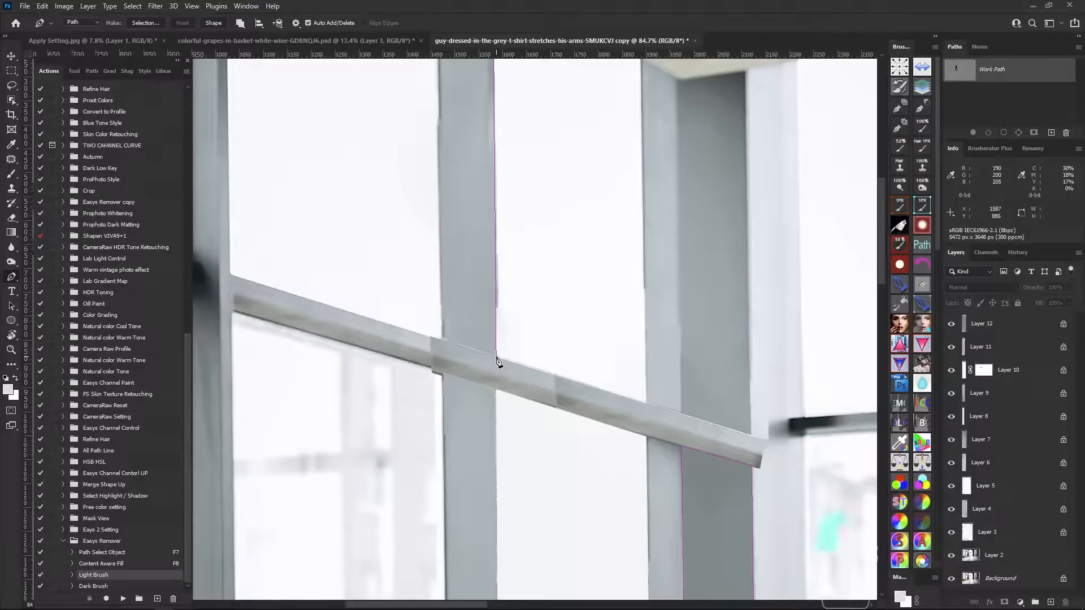
scroll(483, 358, down, 2)
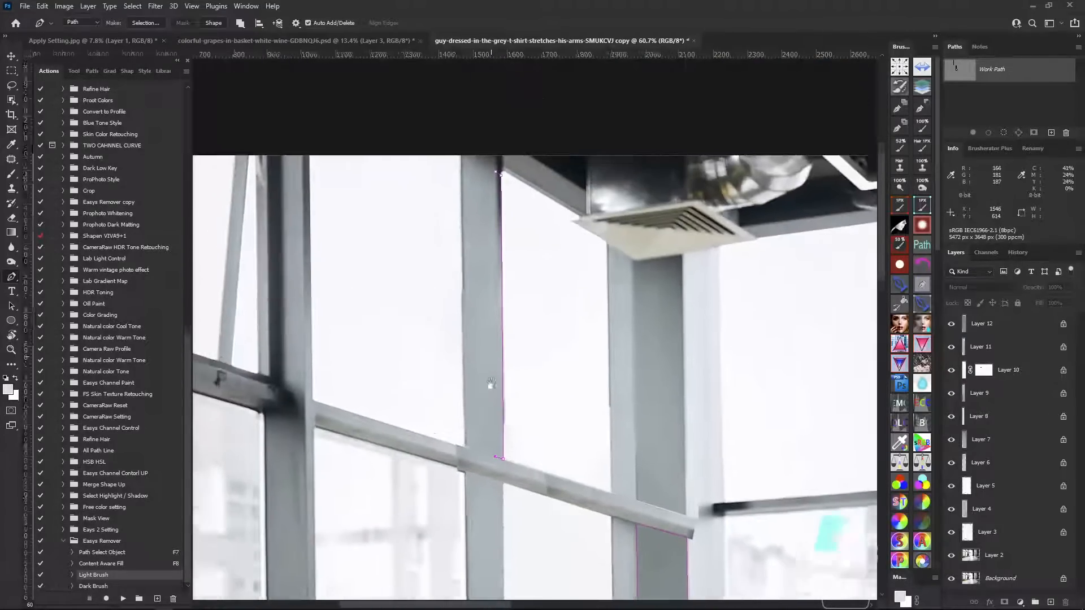
click(498, 205)
Refine the lower anchor points of the narrow path so it follows the column's pane-side edge down to the beam.
drag(477, 426, 509, 424)
ctrl+click(493, 403)
drag(492, 388, 556, 367)
ctrl+click(500, 404)
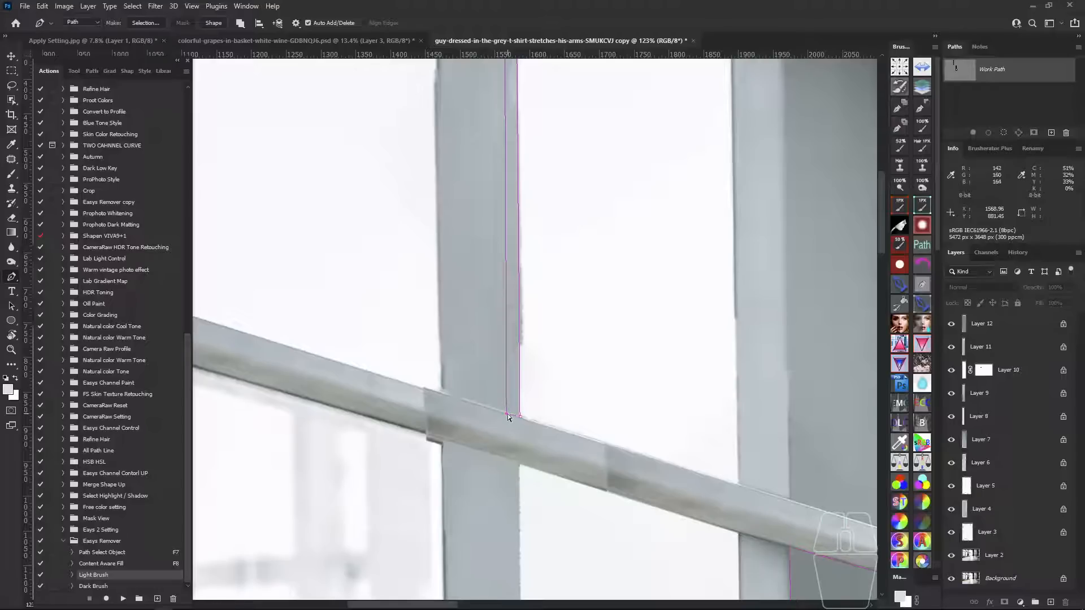
drag(507, 413, 509, 413)
drag(538, 382, 495, 387)
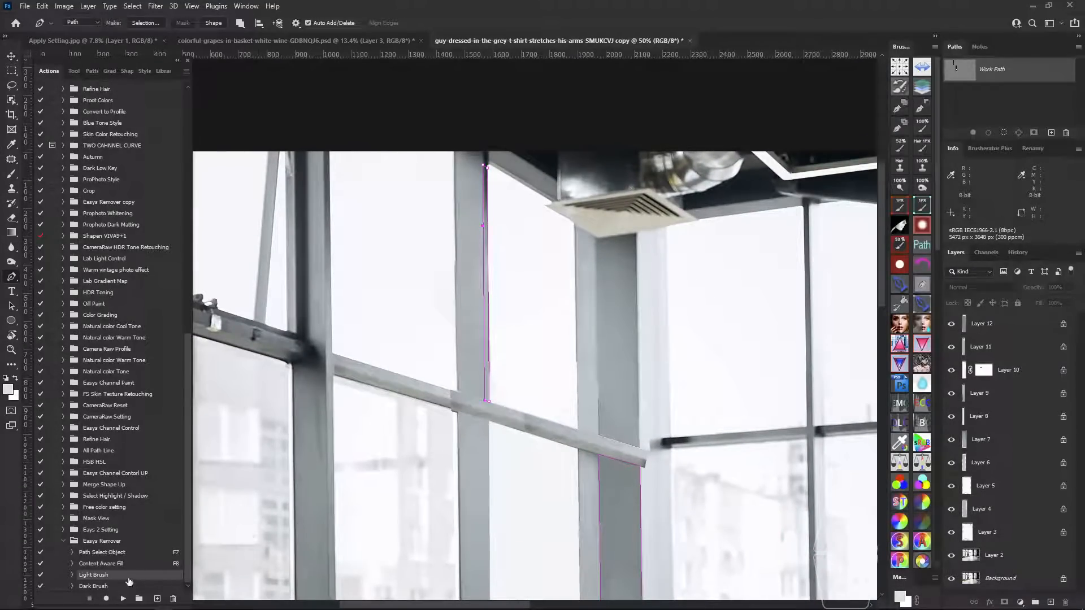
click(115, 586)
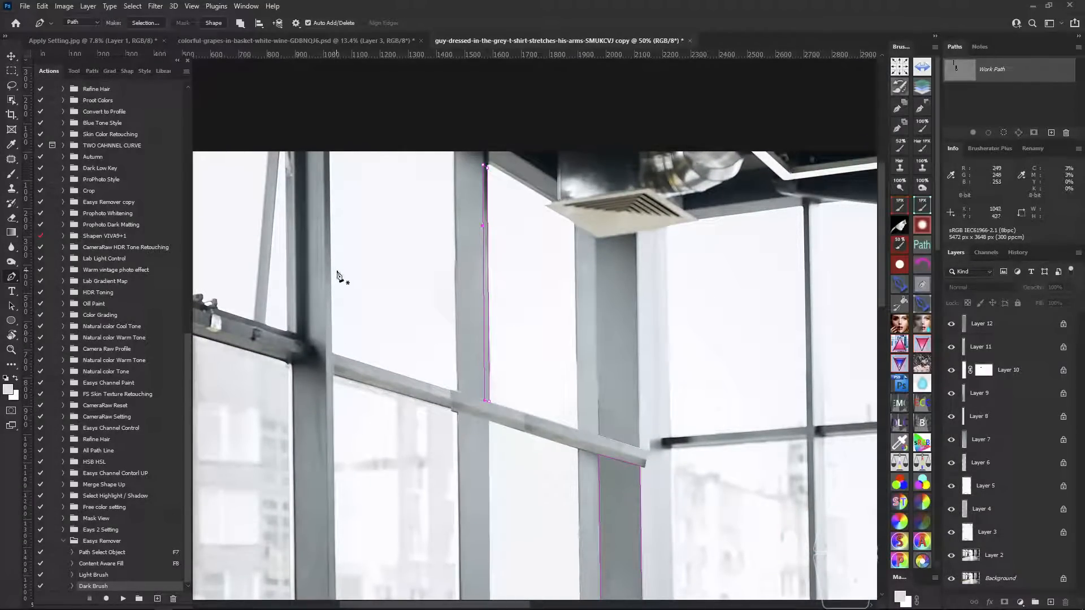
right_click(489, 319)
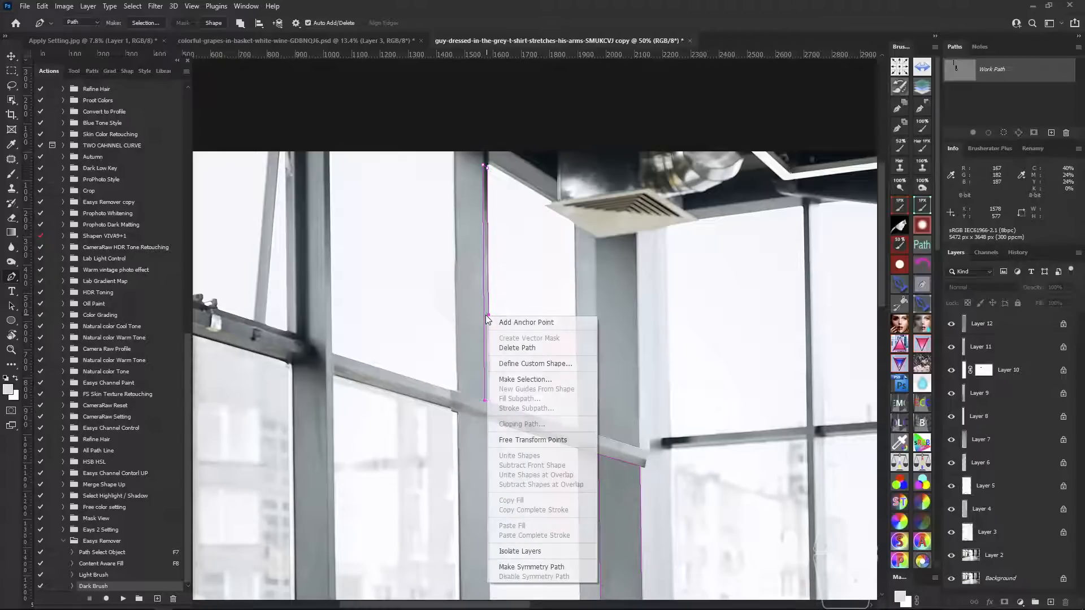
click(536, 381)
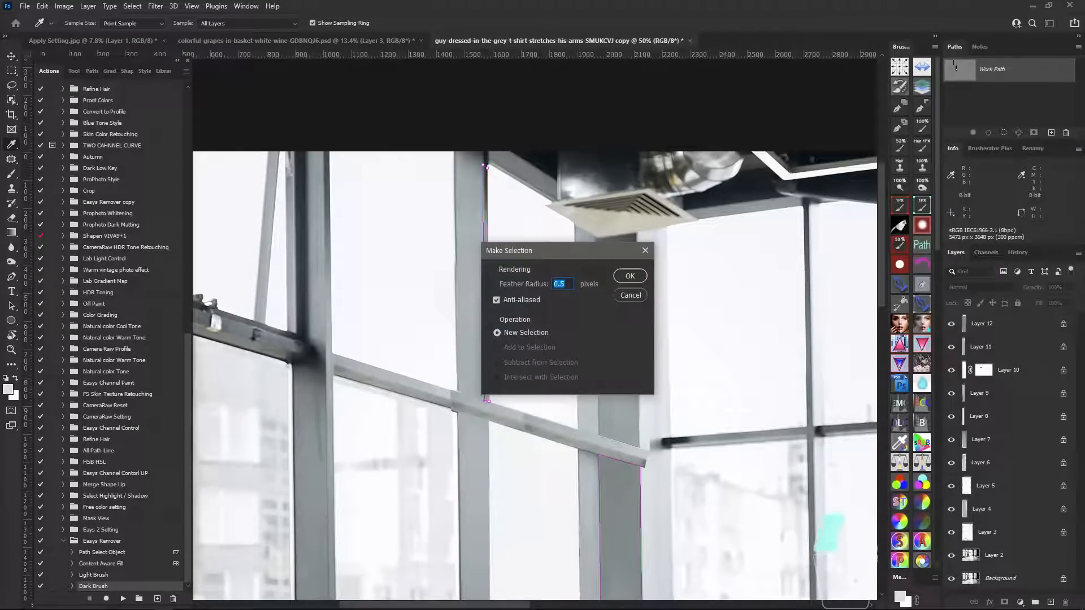
text(1)
click(630, 276)
Run the Light Brush action on the narrow column-edge path and set the new masked layer's blend mode to Darken.
scroll(453, 423, down, 3)
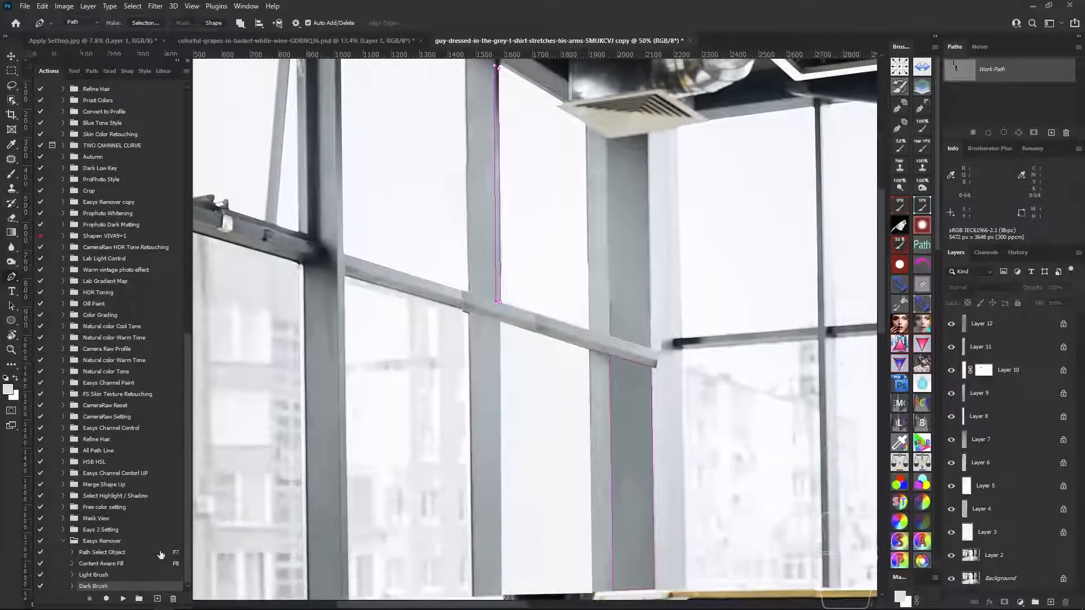
click(132, 574)
click(123, 598)
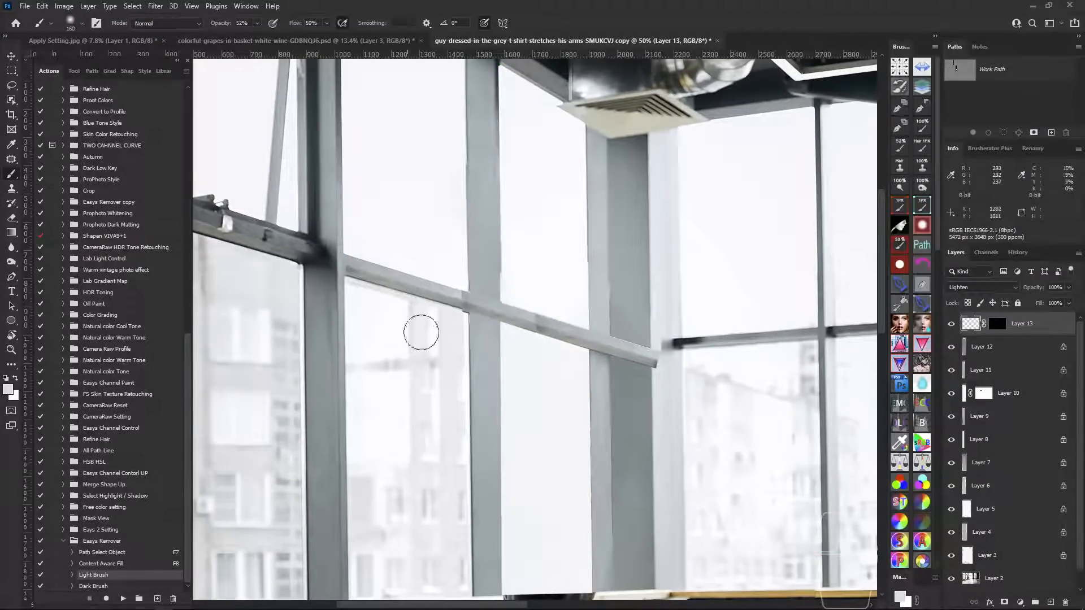
mouse_move(526, 279)
mouse_down()
mouse_move(495, 372)
mouse_move(499, 412)
mouse_up()
drag(489, 332, 603, 309)
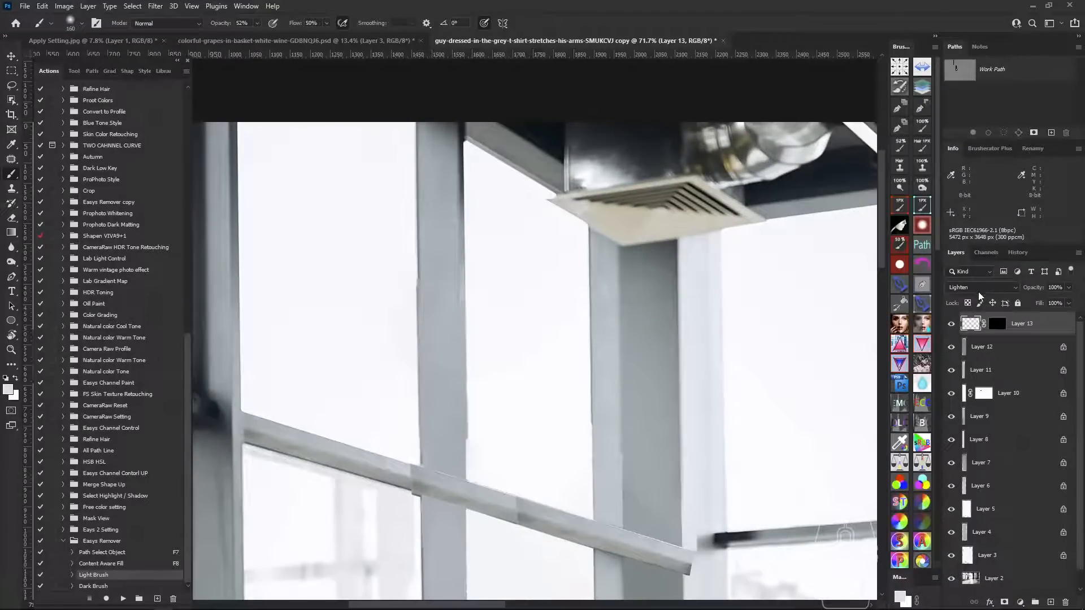
click(981, 288)
click(980, 322)
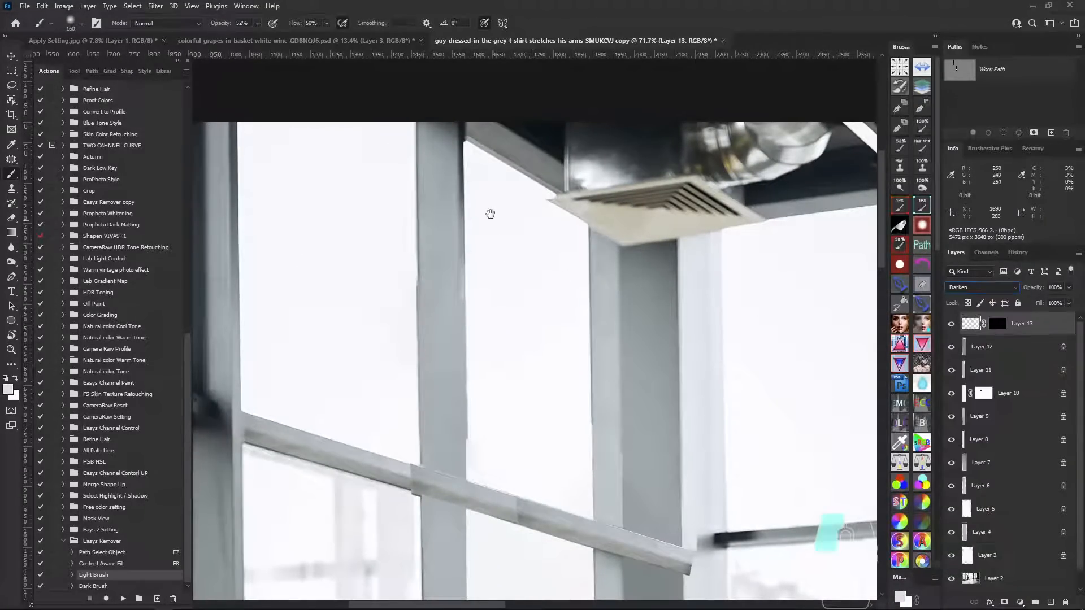
Sample the dark grey at the top of the column edge and paint it down the masked strip to the beam.
click(491, 195)
alt+click(452, 158)
alt+click(468, 164)
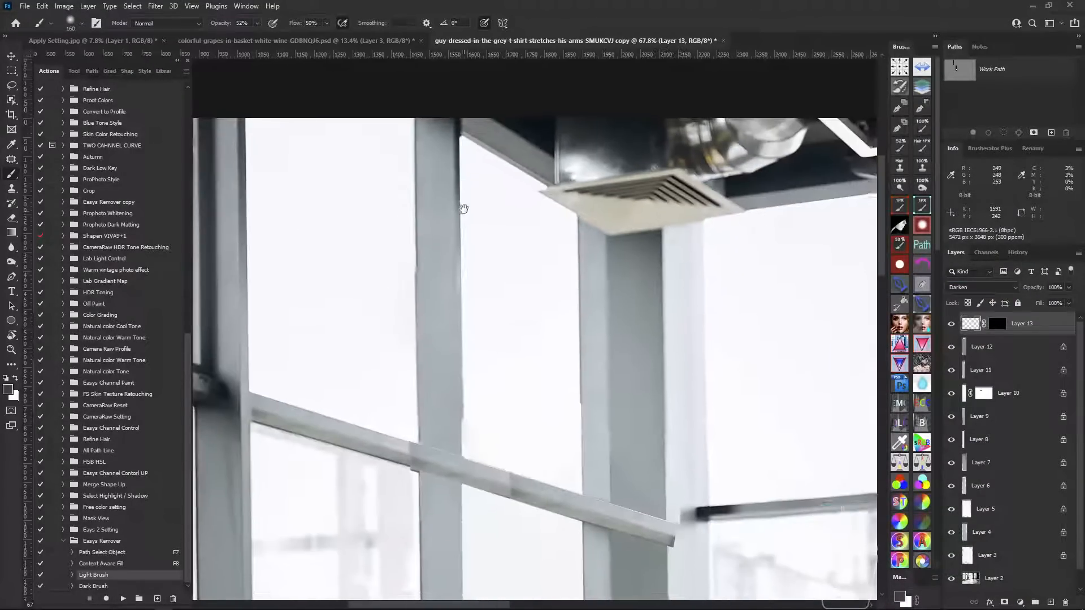
alt+click(461, 158)
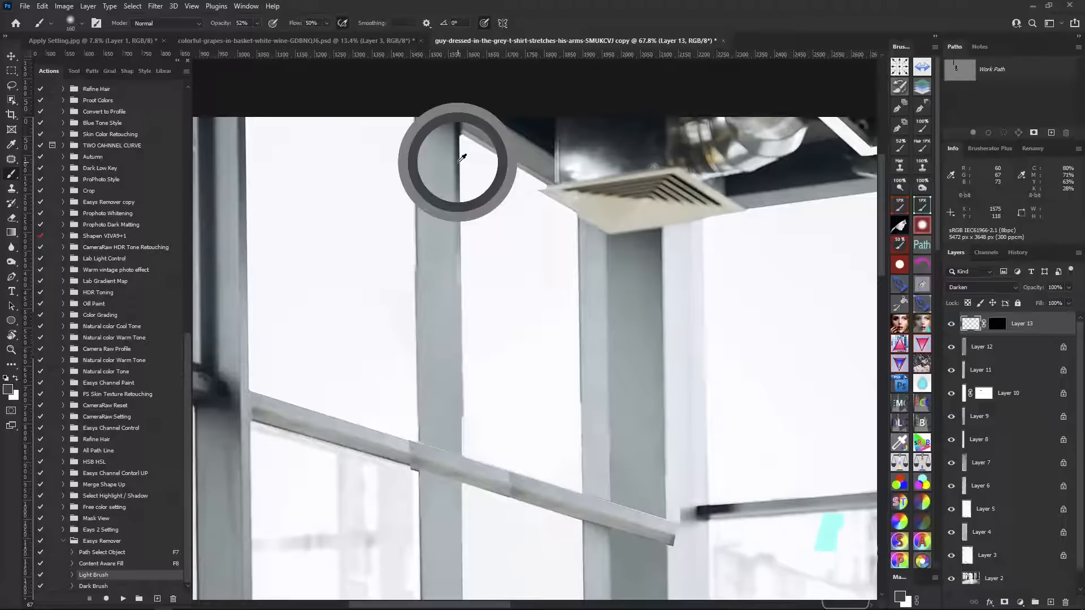
drag(463, 187, 461, 414)
mouse_move(467, 218)
mouse_down()
mouse_move(468, 432)
mouse_move(450, 422)
mouse_up()
mouse_move(463, 179)
mouse_down()
mouse_move(463, 354)
mouse_move(482, 545)
mouse_up()
drag(520, 249, 518, 247)
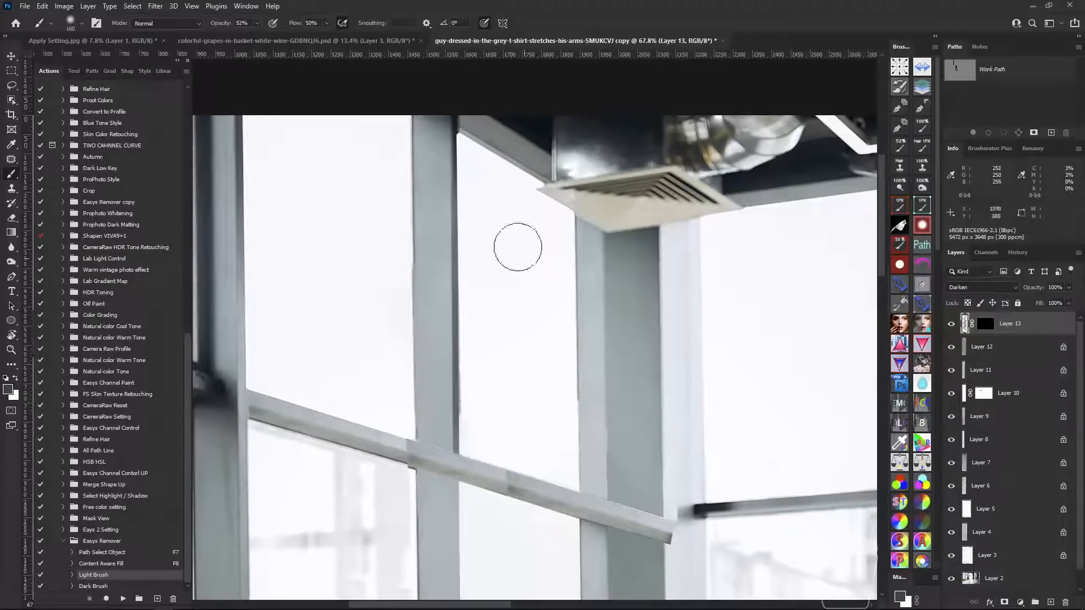
Show the work path again and delete its two column-side anchor points, keeping only the pane-side edge line.
click(959, 71)
drag(490, 353, 485, 348)
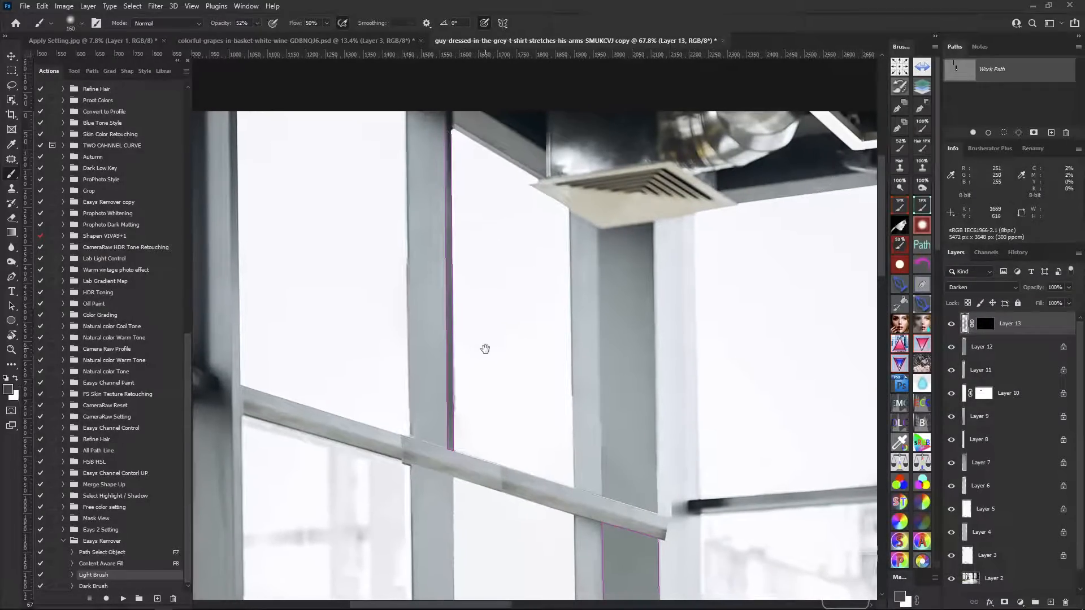
key(p)
drag(436, 126, 447, 141)
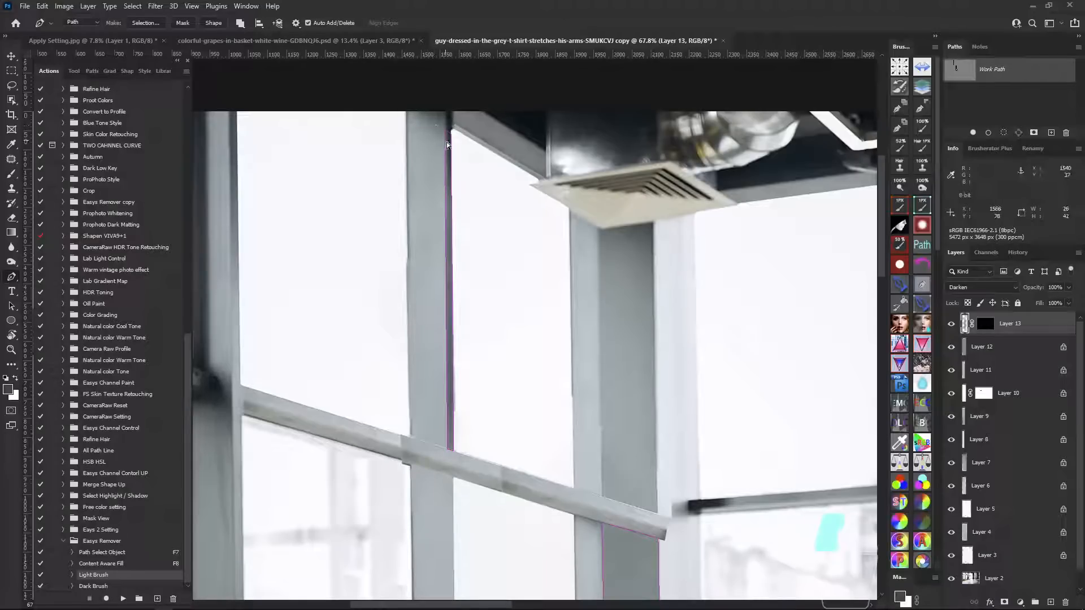
key(Delete)
drag(438, 440, 449, 464)
key(Delete)
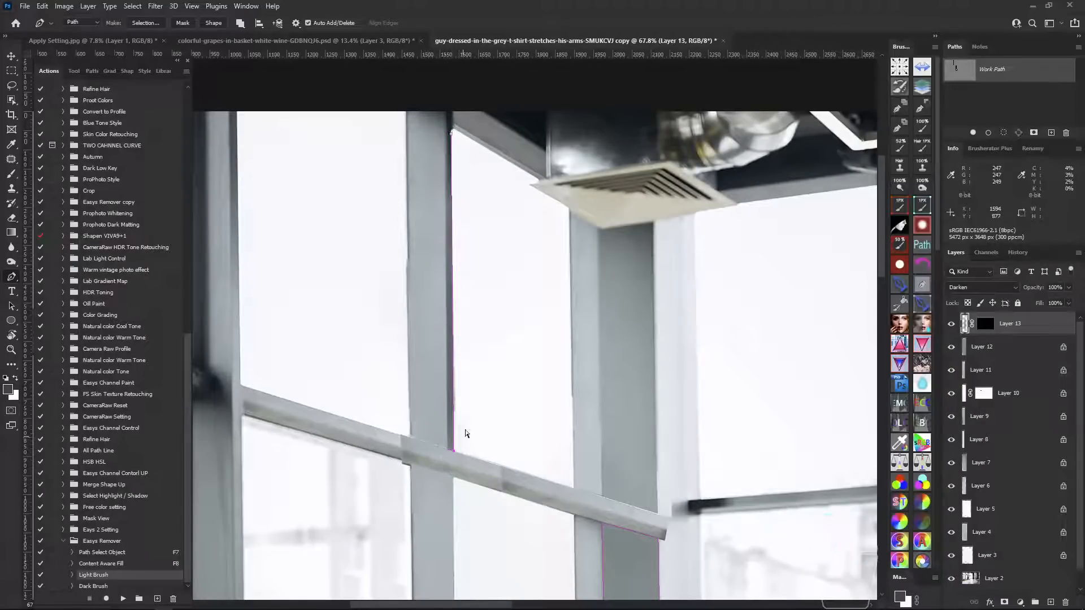
Extend the edge line into a closed path over the adjoining window pane and run the Light Brush action on it.
click(451, 134)
click(559, 231)
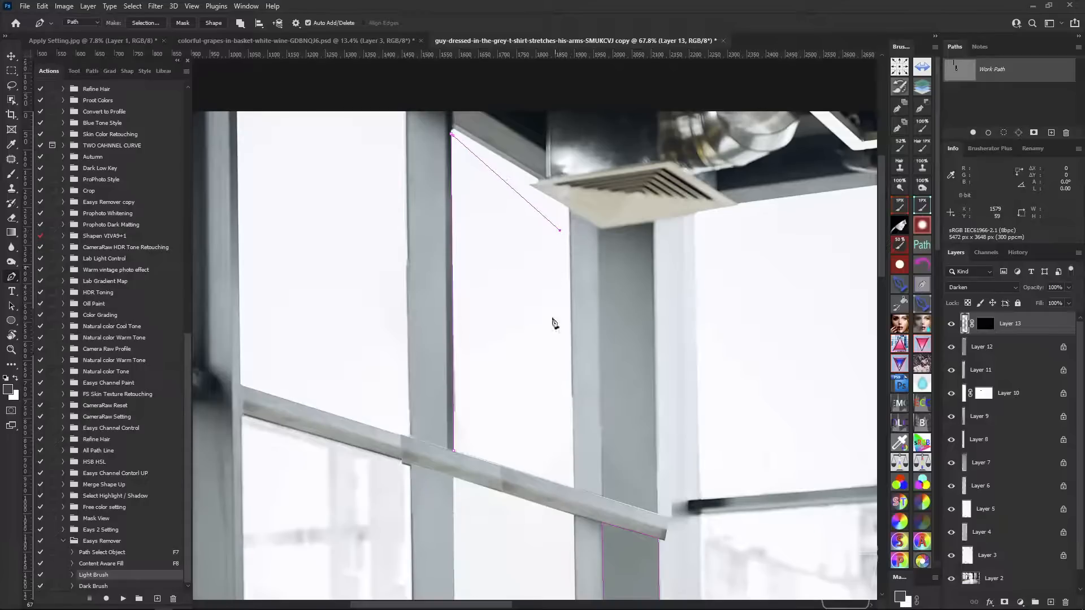
click(547, 480)
click(454, 450)
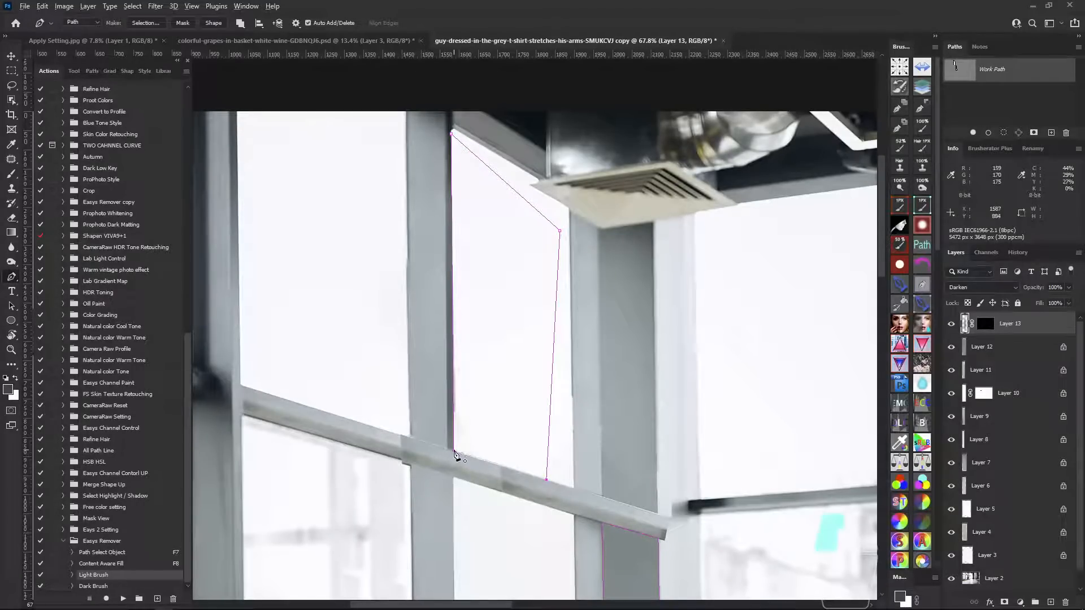
click(124, 599)
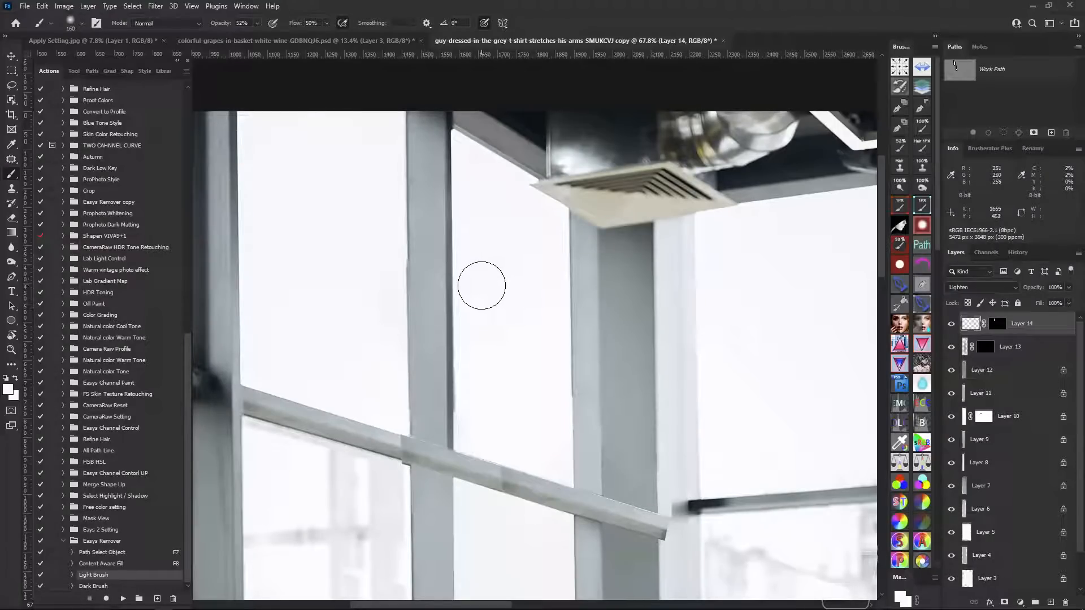
Inspect the new layer's mask over the window pane, both as an overlay and as a mask-only view.
key(backslash)
key(backslash)
key(backslash)
key(backslash)
key(backslash)
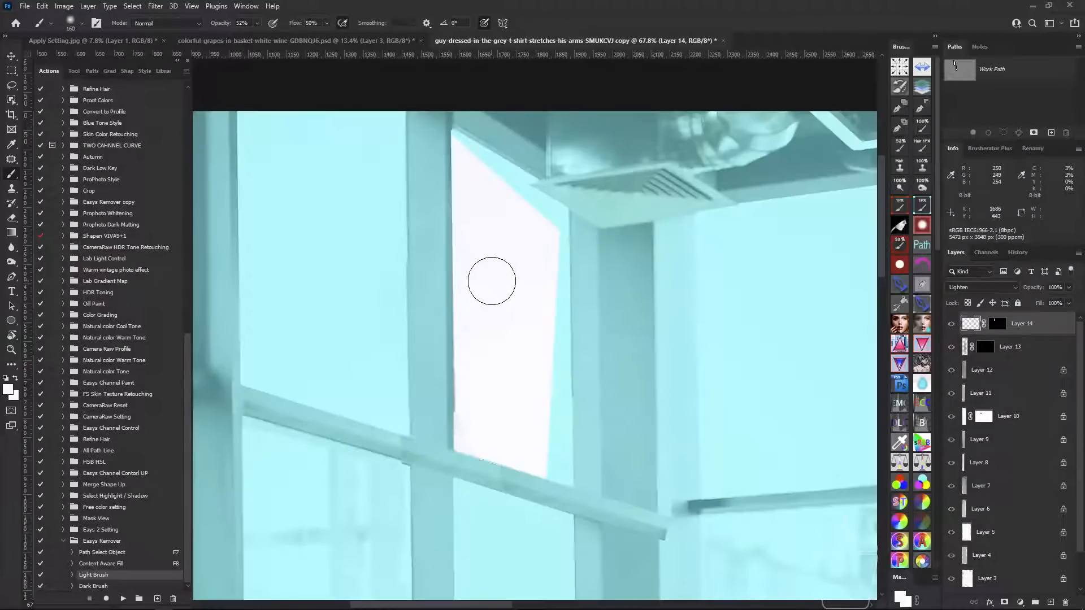
key(backslash)
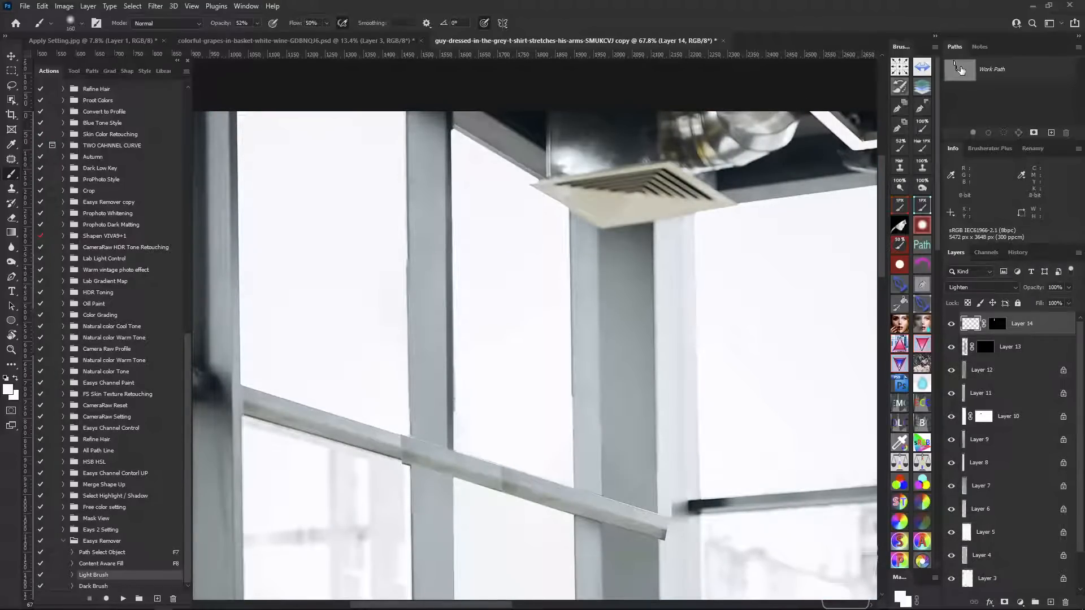
click(963, 71)
click(962, 98)
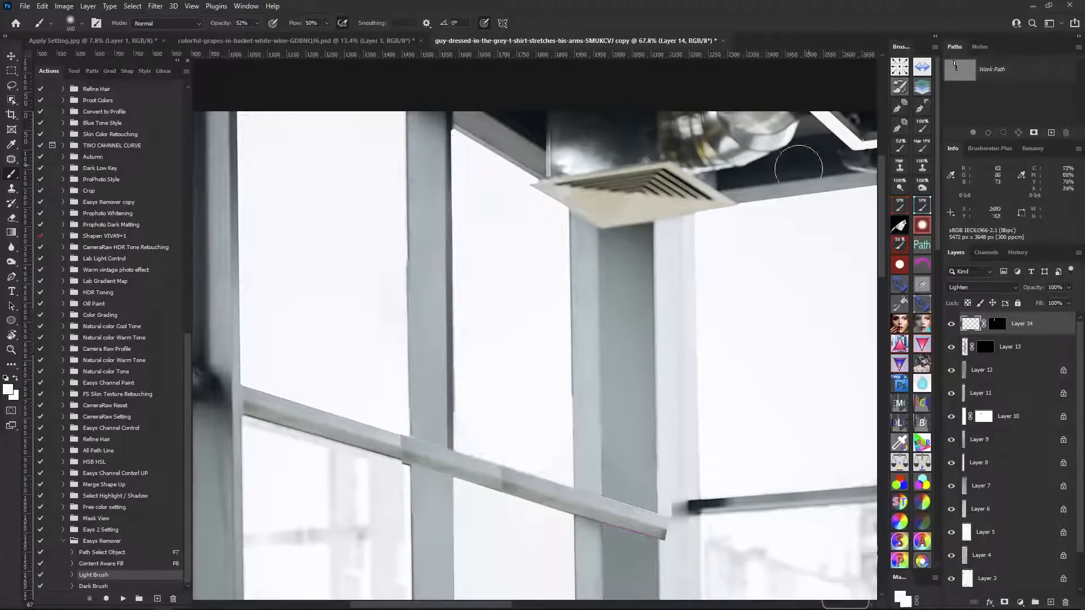
alt+click(999, 325)
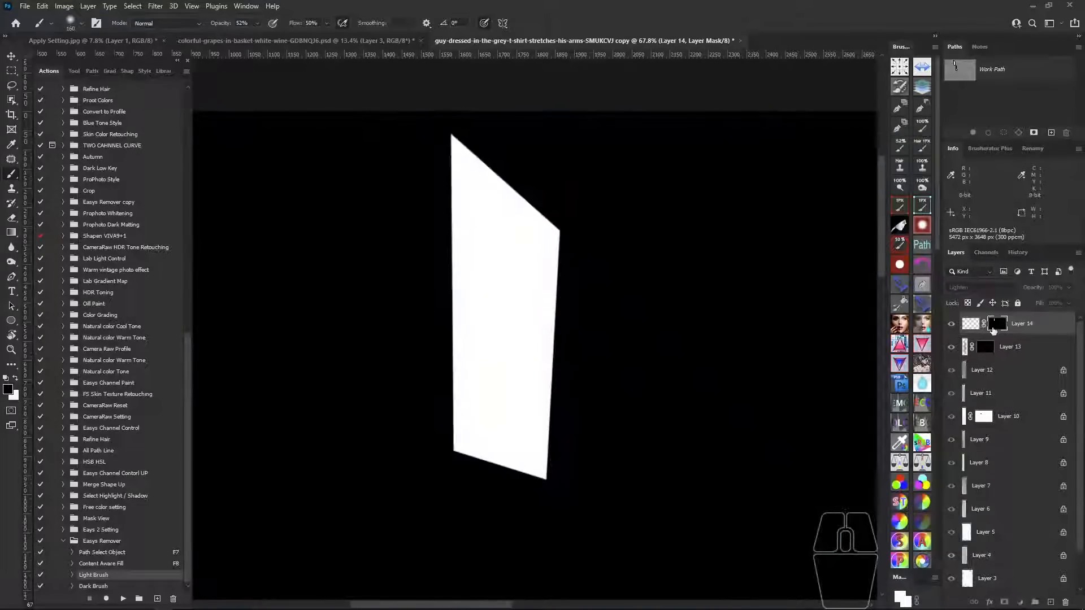
click(970, 328)
drag(557, 357, 543, 336)
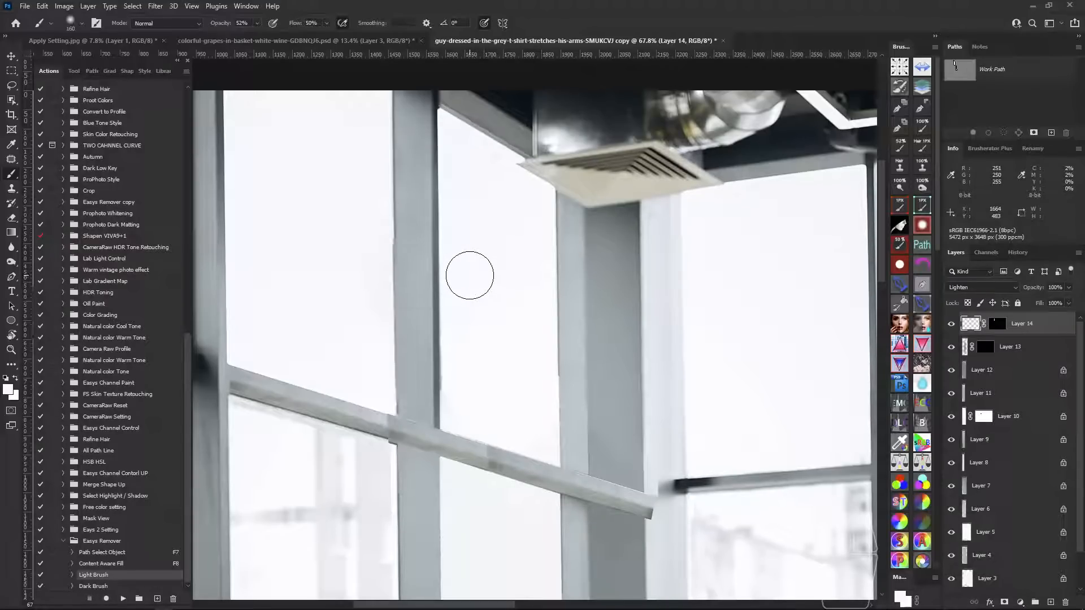
Paint window white inside the pane mask along the column edge, checking the masked area with the overlay.
key(backslash)
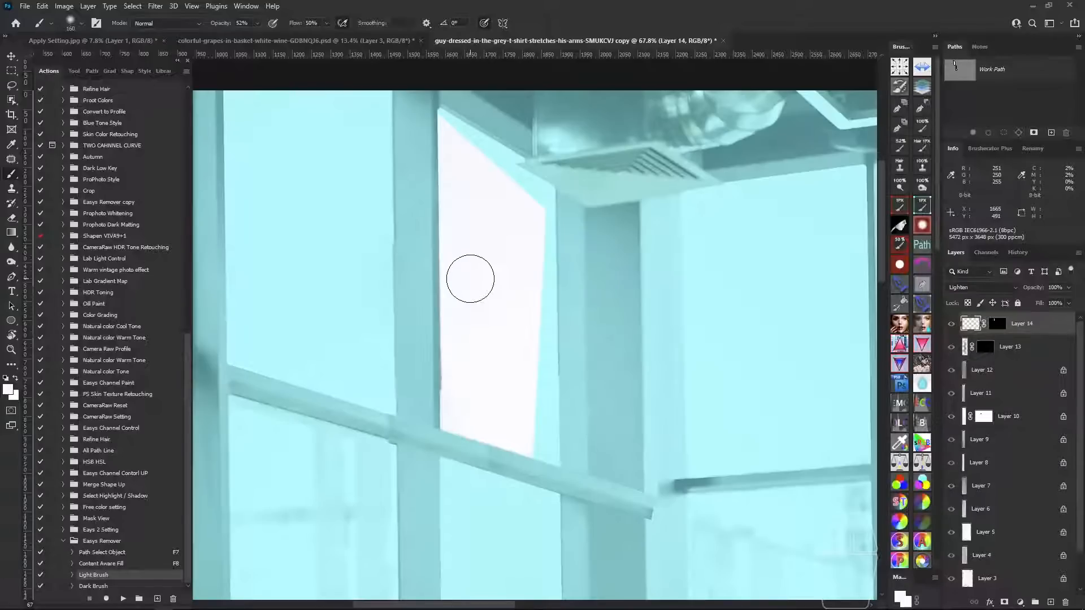
mouse_move(477, 298)
mouse_down()
mouse_move(431, 260)
mouse_move(439, 391)
mouse_move(443, 251)
mouse_up()
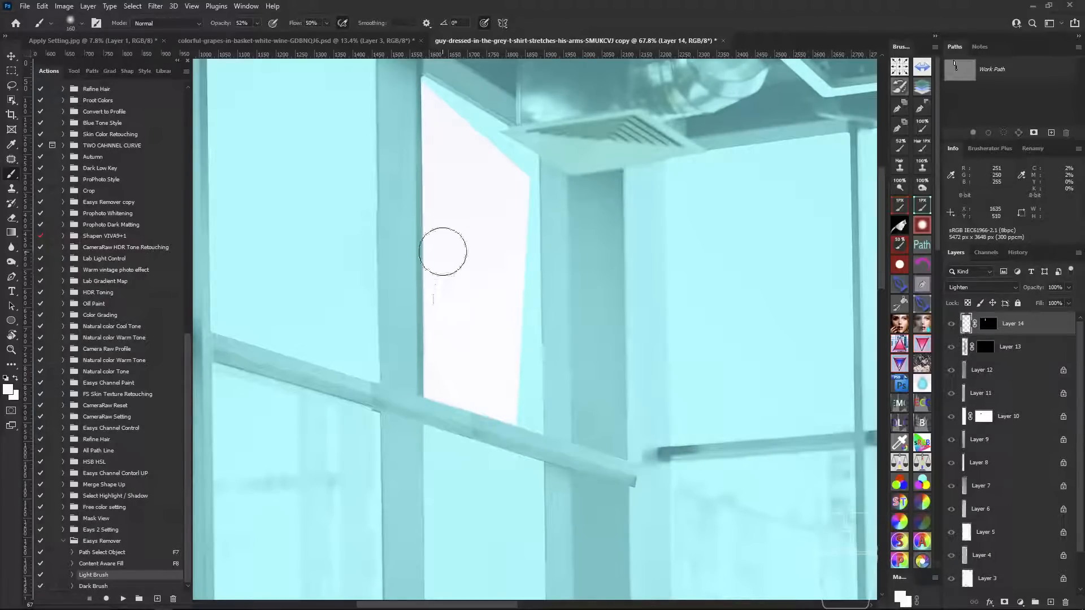
key(backslash)
scroll(508, 339, down, 2)
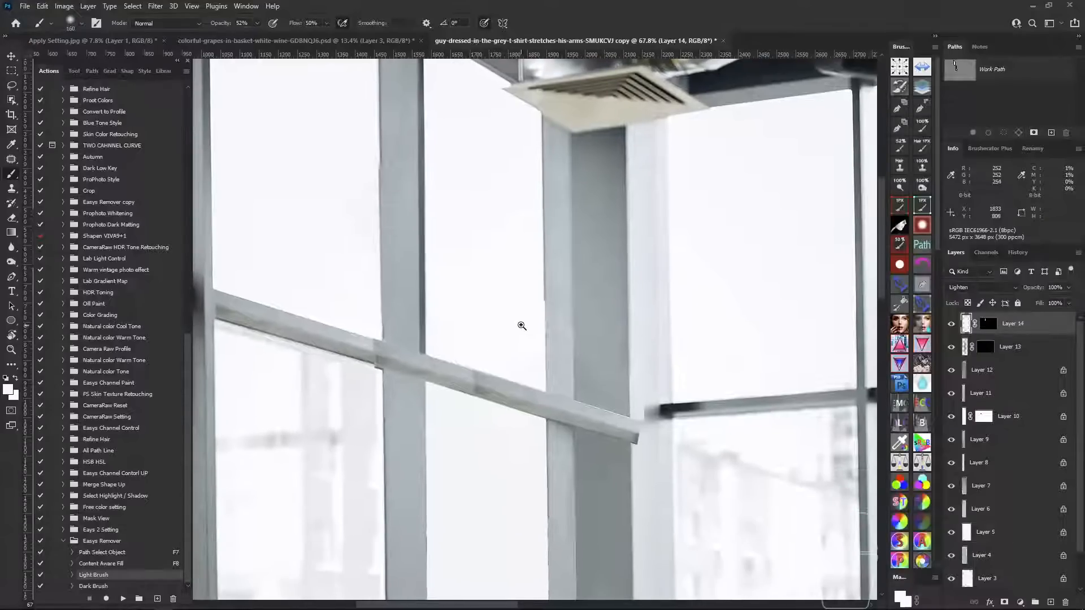
Select Layer 13 and Layer 14 and toggle their visibility to compare the column edge before and after.
drag(521, 326, 500, 334)
ctrl+click(1015, 351)
key(ctrl+comma)
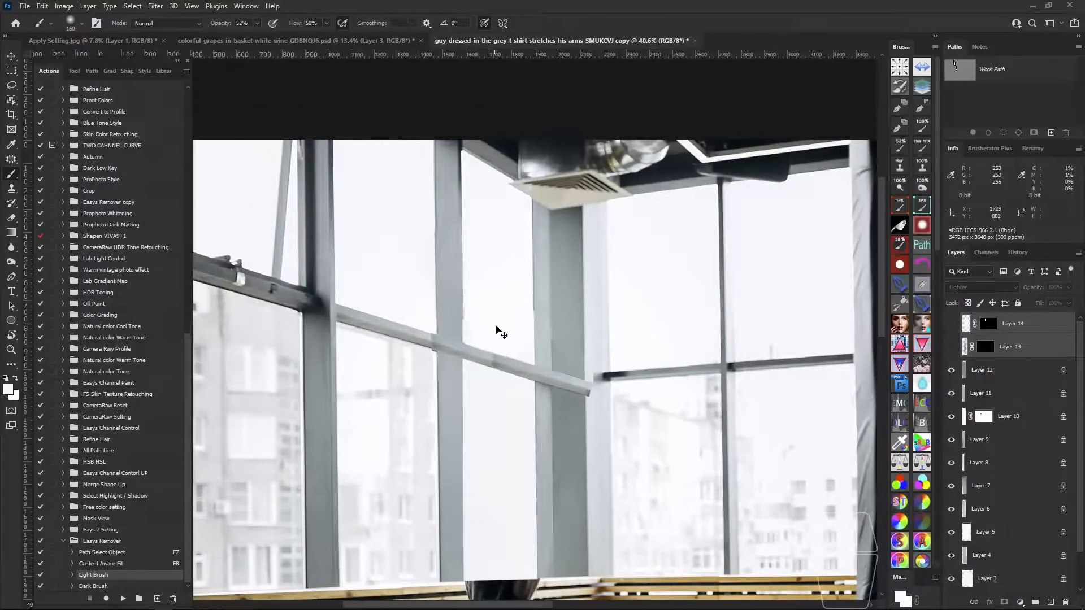
key(ctrl+comma)
key(ctrl+comma)
key(ctrl+comma)
key(ctrl+comma)
key(ctrl+comma)
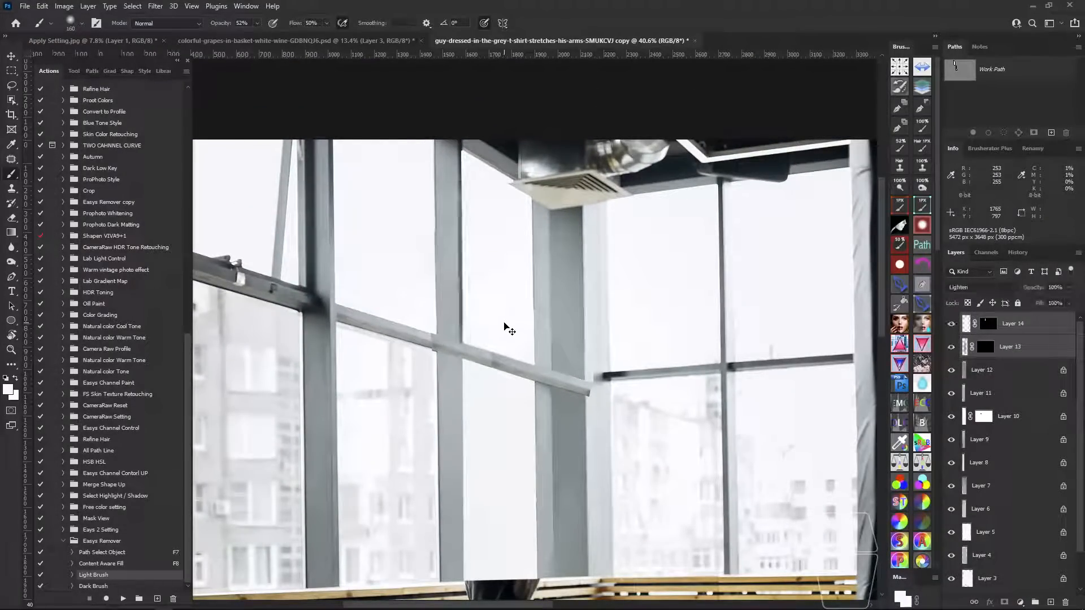
Draw a closed path over the other pane, following the column's ragged opposite edge down to the beam.
drag(429, 213, 492, 273)
key(p)
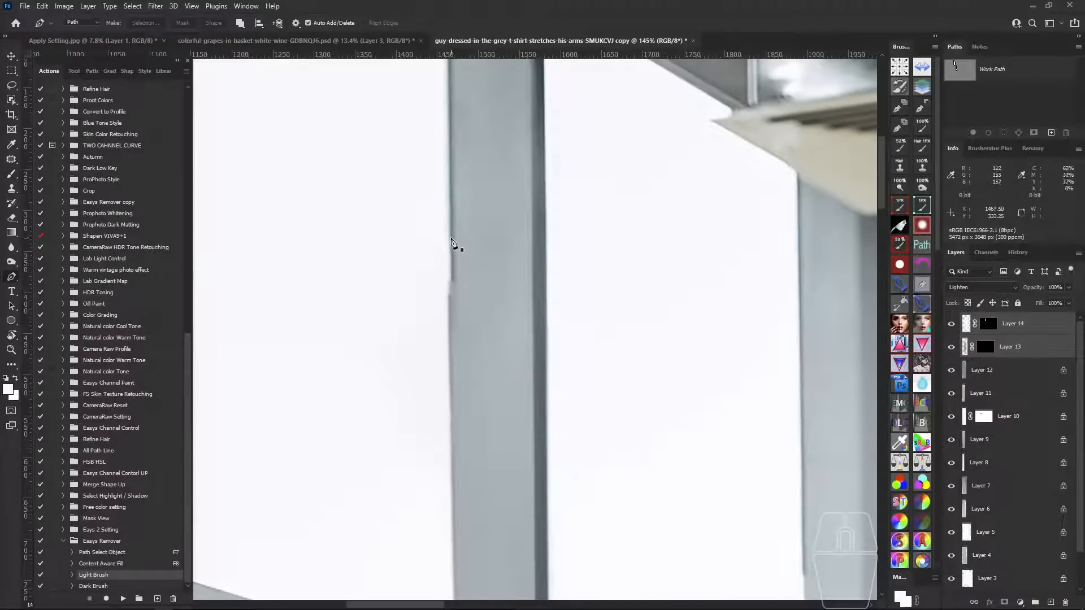
click(415, 152)
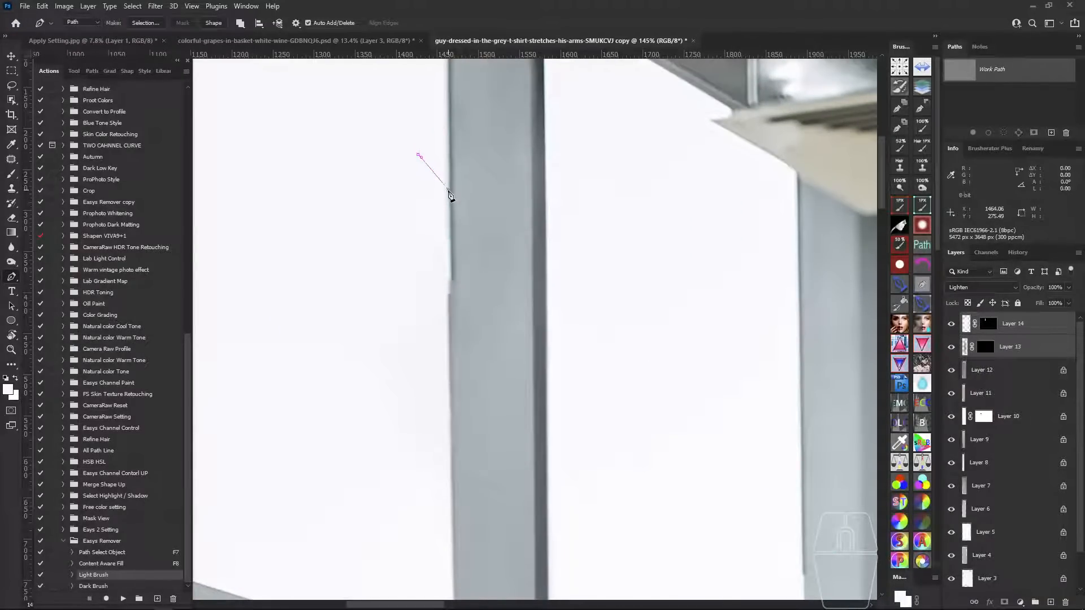
click(449, 192)
drag(450, 195, 422, 254)
drag(429, 373, 434, 289)
drag(461, 349, 493, 367)
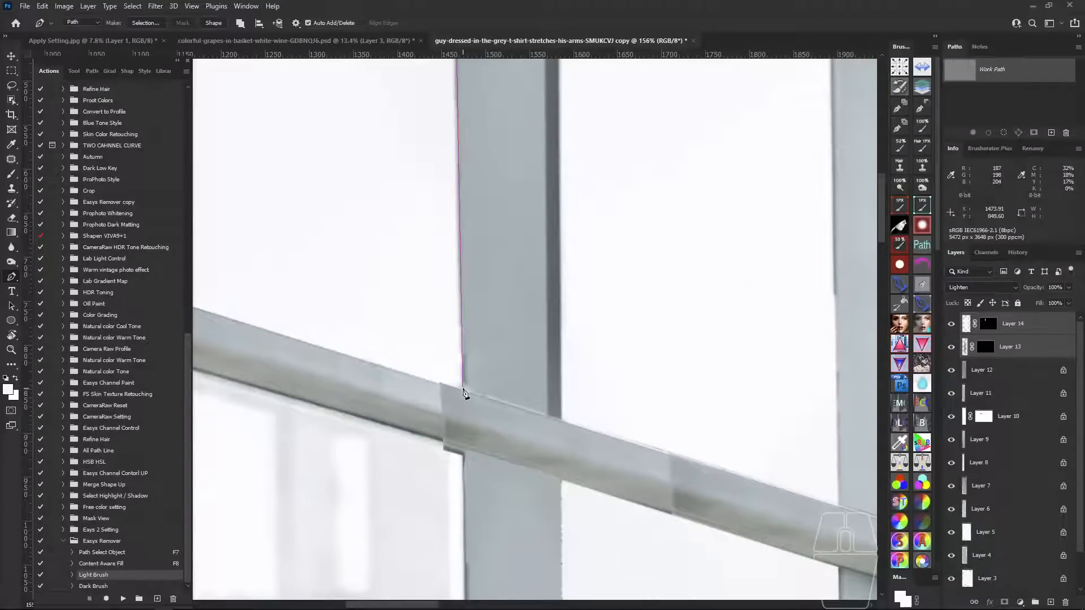
click(399, 372)
drag(413, 340, 398, 405)
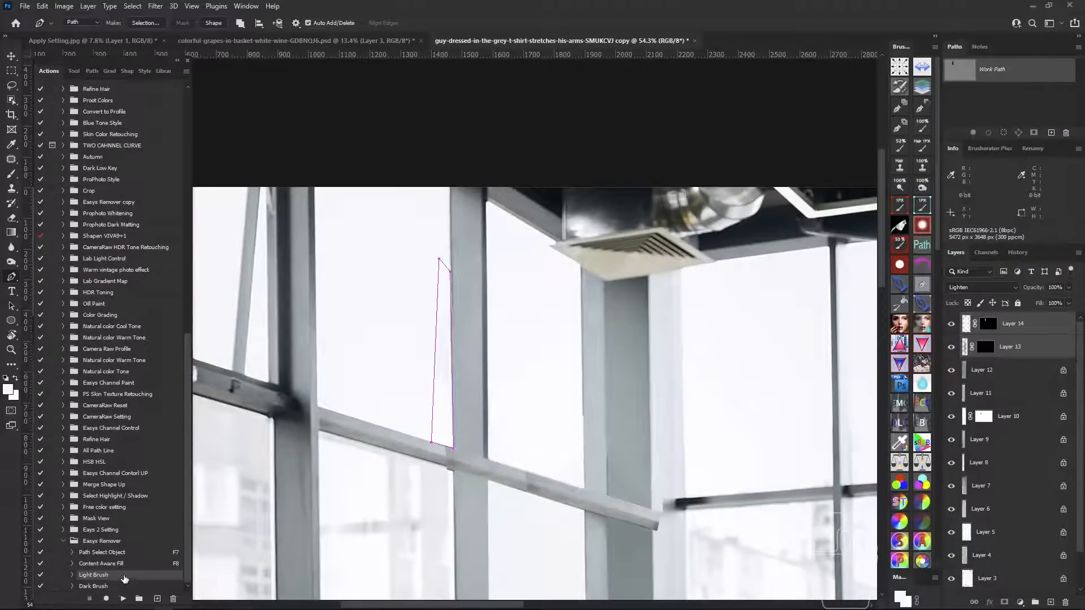
Run the Light Brush action on the path and paint sampled window white over the column's ragged edge.
click(122, 599)
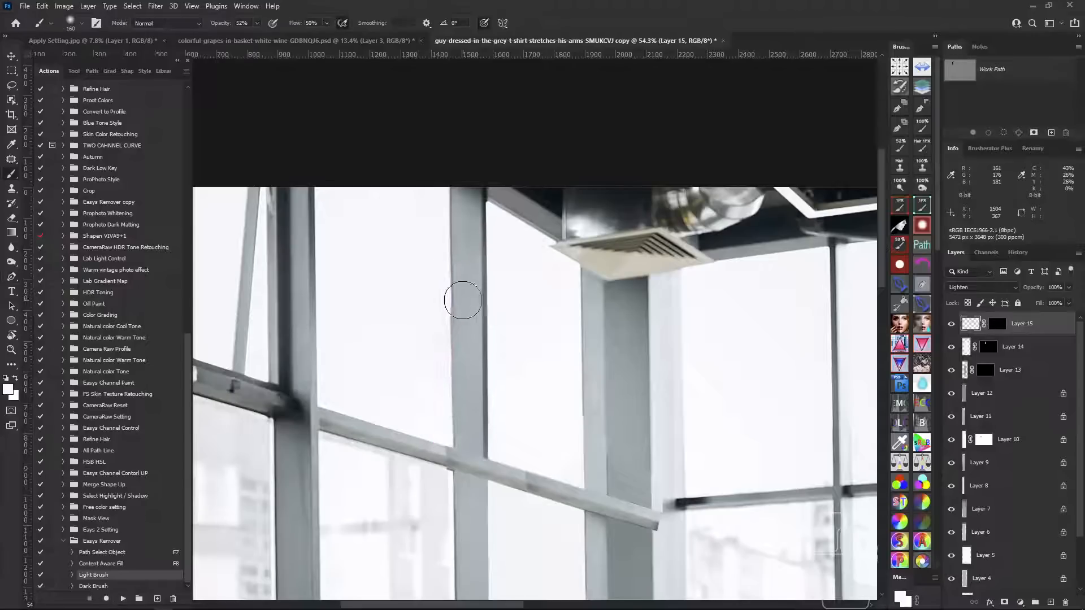
alt+click(445, 293)
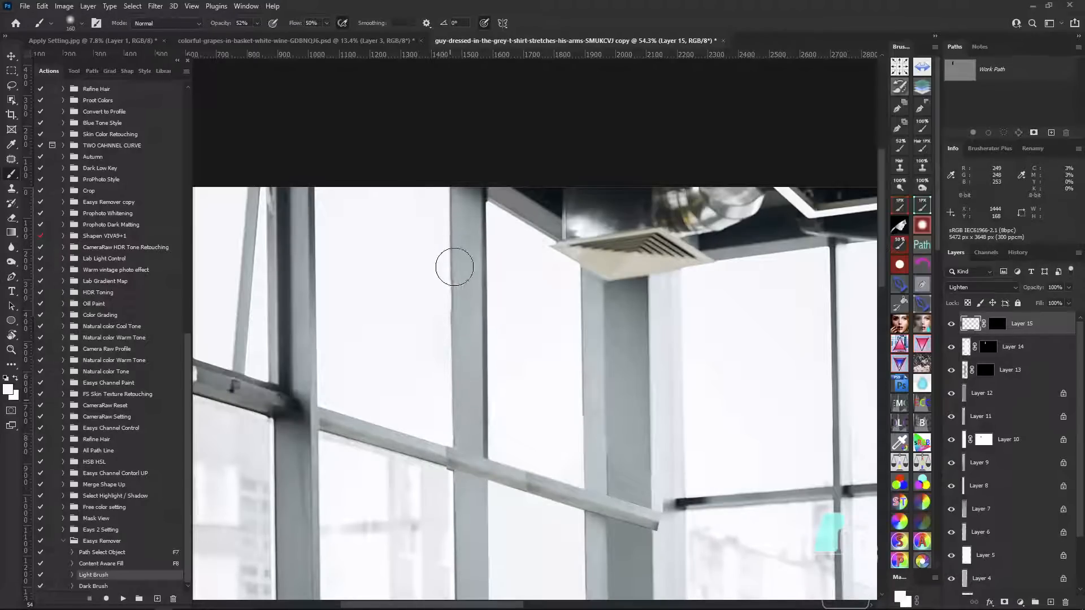
mouse_move(454, 266)
mouse_down()
mouse_move(448, 392)
mouse_move(452, 259)
mouse_move(455, 272)
mouse_up()
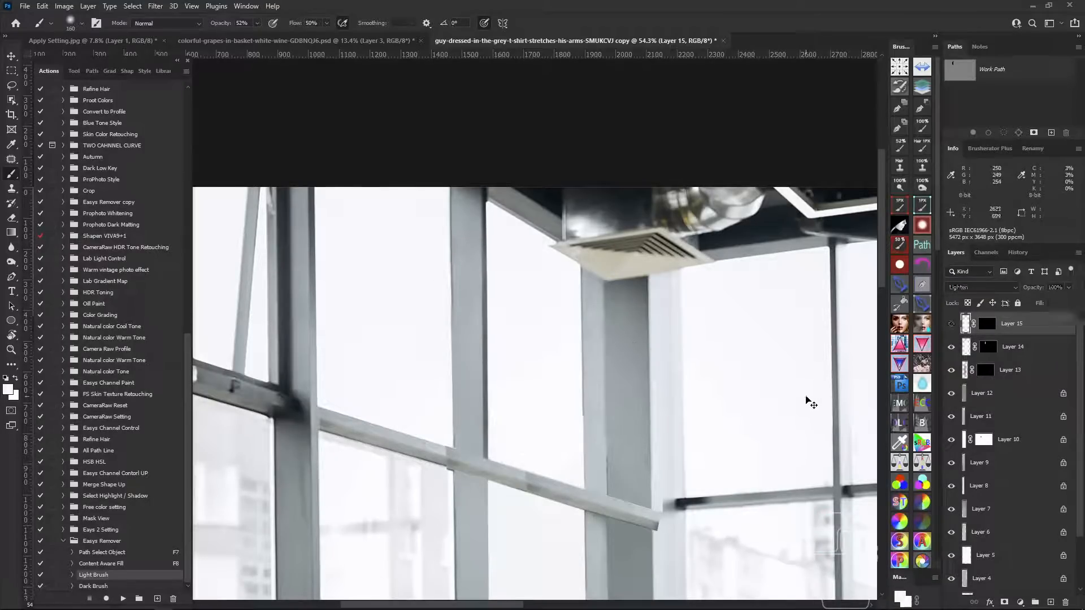
Inspect the repaired column edges above and below the diagonal beam for remaining unevenness.
drag(510, 450, 527, 342)
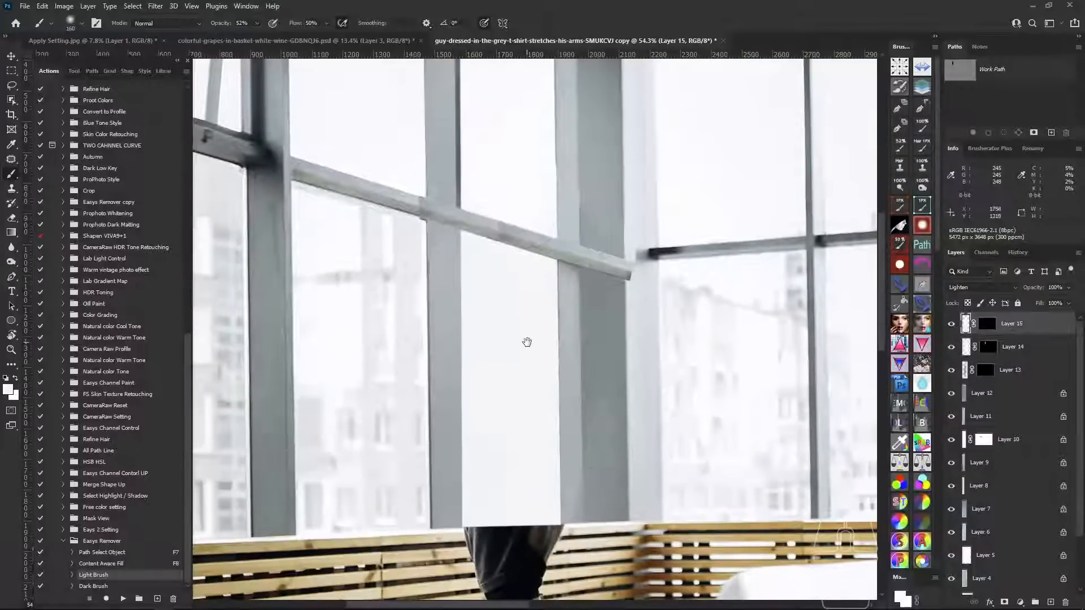
drag(559, 389, 528, 380)
drag(560, 267, 592, 283)
drag(530, 332, 568, 336)
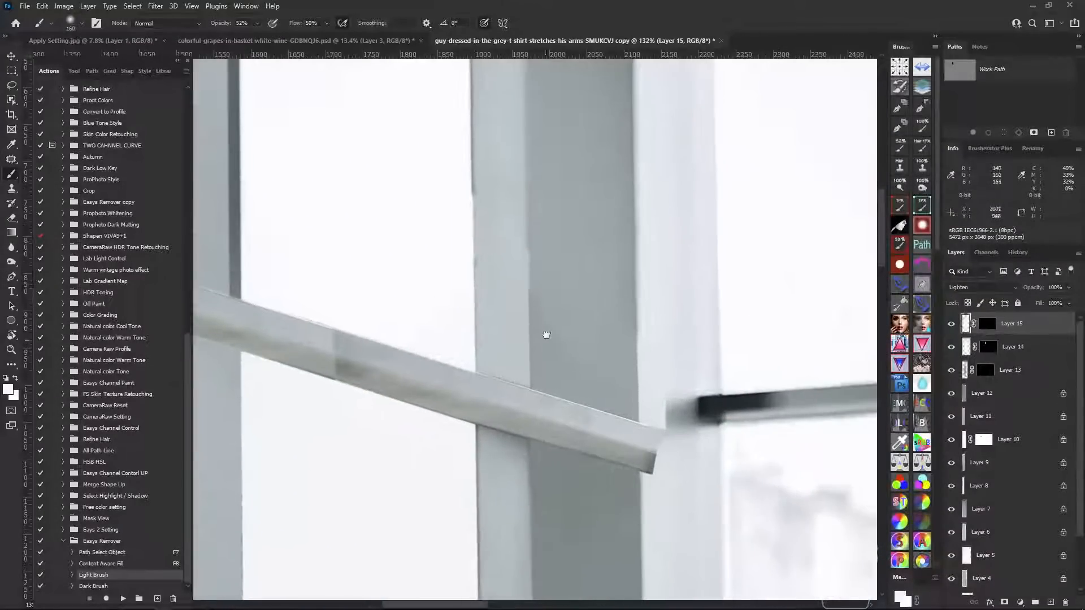
mouse_move(532, 281)
mouse_down()
mouse_move(571, 320)
mouse_move(597, 322)
mouse_move(505, 315)
mouse_up()
mouse_move(552, 308)
mouse_down()
mouse_move(550, 395)
mouse_move(546, 380)
mouse_up()
drag(575, 447, 584, 388)
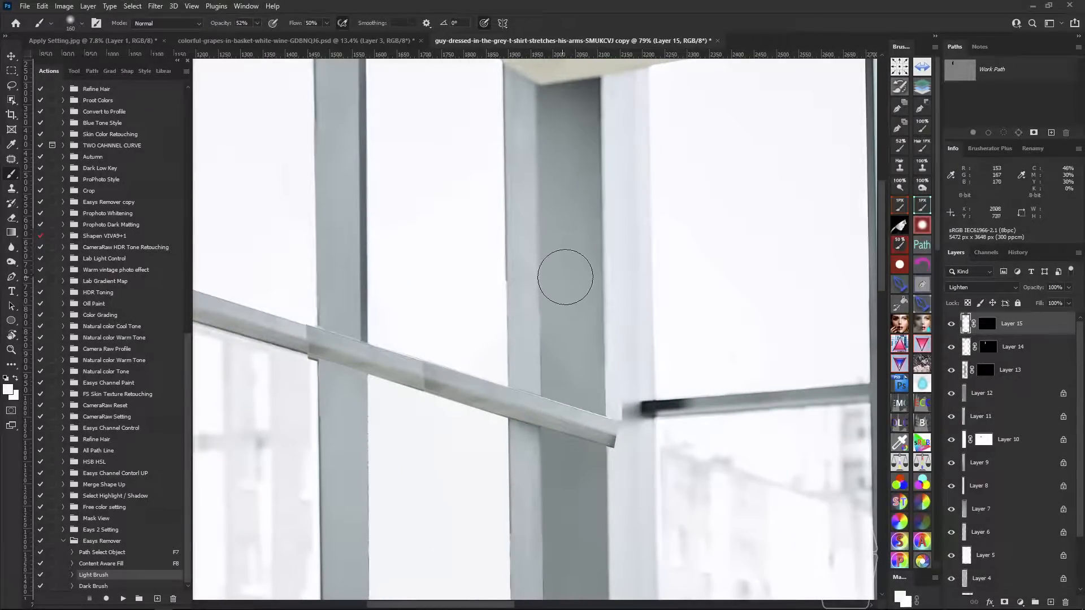
With the Blur tool sampling all layers, soften the seam between the column's light and dark faces on a new layer.
key(r)
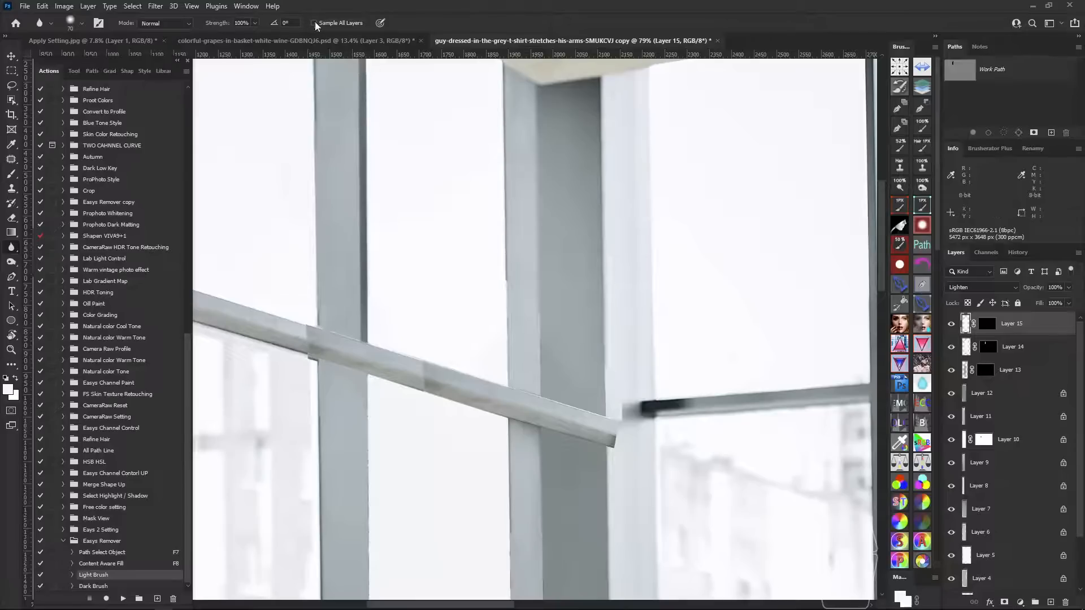
click(1050, 603)
scroll(546, 353, up, 3)
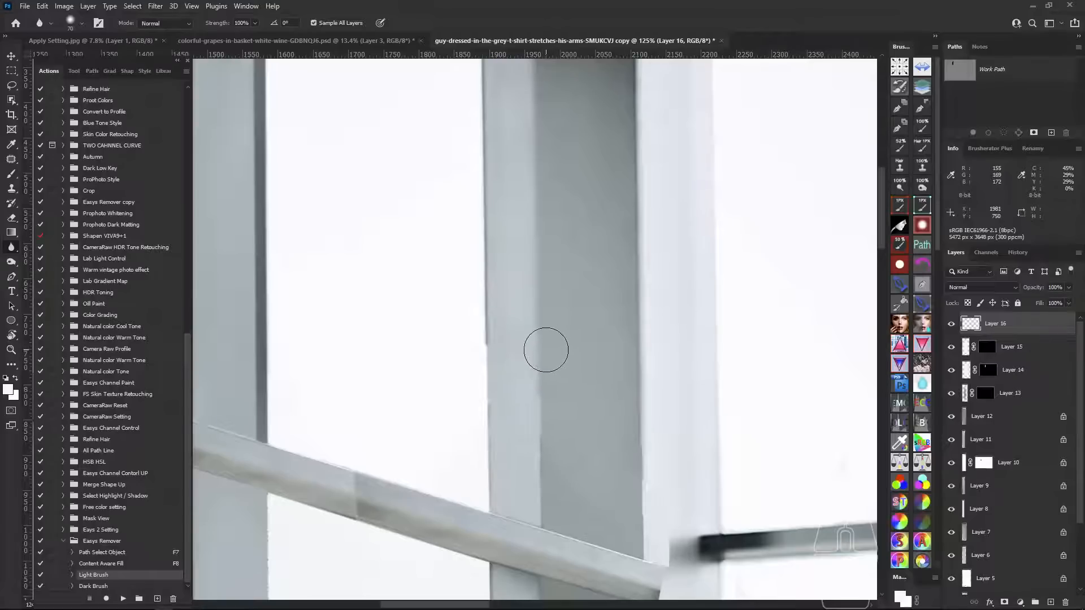
mouse_move(545, 349)
mouse_down()
mouse_move(538, 504)
mouse_move(537, 215)
mouse_move(536, 418)
mouse_up()
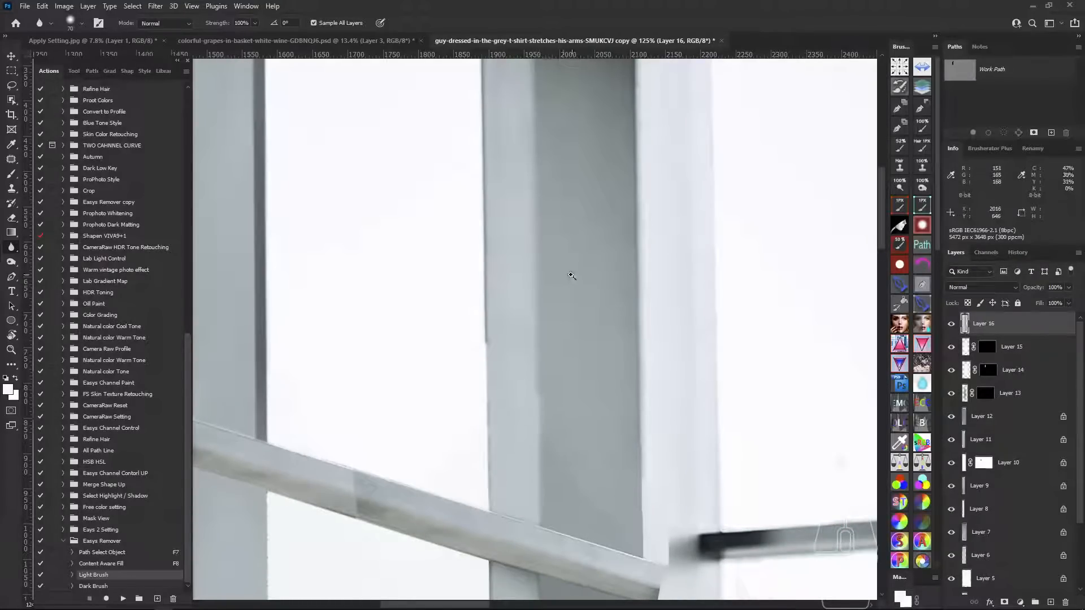
scroll(571, 275, down, 3)
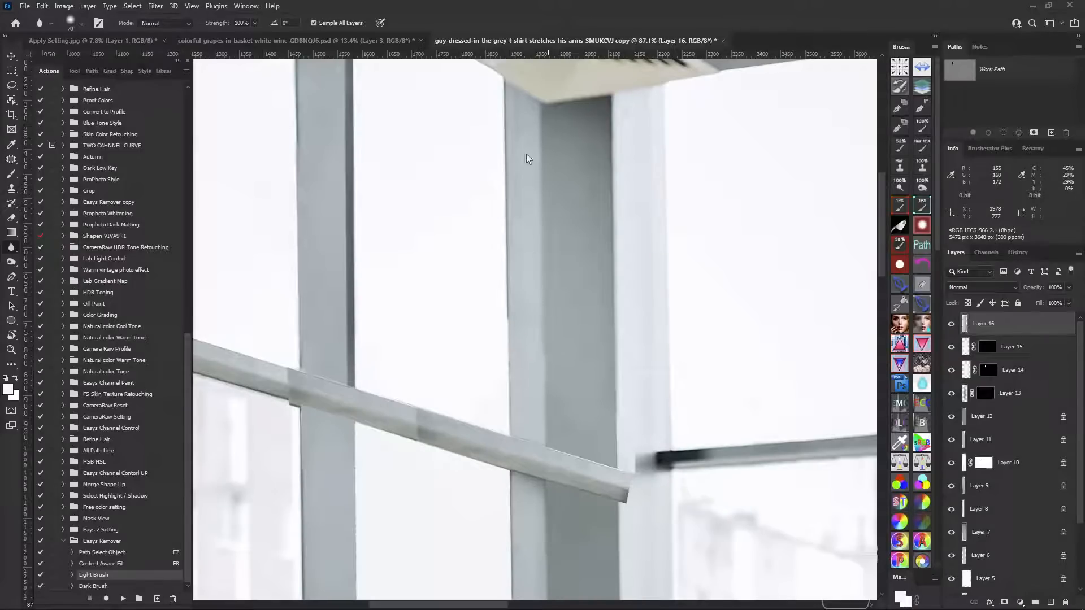
drag(521, 142, 521, 181)
mouse_move(541, 271)
mouse_down()
mouse_move(541, 386)
mouse_move(562, 392)
mouse_move(563, 373)
mouse_up()
key(Escape)
Draw a closed path around the column's light face, from just below the ceiling vent down to the beam.
key(p)
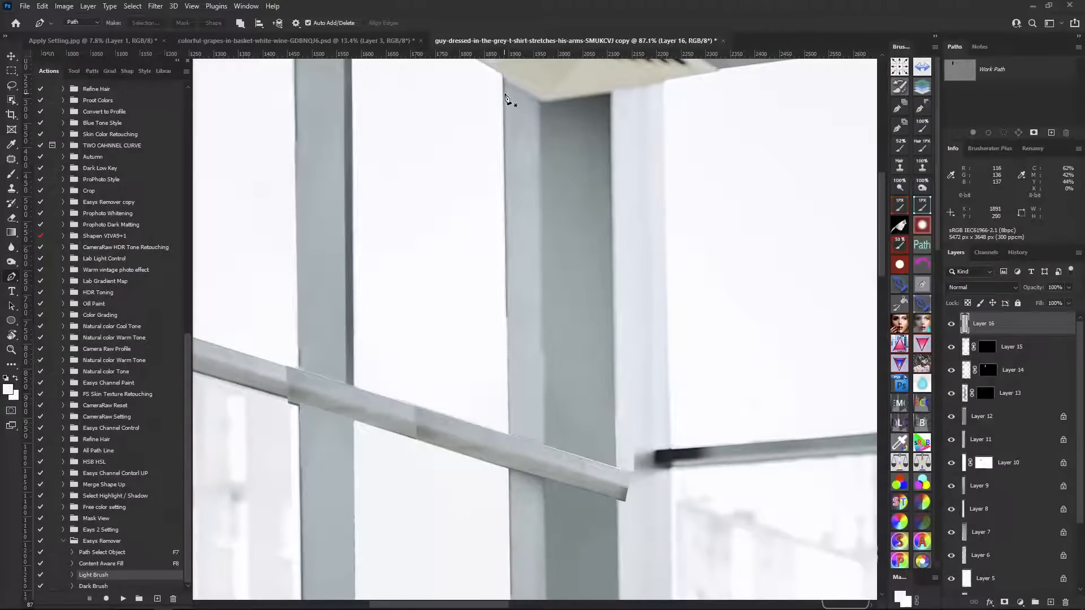
click(504, 94)
click(540, 114)
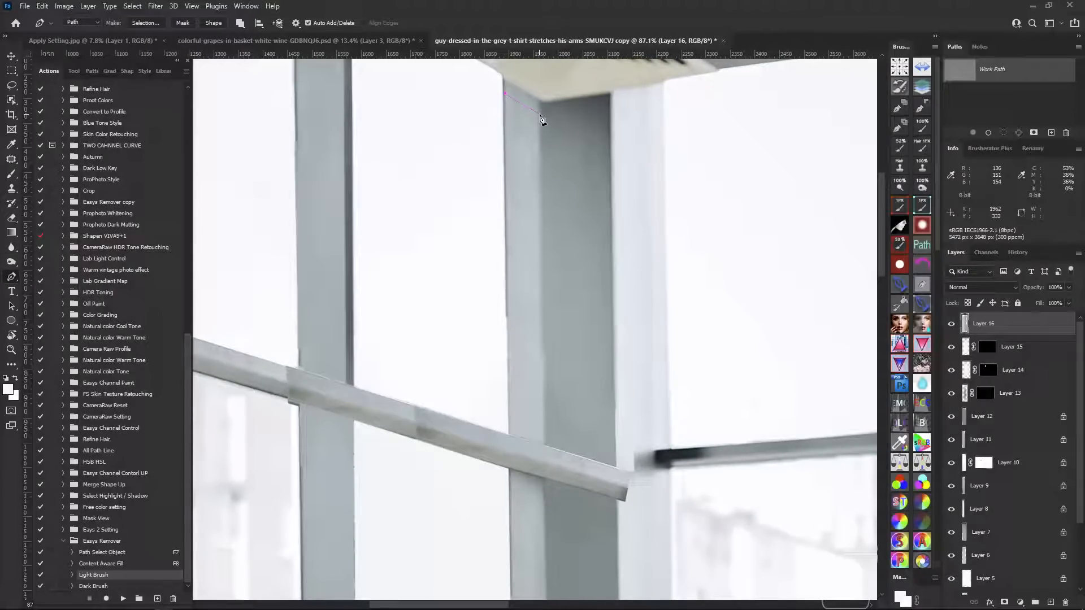
click(545, 446)
click(511, 436)
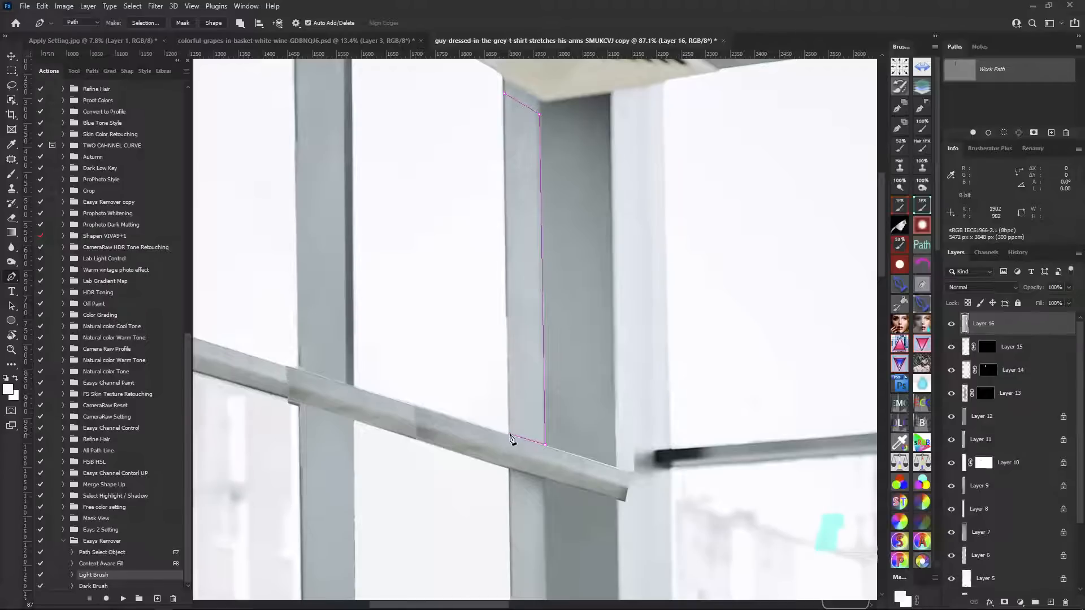
scroll(510, 438, up, 2)
click(504, 94)
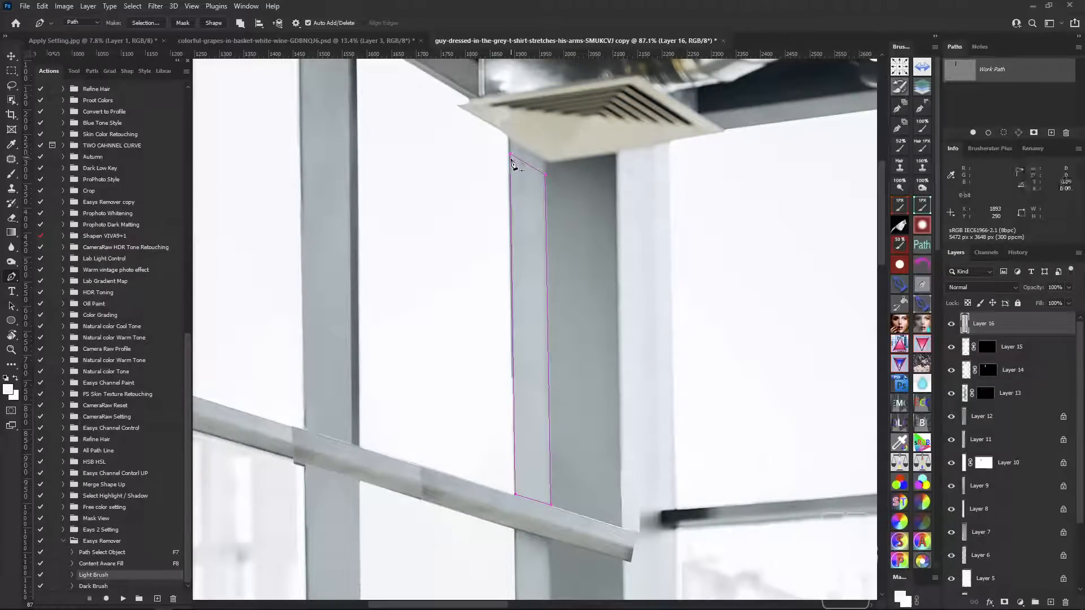
Try converting the light-face path to a selection with a 1-pixel feather radius, and undo the selection.
right_click(531, 256)
click(585, 303)
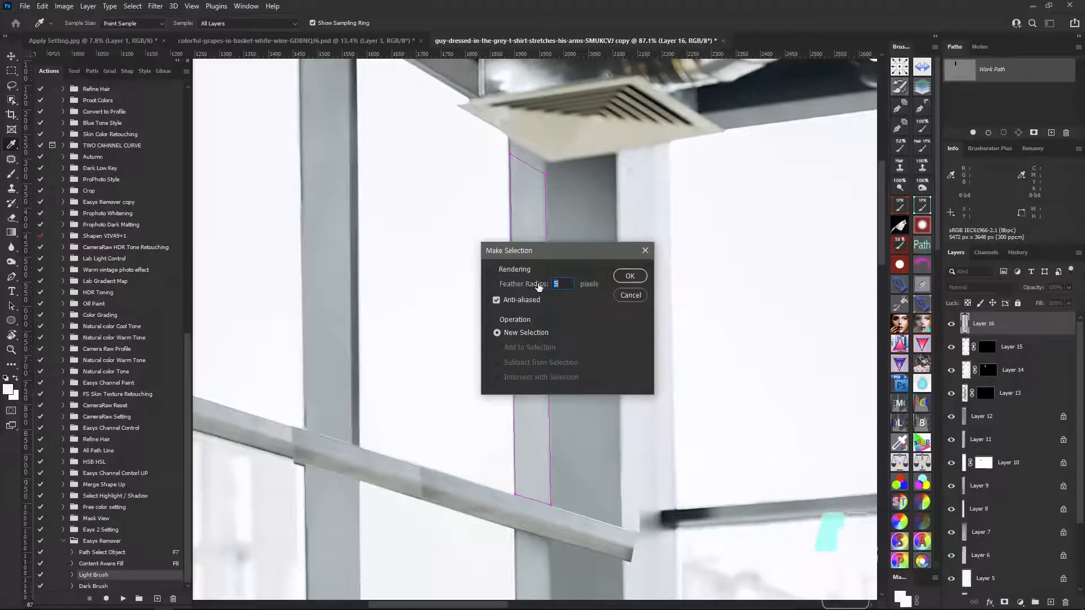
text(1)
drag(567, 283, 547, 286)
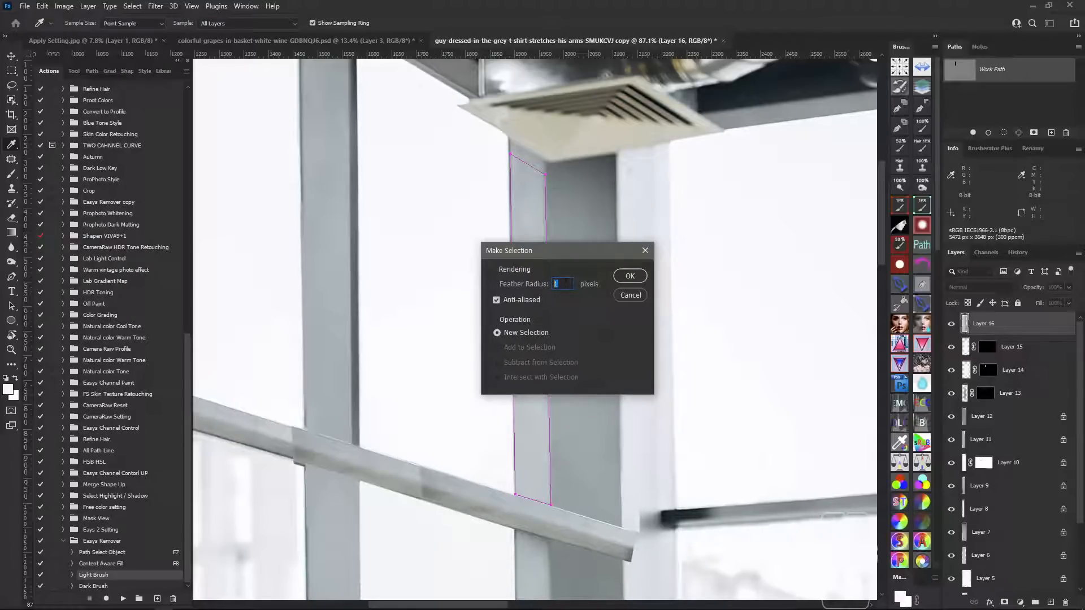
click(624, 277)
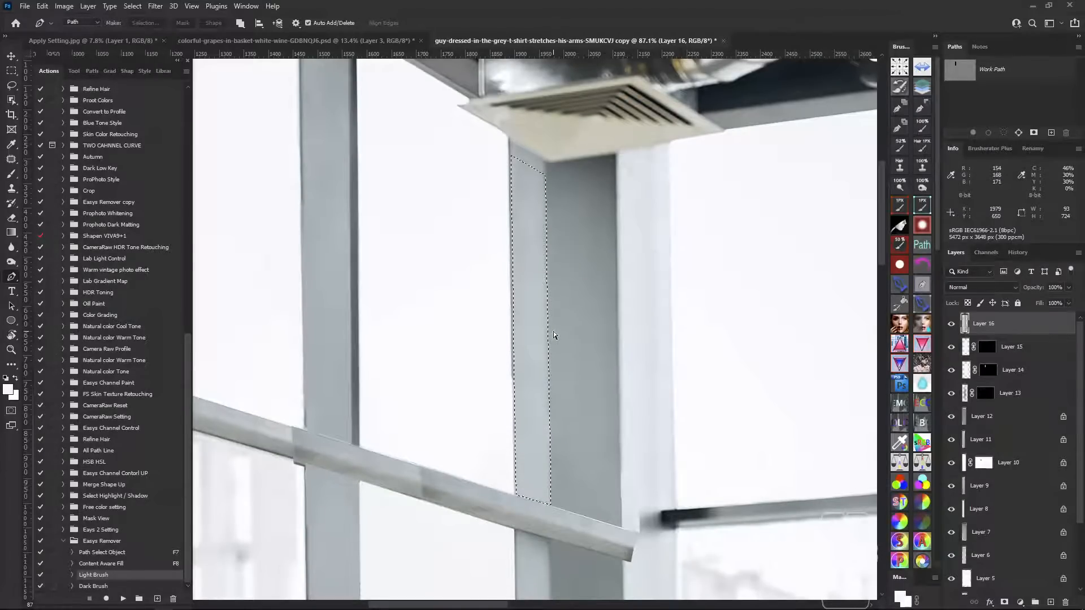
key(ctrl+z)
Run the Light Brush action on the light-face path and paint sampled light grey along the column, checking its edges up close.
drag(466, 330, 447, 300)
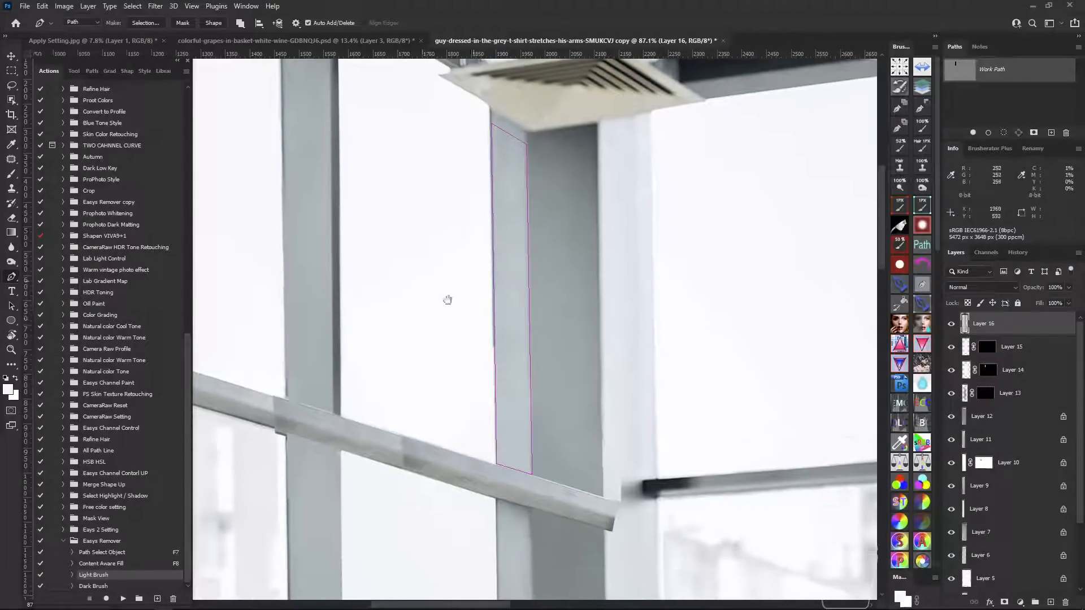
click(124, 598)
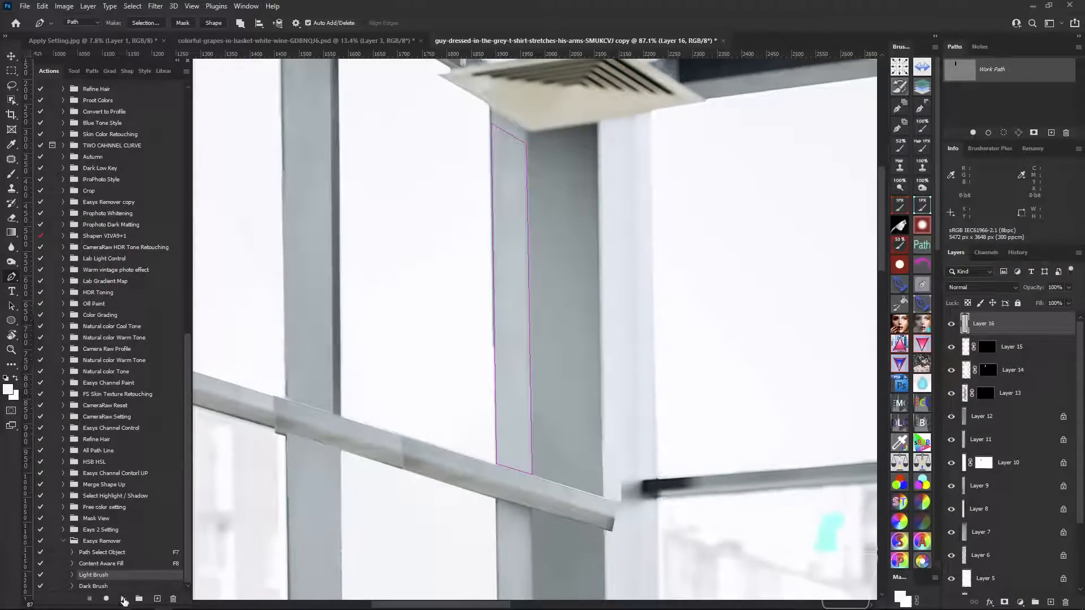
alt+click(514, 265)
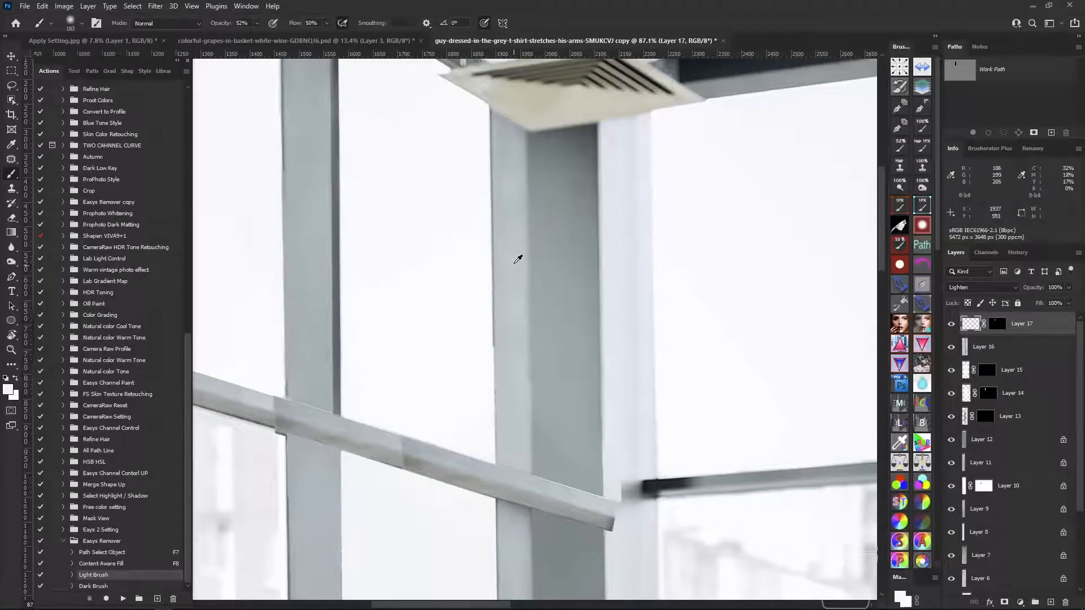
alt+click(520, 221)
alt+click(513, 356)
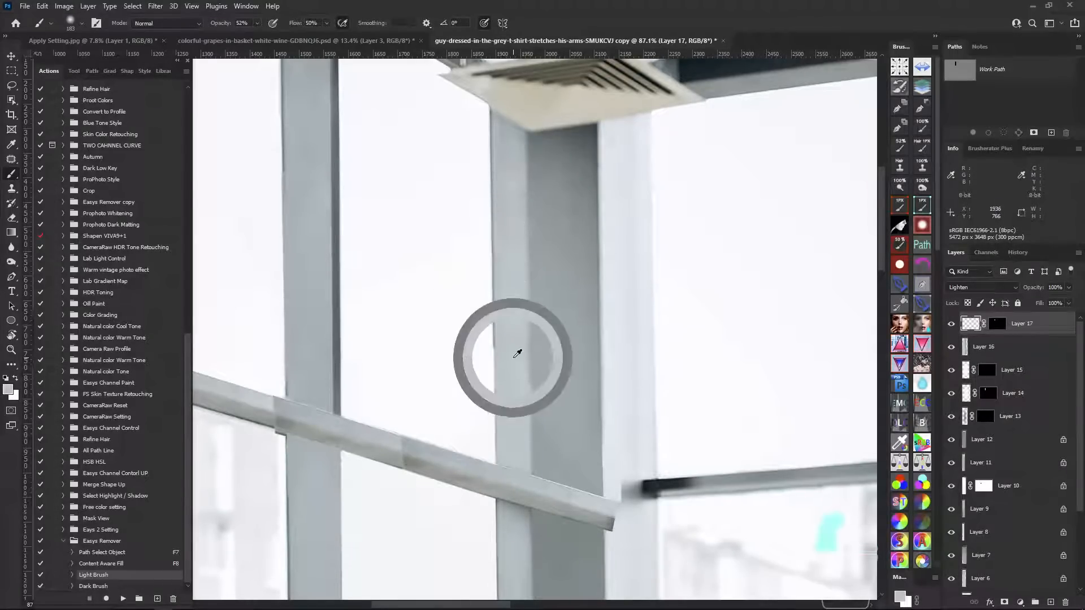
drag(508, 431, 517, 247)
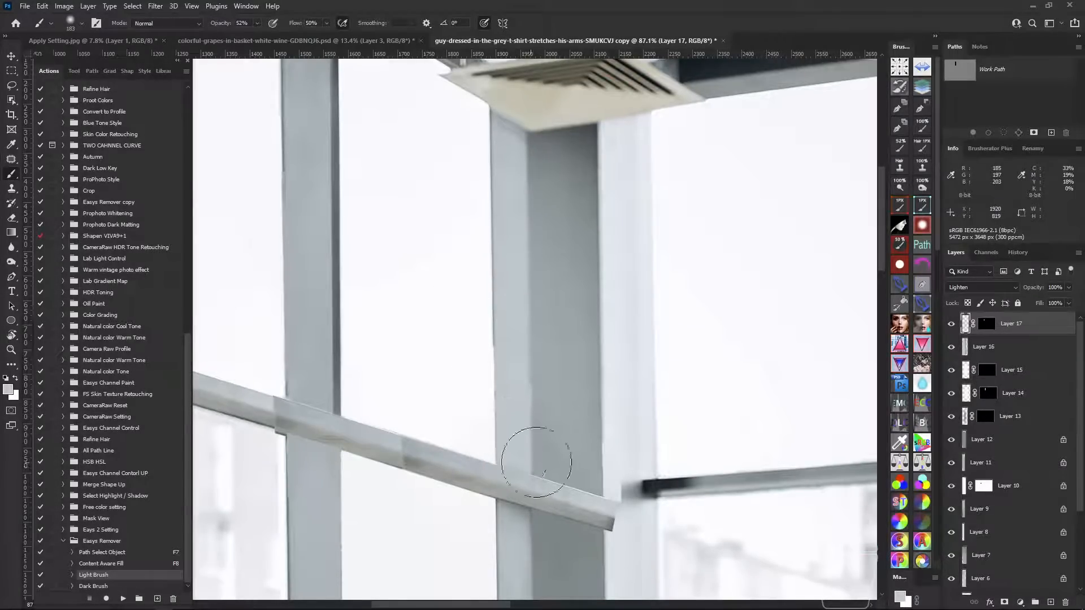
drag(529, 419, 589, 460)
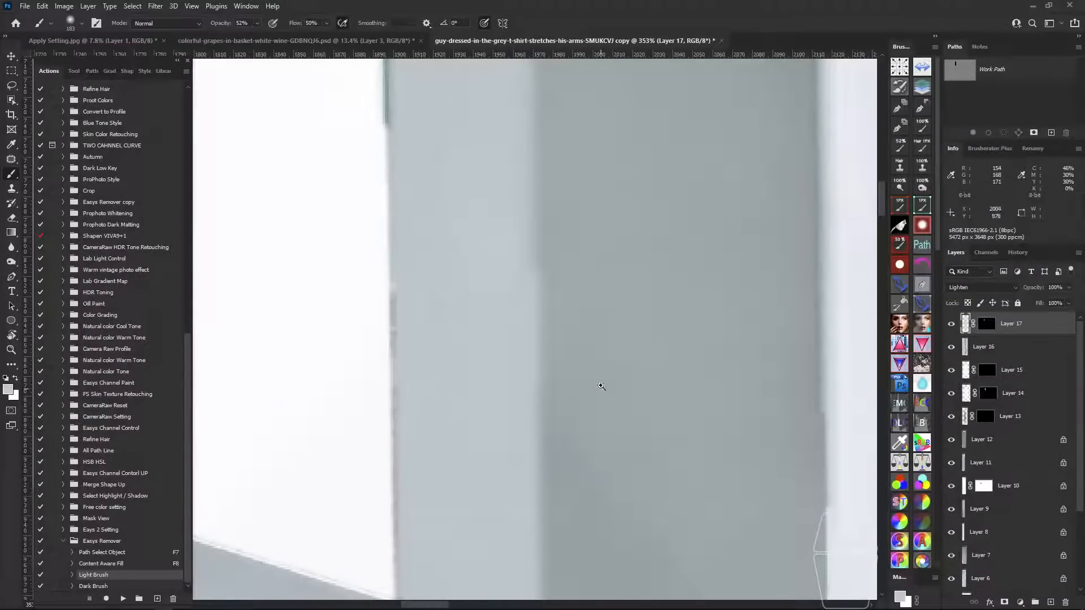
scroll(598, 396, down, 3)
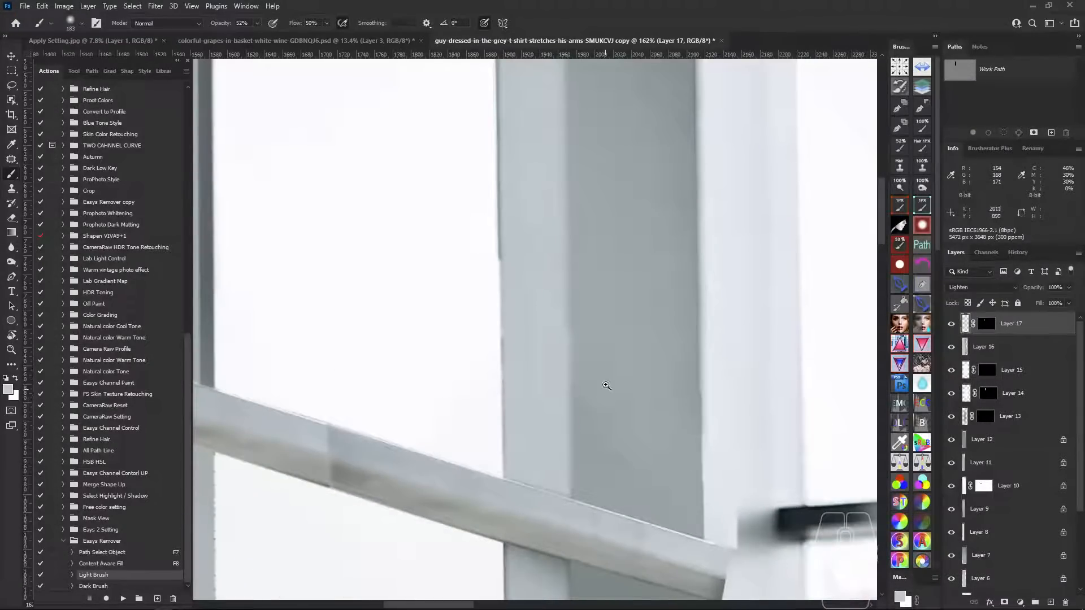
scroll(606, 385, down, 3)
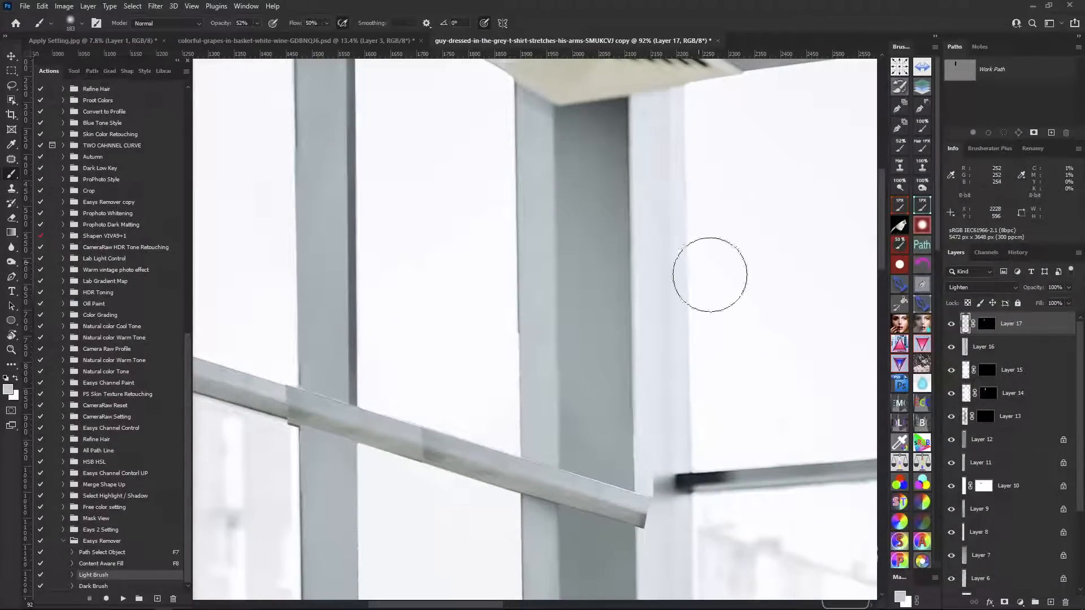
Target Layer 17's mask and restore the default black and white colours.
click(986, 323)
key(d)
drag(530, 166, 501, 262)
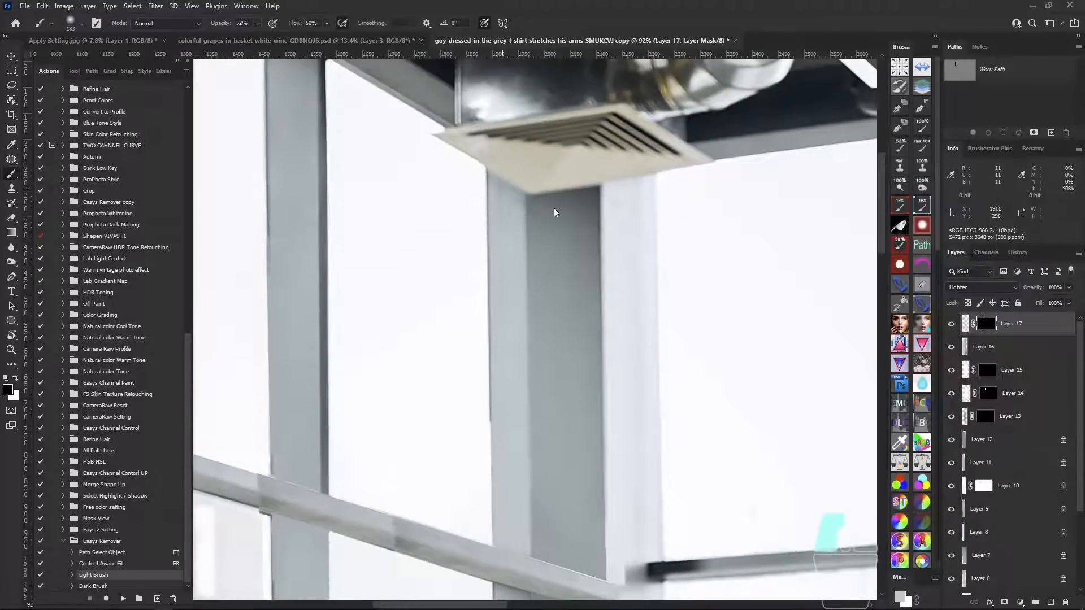
Delete the work path's outer anchor points and extend the remaining edge into a closed path around the column's dark face.
click(972, 67)
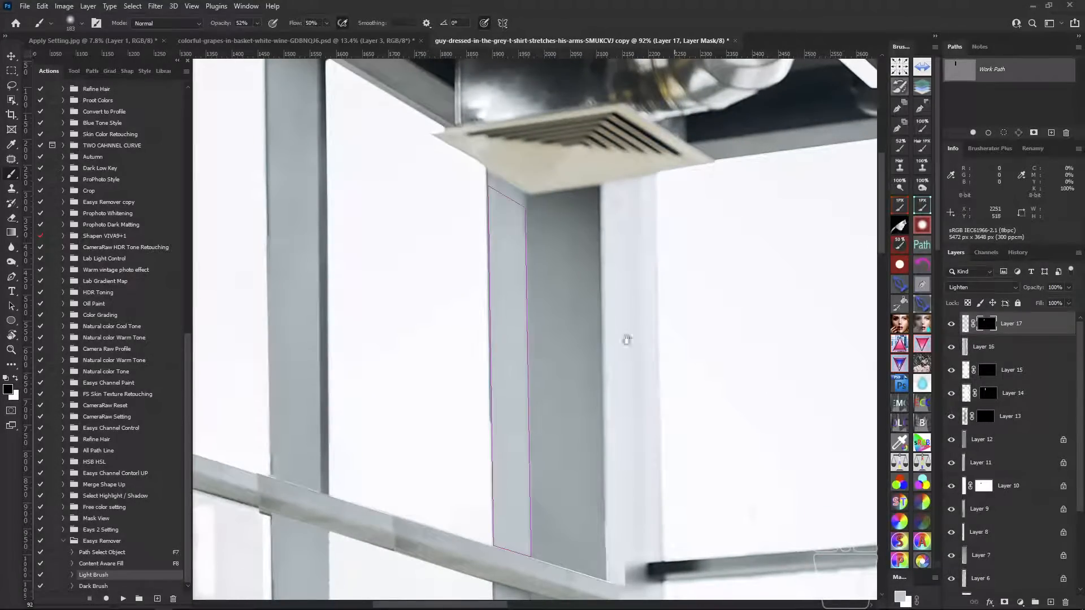
scroll(625, 339, down, 3)
key(p)
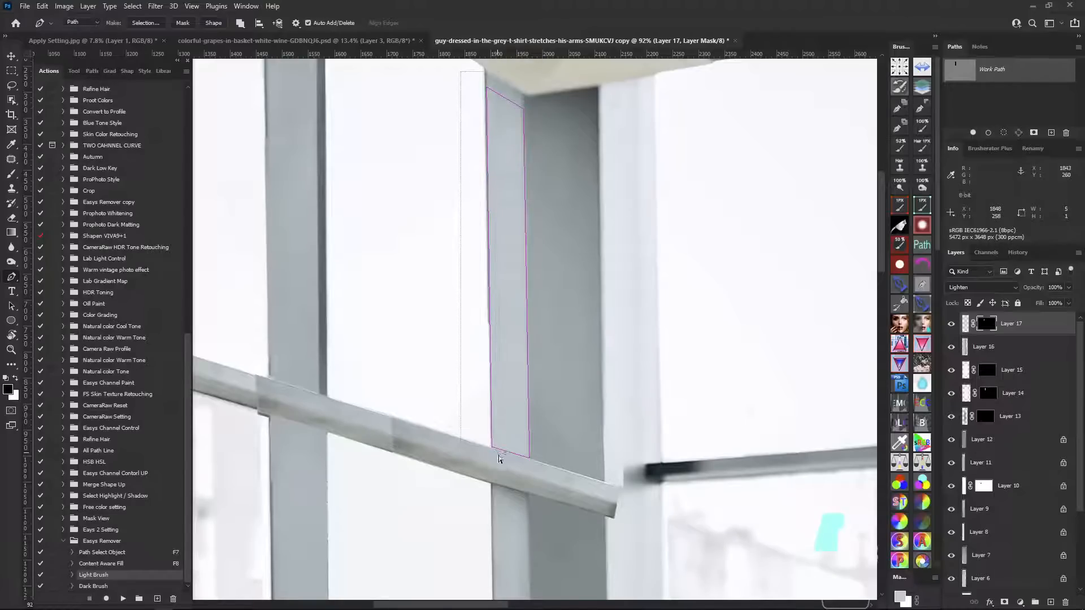
drag(499, 456, 500, 476)
key(Delete)
click(530, 459)
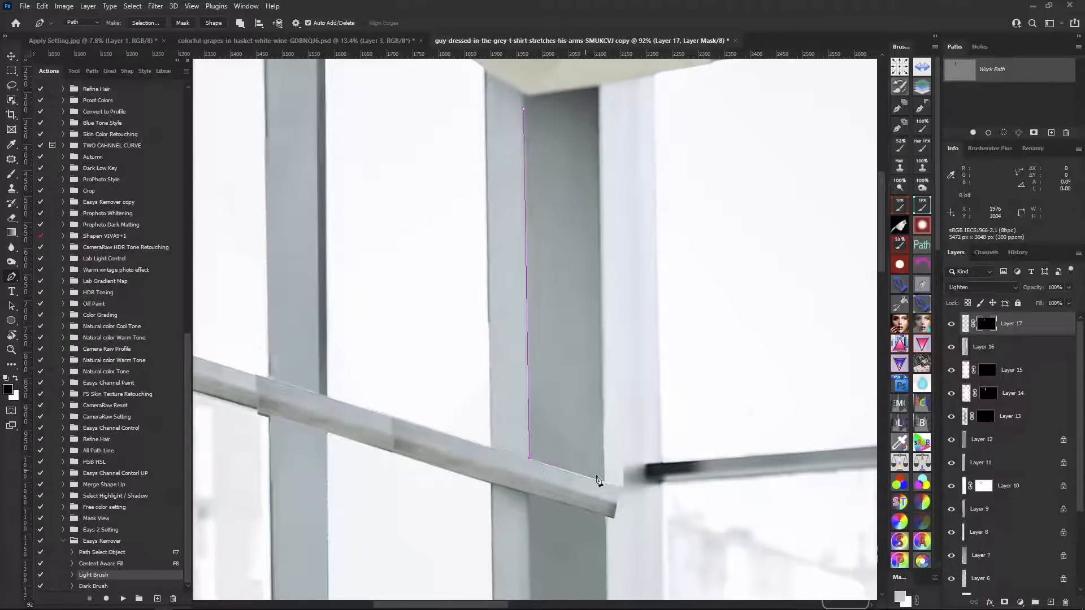
click(600, 480)
scroll(588, 380, up, 3)
click(589, 186)
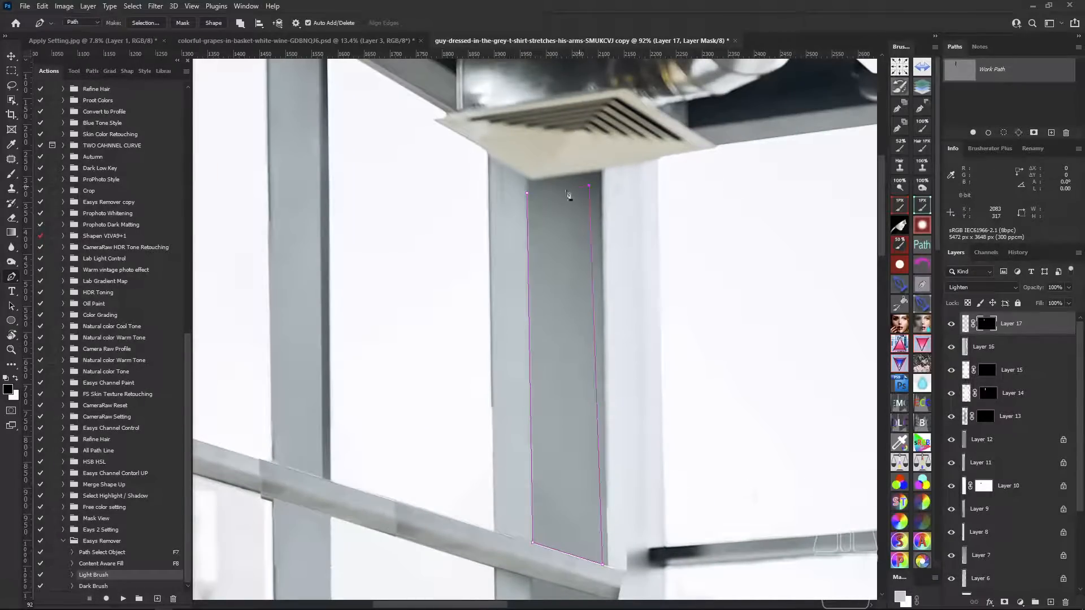
click(527, 194)
Run the Dark Brush action on the dark-face path to create a masked Darken layer.
key(ctrl+Return)
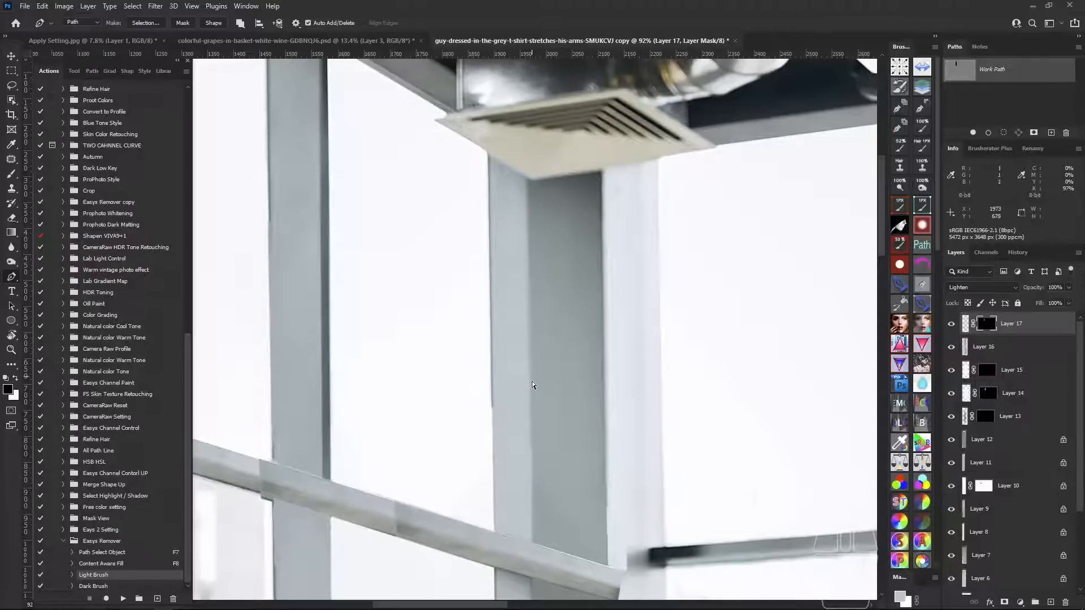
key(ctrl+h)
drag(552, 404, 541, 310)
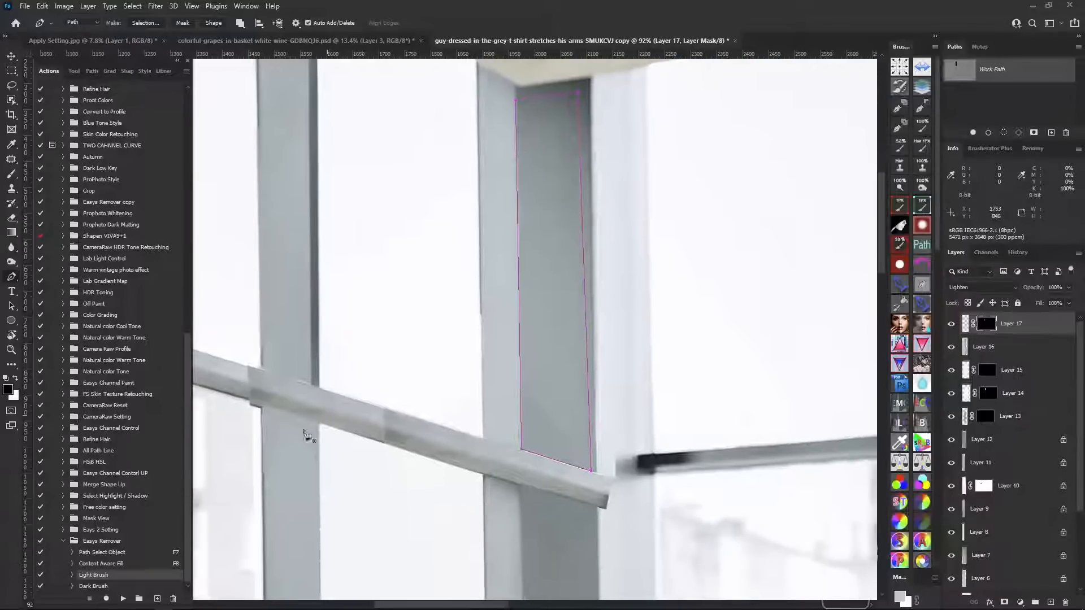
click(114, 586)
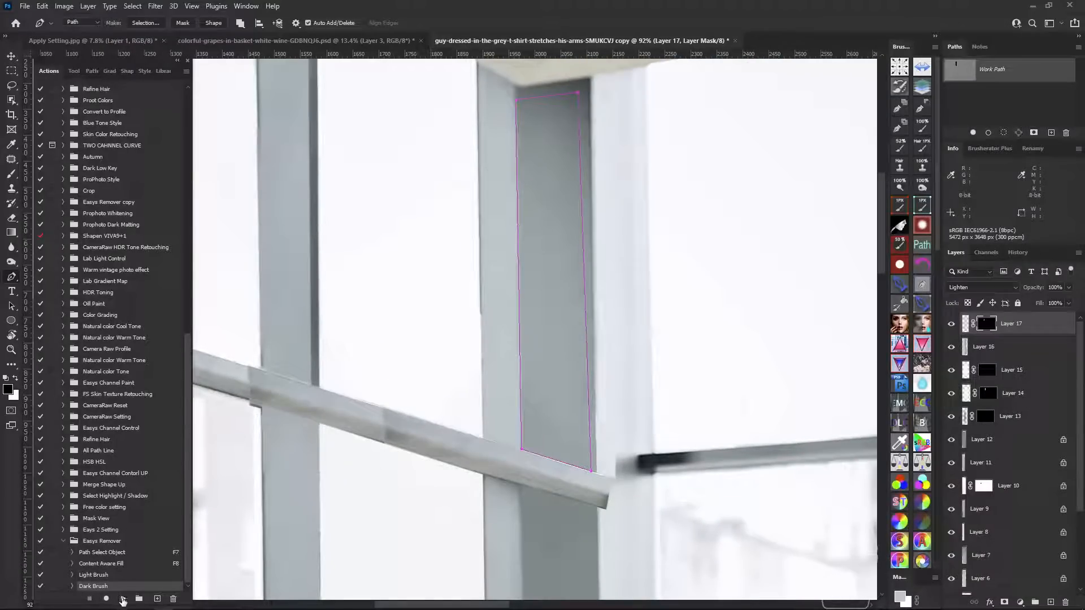
click(123, 600)
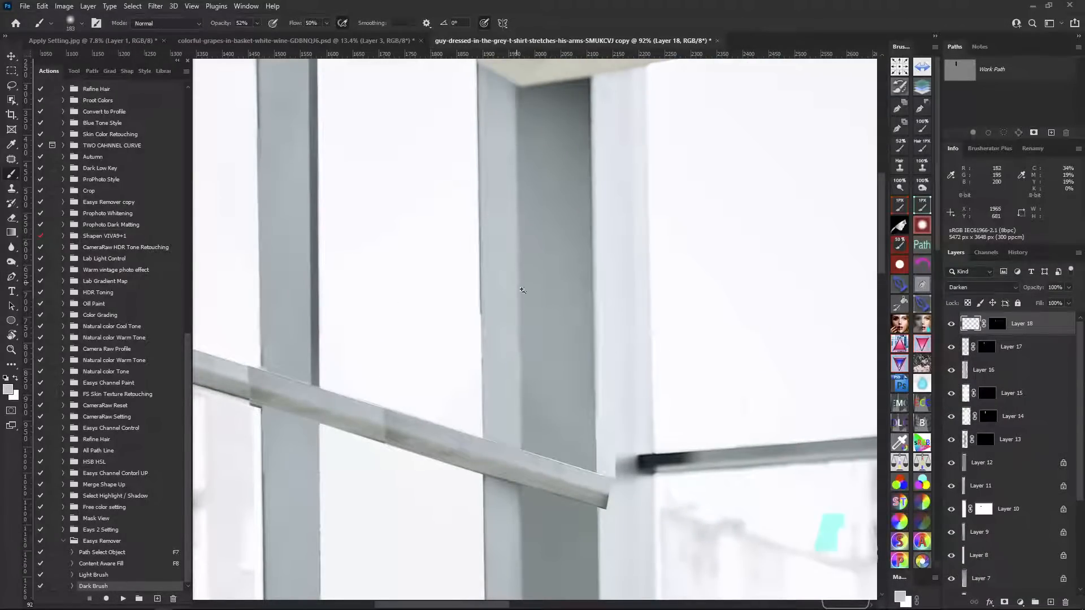
Paint sampled darker grey inside the dark-face mask along the uneven seam with a soft 112 px brush, checking the masked area with the overlay.
scroll(521, 290, up, 5)
drag(555, 373, 586, 347)
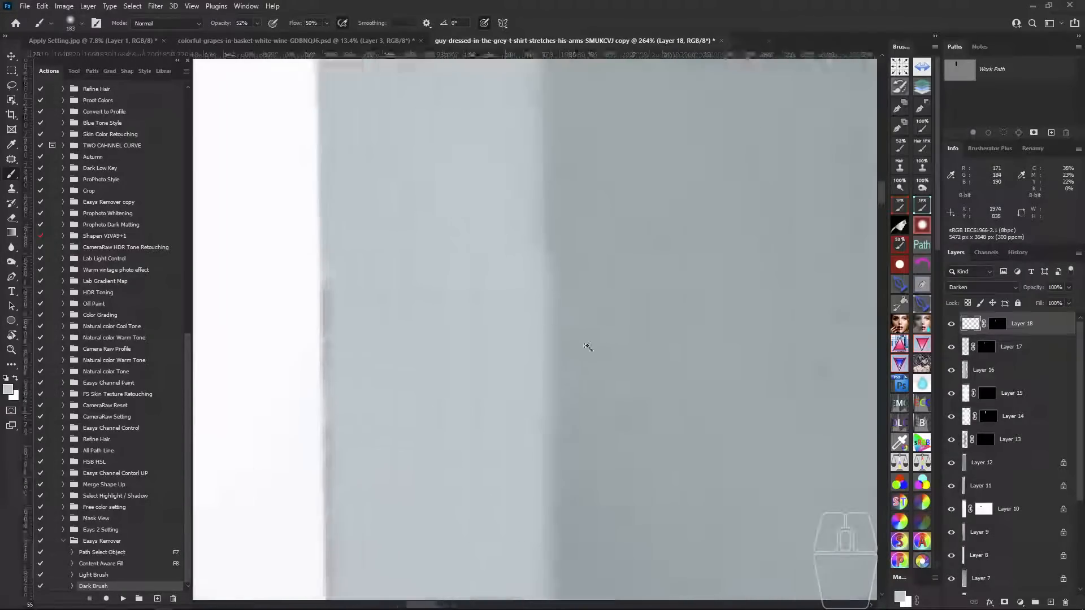
drag(589, 269, 455, 235)
drag(577, 203, 541, 170)
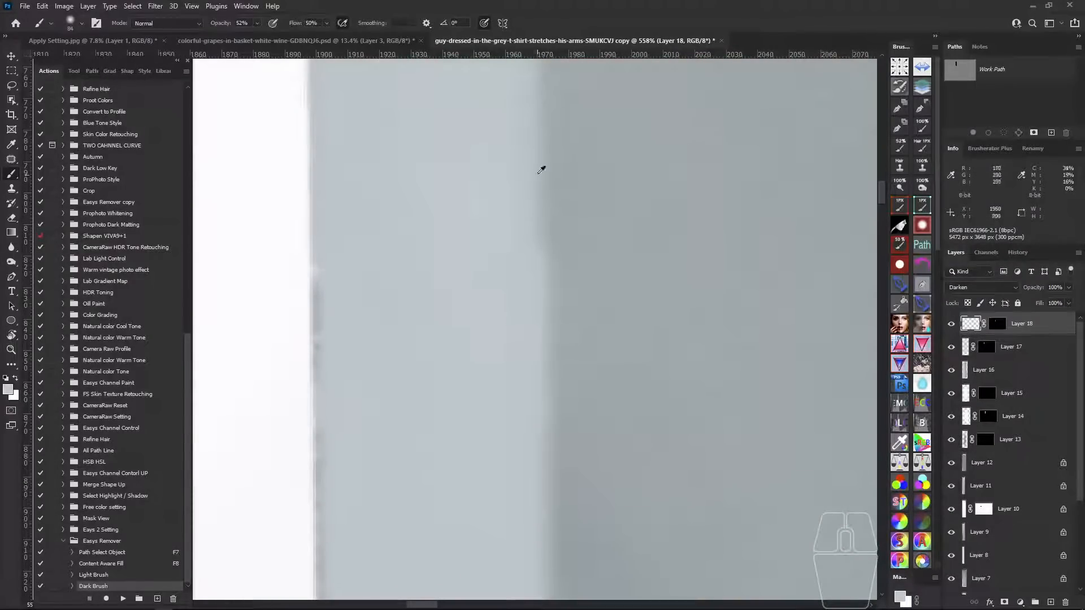
alt+click(548, 198)
mouse_move(575, 215)
mouse_down()
mouse_move(554, 235)
mouse_move(547, 226)
mouse_move(516, 324)
mouse_move(525, 339)
mouse_up()
key(backslash)
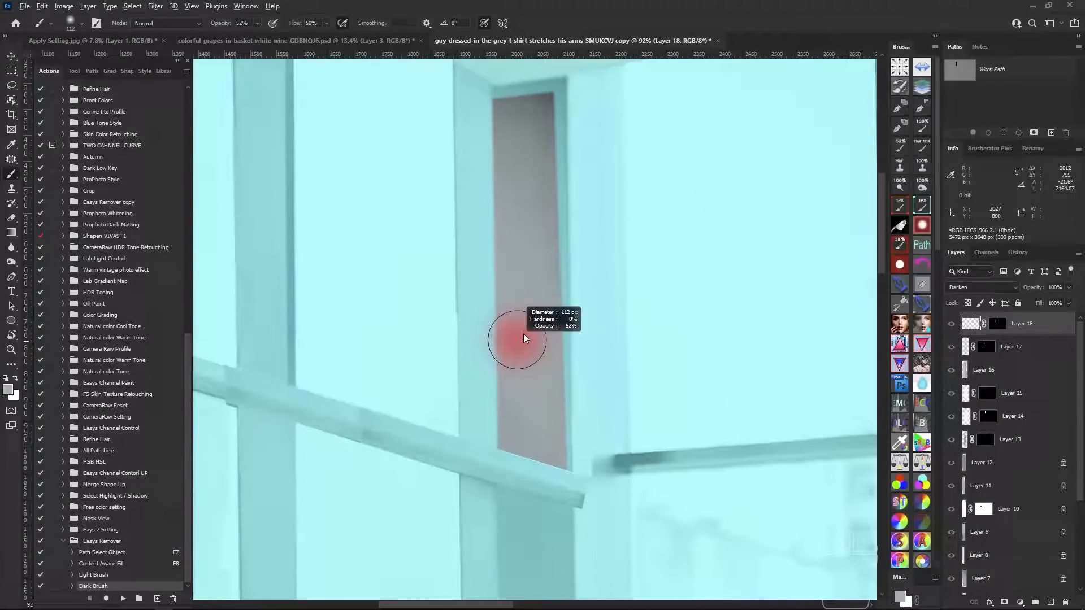
alt+click(548, 136)
key(backslash)
drag(513, 358, 501, 295)
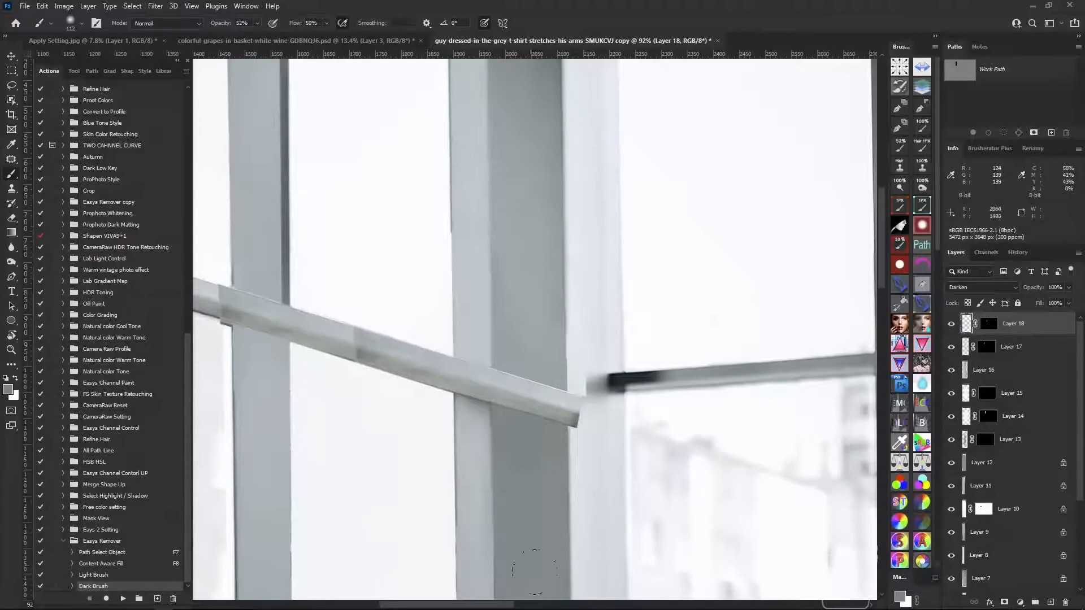
Compare the column before and after retouching by toggling the visibility of Layer 18 and Layer 17.
key(ctrl+comma)
scroll(502, 305, up, 3)
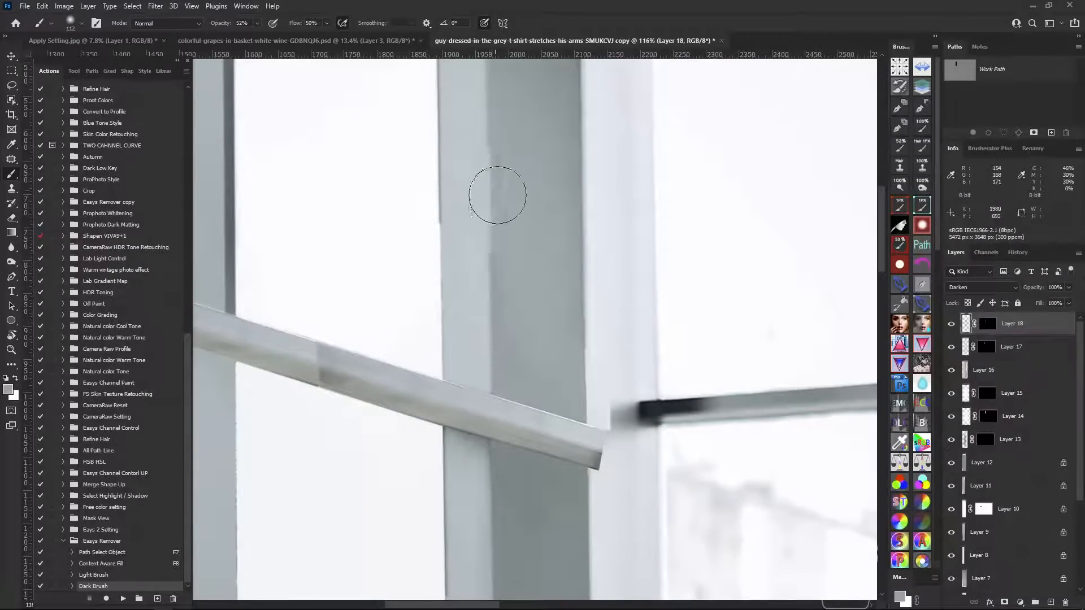
scroll(516, 346, down, 3)
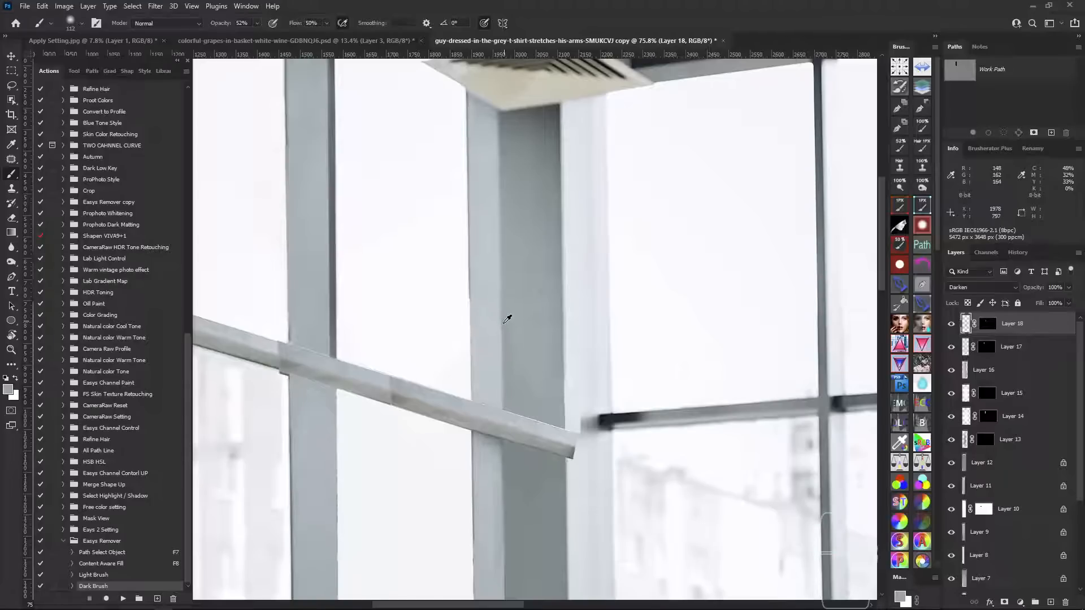
scroll(539, 395, down, 2)
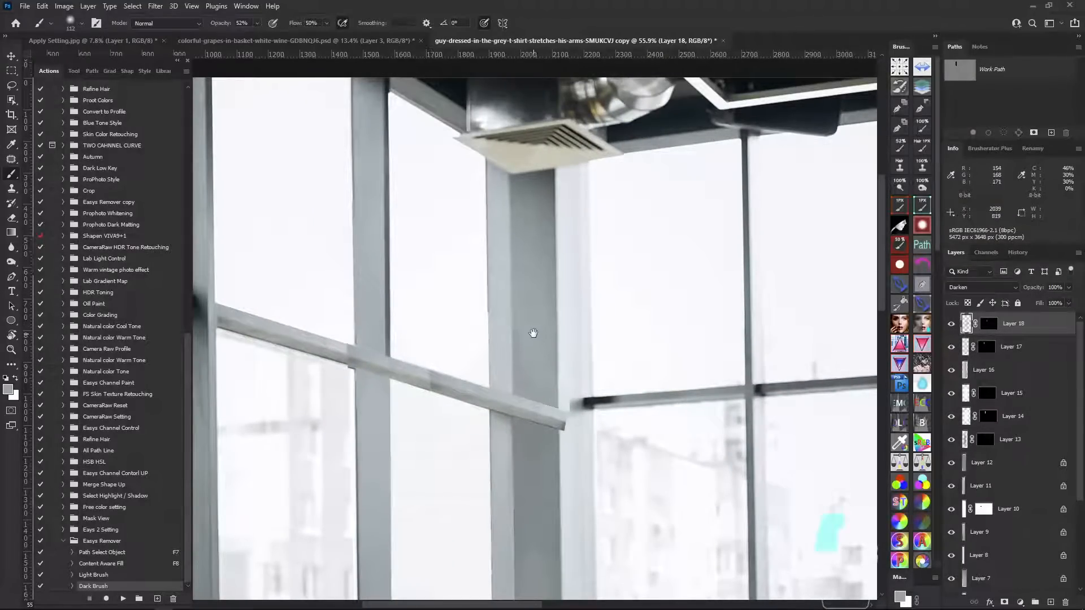
drag(533, 333, 538, 320)
shift+click(1005, 348)
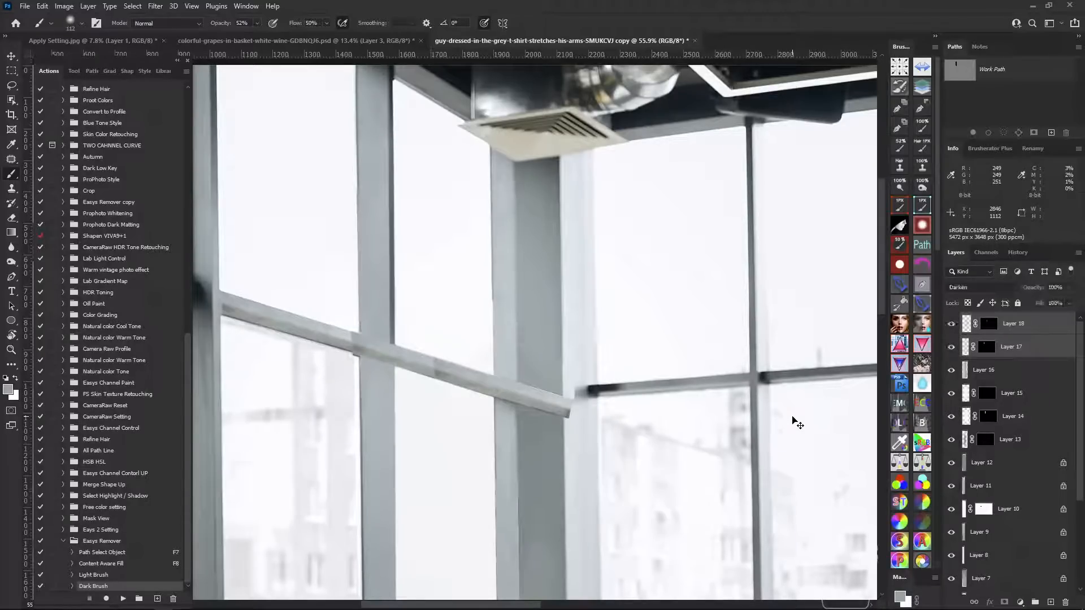
key(ctrl+comma)
drag(572, 286, 580, 299)
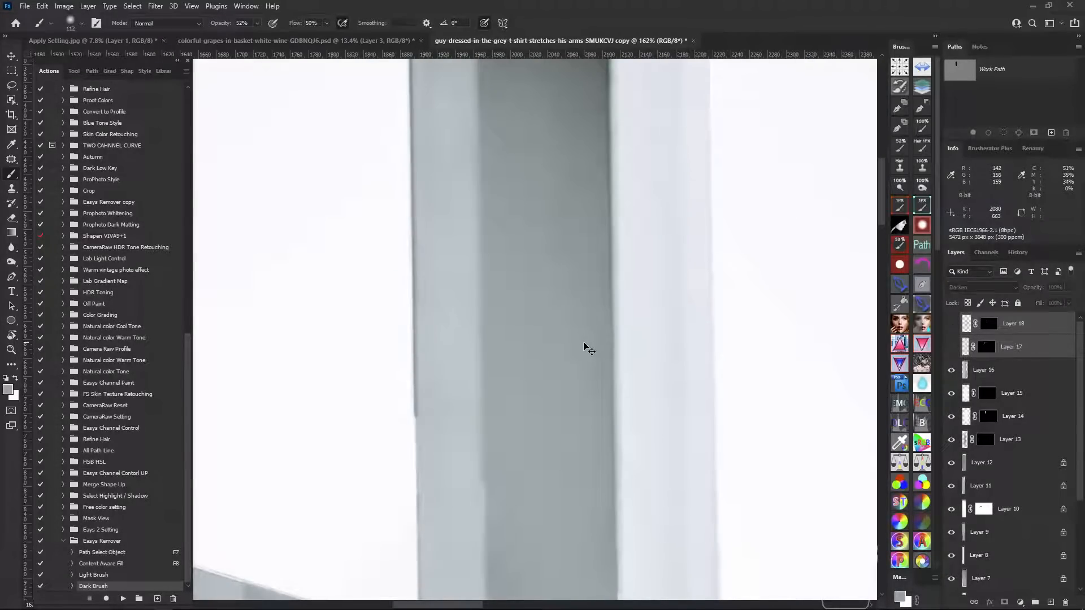
key(ctrl+comma)
drag(584, 346, 517, 366)
drag(573, 409, 548, 371)
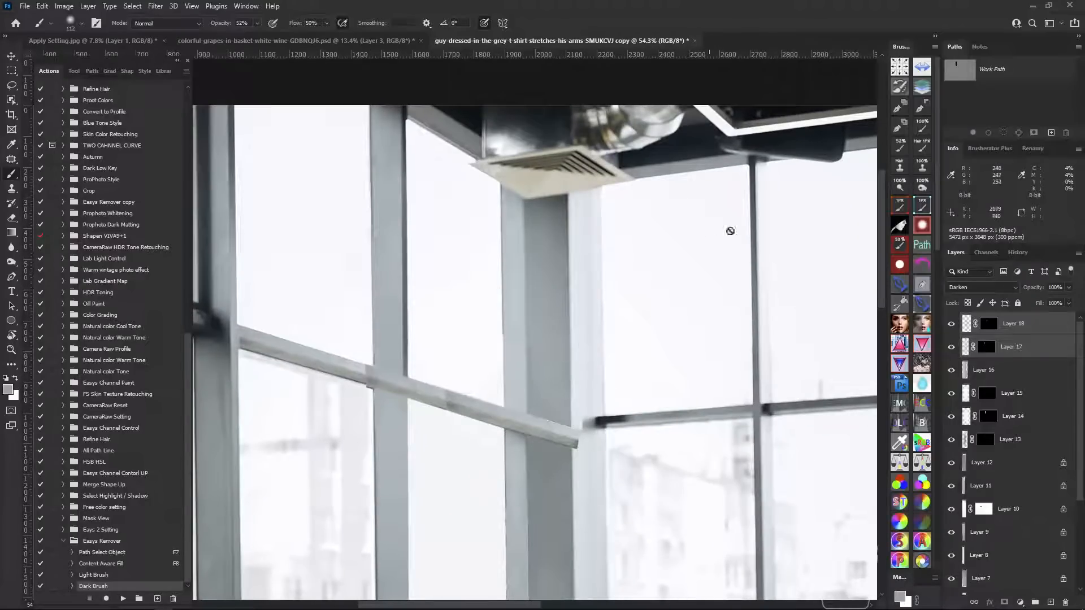
Paint darker grey sampled from the column's upper end down its dark face on Layer 18 with a soft 230 px brush, comparing with the layer hidden.
click(968, 325)
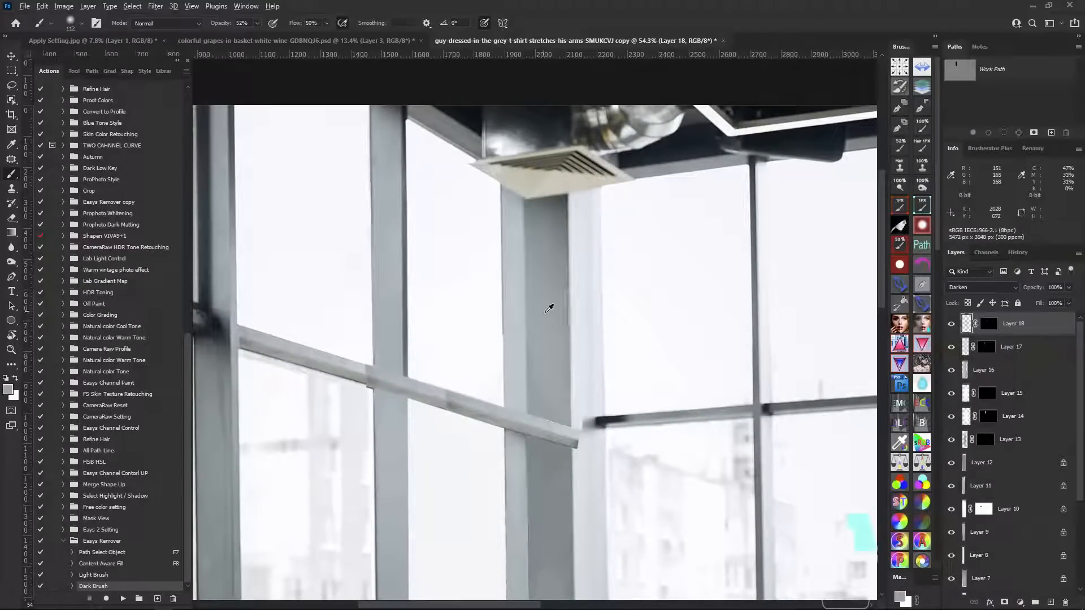
alt+click(533, 212)
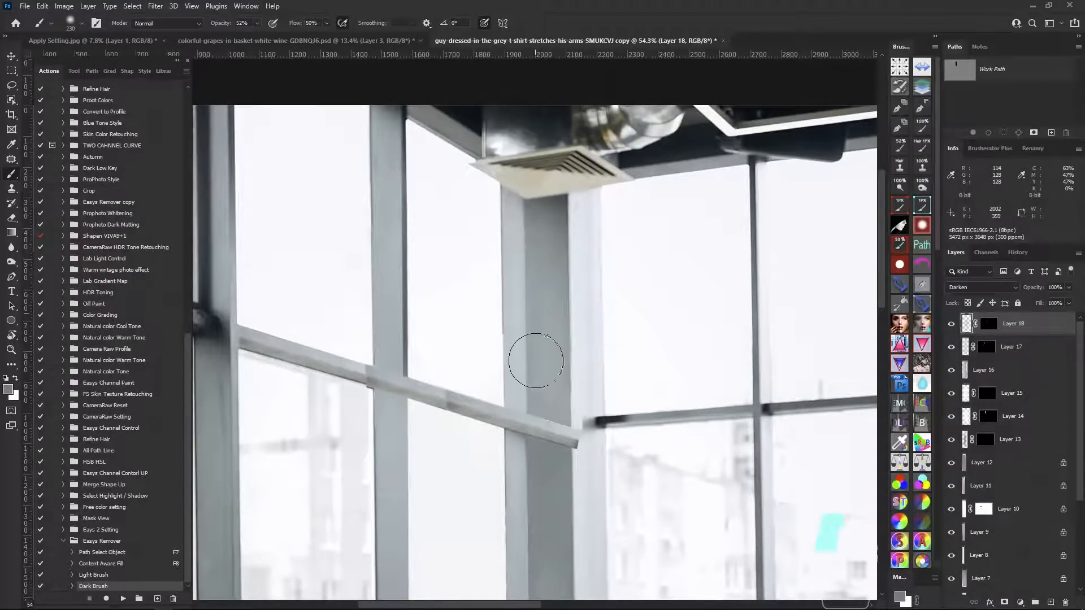
drag(537, 267, 543, 391)
mouse_move(608, 344)
mouse_down()
mouse_move(579, 366)
mouse_move(578, 343)
mouse_up()
mouse_move(579, 343)
mouse_down()
mouse_move(569, 324)
mouse_move(599, 302)
mouse_up()
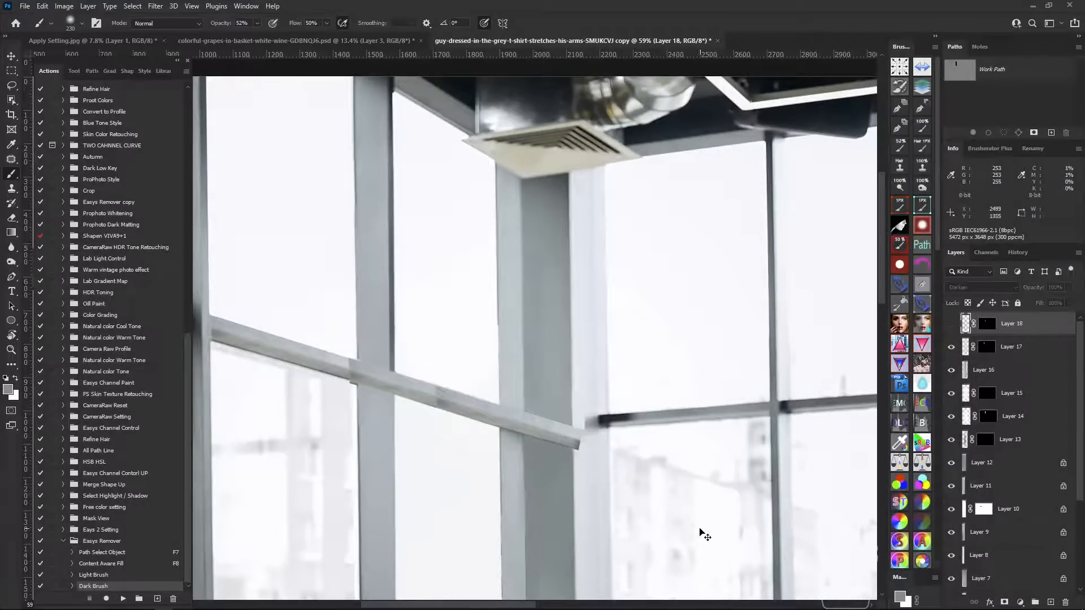
key(ctrl+comma)
Draw a narrow closed path along the dark left edge of the slim column below the rail and load it as a selection.
drag(597, 466, 630, 351)
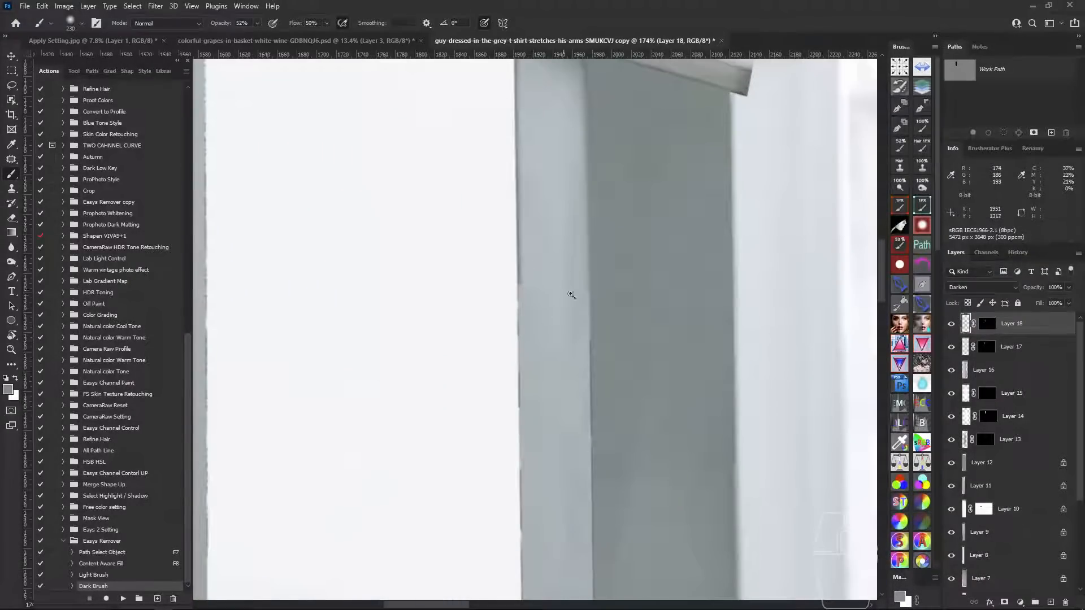
drag(571, 295, 558, 351)
drag(544, 282, 550, 288)
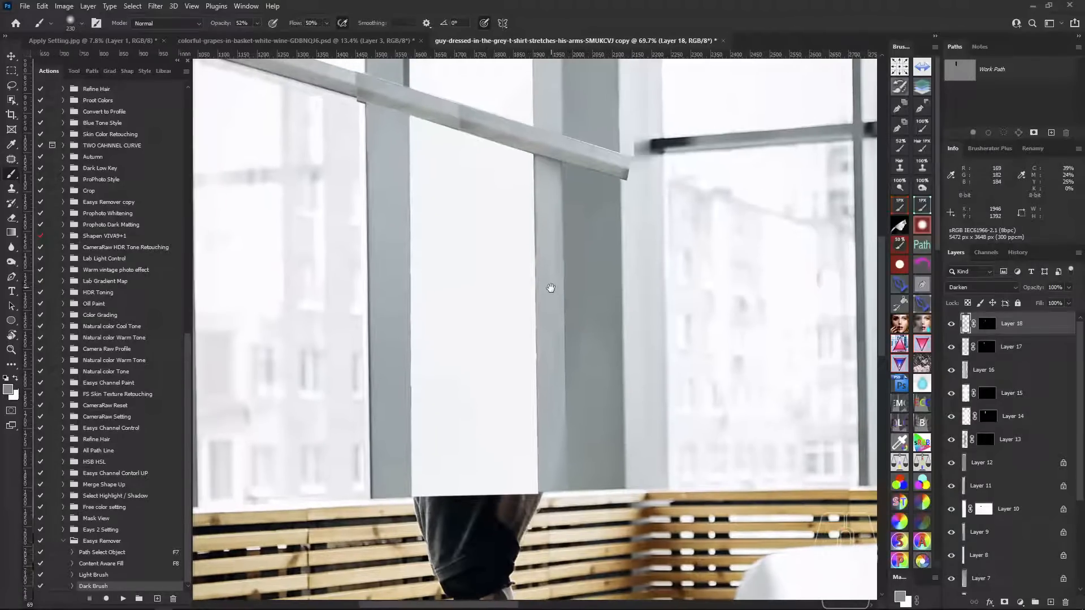
mouse_move(535, 230)
mouse_down()
mouse_move(523, 231)
mouse_move(625, 269)
mouse_move(623, 244)
mouse_up()
key(p)
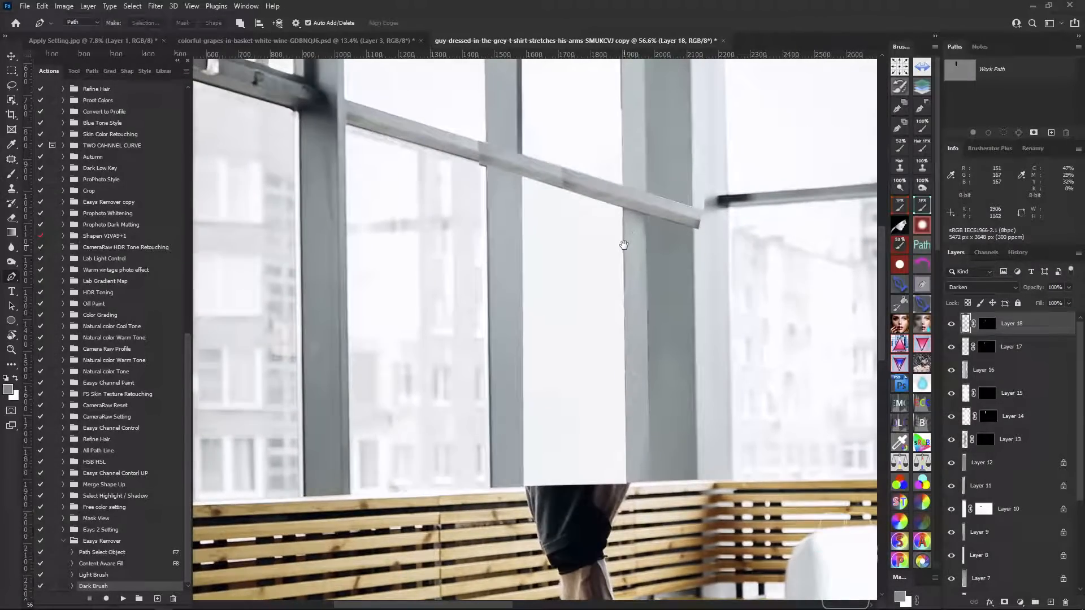
mouse_move(485, 207)
mouse_down()
mouse_move(506, 225)
mouse_move(487, 221)
mouse_up()
click(497, 215)
drag(498, 546, 507, 351)
click(535, 394)
click(527, 395)
drag(518, 237, 521, 479)
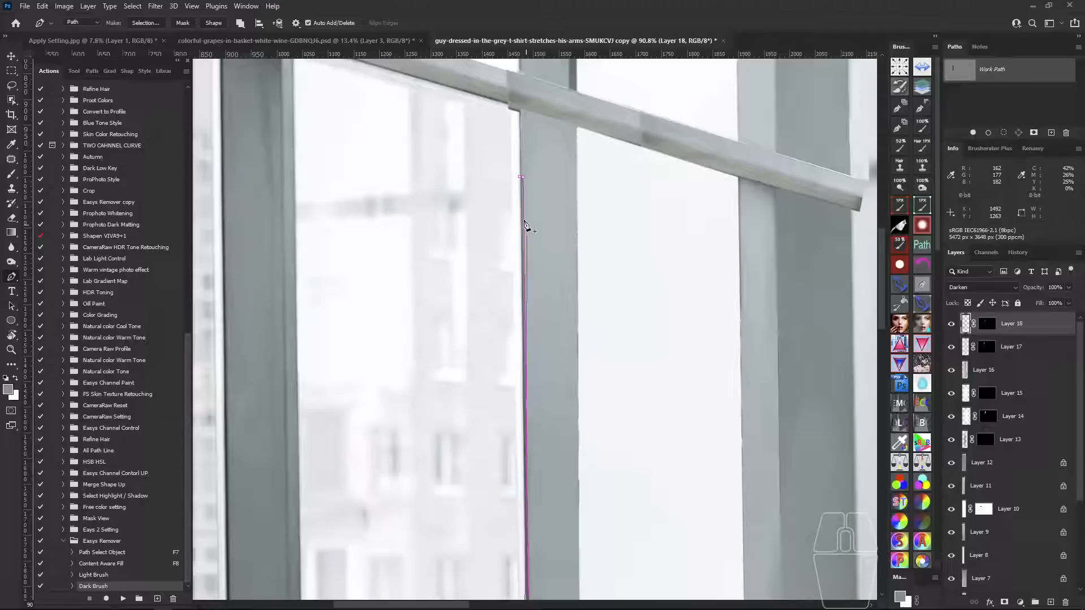
click(521, 178)
key(ctrl+Return)
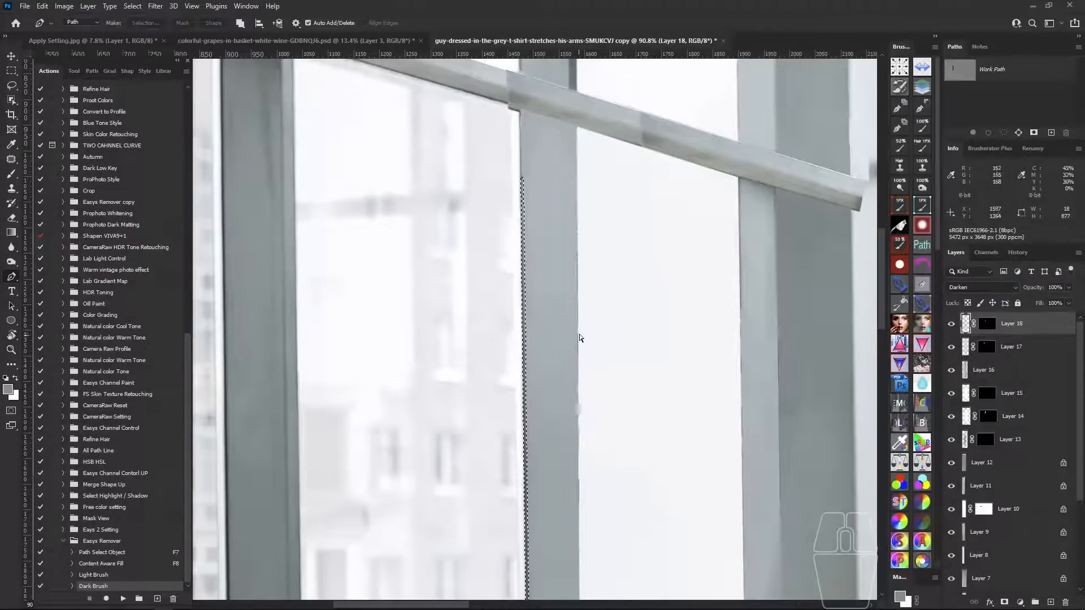
Copy the selected edge strip to a new layer and move it onto the left edge of the wide corner column.
key(ctrl+j)
key(v)
drag(572, 368, 422, 258)
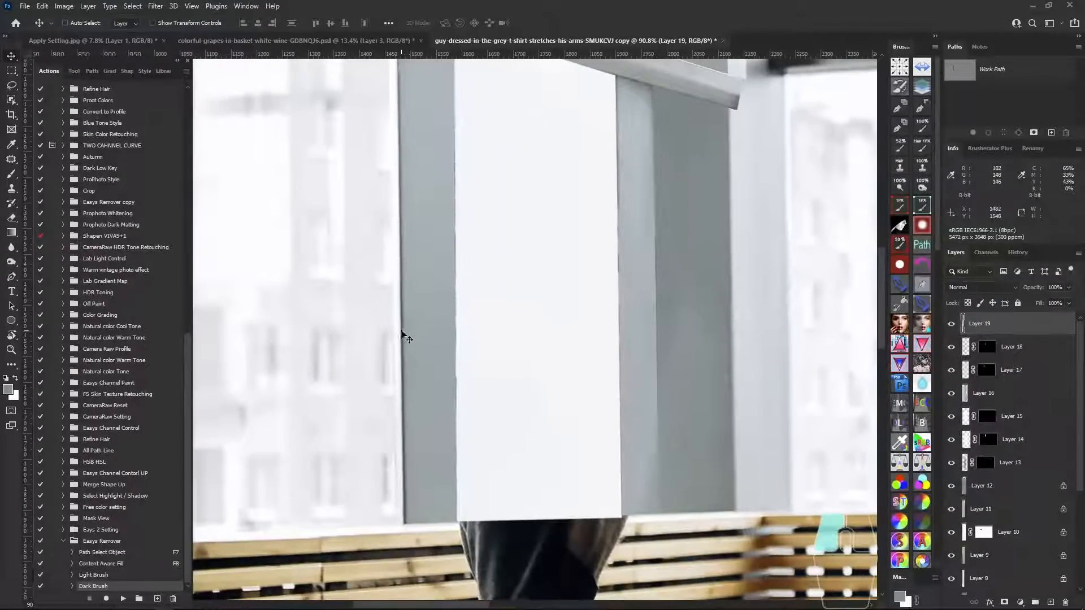
drag(401, 339, 624, 333)
drag(660, 454, 622, 391)
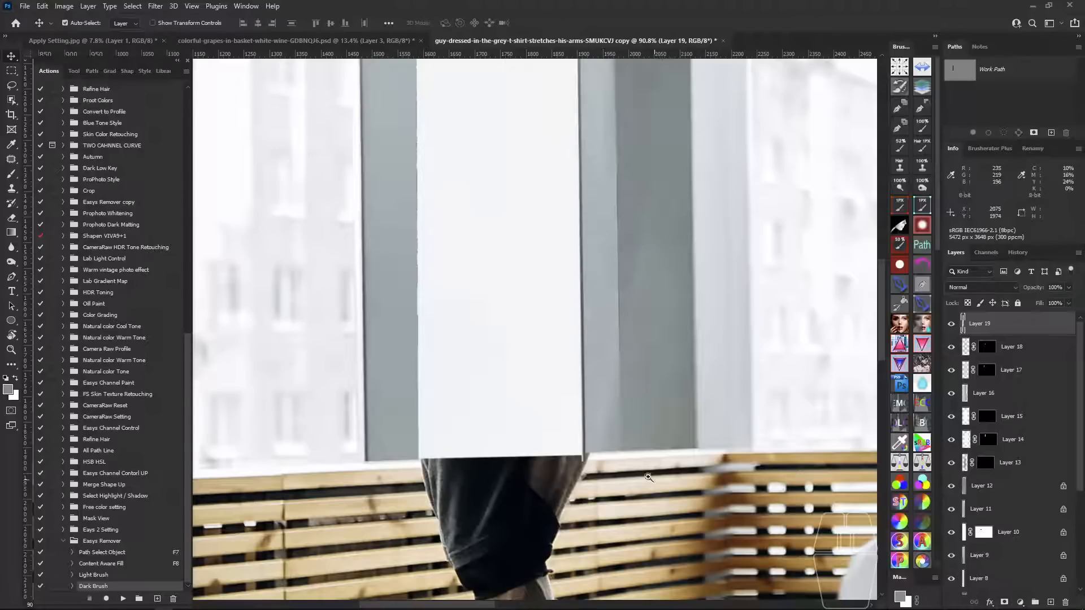
Outline the strip's lower end overhanging the sill with a closed path and hide that area with a mask on Layer 19.
drag(582, 445, 628, 458)
key(p)
drag(563, 475, 567, 475)
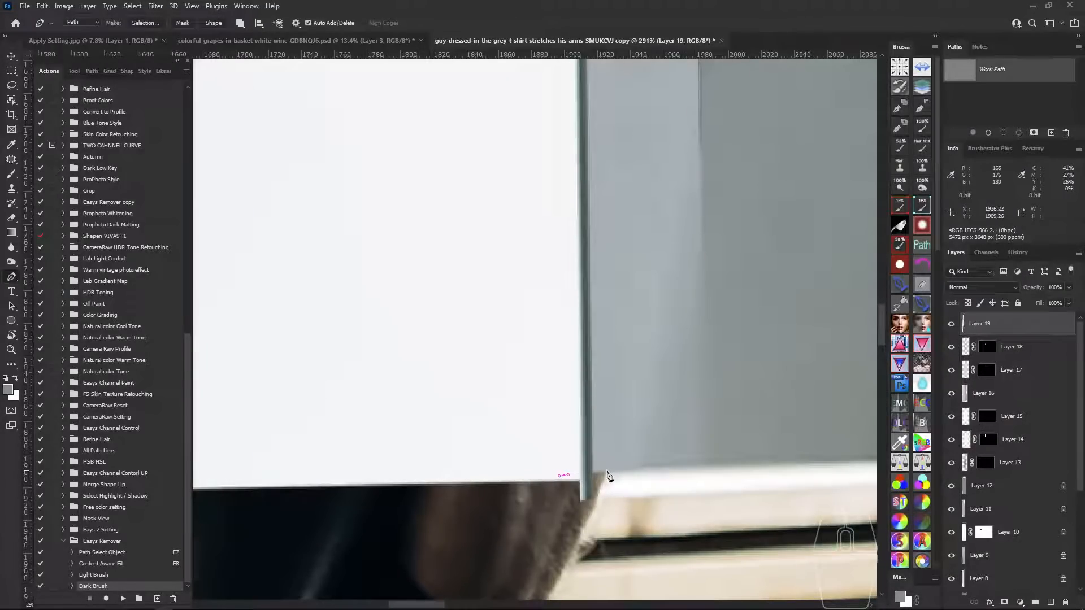
click(607, 472)
drag(604, 505, 599, 511)
click(564, 519)
click(563, 475)
key(ctrl+Return)
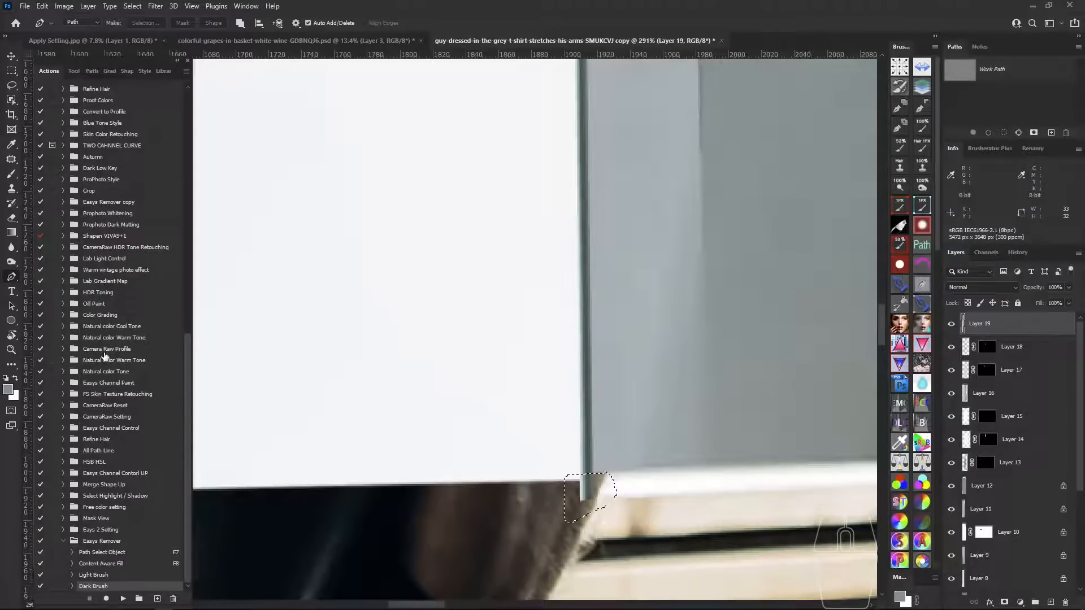
click(1004, 603)
Inspect the repaired column edges, the slanted rail joints and the remaining part of the man.
drag(600, 368, 551, 390)
drag(551, 390, 574, 453)
drag(540, 336, 560, 396)
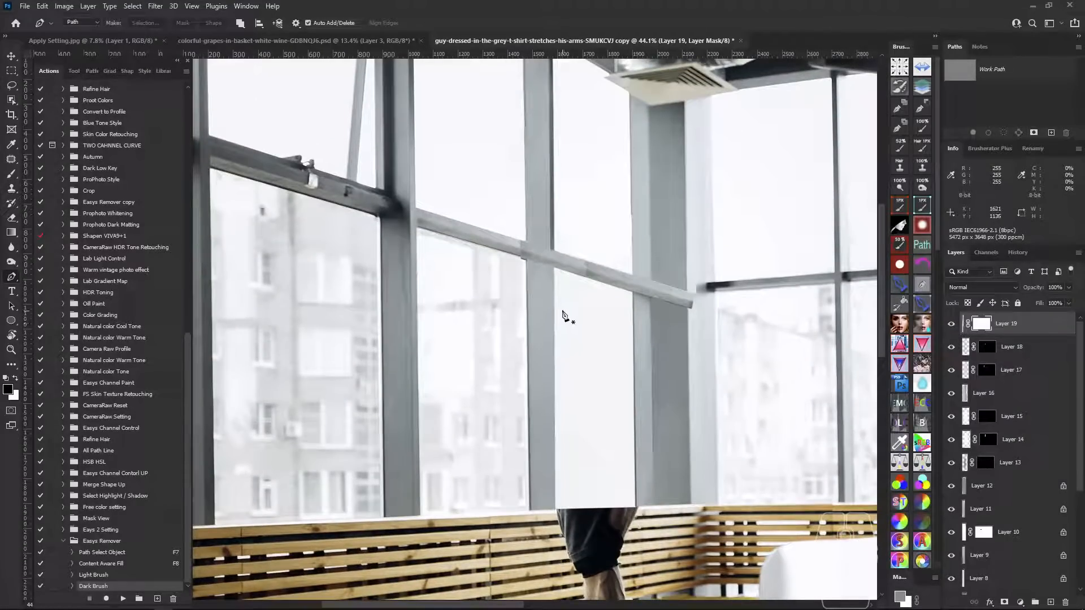
click(546, 260)
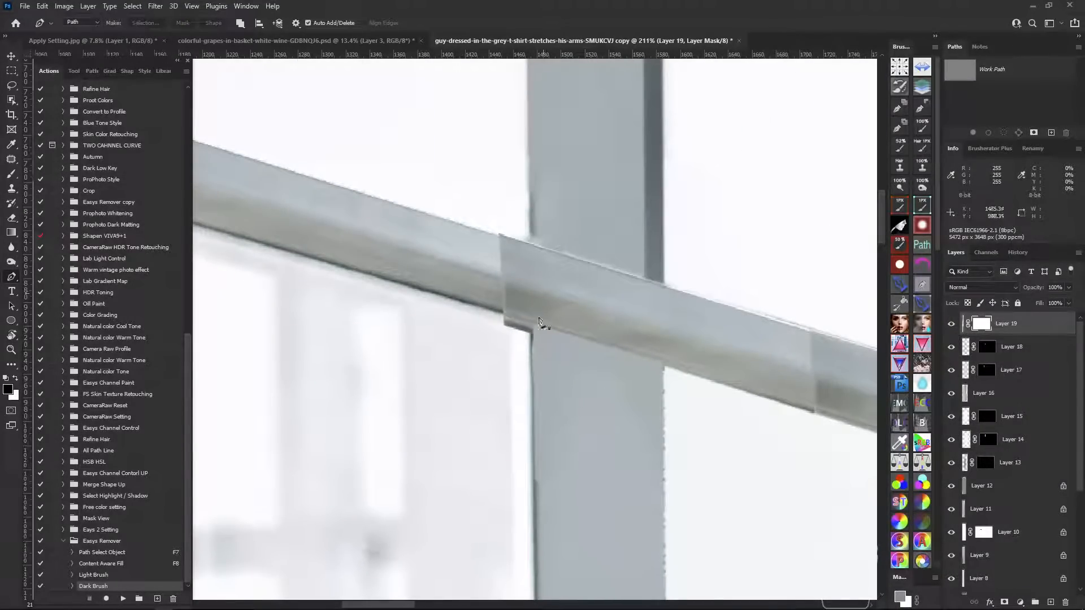
drag(591, 329, 526, 340)
drag(609, 425, 530, 356)
drag(579, 408, 525, 303)
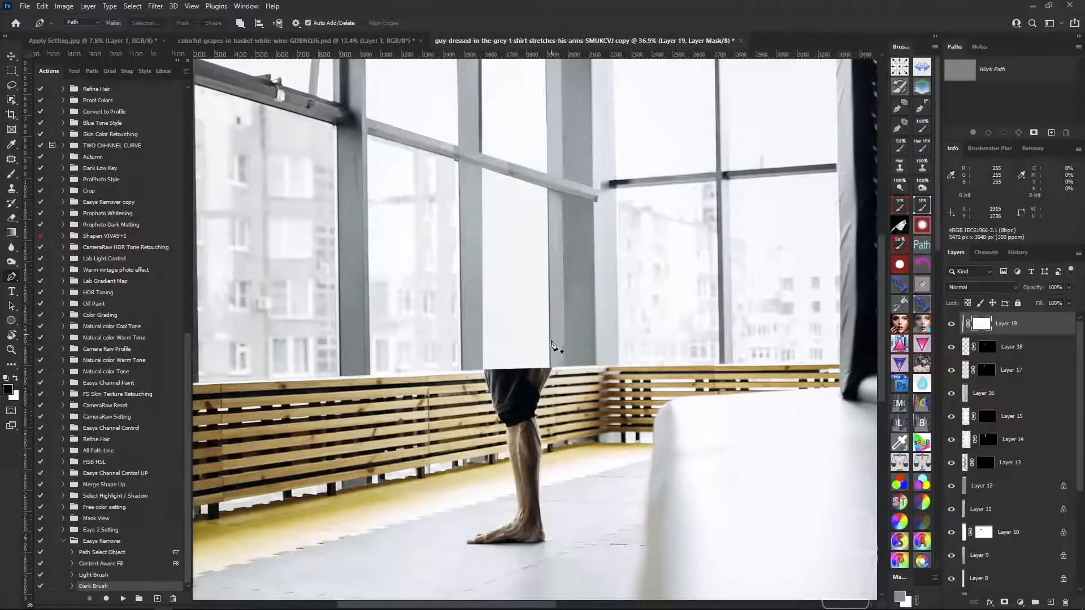
scroll(548, 379, up, 5)
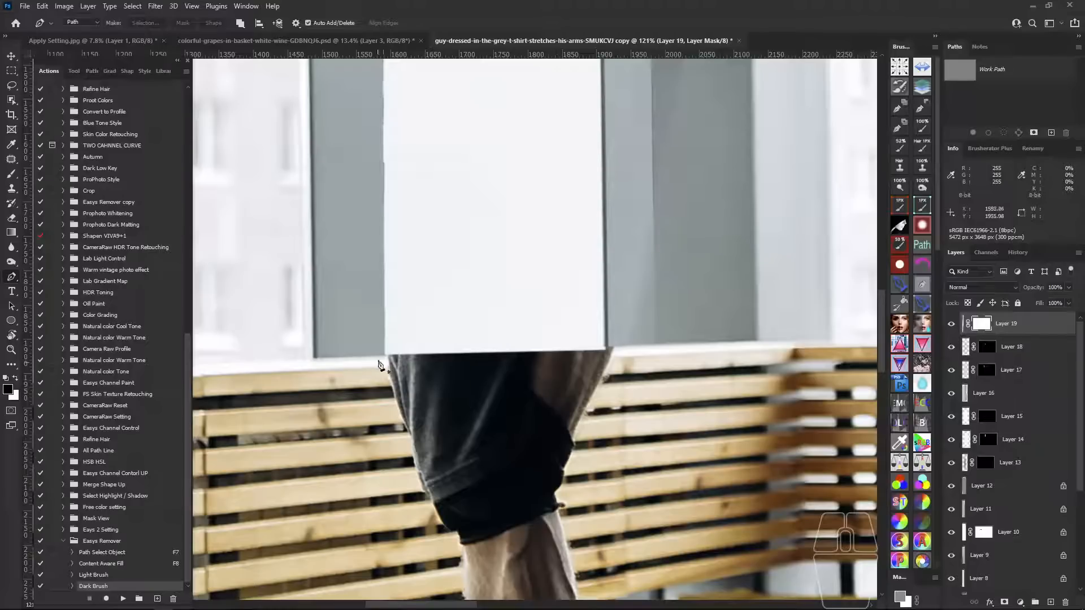
click(371, 356)
click(623, 346)
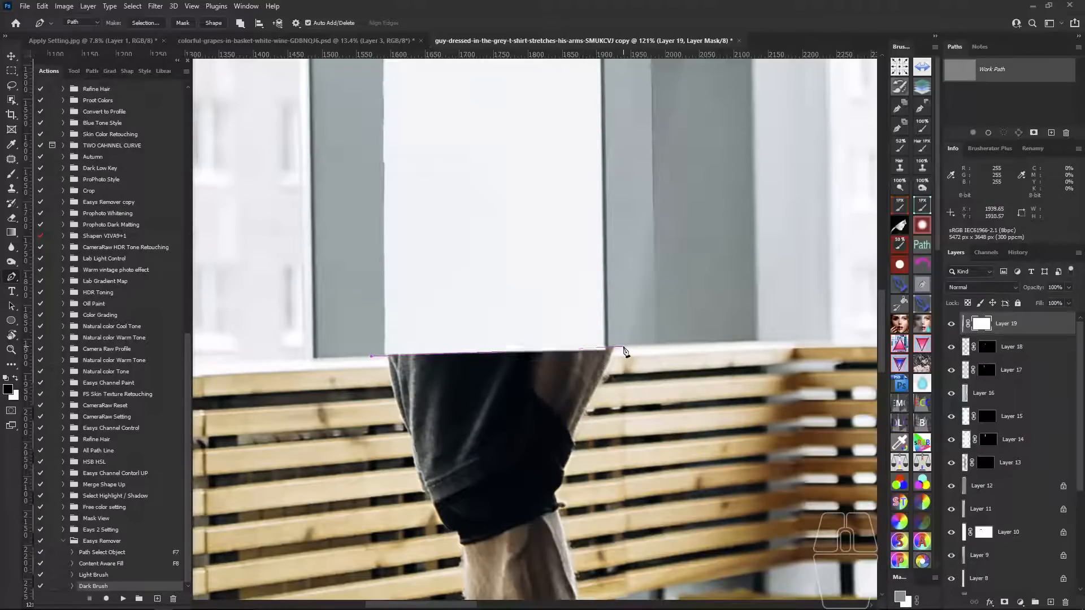
click(624, 356)
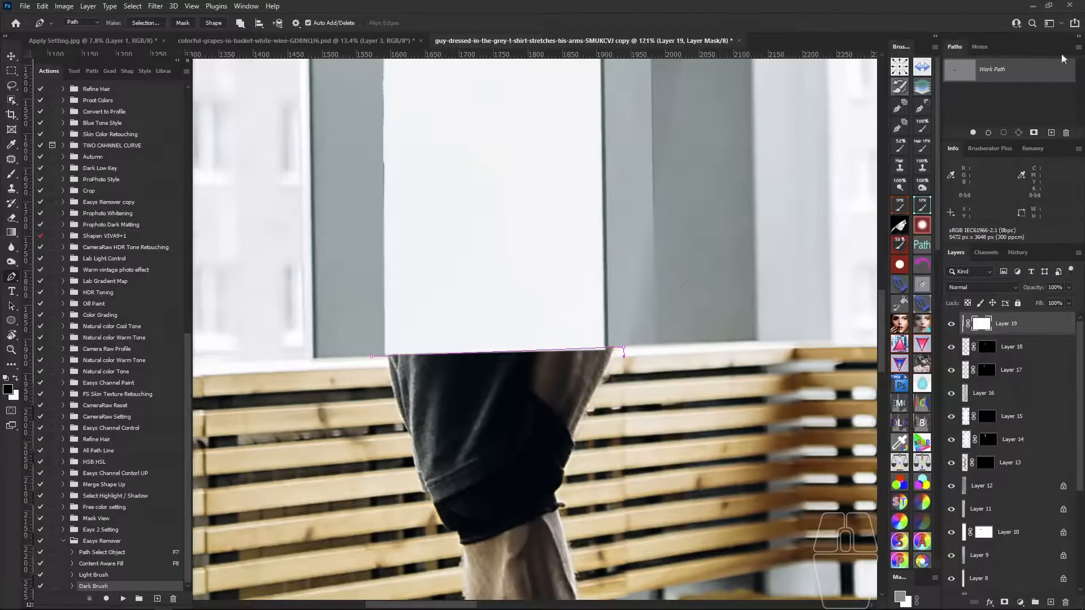
click(1078, 48)
click(1027, 110)
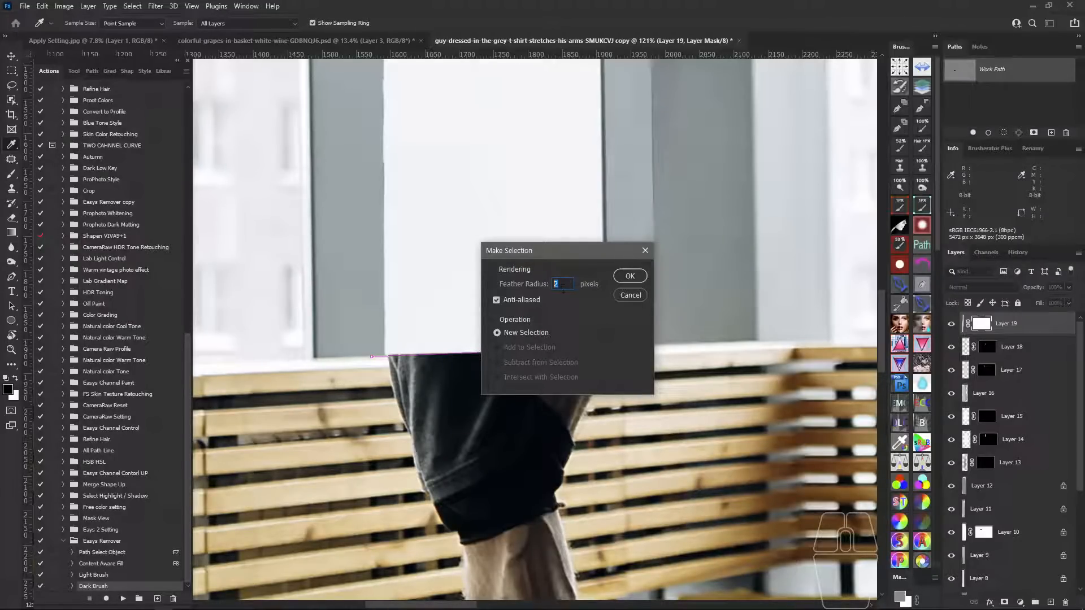
text(1.5)
click(628, 276)
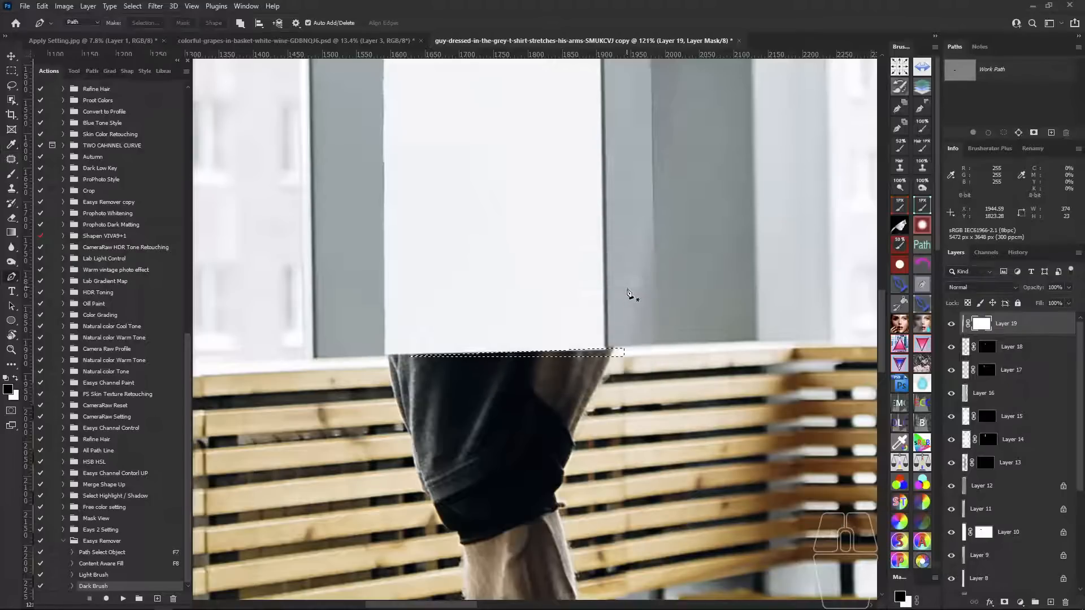
click(926, 200)
Draw a closed path around the white sill strip across the top of the shorts, from the slim column to the corner column.
scroll(380, 342, up, 2)
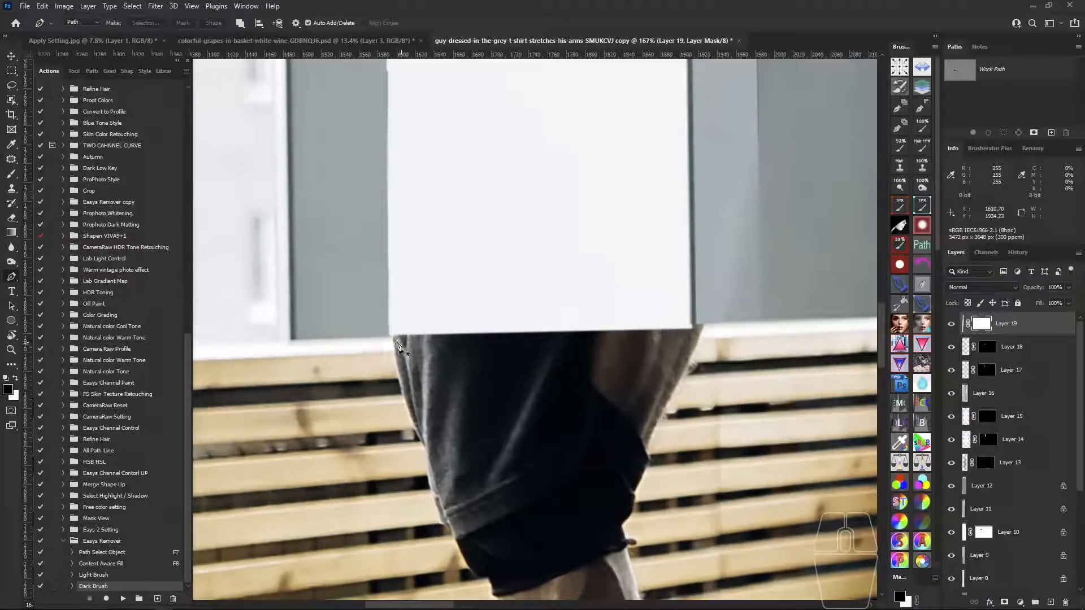
click(380, 336)
click(744, 322)
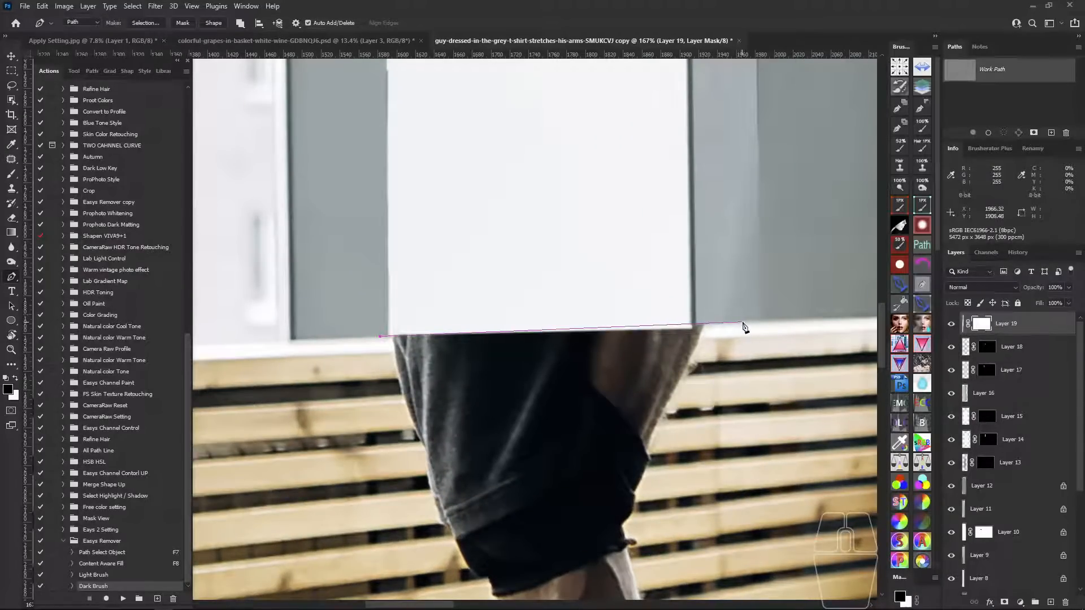
click(746, 337)
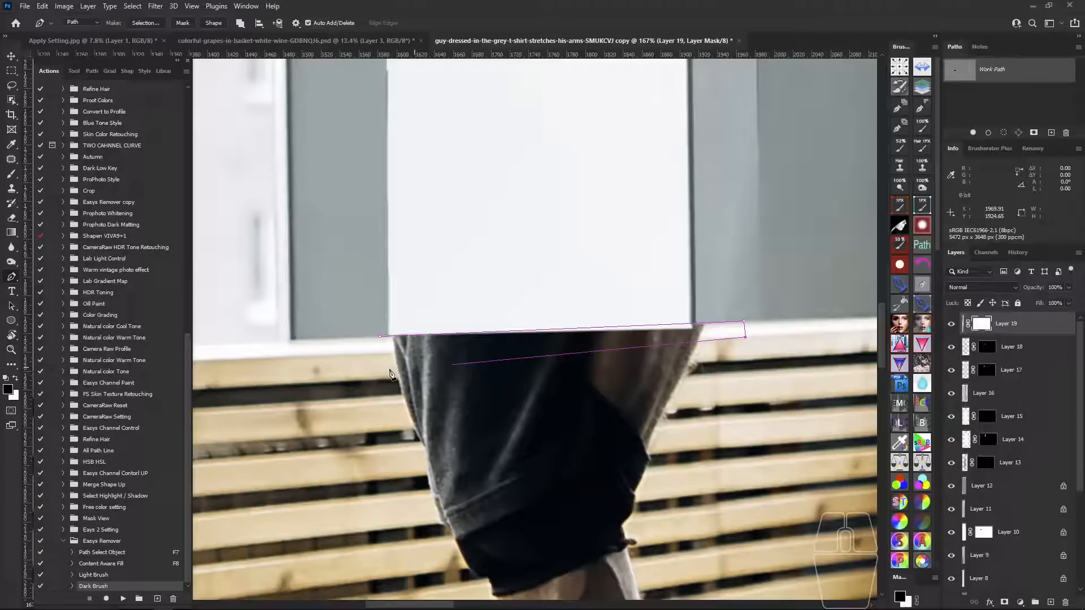
click(295, 356)
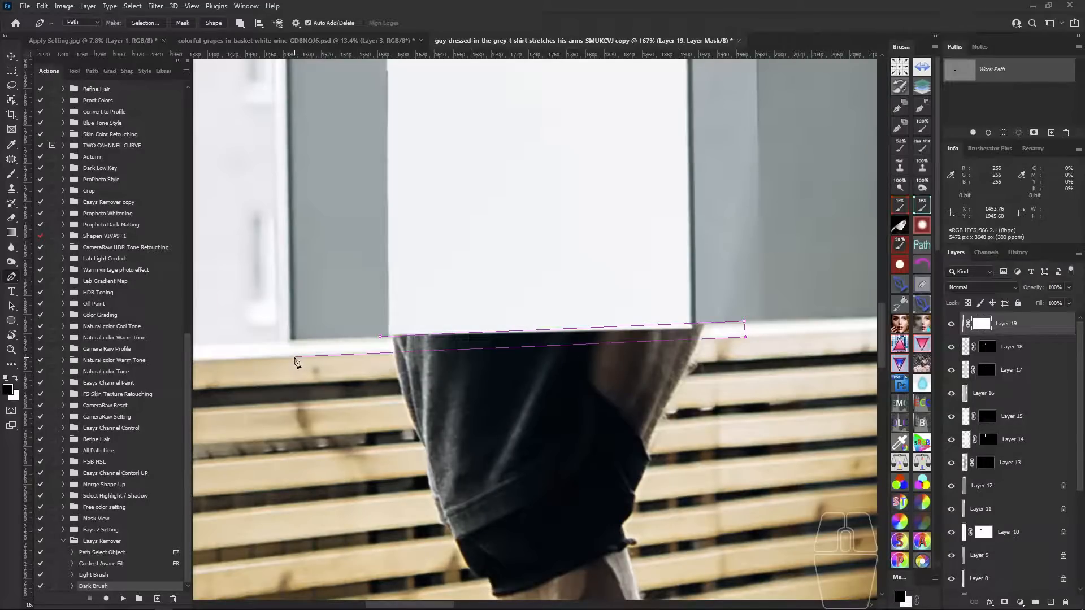
click(380, 337)
Run the Path Select Object action on the sill path to isolate the strip on its own layer.
scroll(433, 345, down, 3)
drag(509, 416, 528, 310)
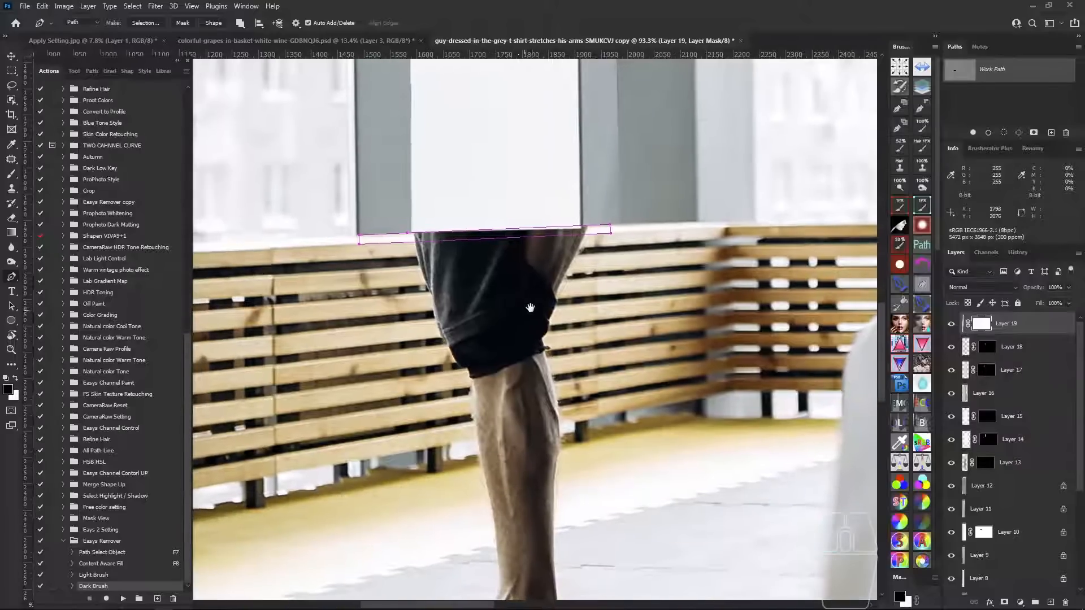
scroll(508, 315, down, 1)
scroll(501, 323, up, 3)
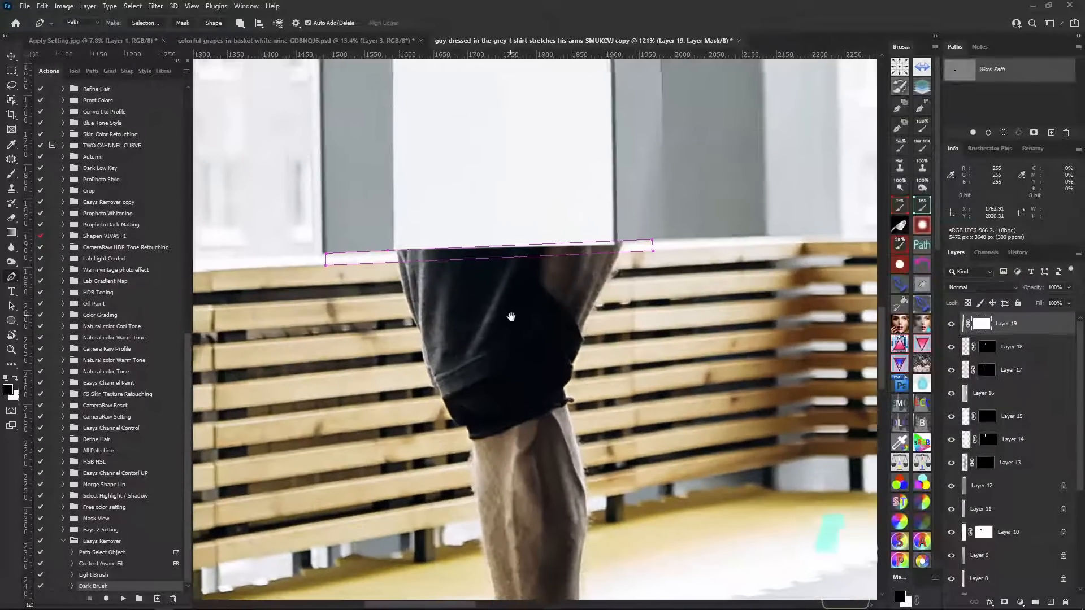
key(F7)
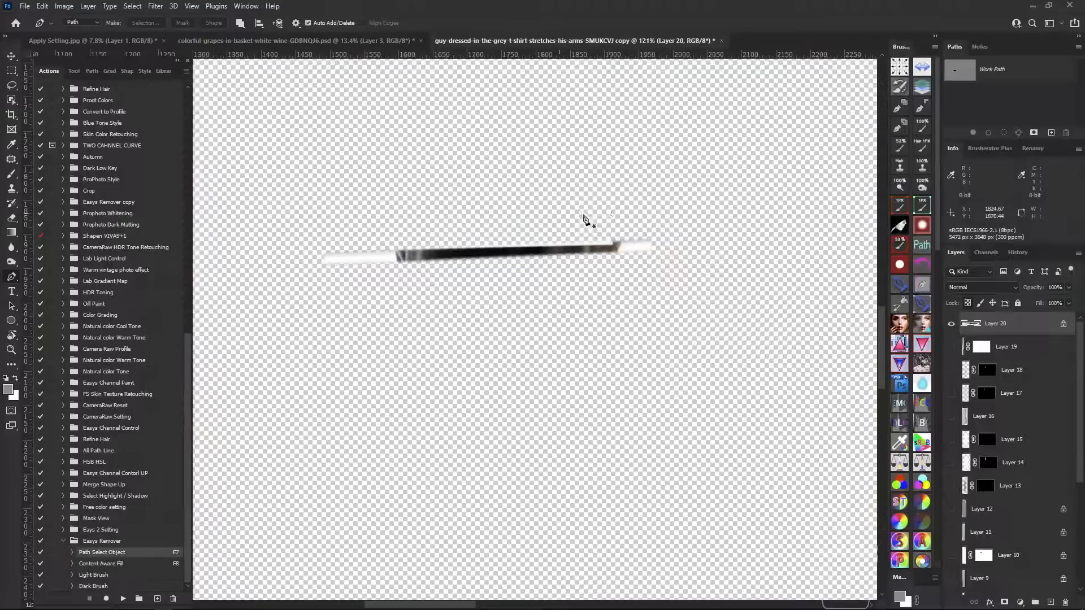
Outline the dark section of the isolated sill strip with a closed path and try to fill it with the Content Aware Fill action.
click(631, 214)
drag(627, 270, 615, 281)
drag(387, 271, 383, 260)
click(392, 218)
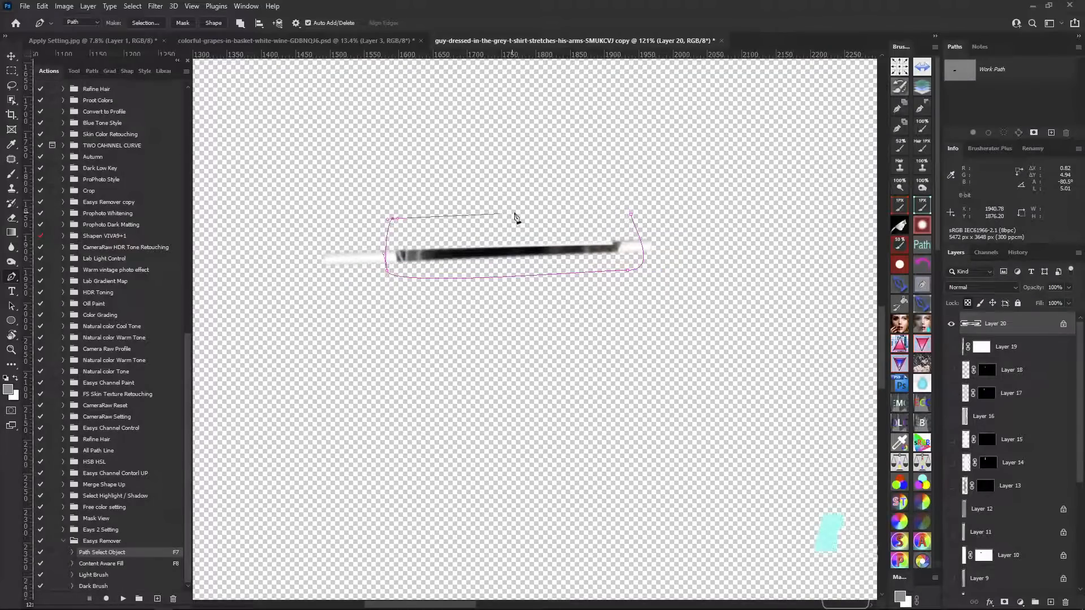
click(511, 213)
key(F8)
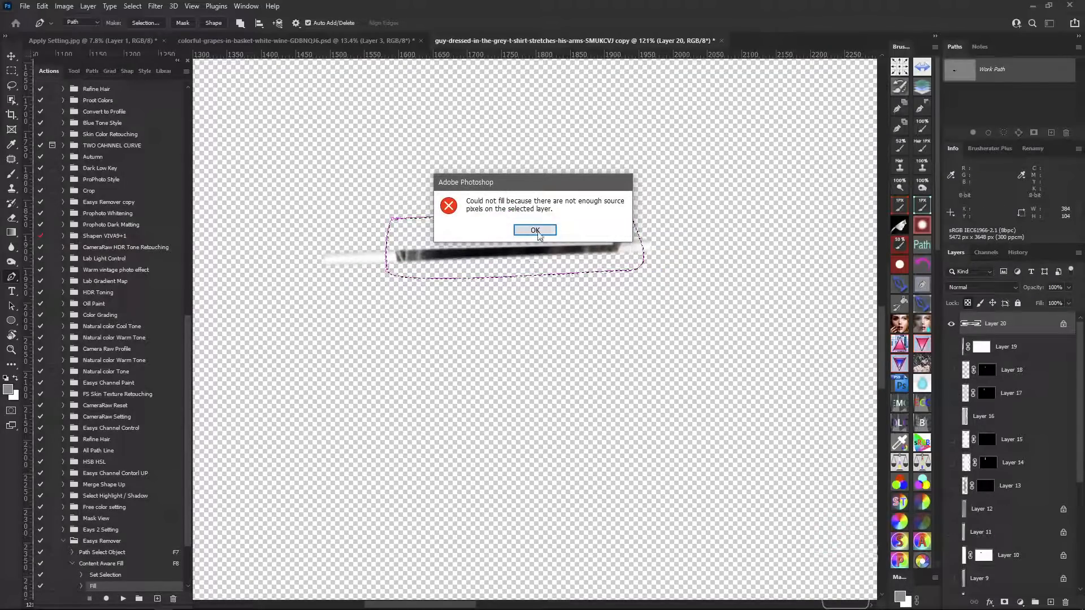
click(528, 261)
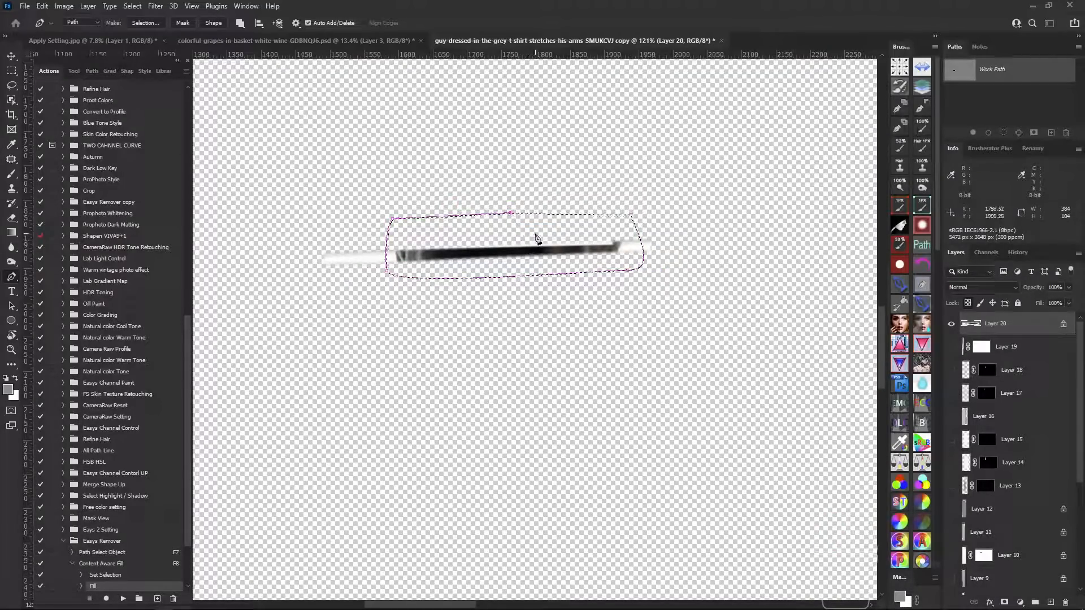
key(F8)
click(543, 232)
click(71, 563)
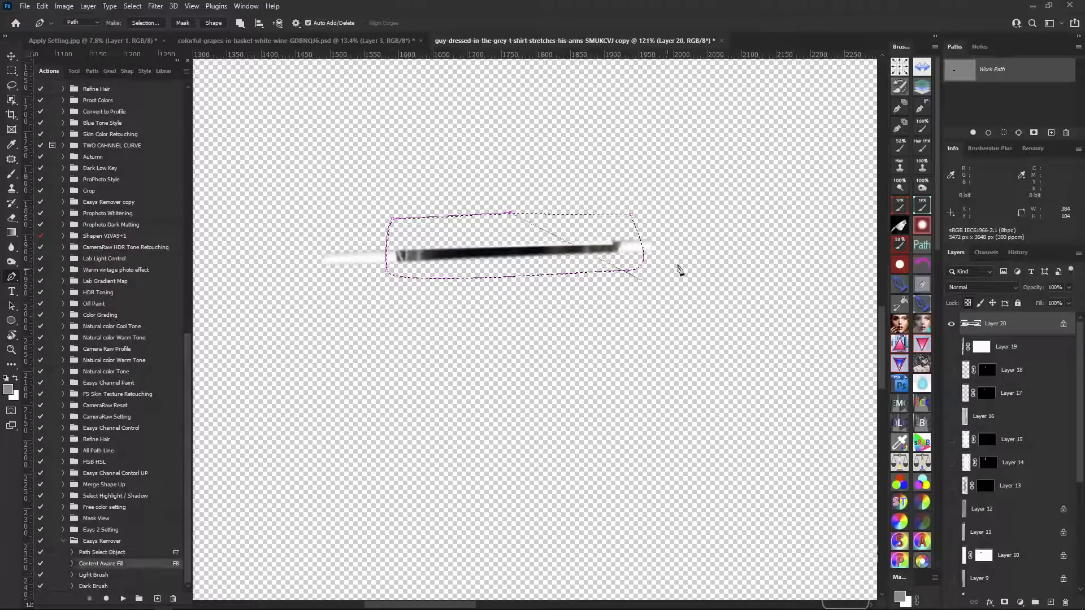
Undo the selection and the closed path around the dark section, and hide the strip's remaining outline.
key(ctrl+z)
key(ctrl+z)
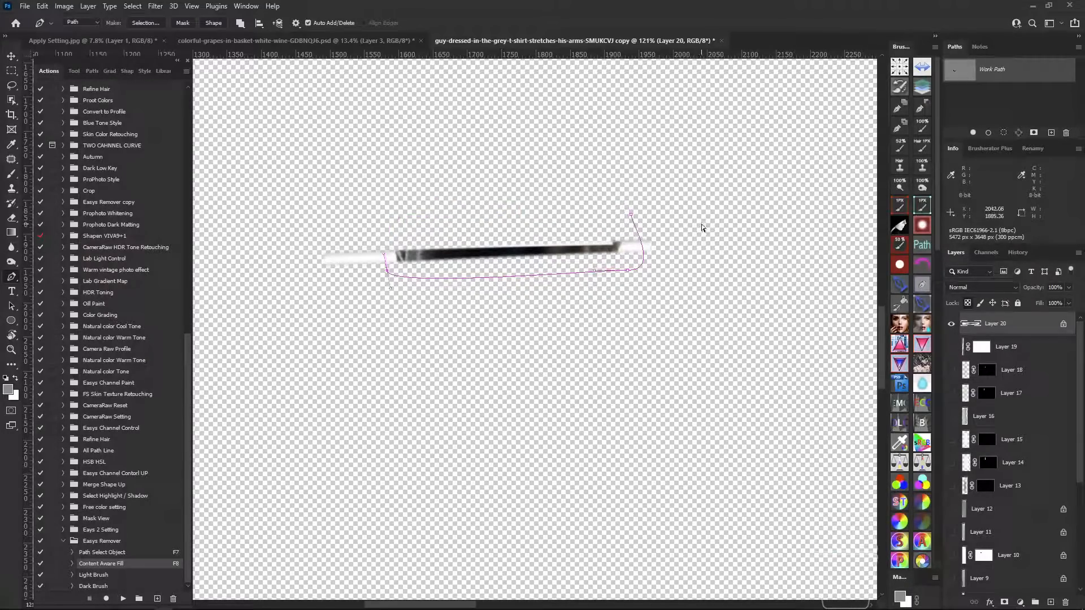
key(ctrl+z)
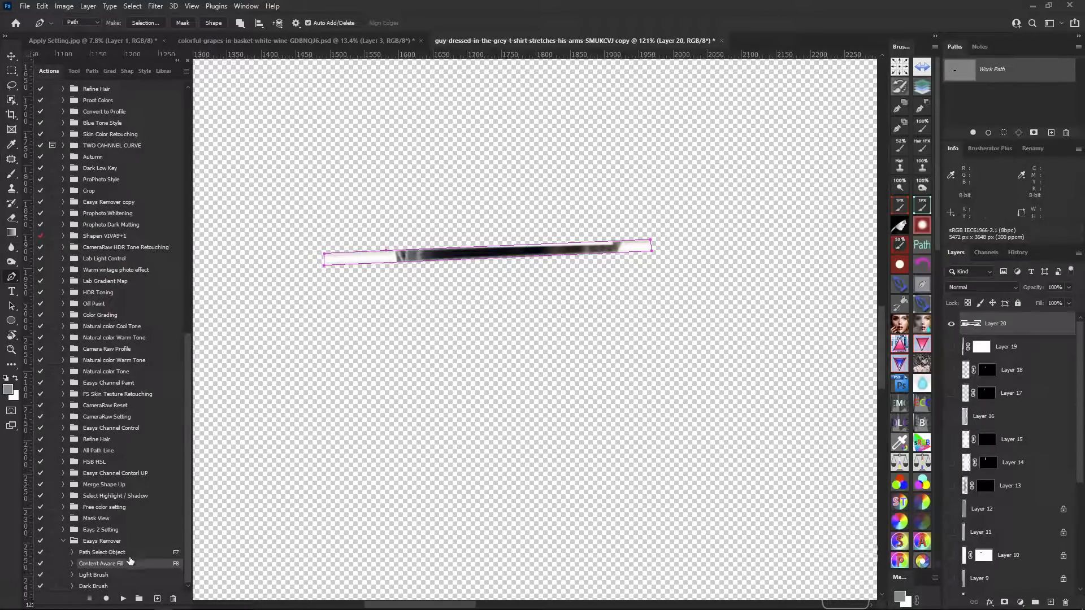
click(973, 102)
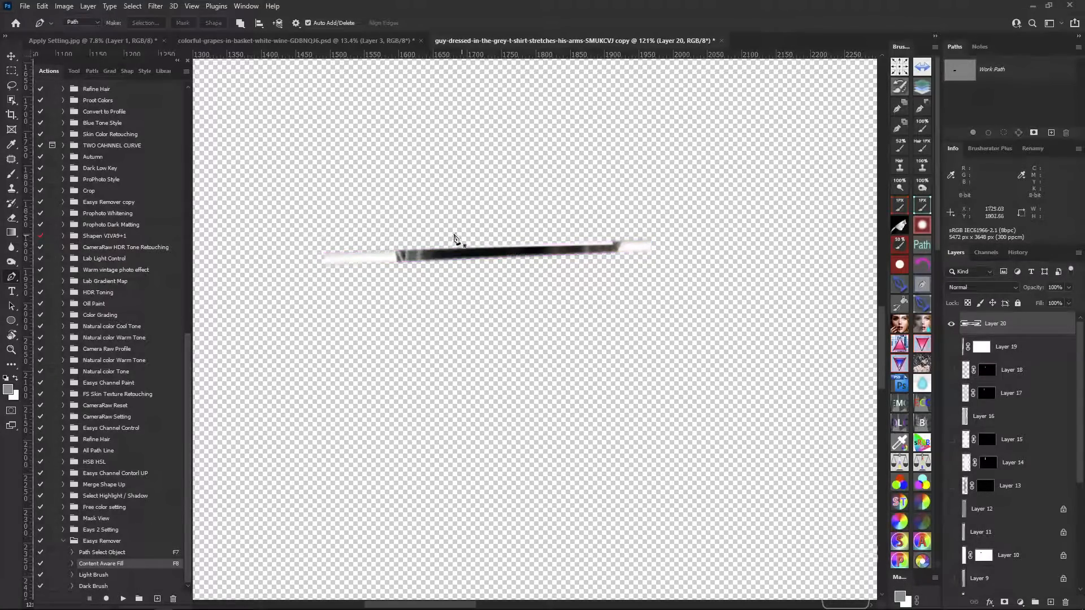
Redraw a tighter straight-sided path around the strip's dark section and try the Content Aware Fill action again.
click(386, 230)
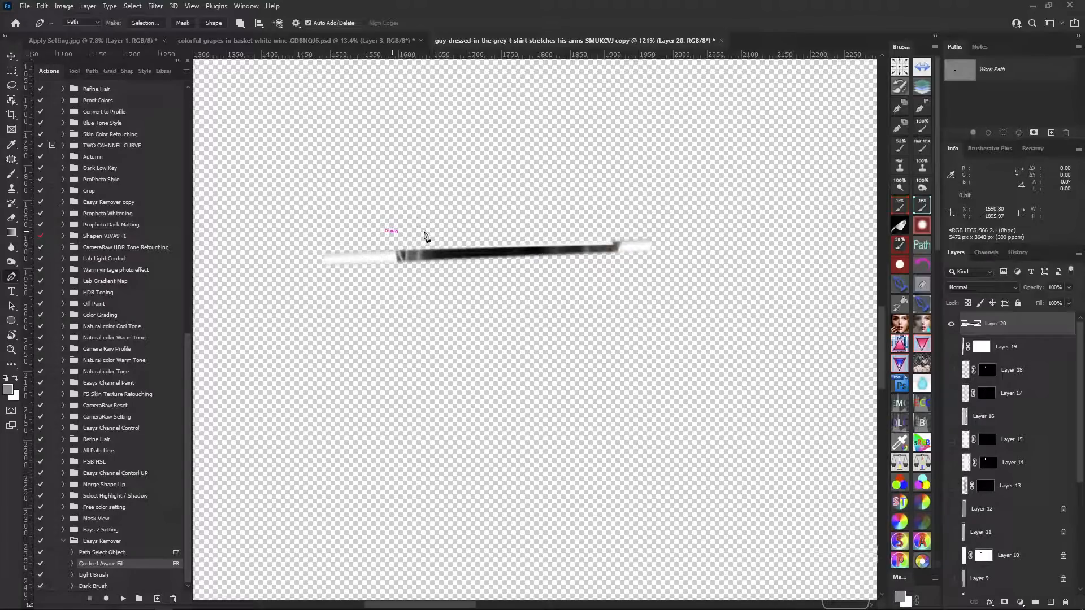
click(630, 231)
click(378, 276)
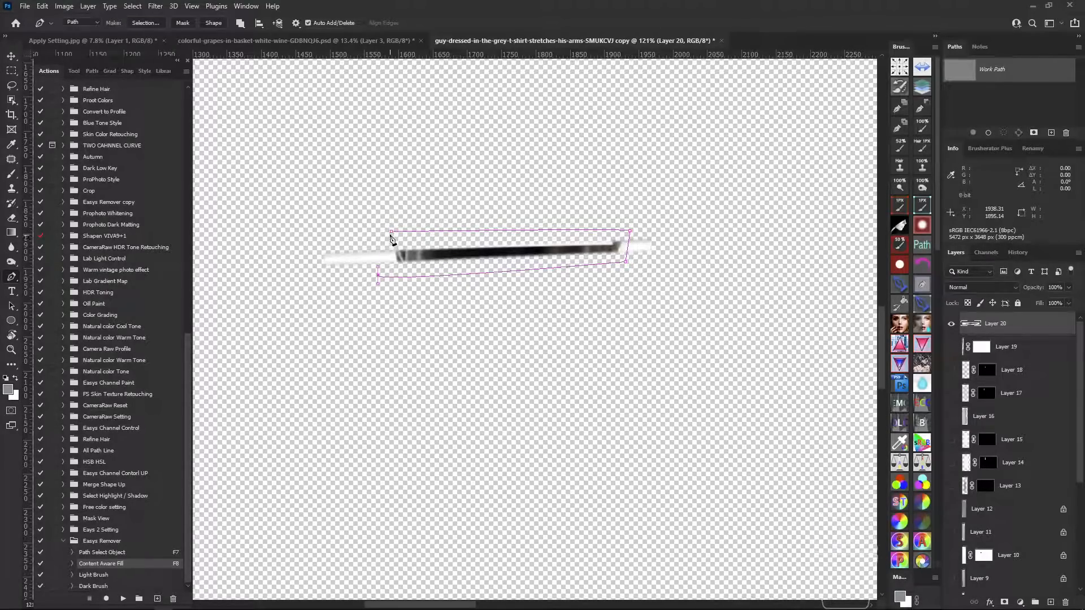
click(391, 231)
click(121, 598)
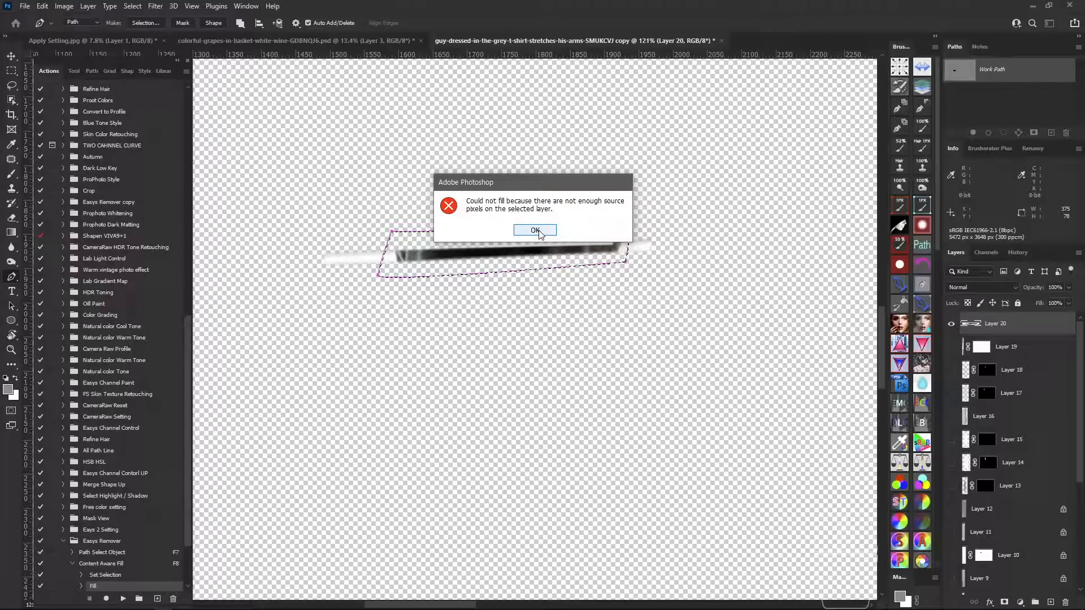
click(539, 231)
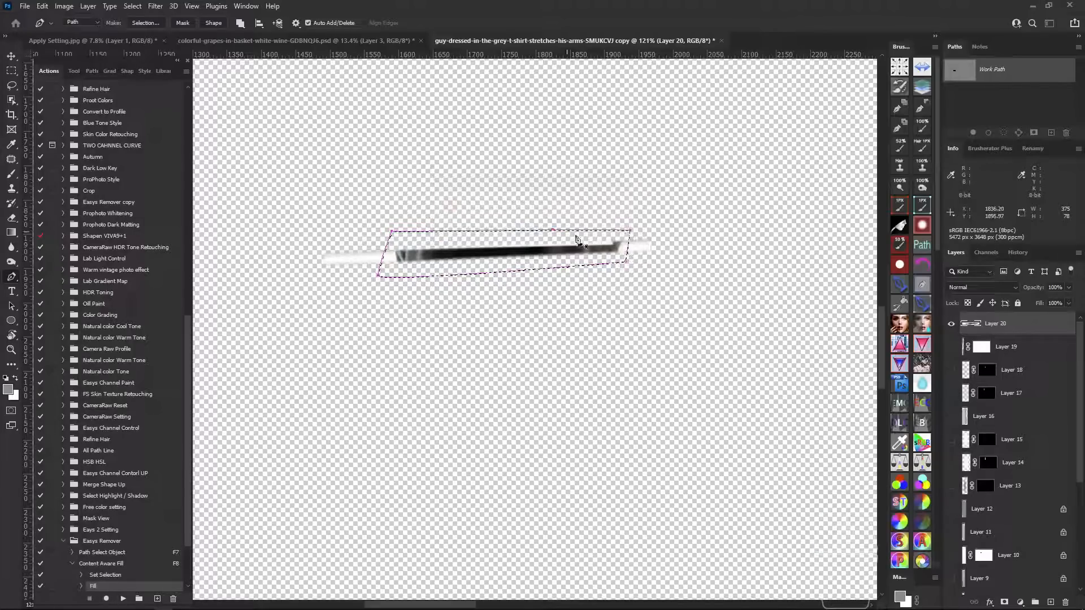
Show all layers again, delete the work path and collapse the Content Aware Fill action's steps.
alt+click(951, 323)
scroll(664, 310, down, 3)
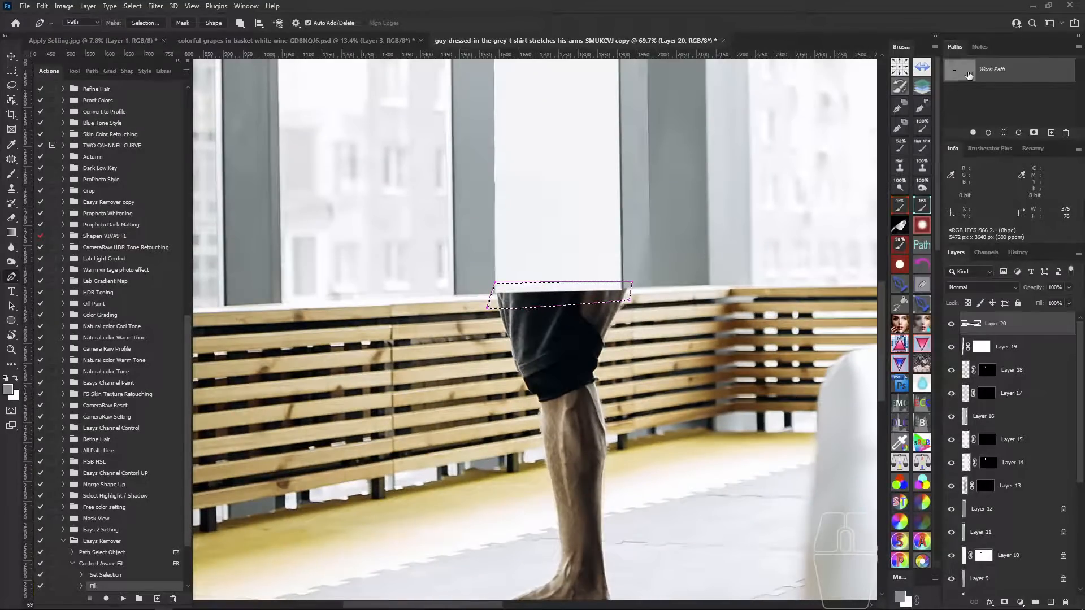
click(1065, 136)
scroll(577, 301, up, 1)
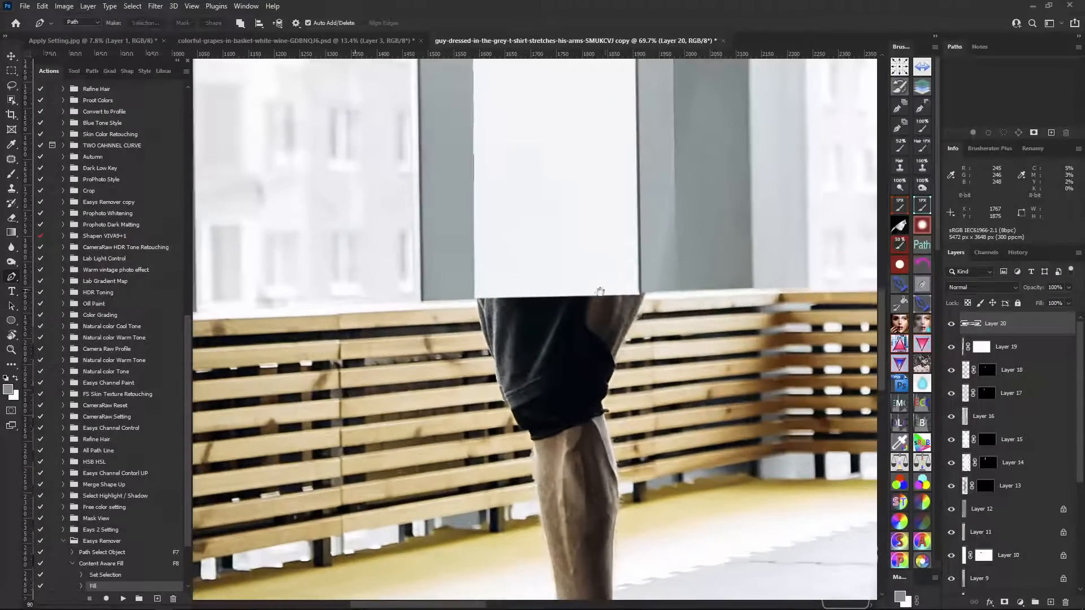
scroll(587, 309, up, 1)
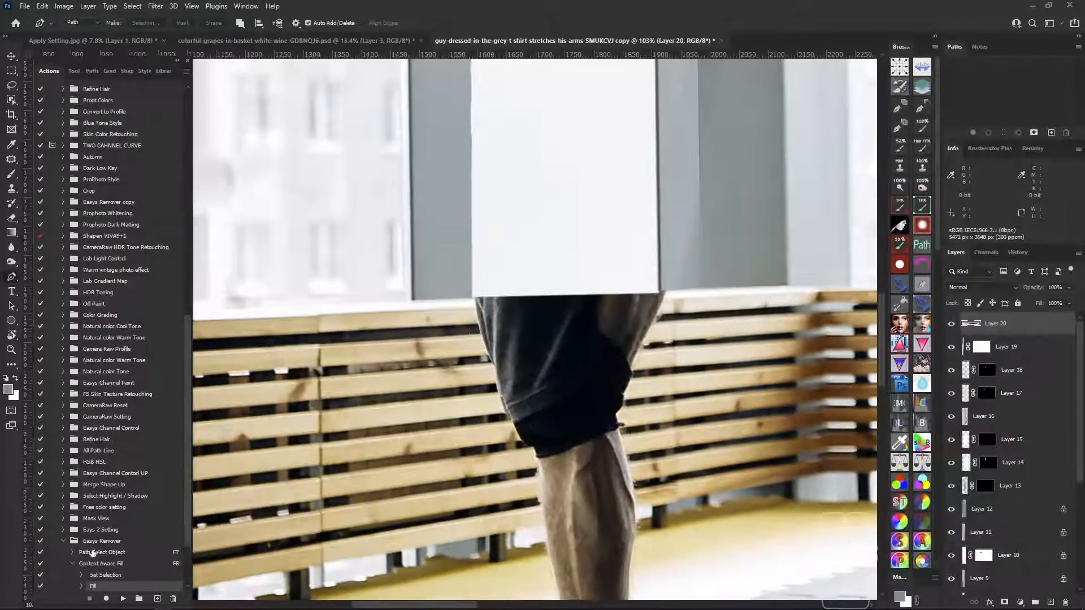
click(72, 563)
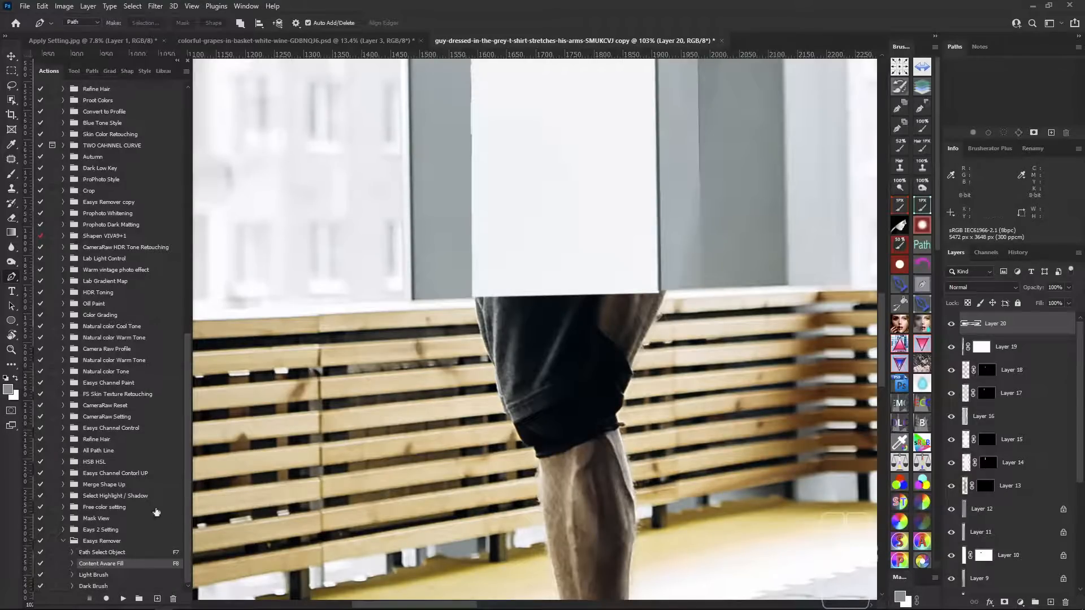
Outline the sill across the top of the shorts with a new closed path and isolate it on its own layer with Path Select Object.
scroll(528, 253, up, 2)
click(387, 329)
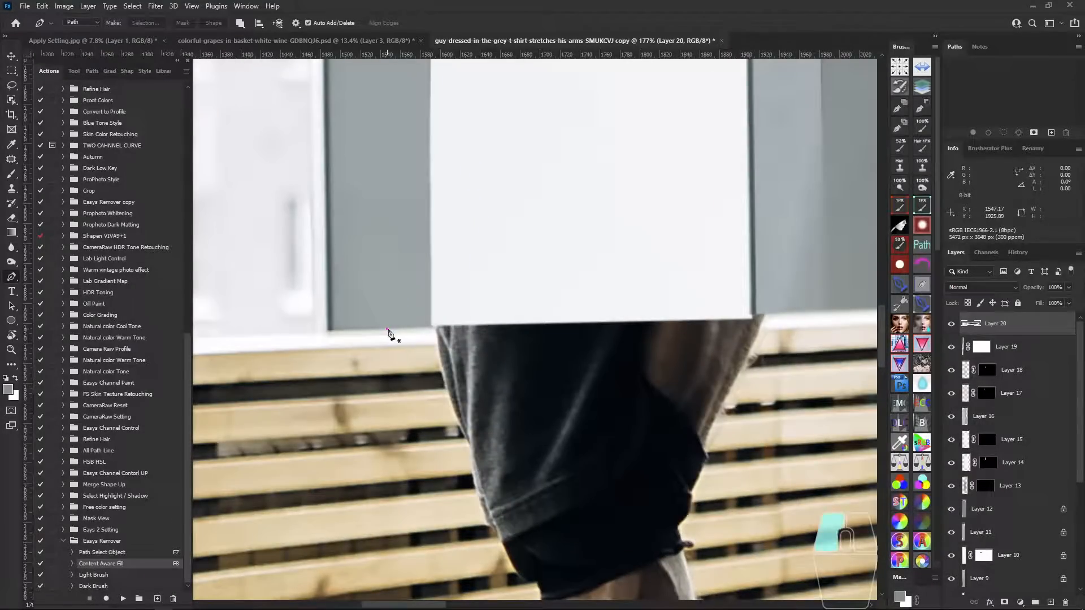
click(775, 313)
click(775, 330)
click(367, 345)
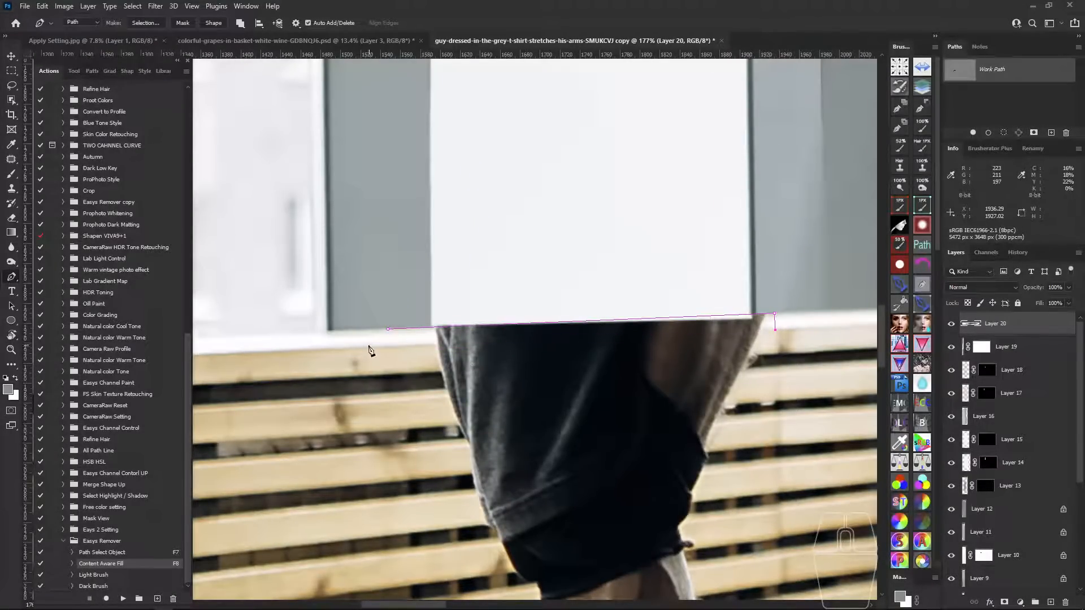
click(367, 327)
click(387, 330)
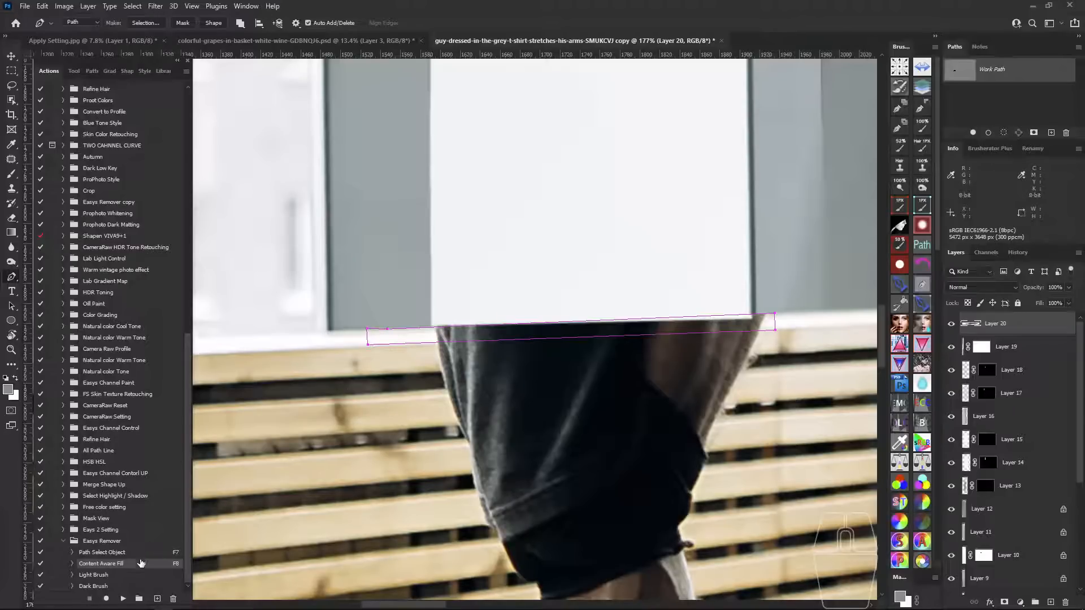
click(128, 556)
click(123, 598)
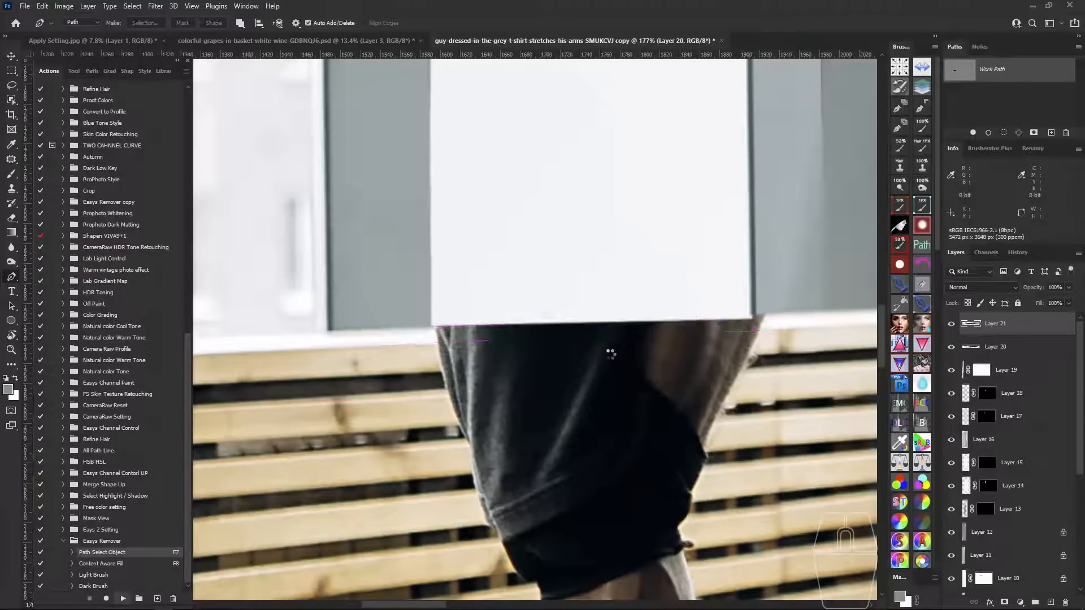
Outline the dark section of the strip on Layer 21 with a closed path and try to fill it with the Content Aware Fill action.
click(441, 304)
click(769, 296)
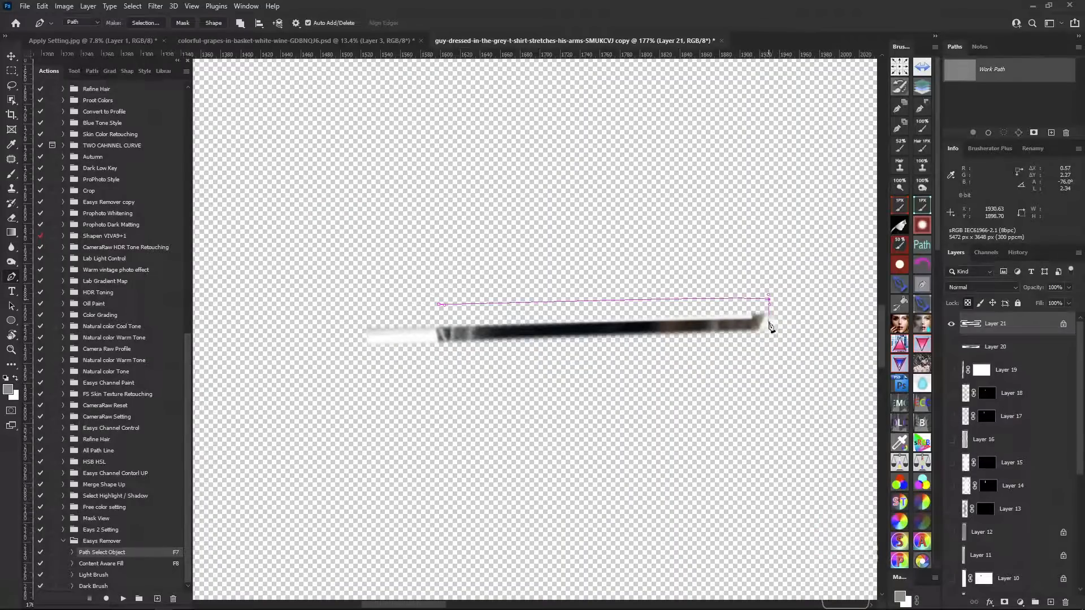
click(413, 353)
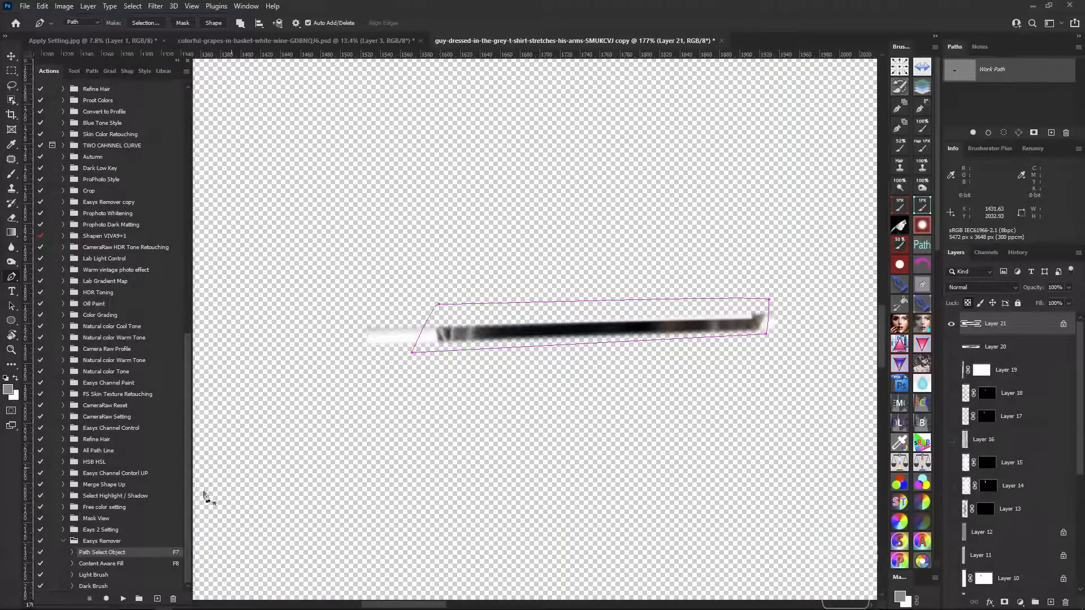
click(124, 565)
click(123, 598)
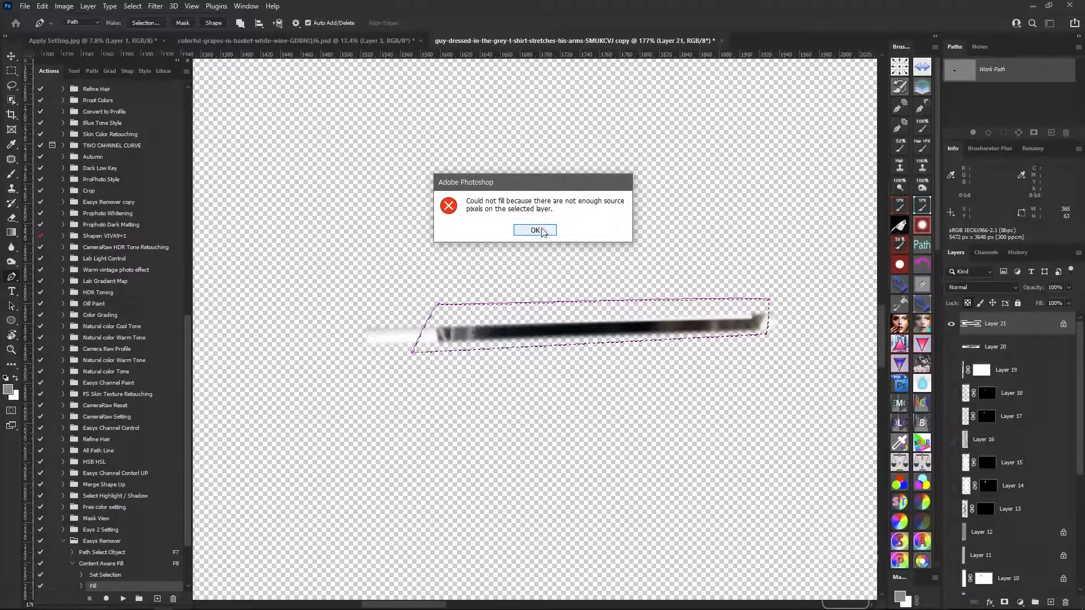
click(540, 229)
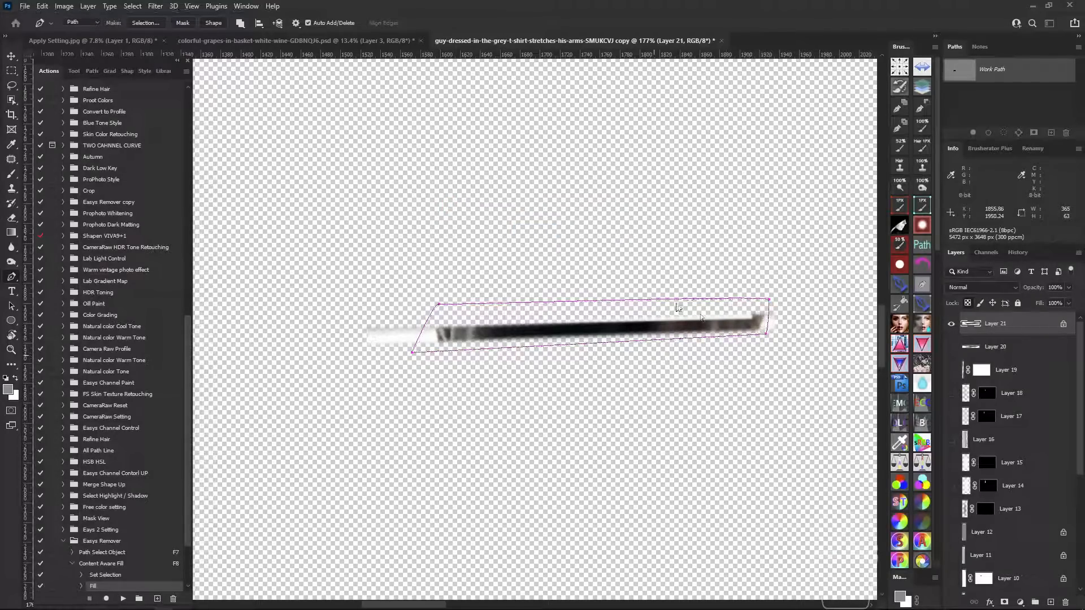
Undo the dark section's path and the strip isolation on Layer 21, and clear the remaining selection.
key(ctrl+d)
key(ctrl+z)
key(ctrl+z)
key(ctrl+z)
key(ctrl+z)
key(ctrl+z)
key(ctrl+z)
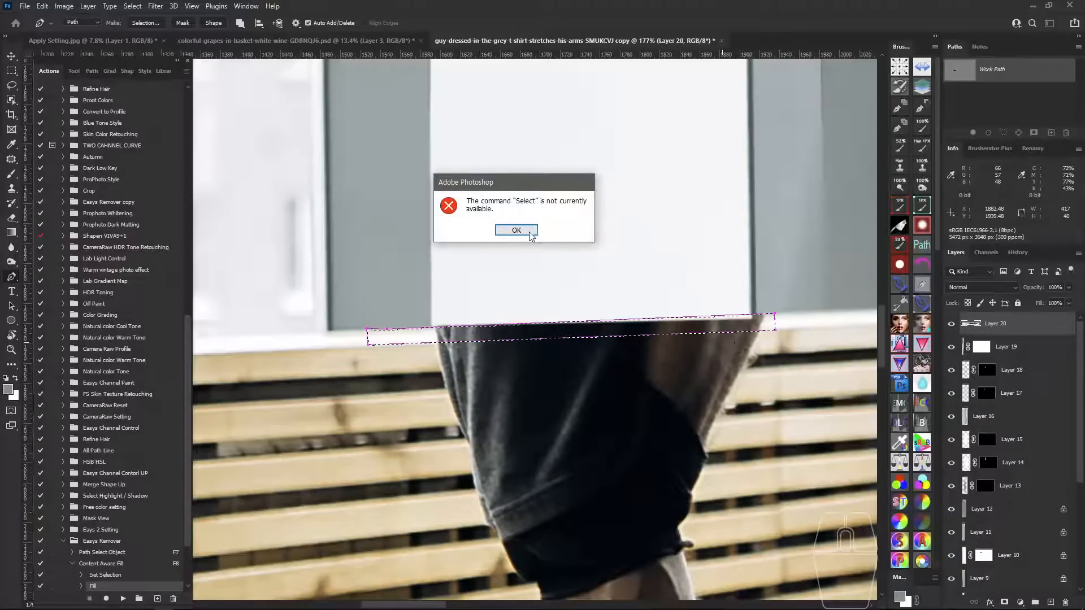
click(529, 232)
drag(615, 297, 600, 318)
key(ctrl+d)
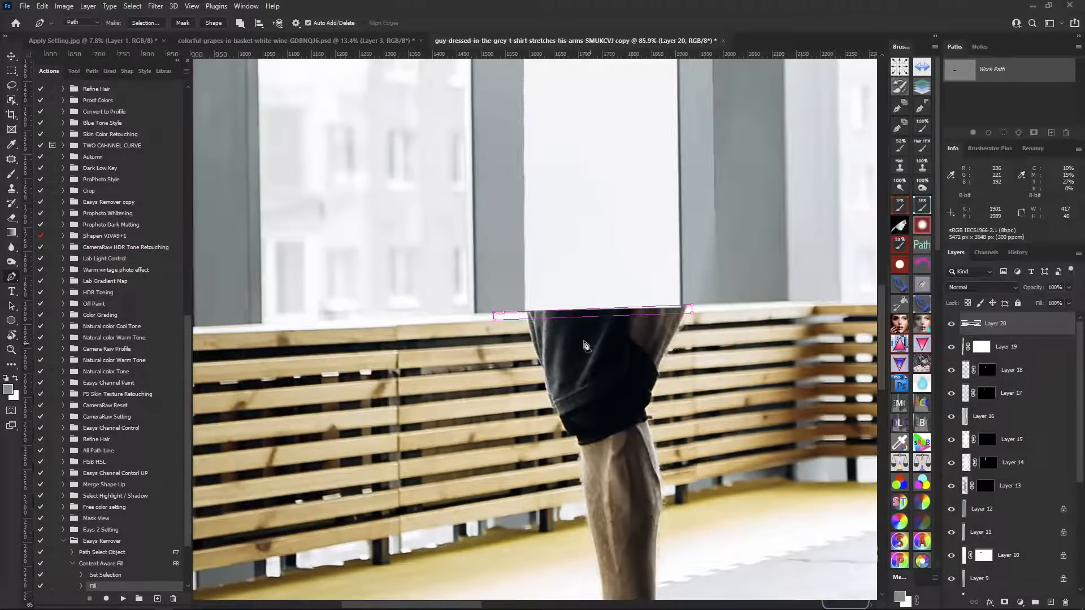
drag(529, 307, 685, 305)
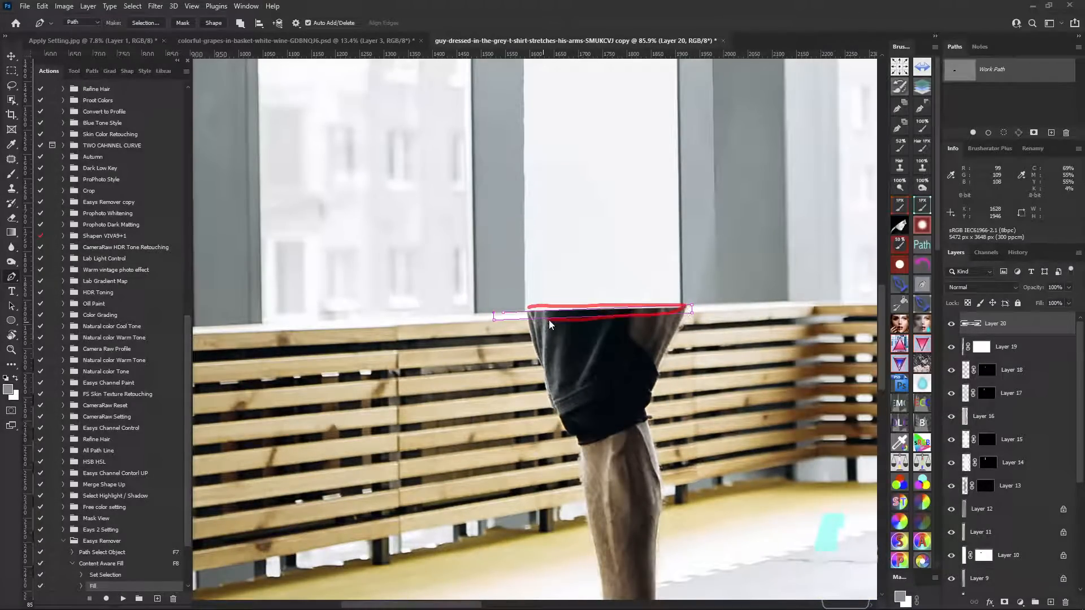
drag(510, 309, 513, 314)
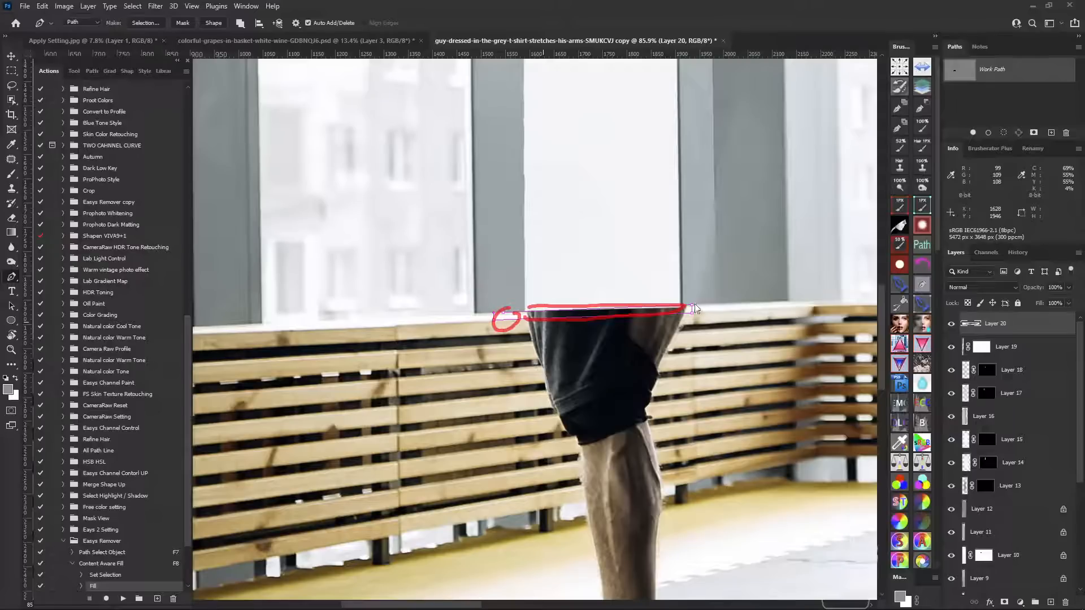
drag(689, 303, 684, 308)
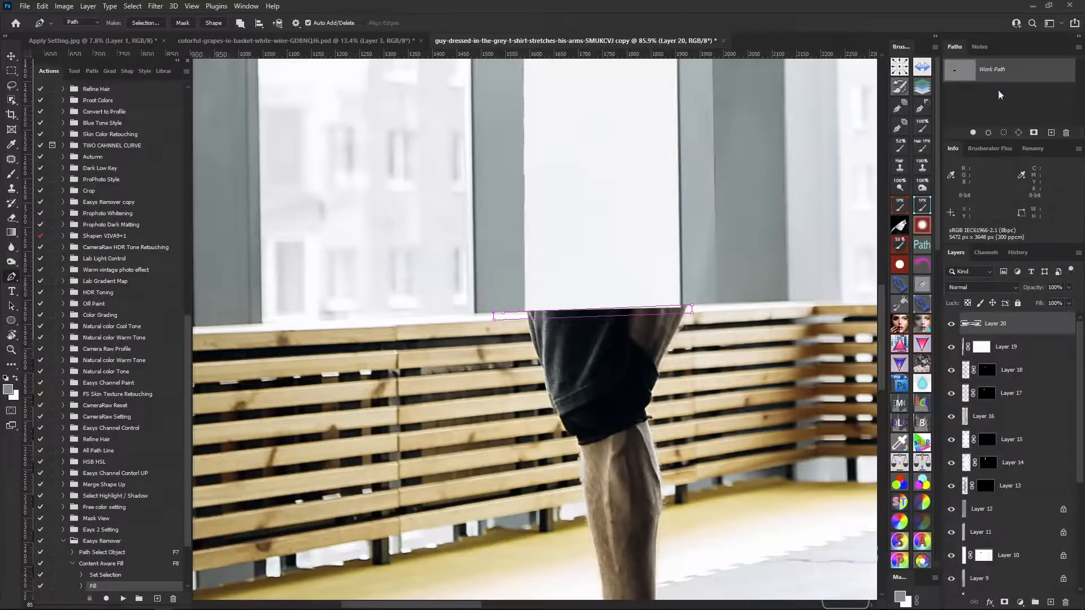
Replace the work path with a longer closed path along the sill, from the window to the bench corner, and isolate it with Path Select Object.
click(1066, 135)
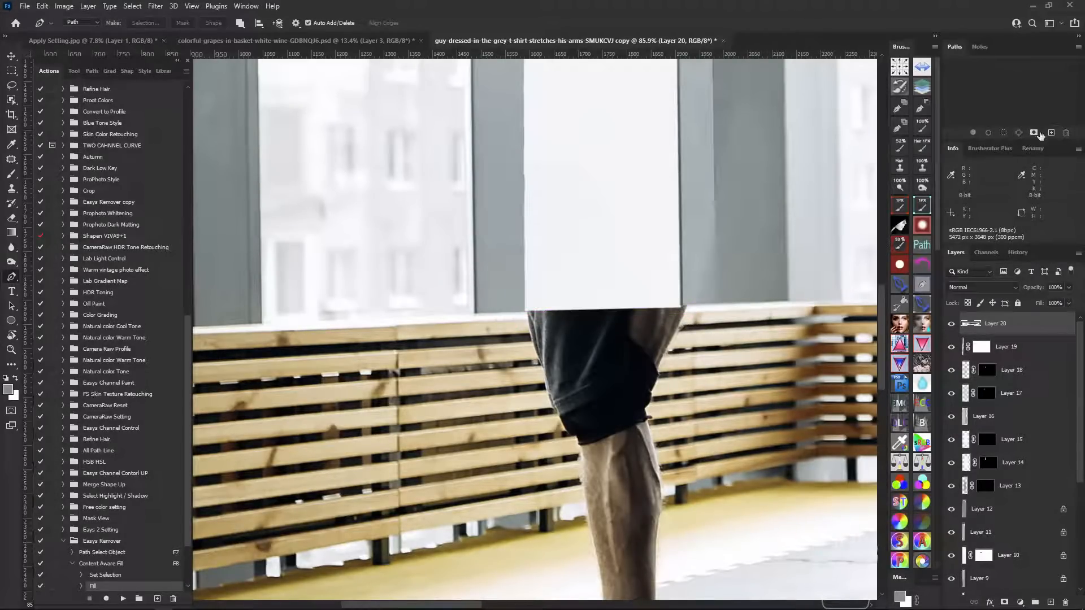
click(396, 319)
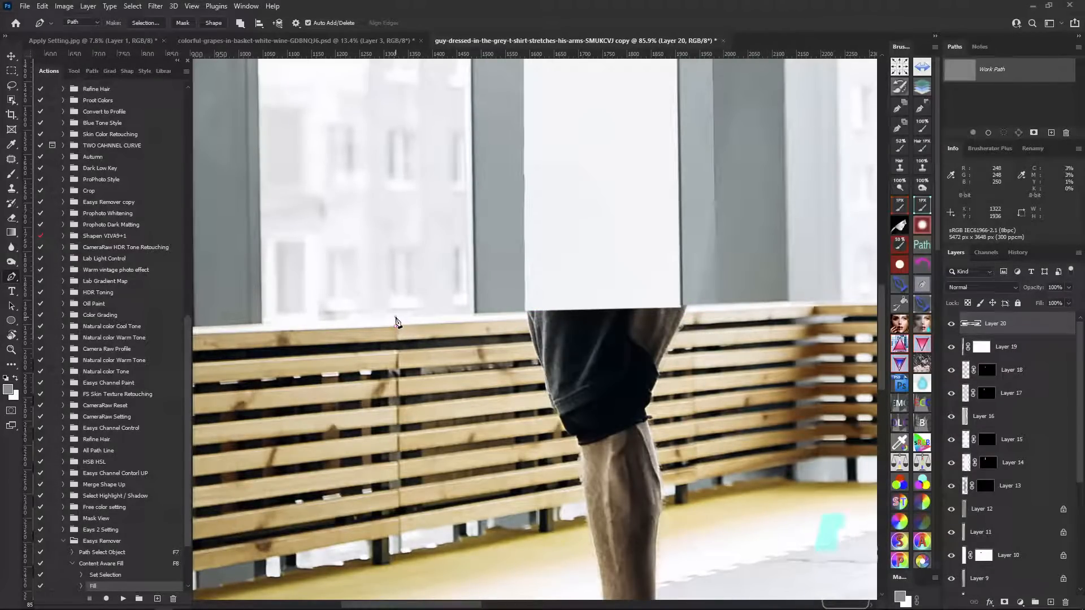
click(808, 307)
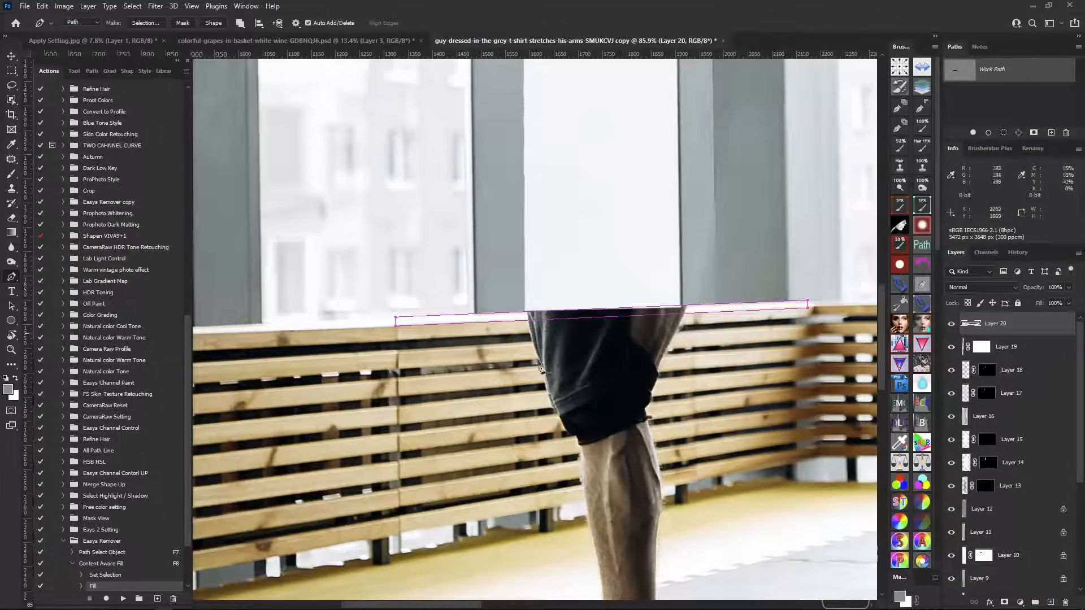
click(72, 564)
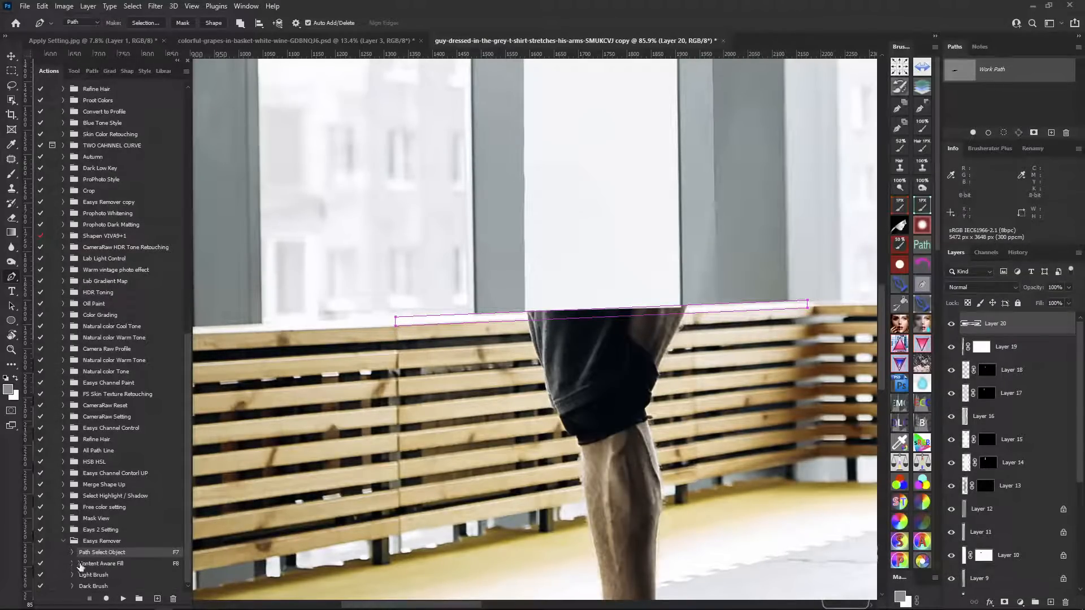
click(123, 599)
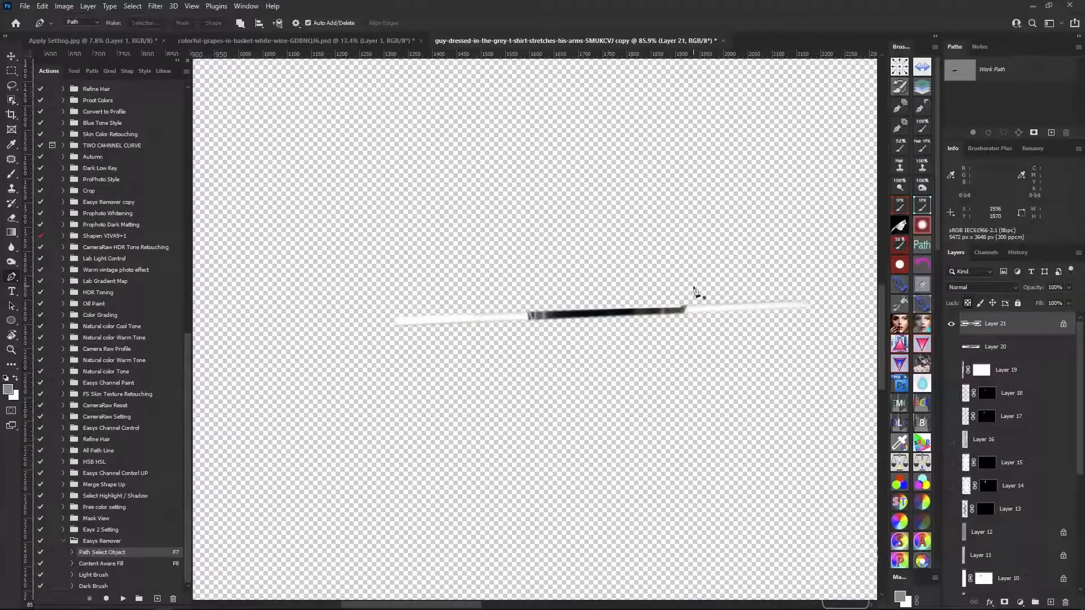
Outline the dark section of the isolated sill strip on Layer 21 with a closed path and fill it with the Content Aware Fill action.
drag(695, 297, 694, 323)
click(510, 331)
click(513, 300)
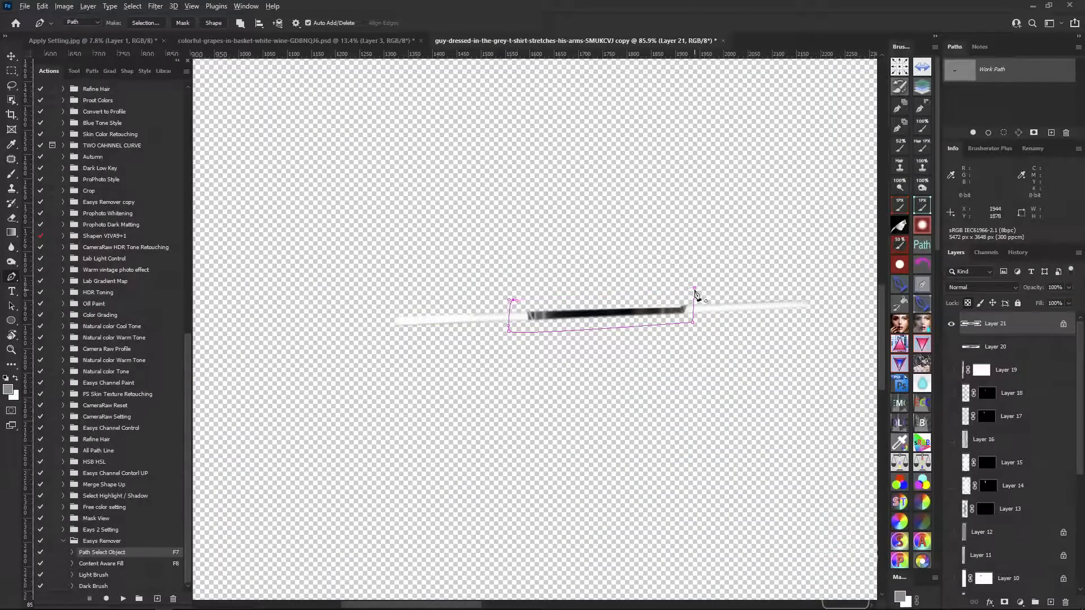
click(694, 288)
click(127, 565)
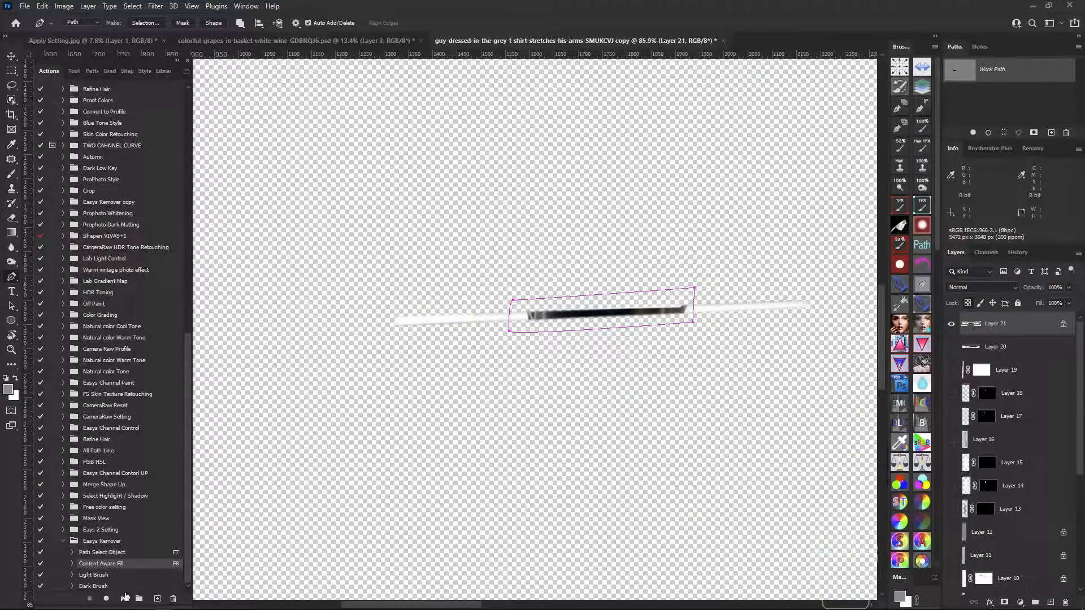
click(123, 598)
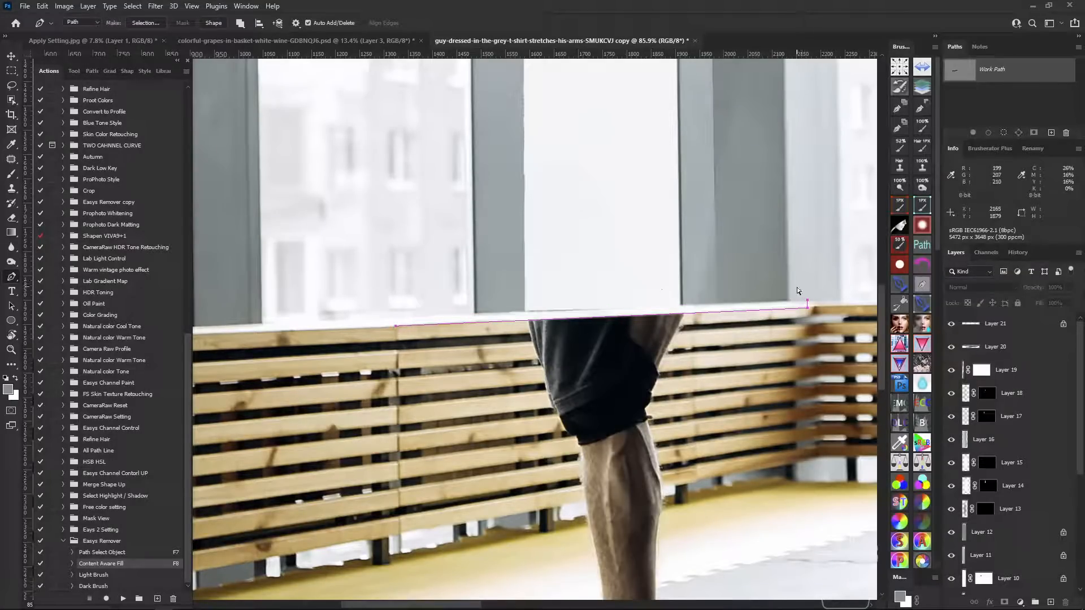
Rework the remaining sill path into a closed outline of the top wooden slat across the shorts and isolate it with Path Select Object.
drag(797, 288, 814, 301)
key(Delete)
click(807, 308)
click(807, 317)
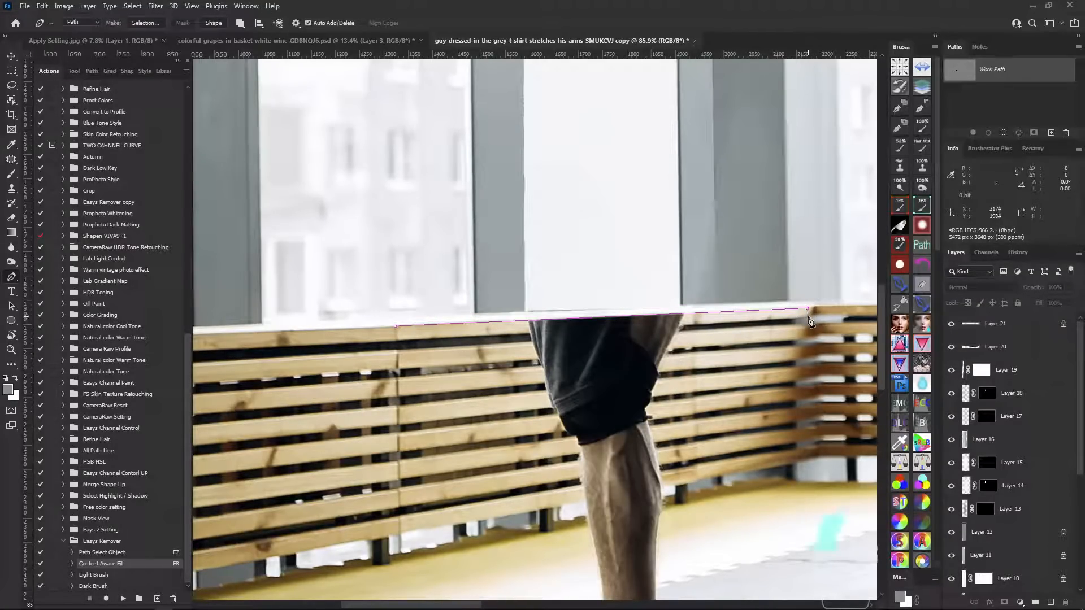
click(397, 341)
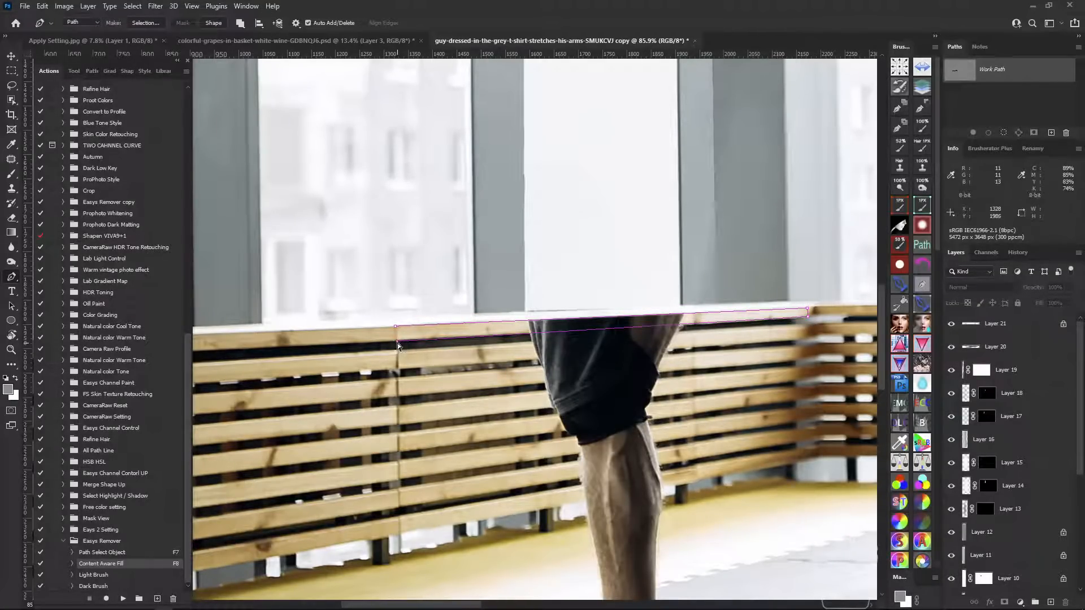
click(395, 327)
click(127, 552)
click(123, 598)
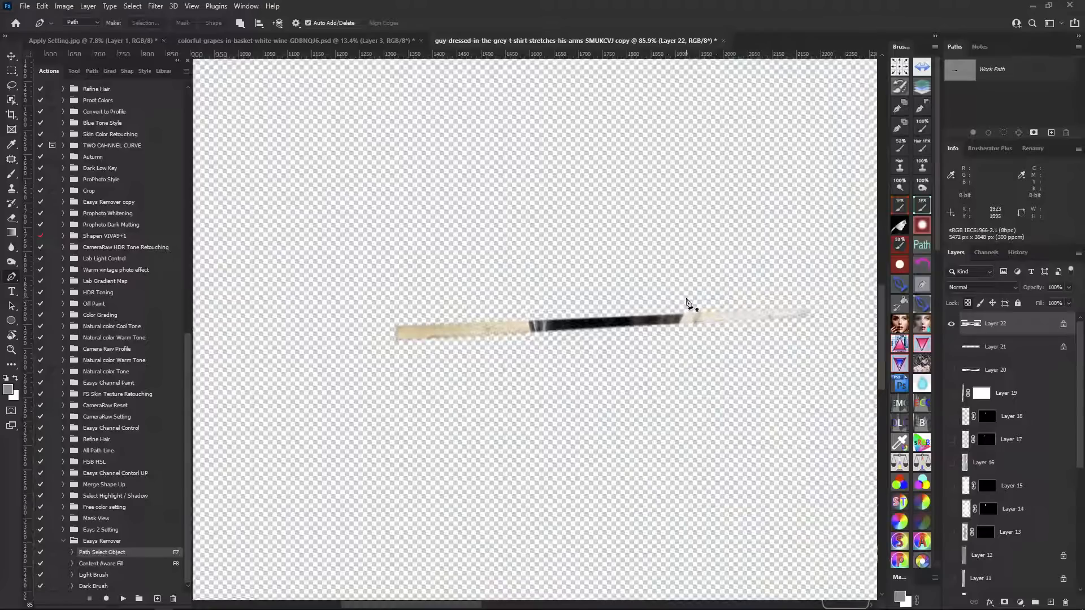
Outline the dark section of the isolated slat on Layer 22 with a closed path and fill it with the Content Aware Fill action.
click(686, 294)
click(689, 327)
click(513, 355)
click(510, 310)
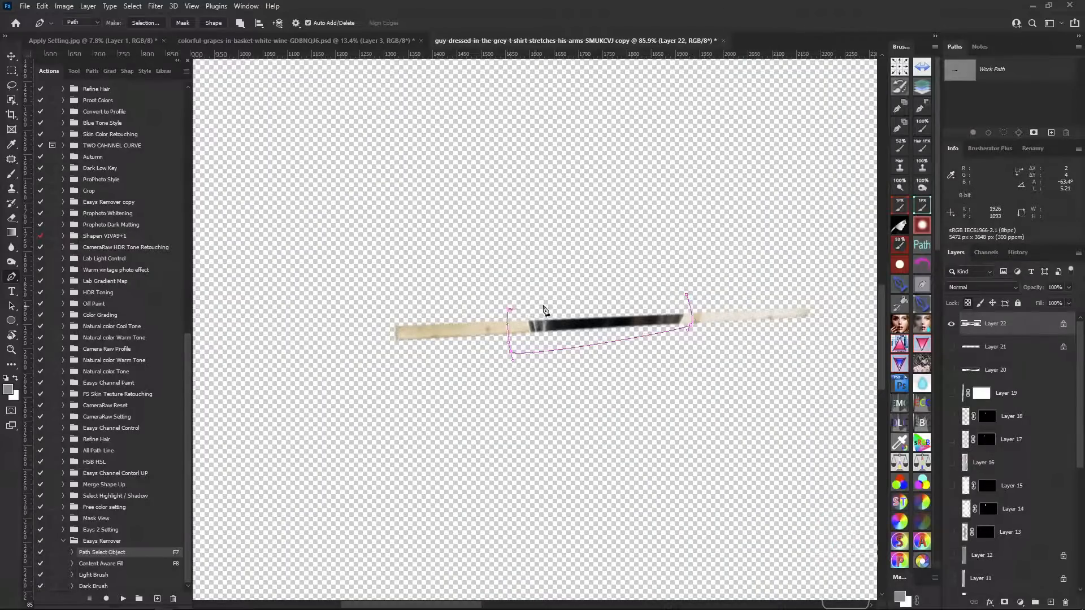
drag(566, 302, 576, 301)
click(132, 563)
click(123, 599)
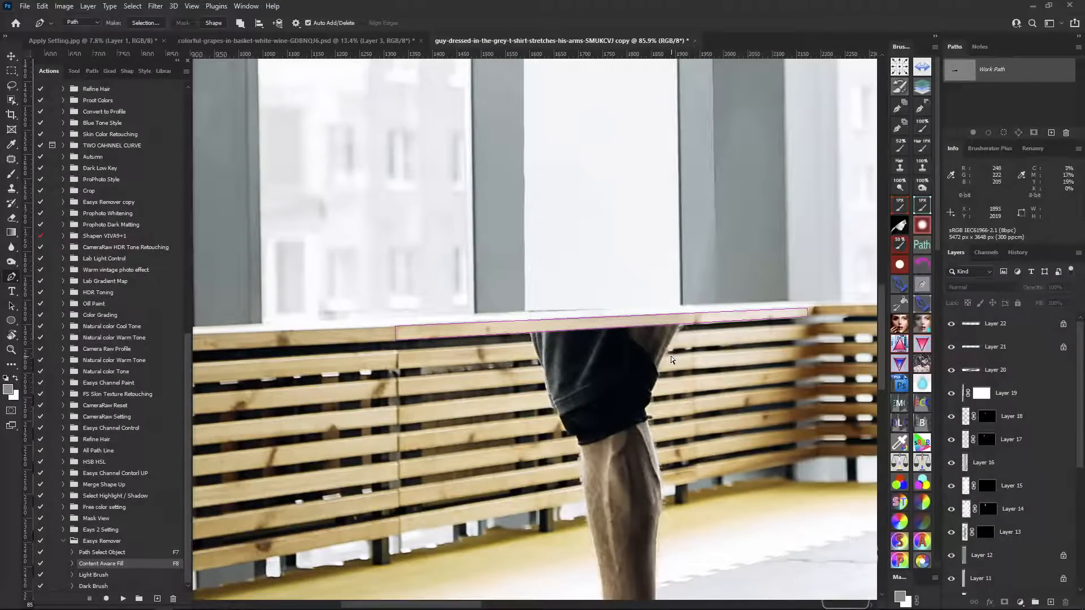
scroll(666, 369, down, 4)
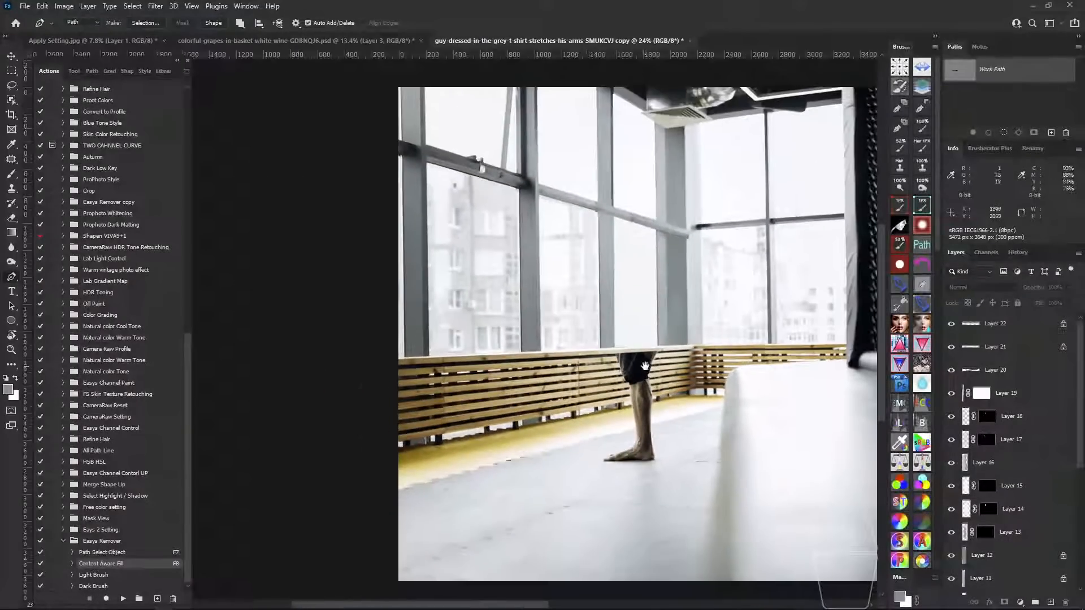
drag(645, 366, 526, 352)
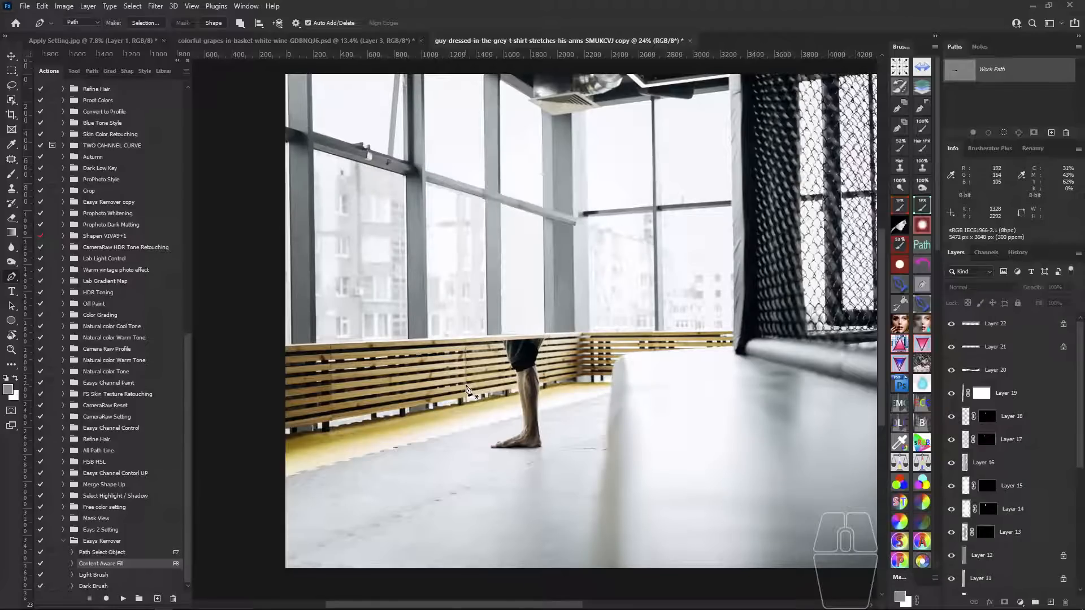
scroll(643, 368, down, 1)
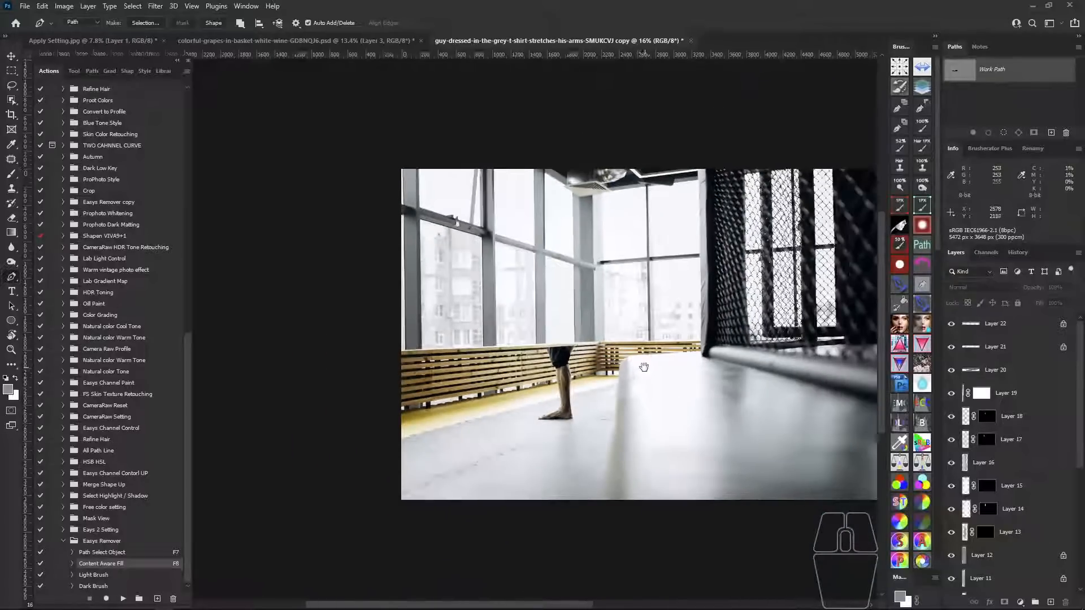
scroll(644, 367, up, 1)
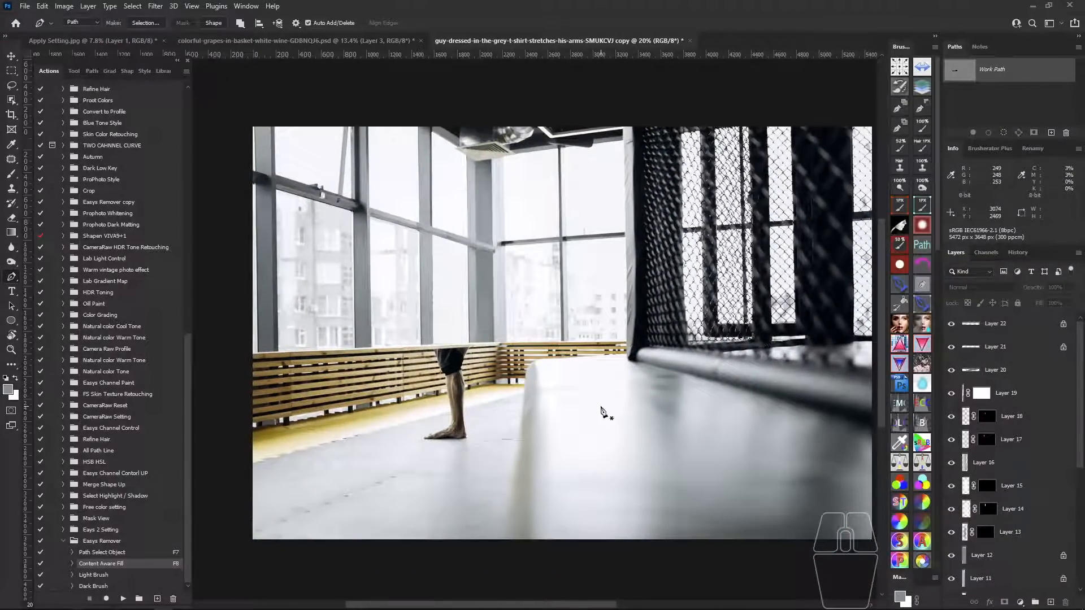